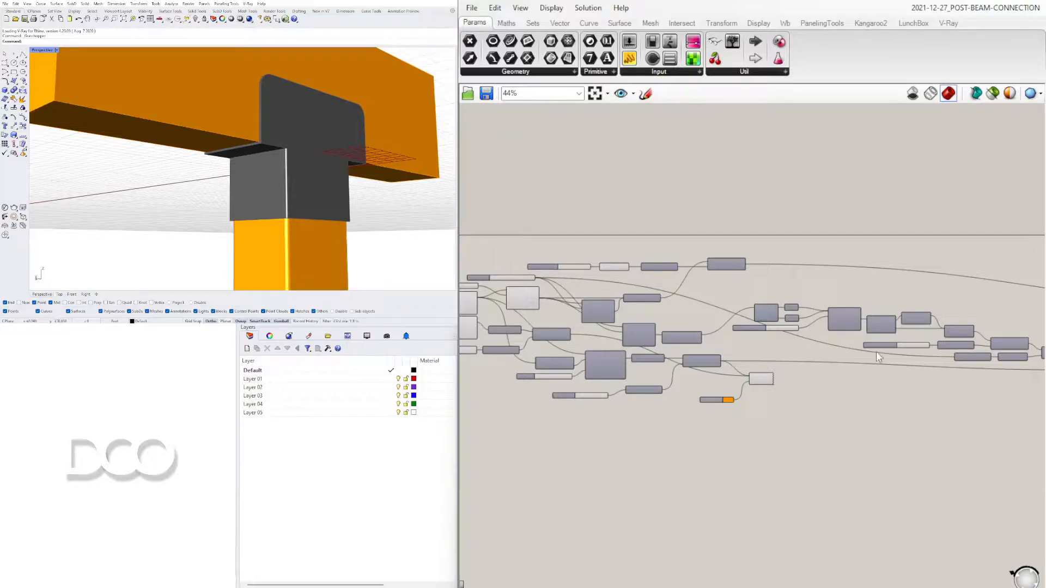
# Disconnect all geometry inputs from the orange material preview beside the beam extrusion.
pyautogui.scroll(-3, 833, 248)
pyautogui.moveTo(838, 250); pyautogui.dragTo(515, 242, button='right')
pyautogui.scroll(2, 540, 364)
pyautogui.moveTo(540, 364); pyautogui.dragTo(926, 391, button='right')
pyautogui.scroll(3, 767, 327)
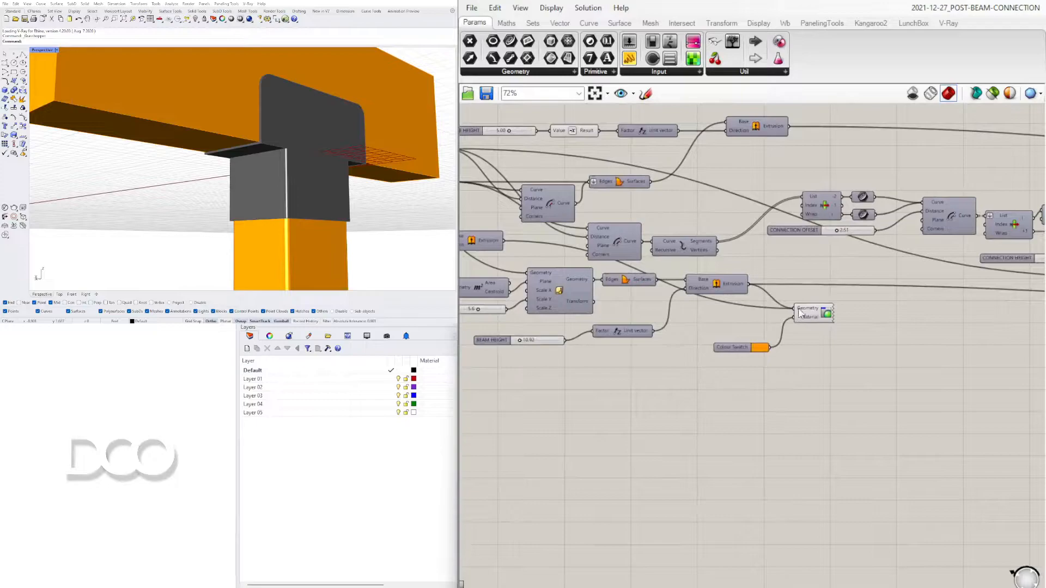
pyautogui.rightClick(805, 311)
pyautogui.moveTo(908, 344)
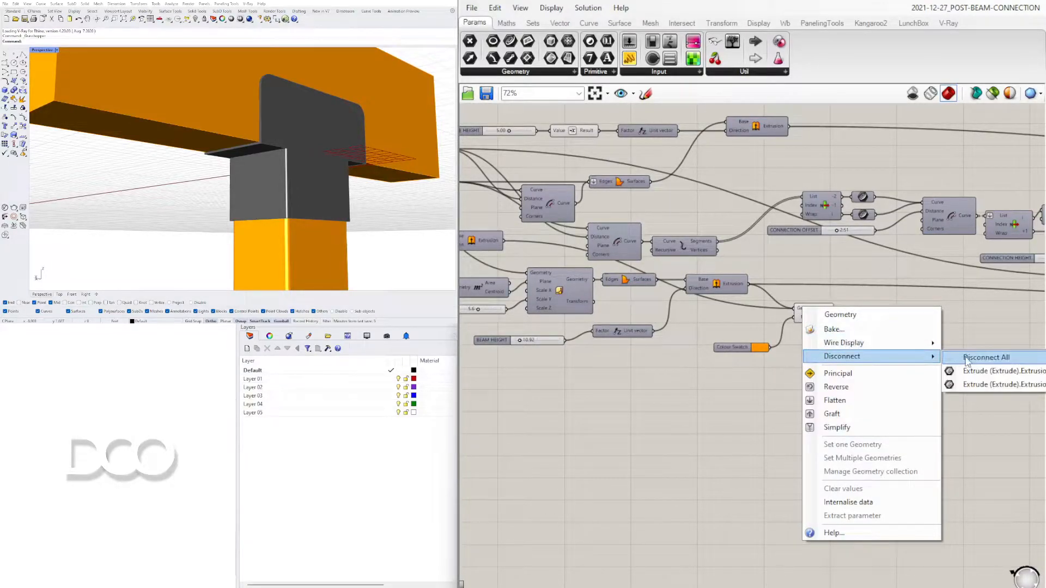
pyautogui.click(966, 358)
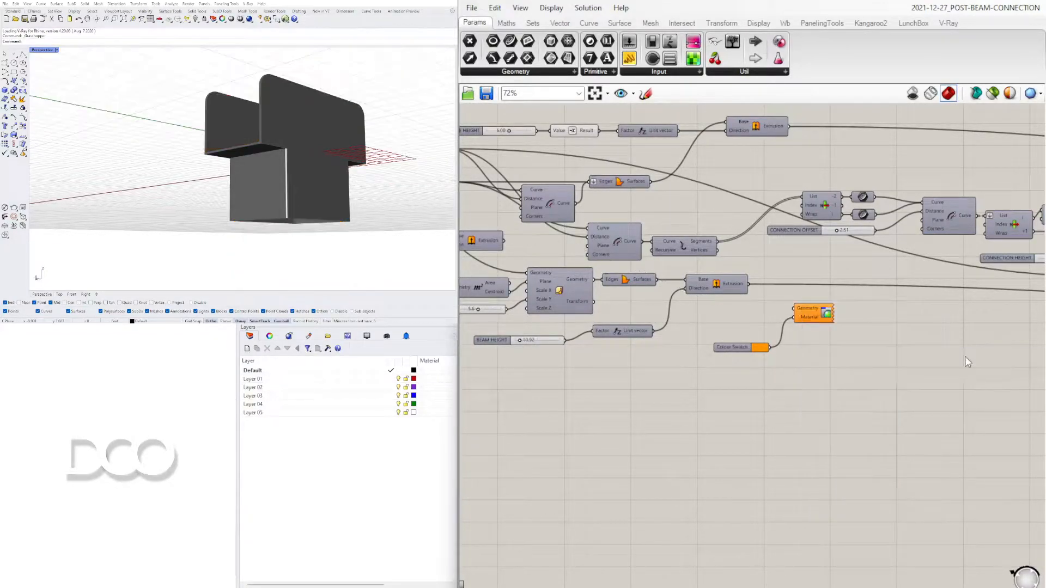
# Turn on the preview of the beam's Extrude component and inspect the beam.
pyautogui.rightClick(712, 286)
pyautogui.click(748, 311)
pyautogui.scroll(-5, 286, 150)
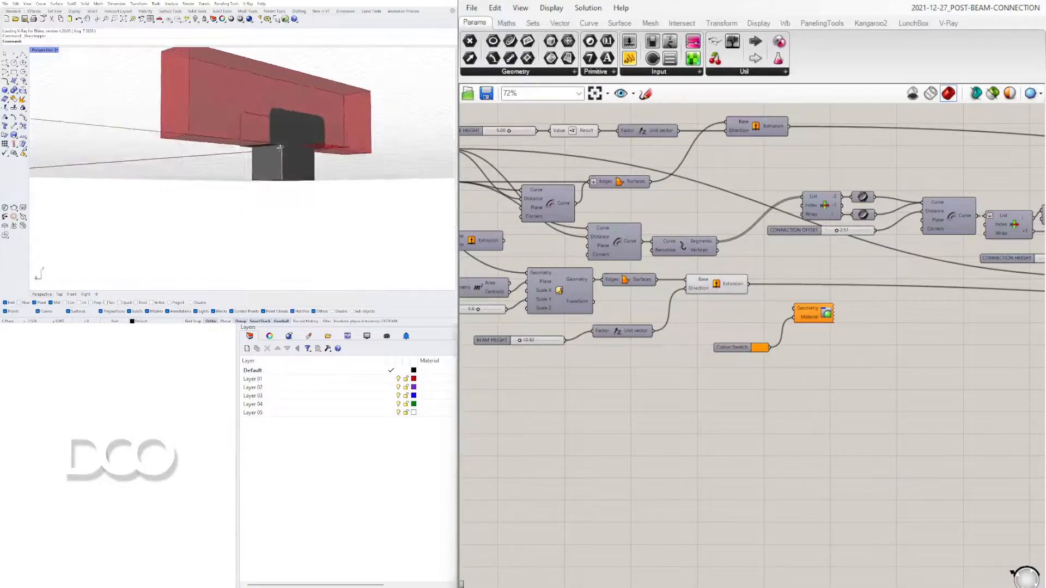
pyautogui.moveTo(286, 150); pyautogui.dragTo(338, 180, button='right')
# Turn on the preview of the Solid Union component that joins the connection parts.
pyautogui.scroll(-3, 912, 358)
pyautogui.moveTo(924, 369); pyautogui.dragTo(627, 354, button='right')
pyautogui.moveTo(998, 398); pyautogui.dragTo(856, 391, button='right')
pyautogui.scroll(4, 858, 327)
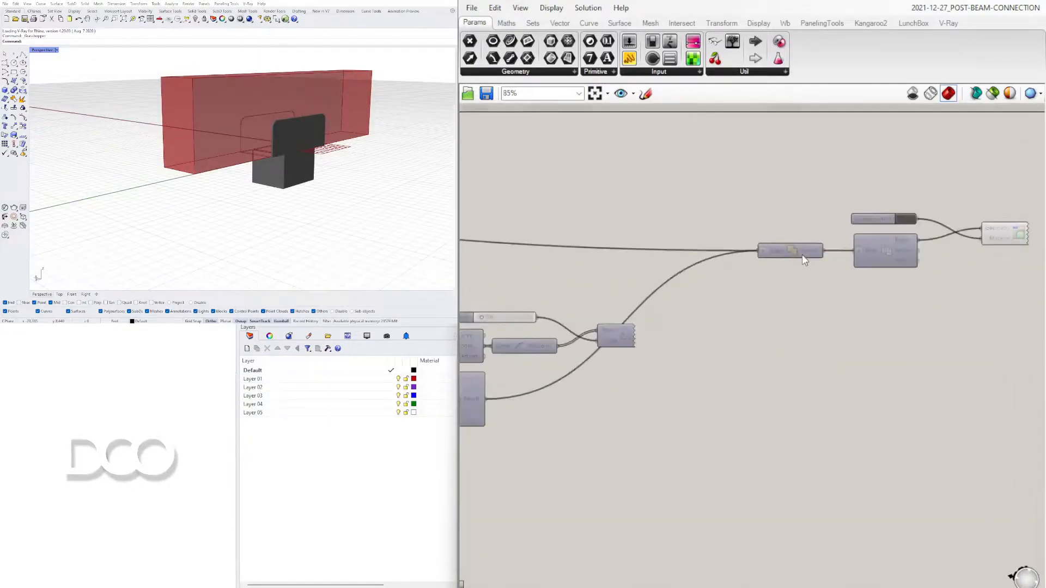
pyautogui.rightClick(789, 251)
pyautogui.click(811, 274)
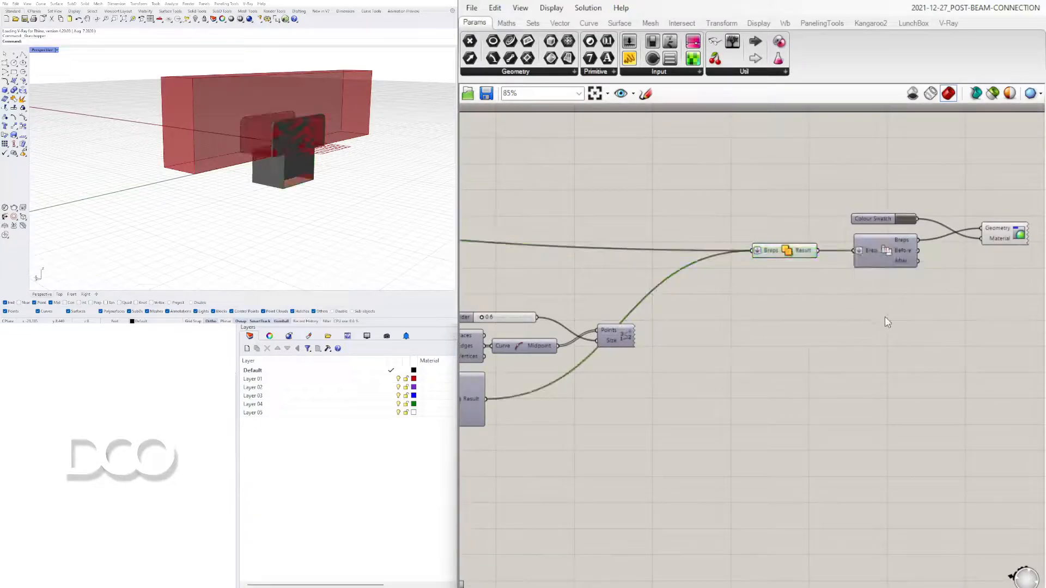
# Turn on the preview of the Merge Faces component that follows the Solid Union.
pyautogui.moveTo(993, 350); pyautogui.dragTo(855, 348, button='right')
pyautogui.moveTo(966, 362); pyautogui.dragTo(754, 207)
pyautogui.click(811, 176)
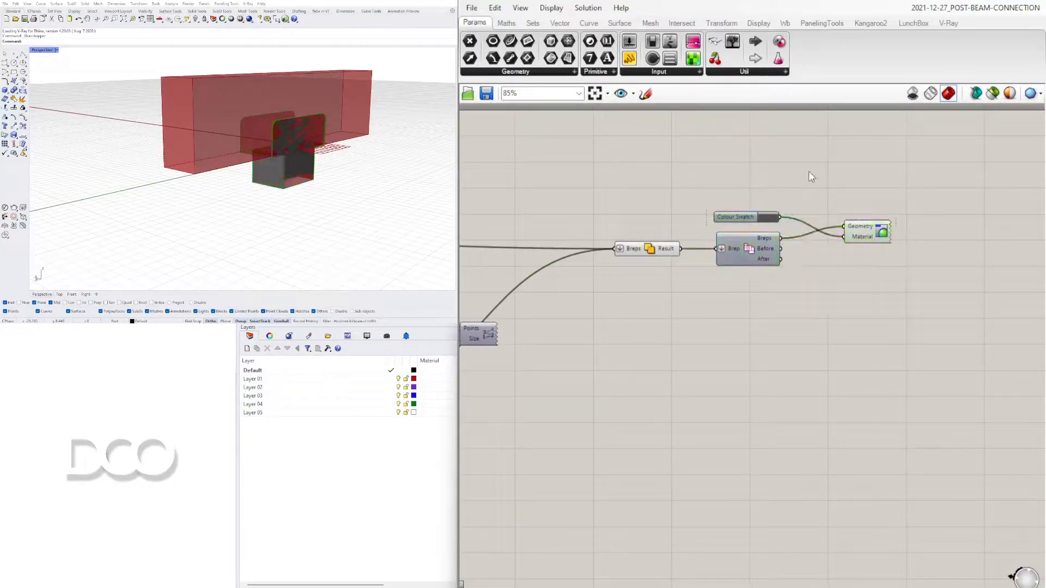
pyautogui.rightClick(737, 249)
pyautogui.click(768, 274)
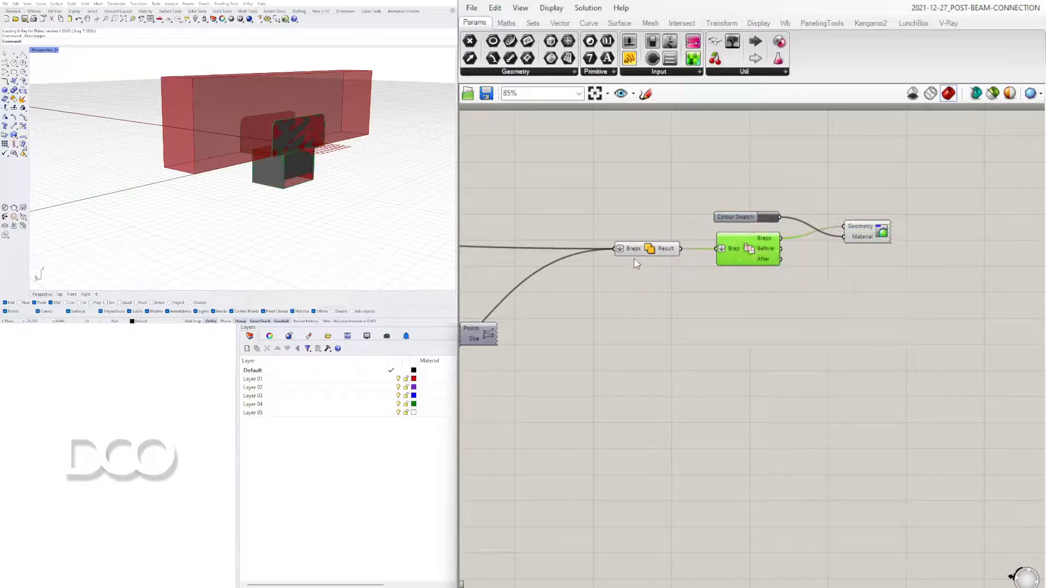
# Turn off the Solid Union's preview and disconnect the merged breps from the dark material preview.
pyautogui.click(653, 249)
pyautogui.rightClick(652, 253)
pyautogui.click(685, 271)
pyautogui.click(707, 158)
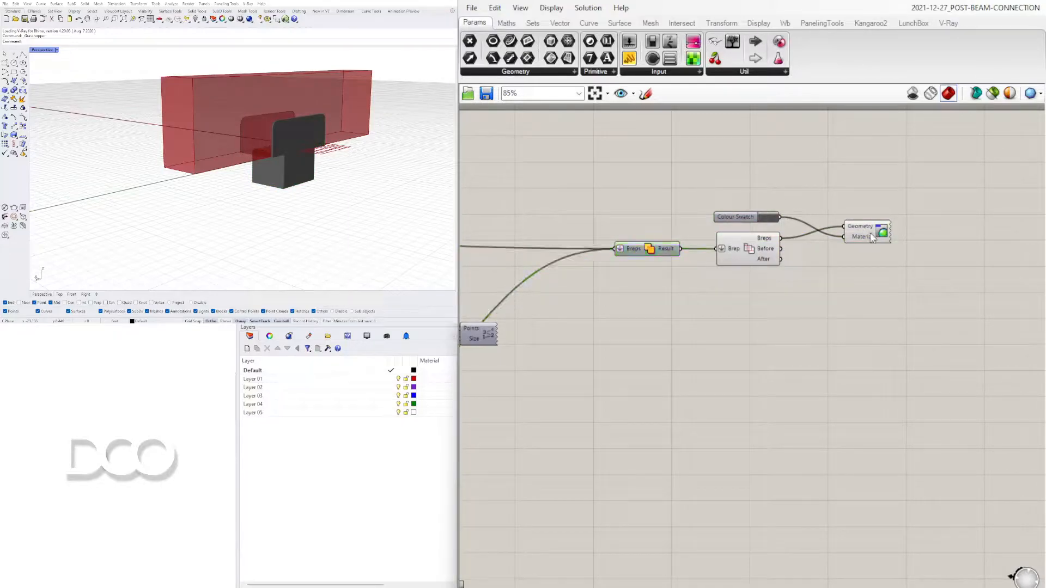
pyautogui.moveTo(844, 226); pyautogui.dragTo(760, 250)
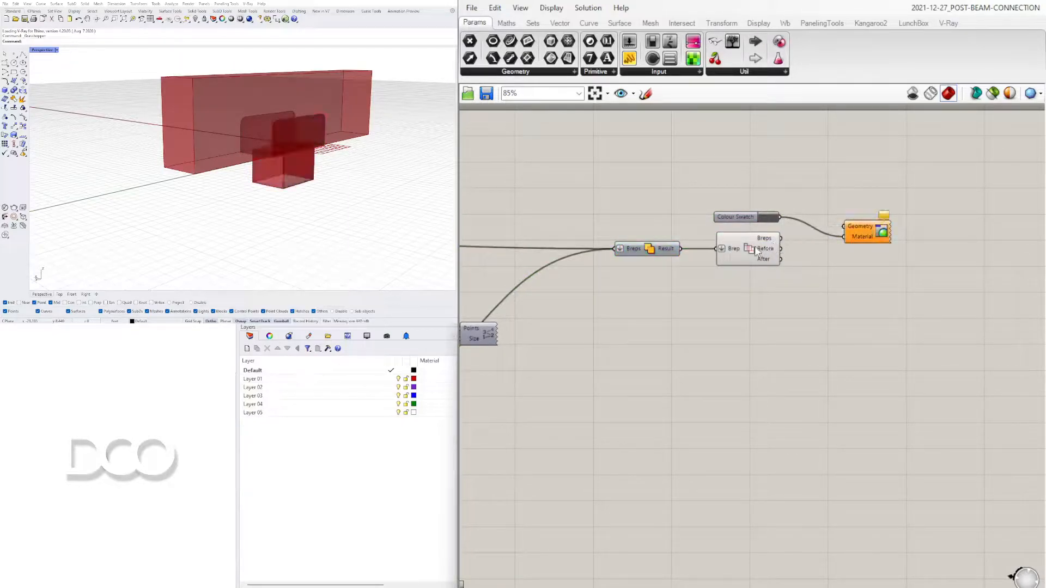
# Turn the Solid Union's preview on to check it, and switch it off again.
pyautogui.scroll(-4, 706, 348)
pyautogui.moveTo(604, 389); pyautogui.dragTo(922, 343, button='right')
pyautogui.scroll(4, 998, 249)
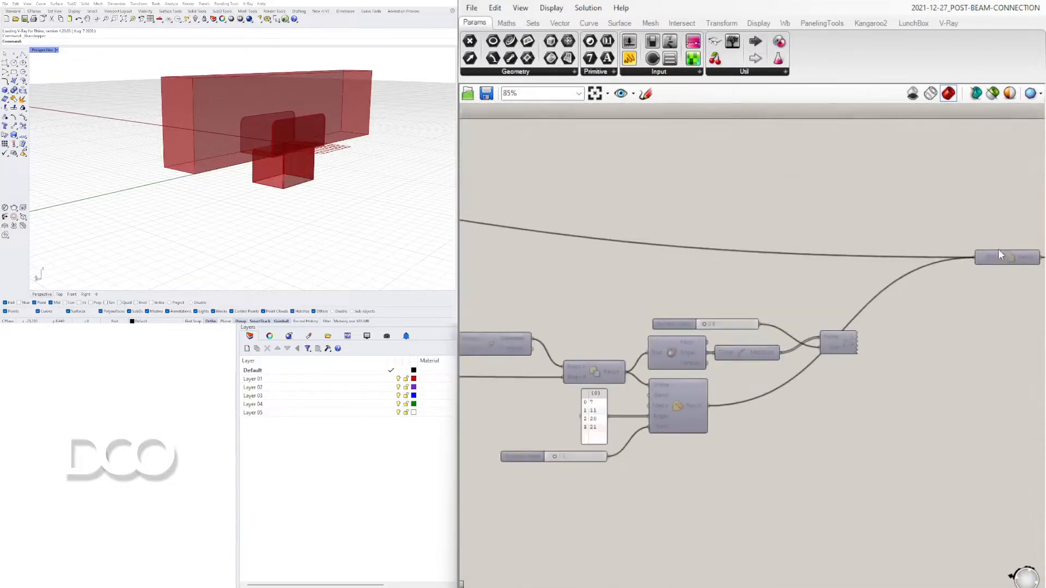
pyautogui.moveTo(1025, 256); pyautogui.dragTo(835, 281, button='right')
pyautogui.rightClick(822, 275)
pyautogui.click(840, 298)
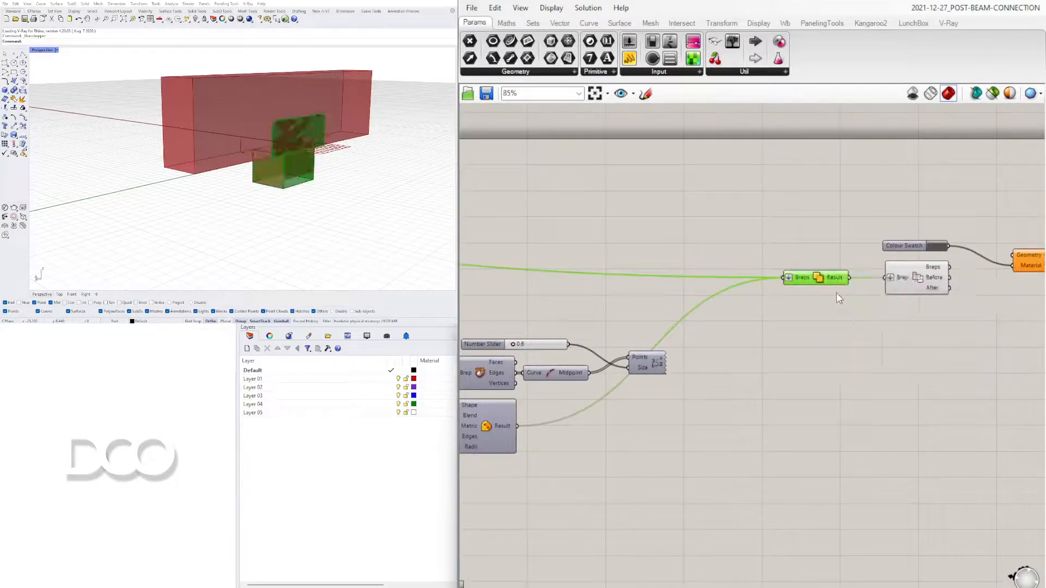
pyautogui.rightClick(819, 280)
pyautogui.click(842, 299)
# Turn on the preview of the Extrude component that builds the post.
pyautogui.scroll(-3, 834, 414)
pyautogui.scroll(3, 538, 388)
pyautogui.scroll(-3, 537, 384)
pyautogui.moveTo(536, 384); pyautogui.dragTo(872, 364, button='right')
pyautogui.moveTo(629, 373); pyautogui.dragTo(955, 355, button='right')
pyautogui.scroll(2, 634, 316)
pyautogui.moveTo(633, 316); pyautogui.dragTo(716, 322, button='right')
pyautogui.moveTo(607, 310); pyautogui.dragTo(817, 324, button='right')
pyautogui.rightClick(669, 261)
pyautogui.click(691, 291)
# Examine the joint between the post, the connection piece and the beam from several angles.
pyautogui.moveTo(330, 114); pyautogui.dragTo(305, 153, button='right')
pyautogui.click(657, 414)
pyautogui.moveTo(447, 199); pyautogui.dragTo(409, 182, button='right')
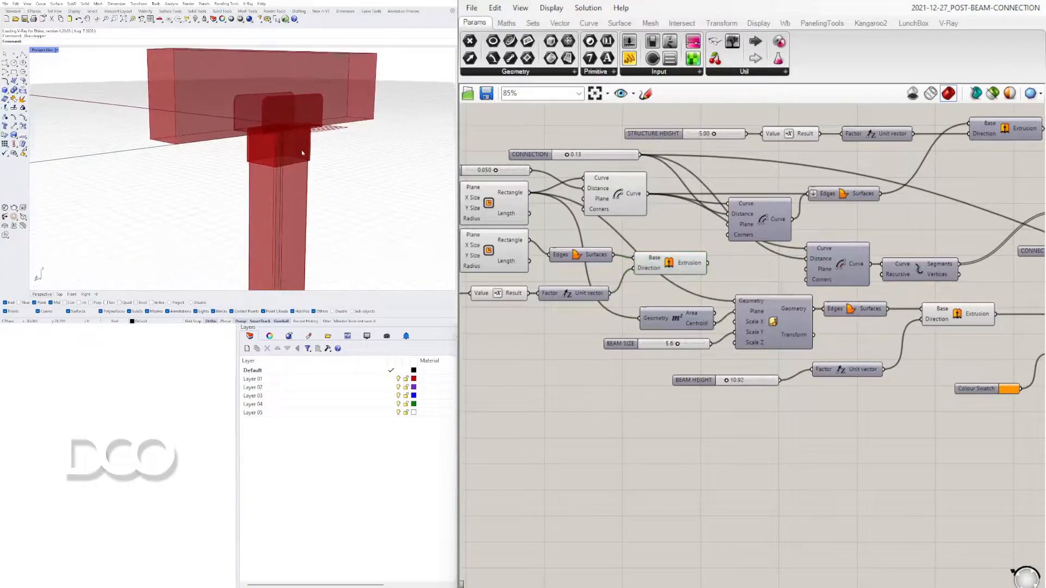
pyautogui.scroll(5, 280, 150)
pyautogui.moveTo(280, 150); pyautogui.dragTo(194, 144, button='right')
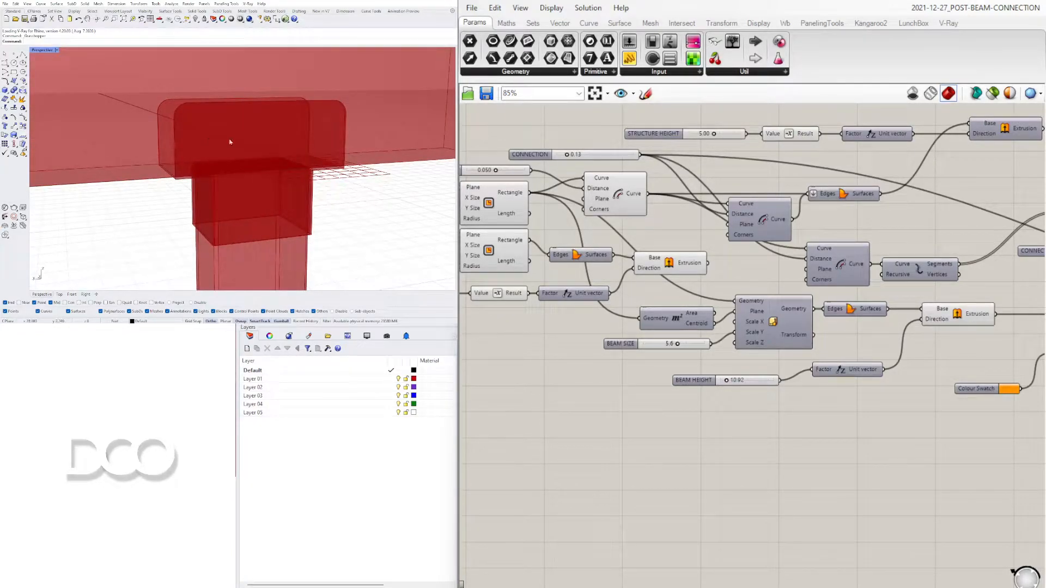
pyautogui.moveTo(327, 136)
pyautogui.mouseDown(button='right')
pyautogui.moveTo(303, 136)
pyautogui.moveTo(320, 124)
pyautogui.moveTo(321, 134)
pyautogui.mouseUp(button='right')
pyautogui.scroll(-1, 811, 216)
pyautogui.moveTo(855, 244); pyautogui.dragTo(816, 261, button='right')
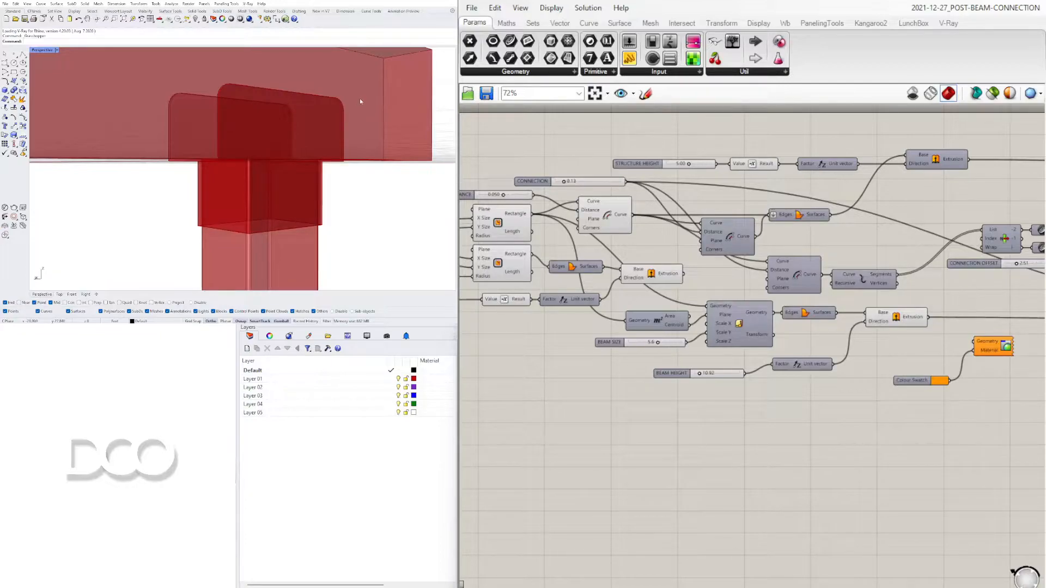
# Preview the connection sleeve's extrusion around the post, and switch its preview off again.
pyautogui.moveTo(982, 203); pyautogui.dragTo(677, 250, button='right')
pyautogui.click(725, 316)
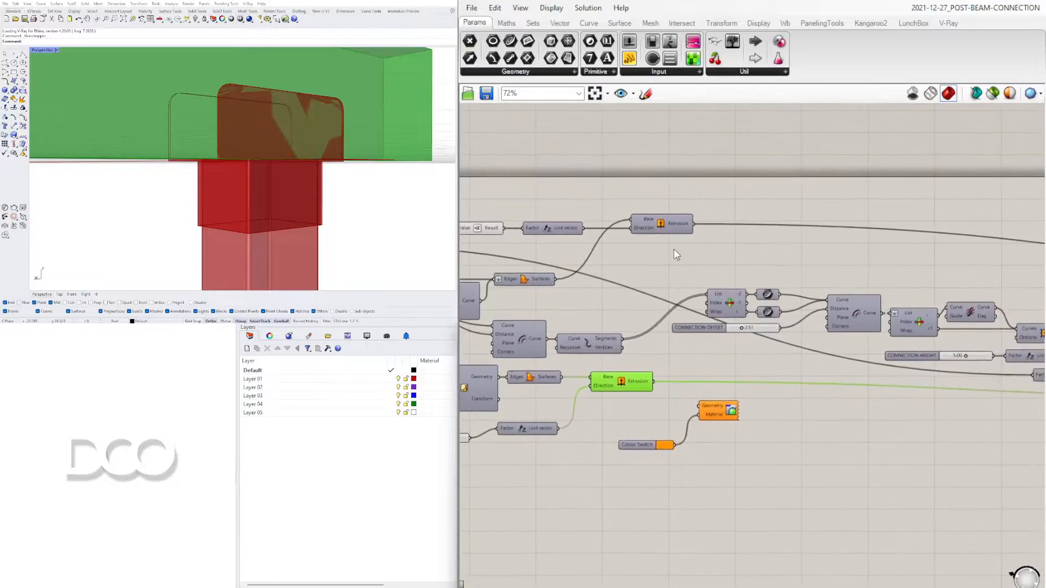
pyautogui.click(659, 227)
pyautogui.rightClick(661, 230)
pyautogui.click(676, 249)
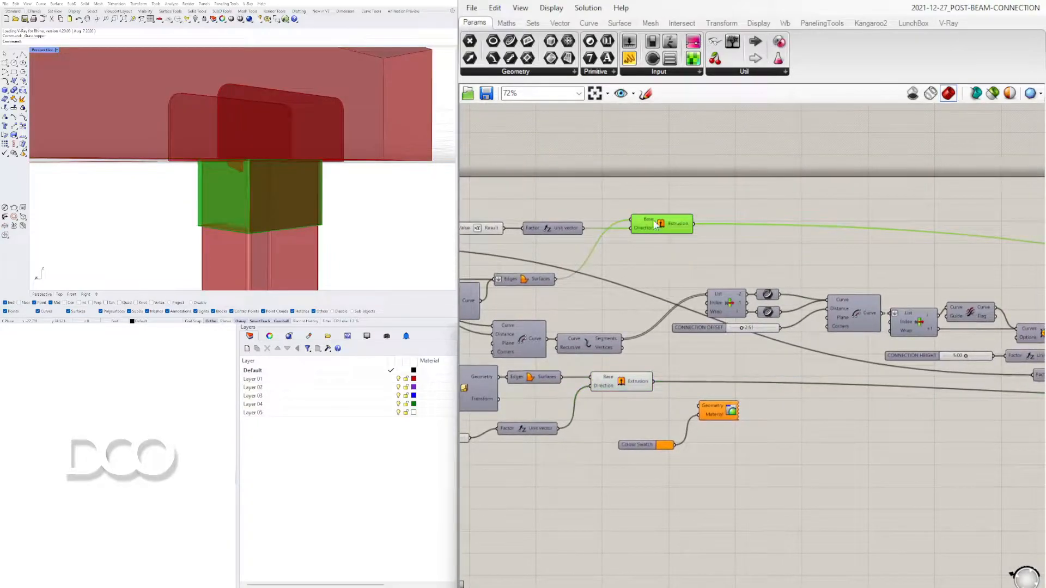
pyautogui.rightClick(664, 233)
pyautogui.click(684, 250)
# Preview the filleted side plates of the connection, and switch the fillet component's preview off again.
pyautogui.scroll(-4, 724, 254)
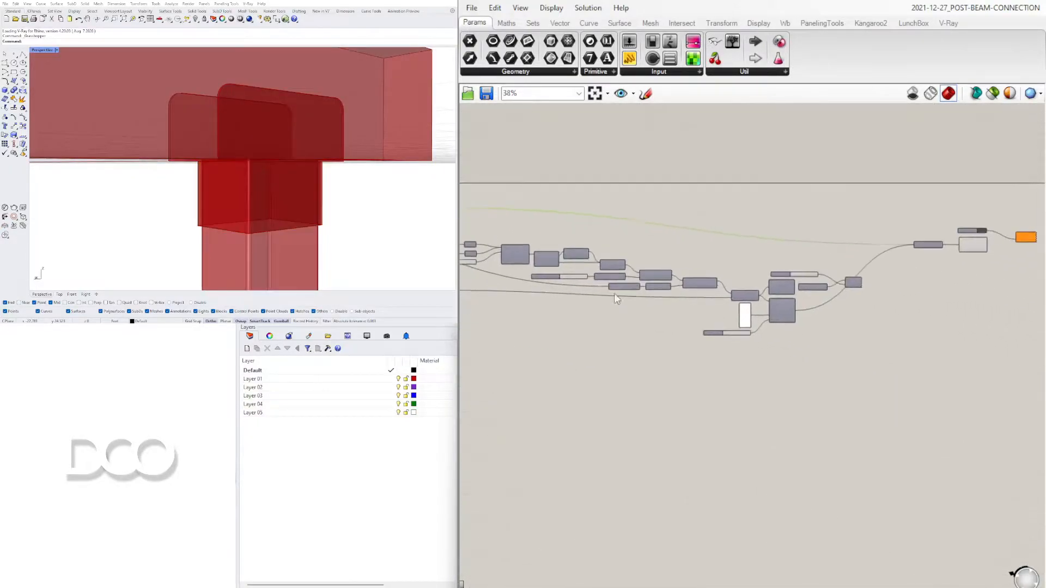
pyautogui.scroll(5, 793, 228)
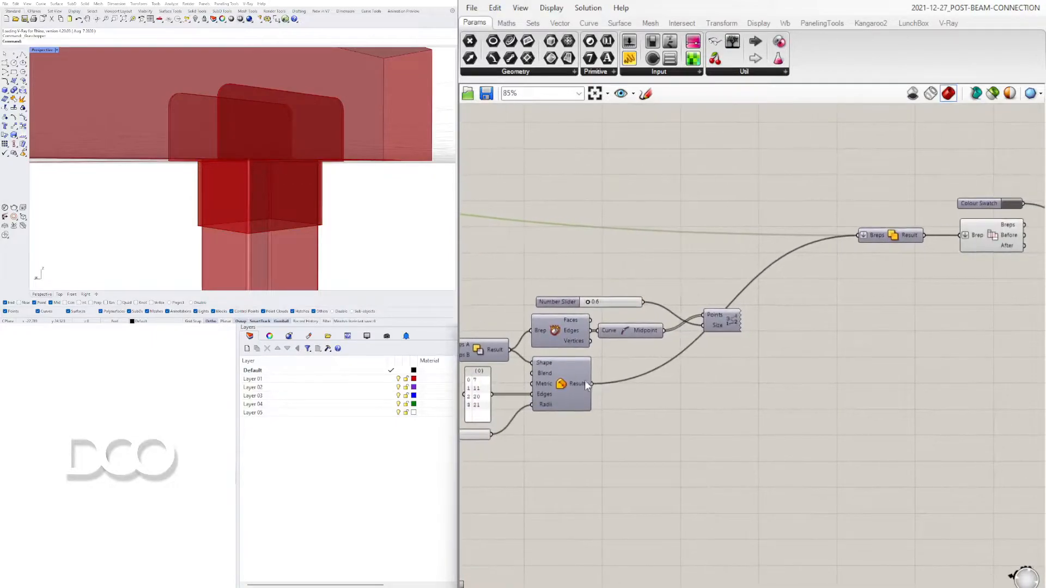
pyautogui.rightClick(571, 388)
pyautogui.click(597, 405)
pyautogui.moveTo(567, 435); pyautogui.dragTo(864, 407, button='right')
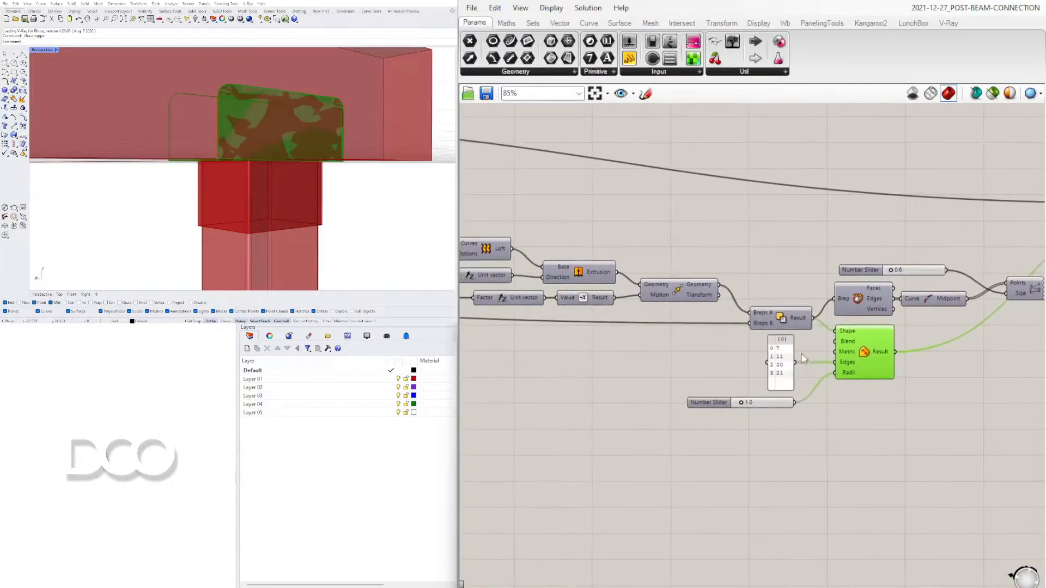
pyautogui.rightClick(862, 361)
pyautogui.click(885, 379)
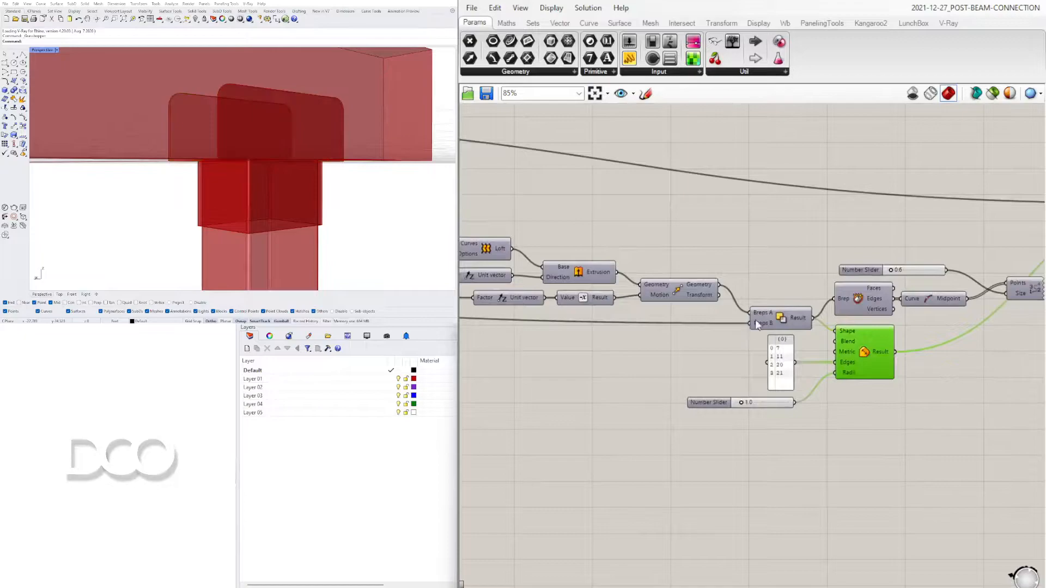
# Preview the Solid Difference result used for the side plates, and switch its preview off again.
pyautogui.rightClick(778, 317)
pyautogui.click(810, 338)
pyautogui.moveTo(218, 164); pyautogui.dragTo(245, 168, button='right')
pyautogui.rightClick(778, 317)
pyautogui.click(810, 339)
# Turn on the preview of the Move component that feeds the Solid Difference.
pyautogui.rightClick(677, 291)
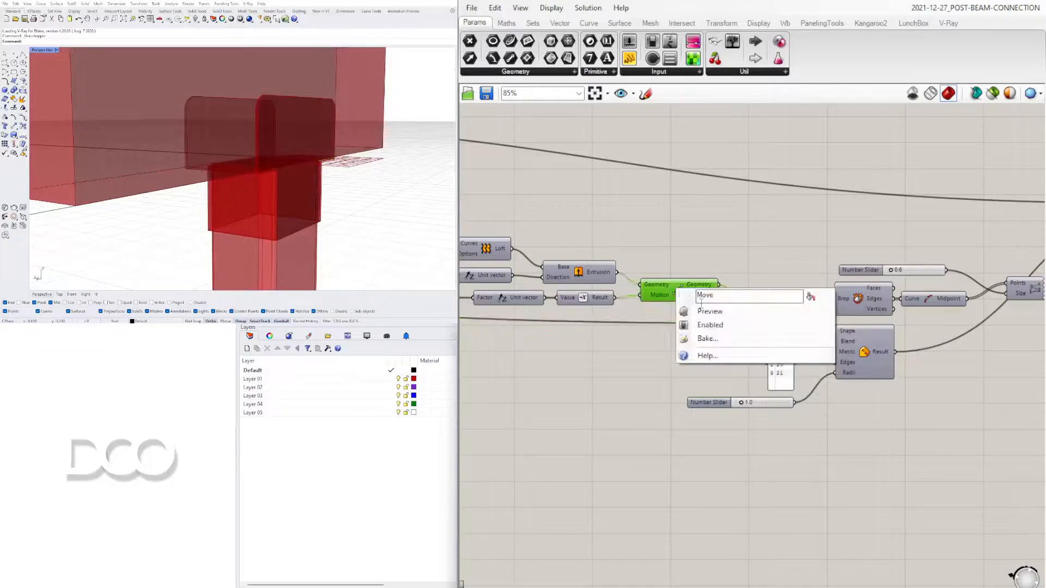
pyautogui.click(704, 313)
pyautogui.moveTo(207, 147)
pyautogui.mouseDown(button='right')
pyautogui.moveTo(297, 144)
pyautogui.moveTo(203, 148)
pyautogui.mouseUp(button='right')
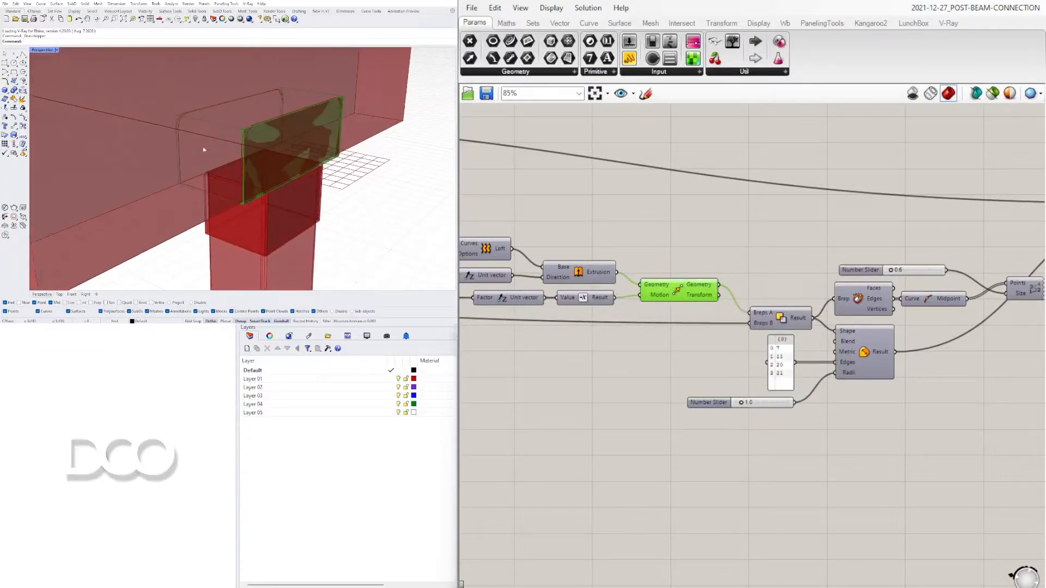
pyautogui.click(969, 173)
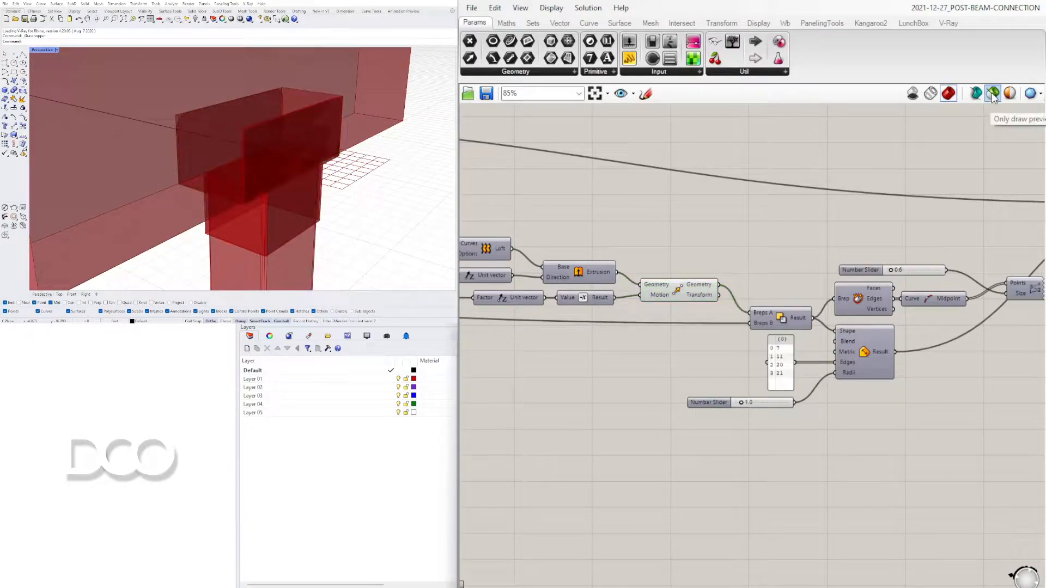
# Restrict the preview to selected components and isolate the Move component's box in the viewport.
pyautogui.click(993, 94)
pyautogui.click(679, 289)
pyautogui.moveTo(216, 175); pyautogui.dragTo(206, 102, button='right')
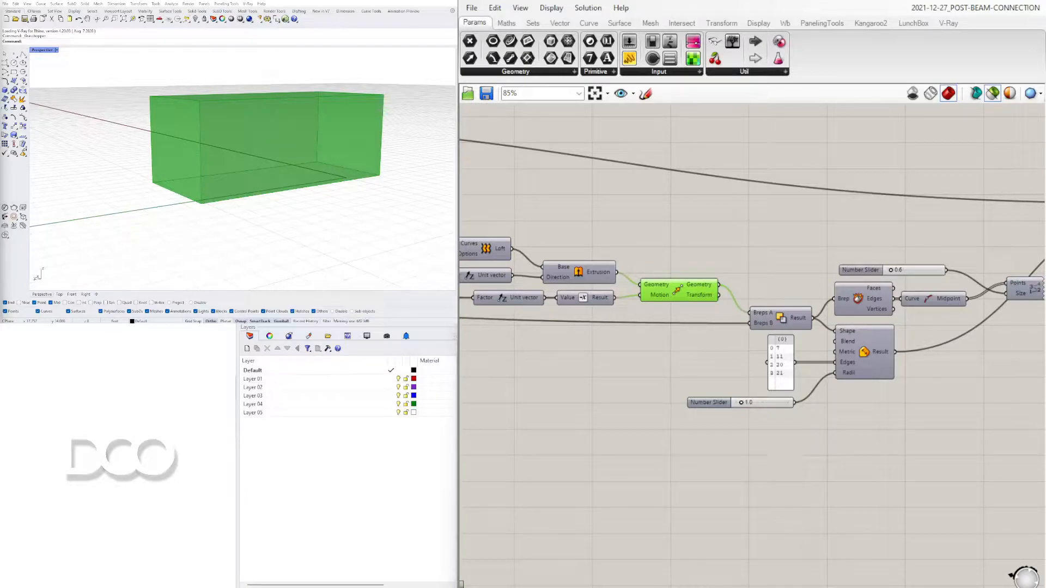
# Compare the geometry of the connection's Extrude component with that of the following Move component.
pyautogui.click(584, 233)
pyautogui.moveTo(585, 234); pyautogui.dragTo(649, 231, button='right')
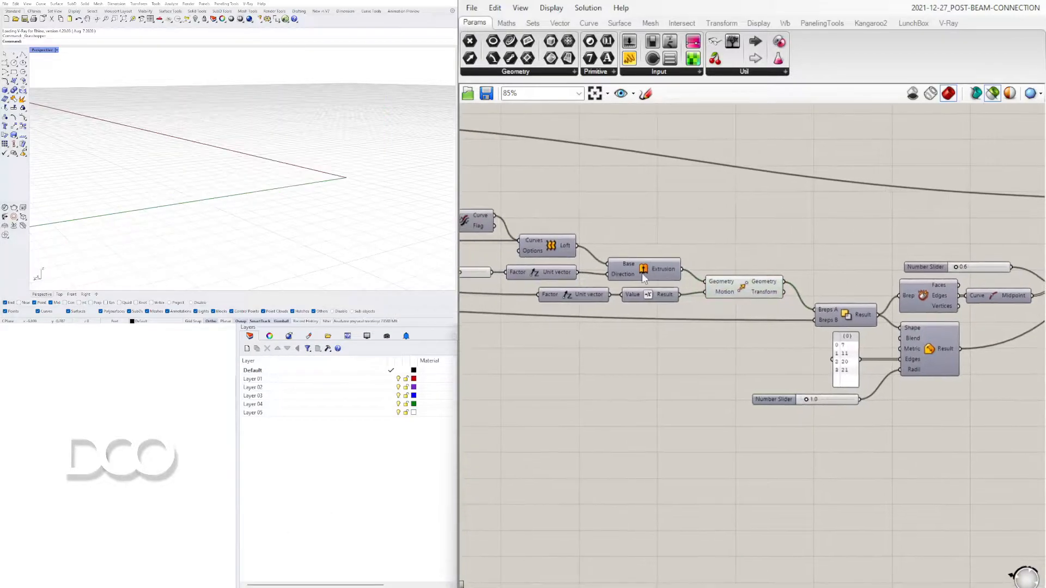
pyautogui.click(647, 268)
pyautogui.moveTo(704, 272); pyautogui.dragTo(871, 270, button='right')
pyautogui.click(907, 294)
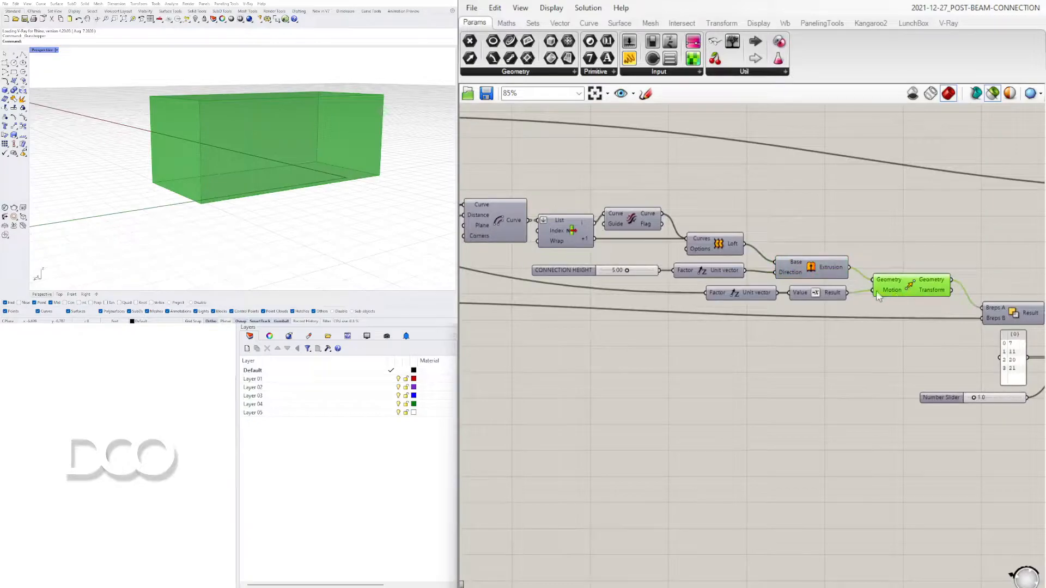
pyautogui.click(817, 268)
pyautogui.click(914, 291)
pyautogui.moveTo(914, 291); pyautogui.dragTo(698, 261, button='right')
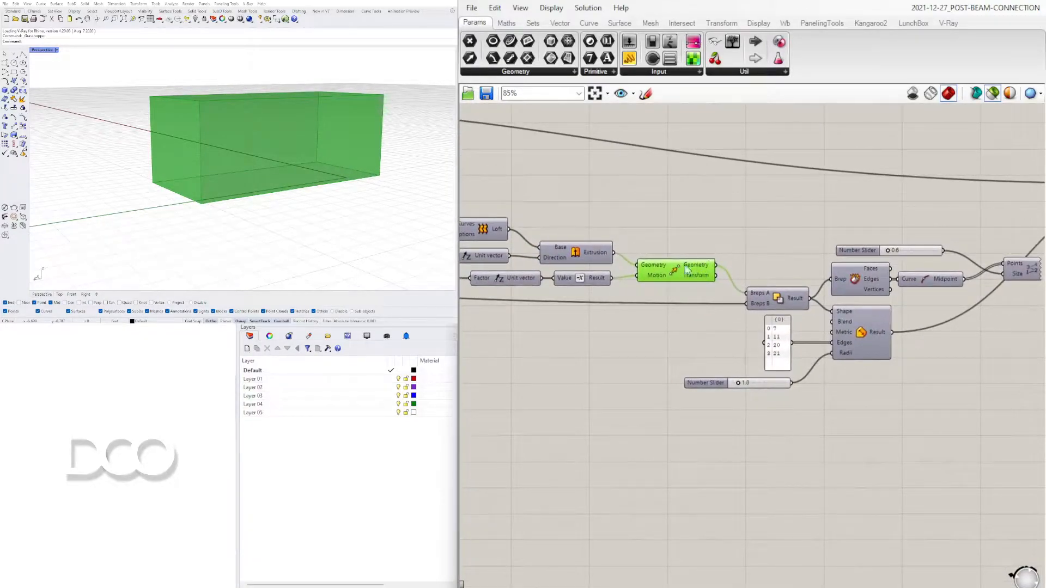
pyautogui.scroll(-2, 696, 244)
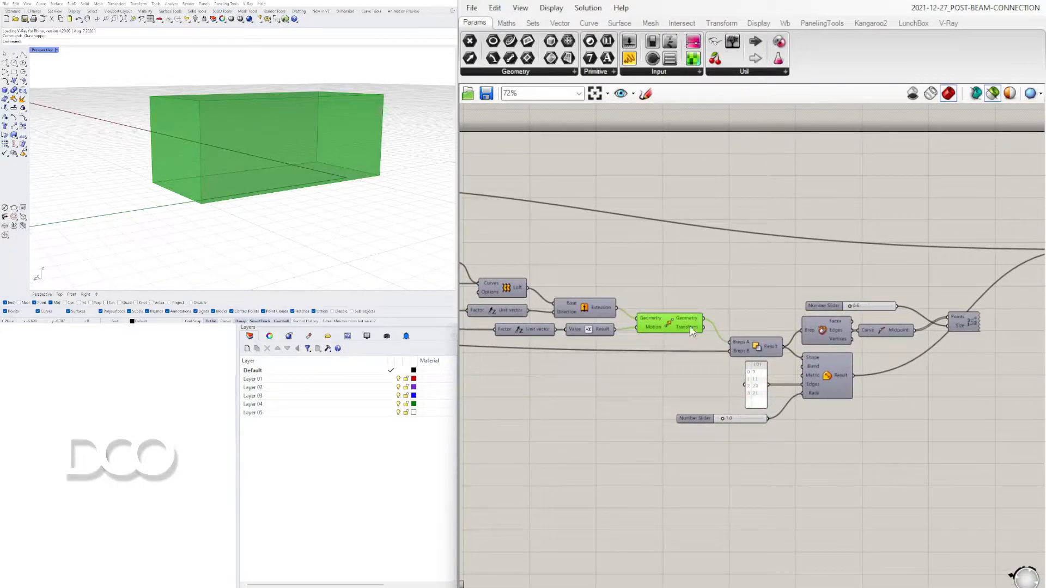
pyautogui.scroll(7, 716, 307)
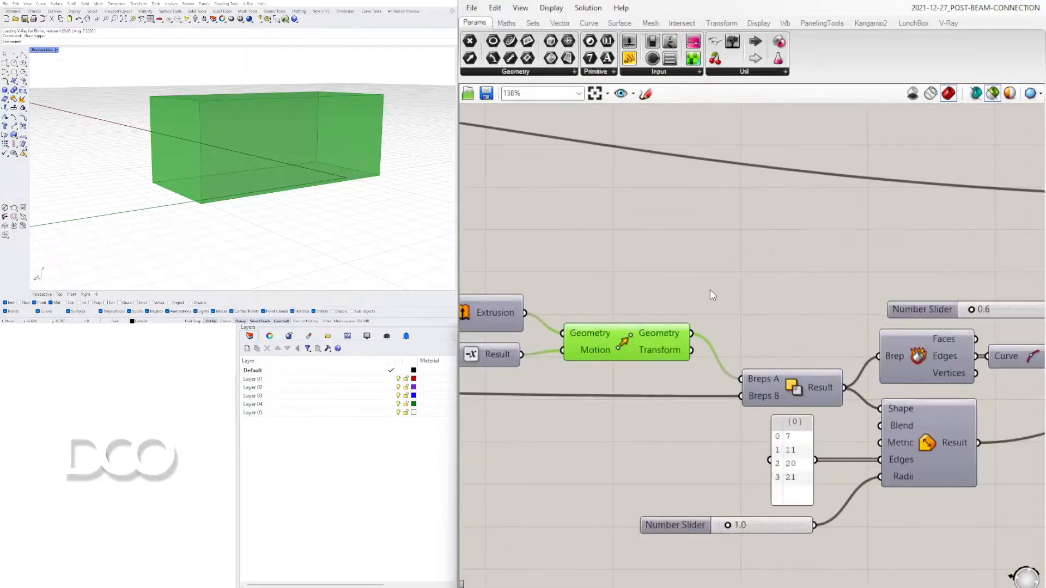
# Add a Deconstruct Brep component below the fillet's radius slider and connect the Move component's Geometry output to its Brep input.
pyautogui.doubleClick(713, 280)
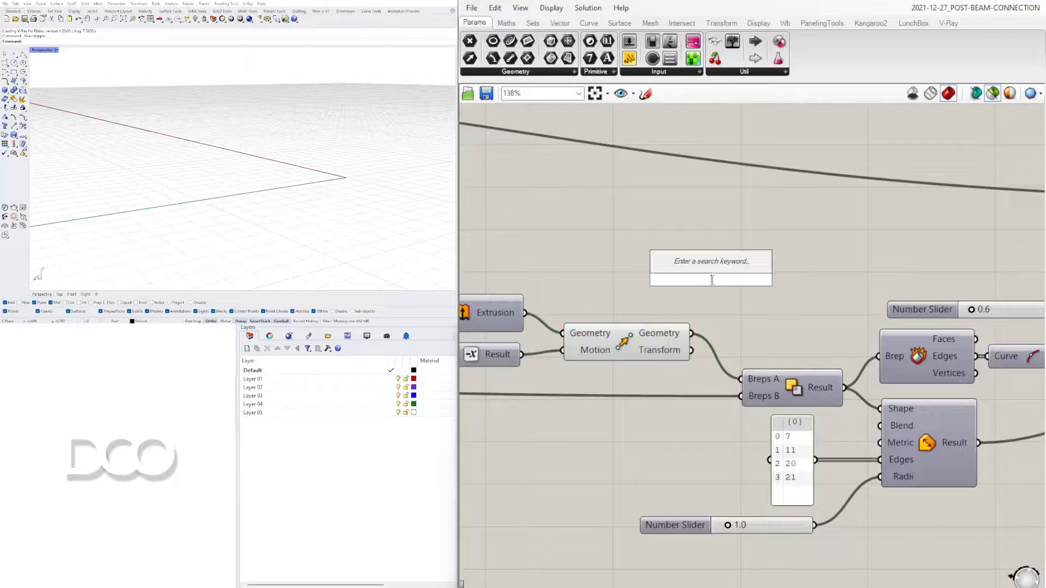
pyautogui.write('dec')
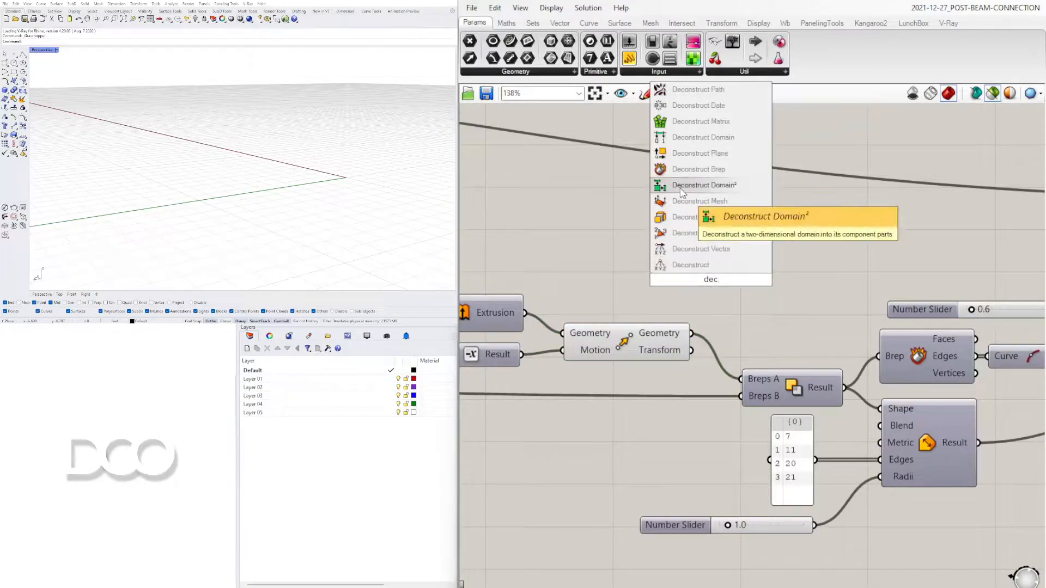
pyautogui.click(699, 169)
pyautogui.moveTo(708, 266); pyautogui.dragTo(812, 473)
pyautogui.scroll(-5, 785, 276)
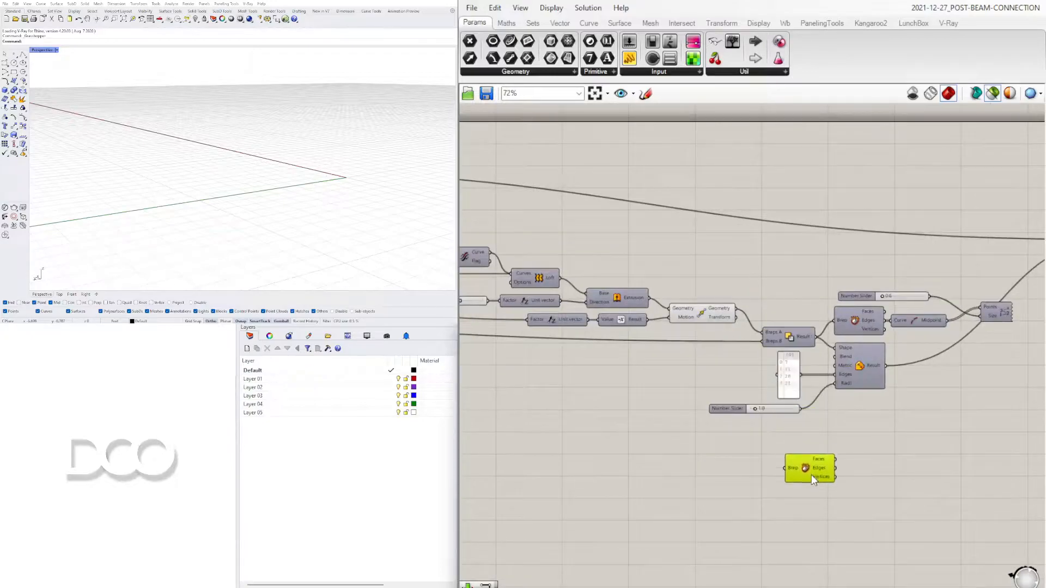
pyautogui.moveTo(744, 309); pyautogui.dragTo(839, 437)
pyautogui.click(839, 437)
# Turn off the Move component's preview and stop limiting the preview to selected components.
pyautogui.click(702, 309)
pyautogui.rightClick(701, 309)
pyautogui.click(733, 334)
pyautogui.click(993, 94)
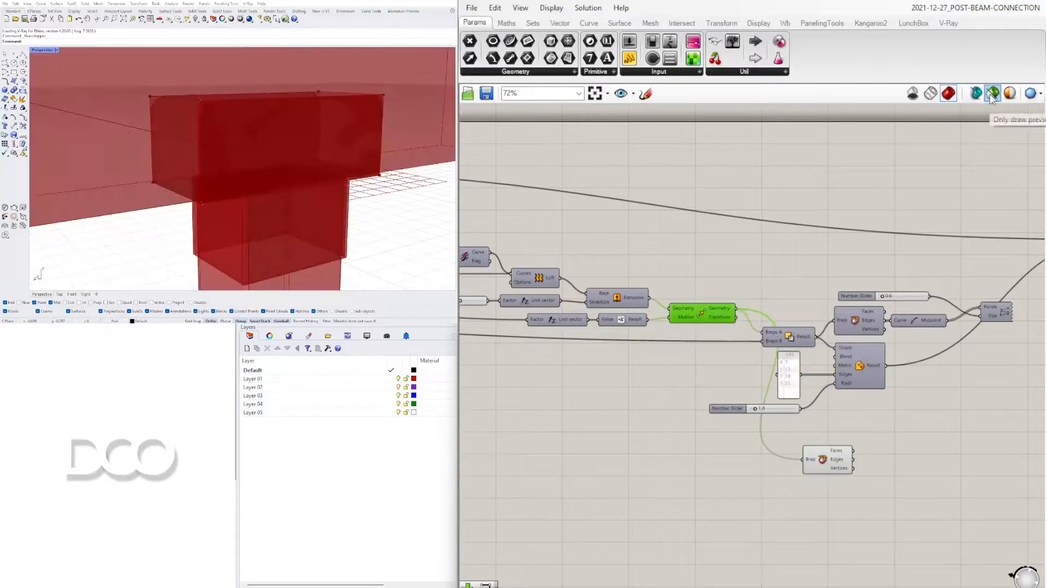
pyautogui.moveTo(949, 476); pyautogui.dragTo(909, 387, button='right')
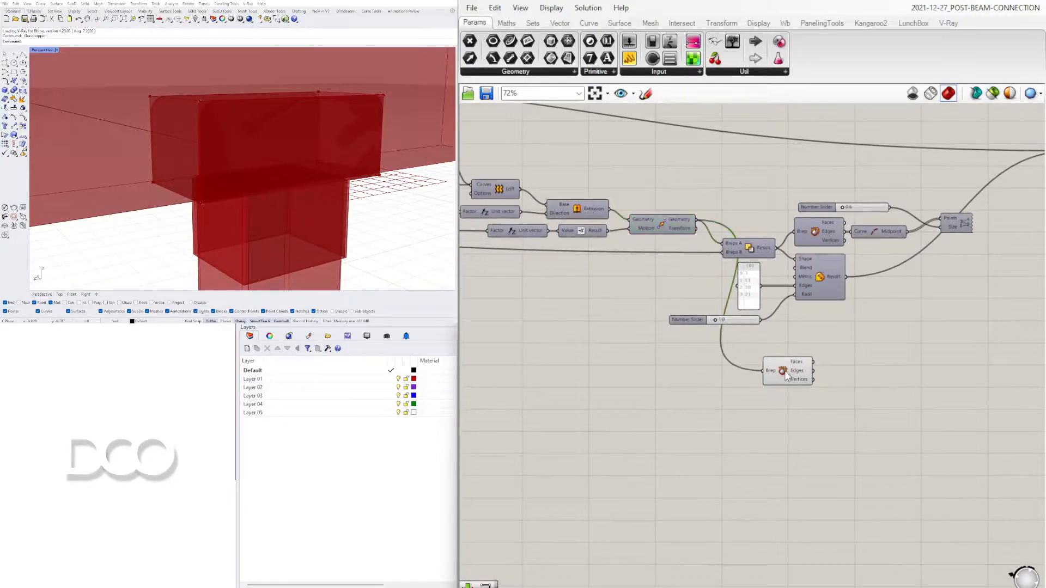
# Turn the preview of the component beside the orange one at the definition's end off and back on.
pyautogui.click(885, 353)
pyautogui.moveTo(253, 170)
pyautogui.mouseDown(button='right')
pyautogui.moveTo(278, 171)
pyautogui.moveTo(262, 166)
pyautogui.mouseUp(button='right')
pyautogui.scroll(-2, 691, 289)
pyautogui.moveTo(691, 289); pyautogui.dragTo(914, 298, button='right')
pyautogui.scroll(5, 803, 357)
pyautogui.scroll(-5, 914, 297)
pyautogui.moveTo(847, 275); pyautogui.dragTo(544, 310, button='right')
pyautogui.rightClick(834, 283)
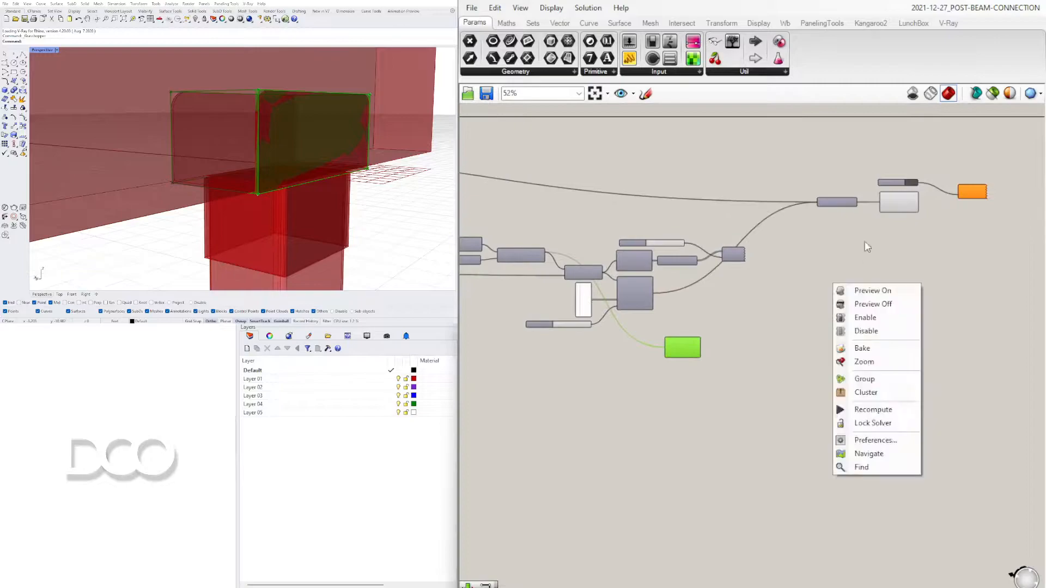
pyautogui.click(894, 200)
pyautogui.rightClick(902, 201)
pyautogui.click(935, 223)
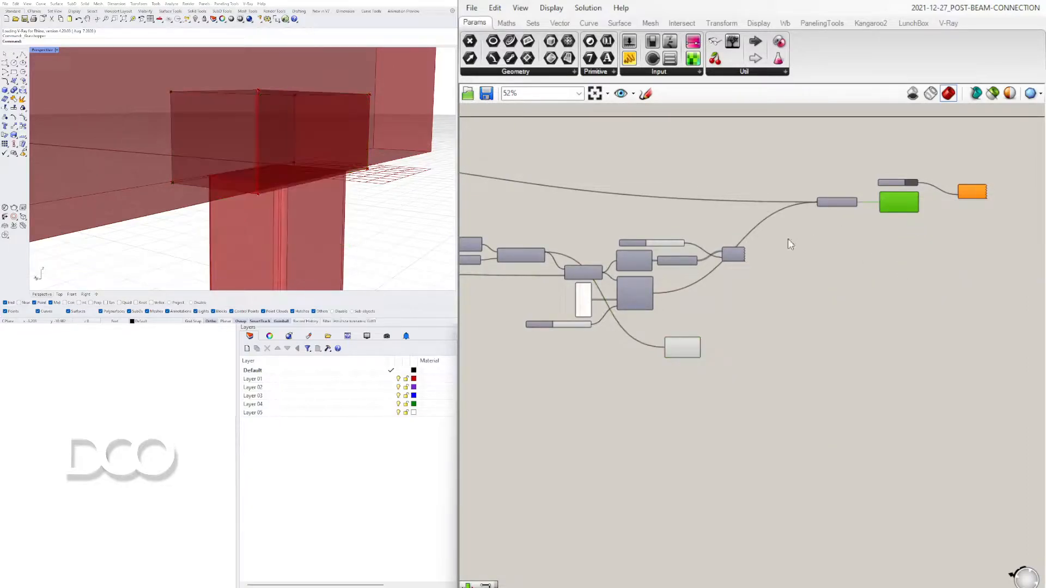
pyautogui.moveTo(584, 257); pyautogui.dragTo(620, 254, button='right')
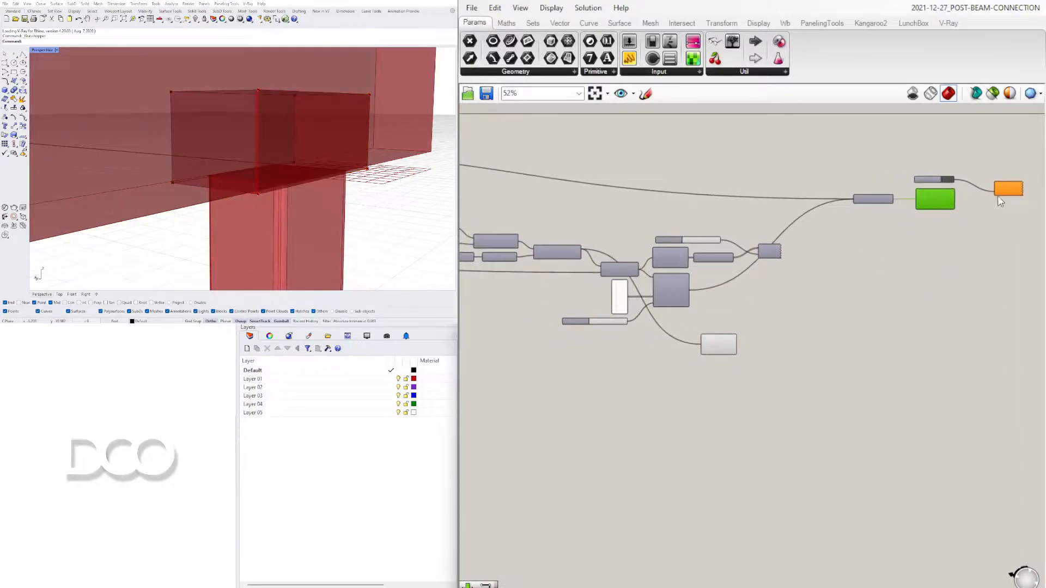
pyautogui.rightClick(933, 199)
pyautogui.click(954, 222)
# Move the newly added Deconstruct Brep component farther right into open canvas space.
pyautogui.scroll(2, 711, 357)
pyautogui.moveTo(714, 352); pyautogui.dragTo(920, 354)
pyautogui.moveTo(602, 334); pyautogui.dragTo(567, 268, button='right')
pyautogui.scroll(5, 883, 283)
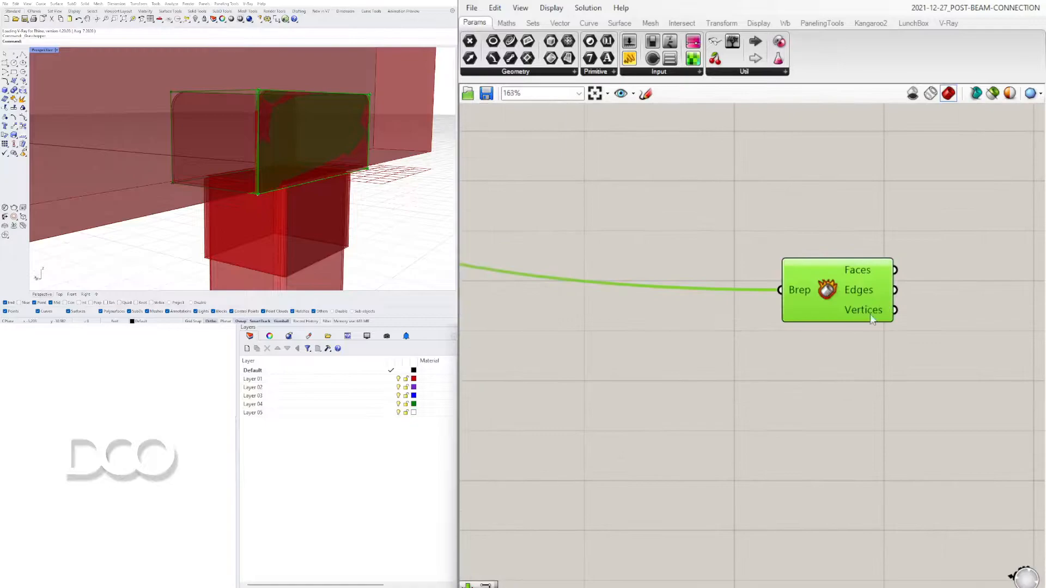
pyautogui.moveTo(877, 317); pyautogui.dragTo(764, 327, button='right')
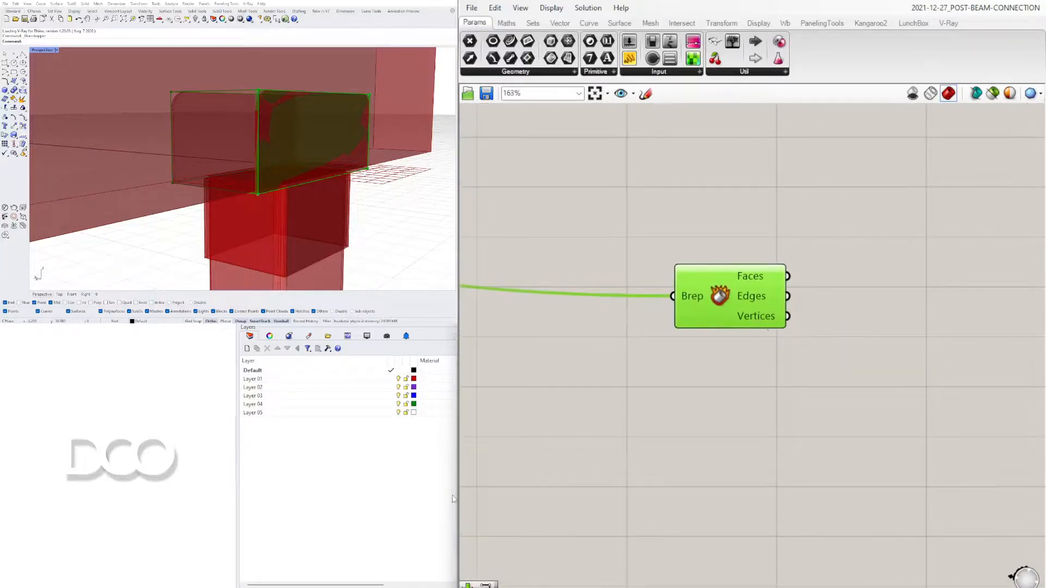
# Add a List Item component beside Deconstruct Brep and connect the Vertices output to its List input.
pyautogui.scroll(-3, 266, 139)
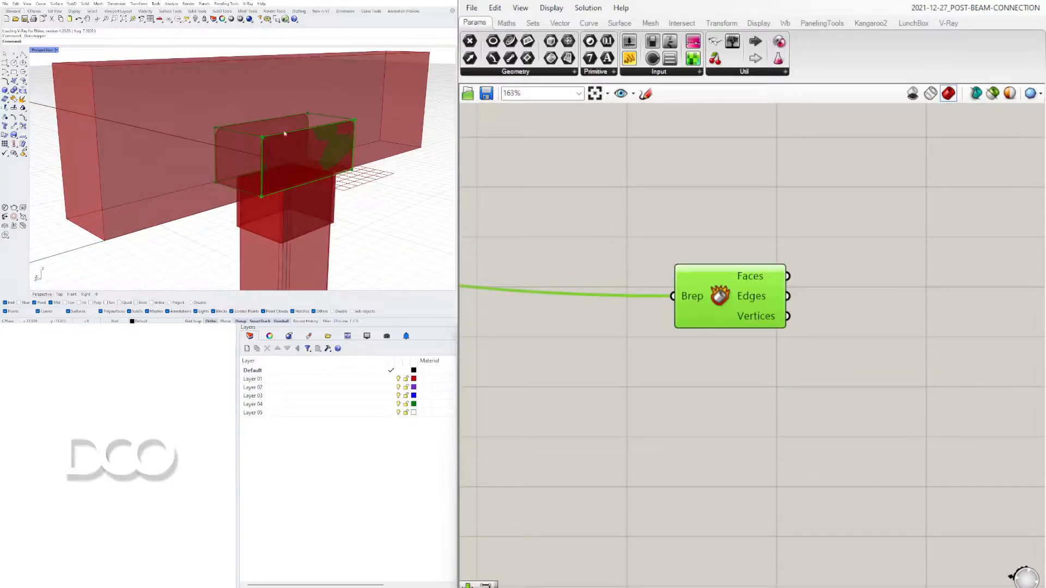
pyautogui.doubleClick(873, 265)
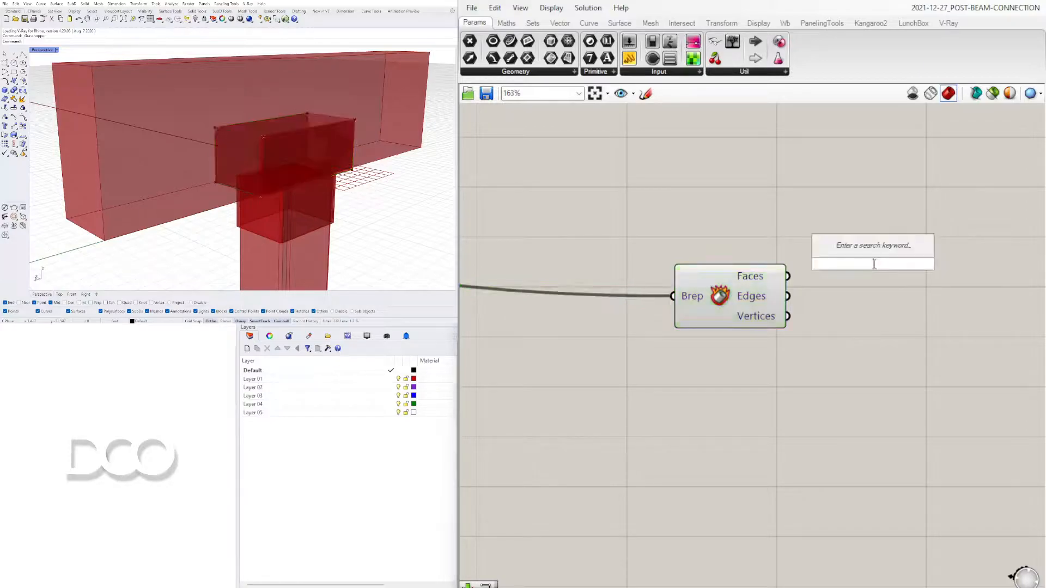
pyautogui.write('lis')
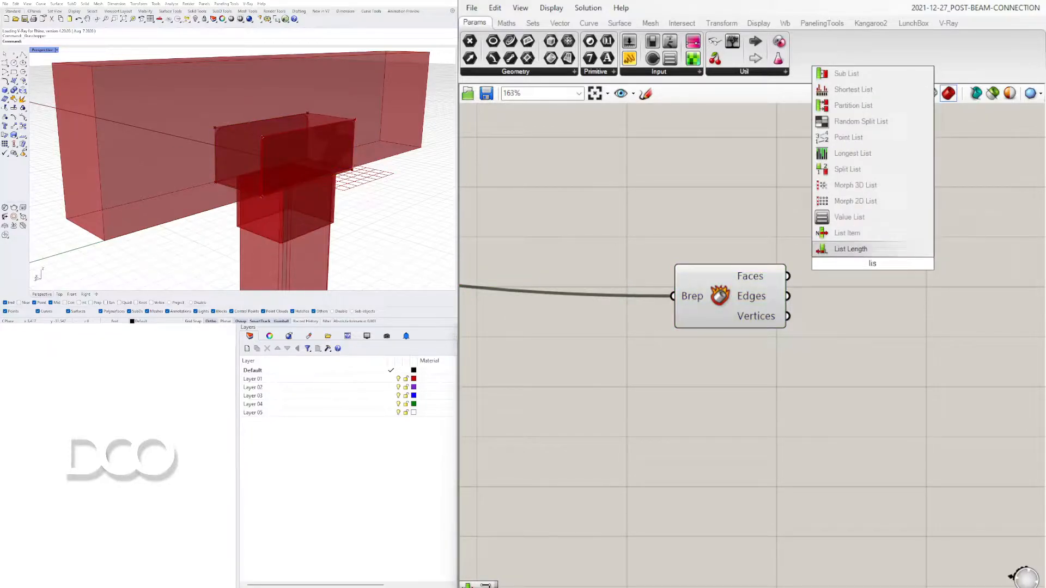
pyautogui.click(854, 238)
pyautogui.moveTo(869, 263); pyautogui.dragTo(938, 347)
pyautogui.click(805, 329)
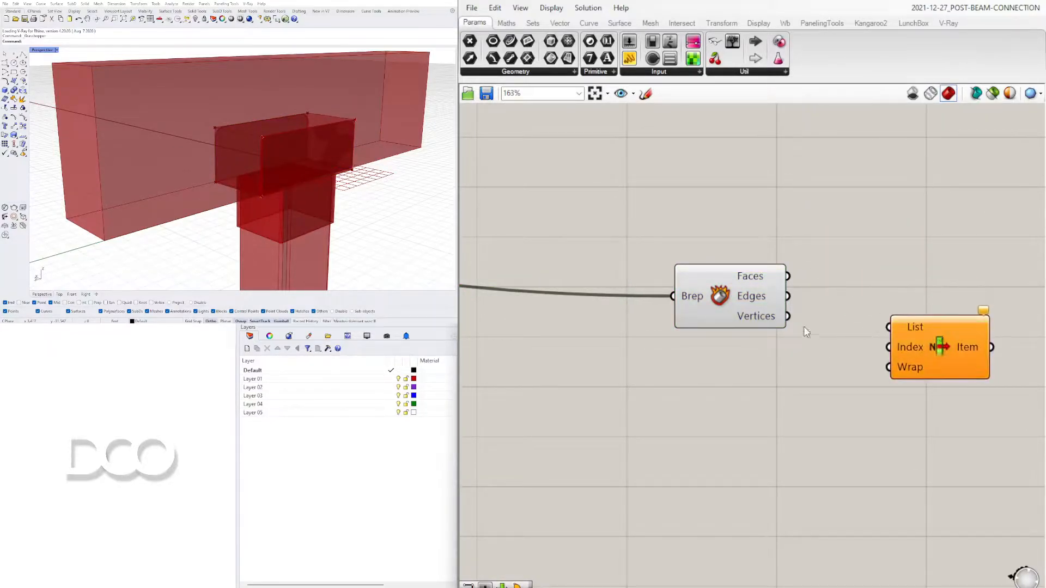
pyautogui.click(776, 325)
pyautogui.moveTo(787, 317); pyautogui.dragTo(889, 326)
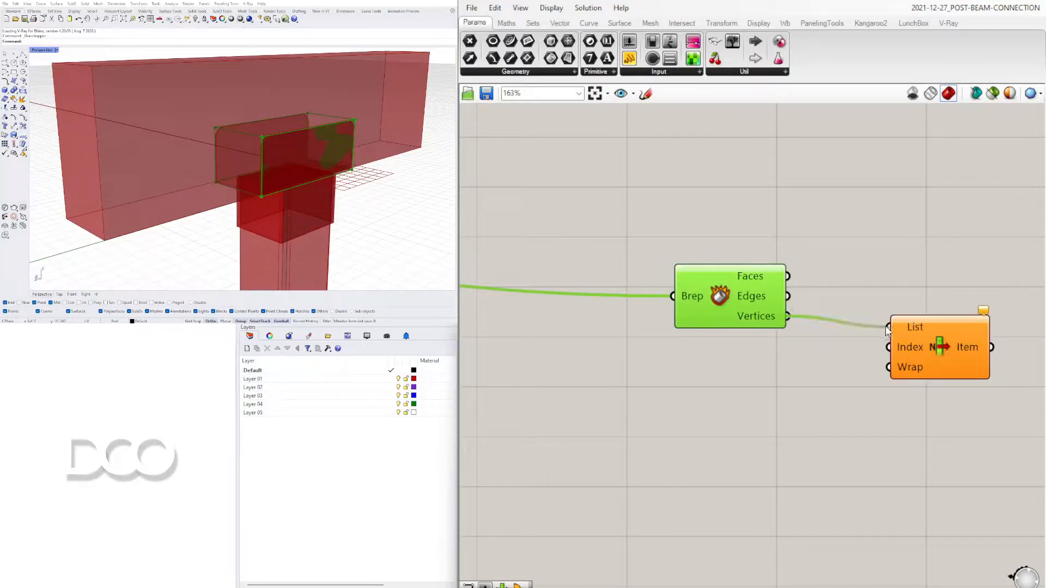
pyautogui.moveTo(937, 361); pyautogui.dragTo(901, 378)
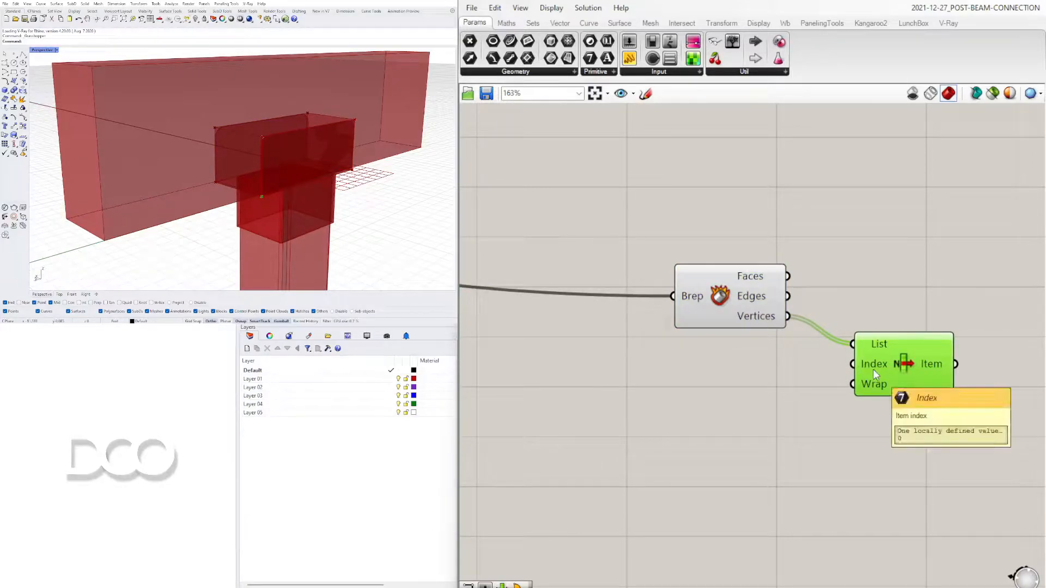
# Extend the List Item component with additional outputs through +7 and check the picked vertices on the connection box.
pyautogui.scroll(5, 932, 381)
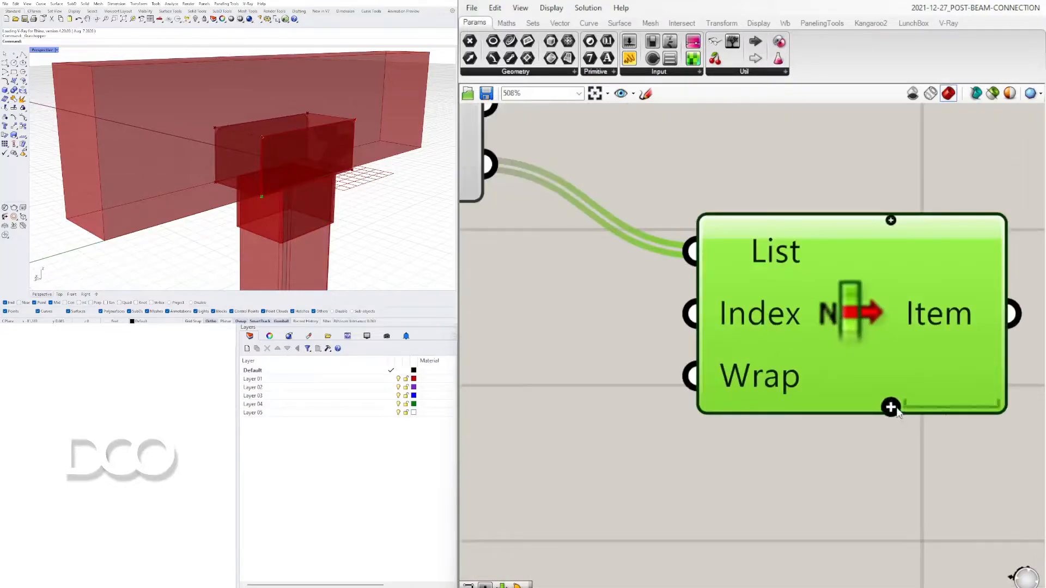
pyautogui.scroll(-2, 888, 410)
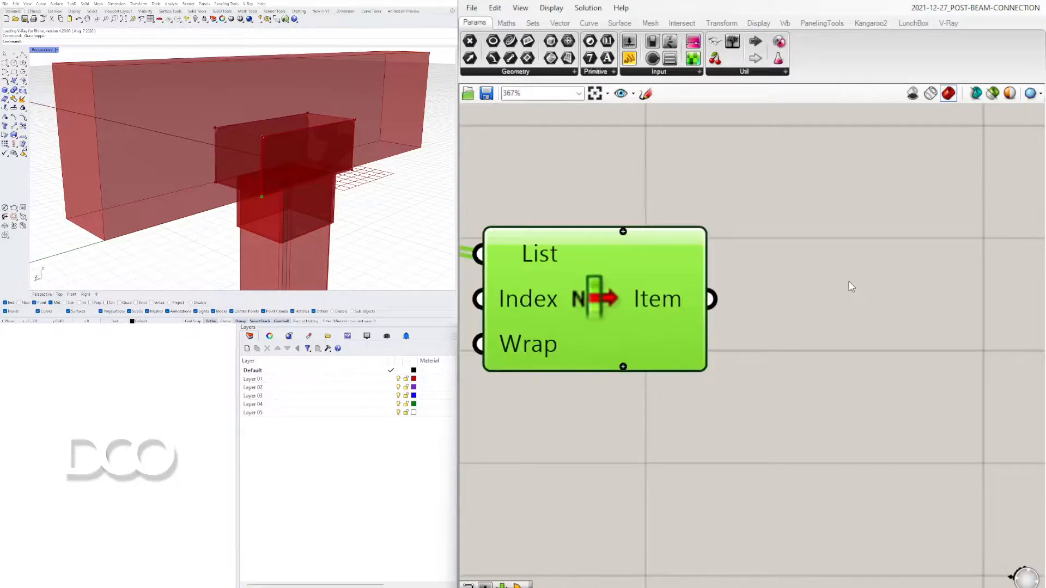
pyautogui.click(623, 366)
pyautogui.click(623, 367)
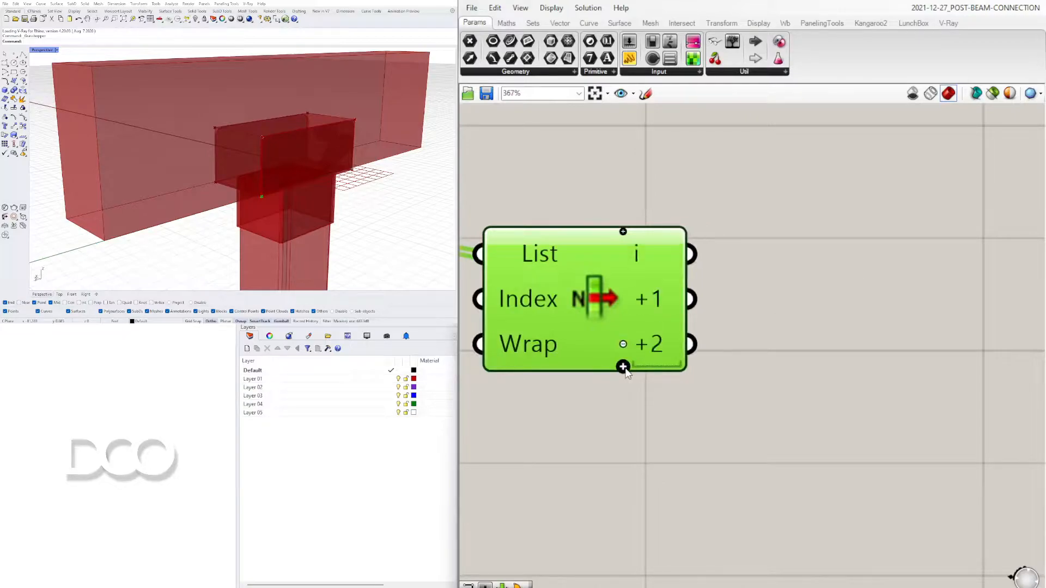
pyautogui.click(624, 382)
pyautogui.scroll(2, 620, 388)
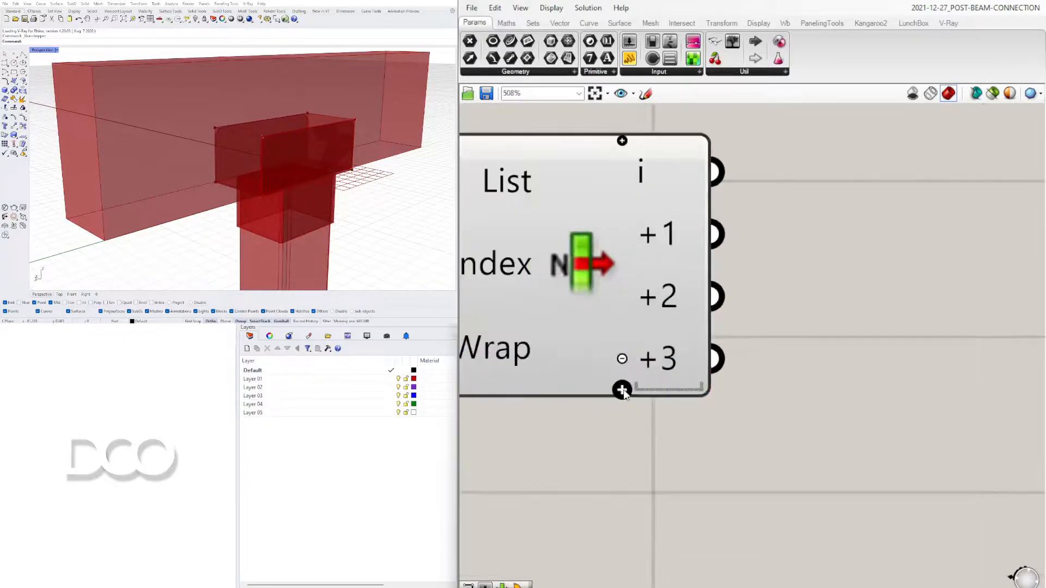
pyautogui.click(623, 388)
pyautogui.click(623, 293)
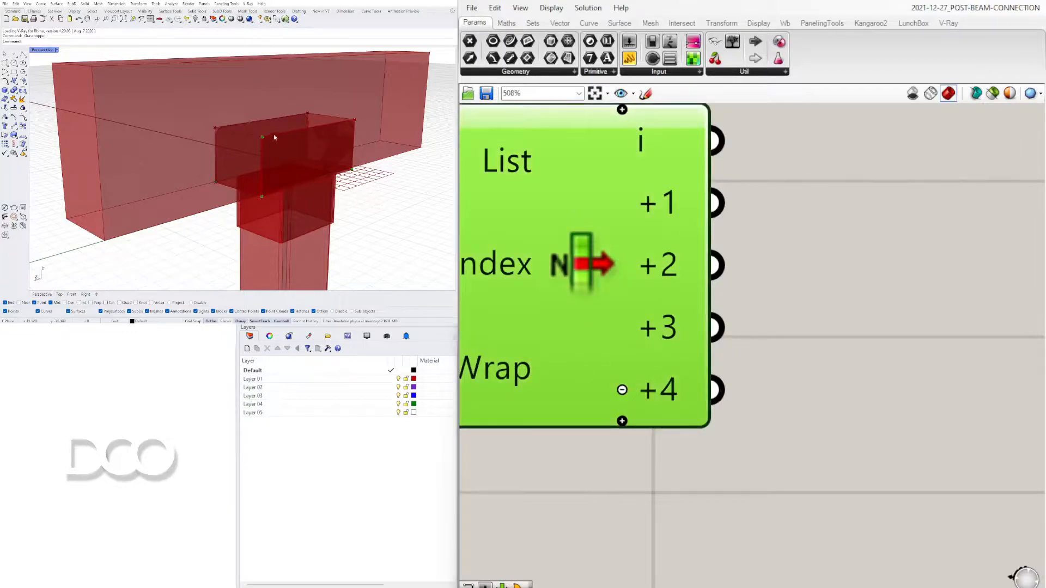
pyautogui.click(622, 422)
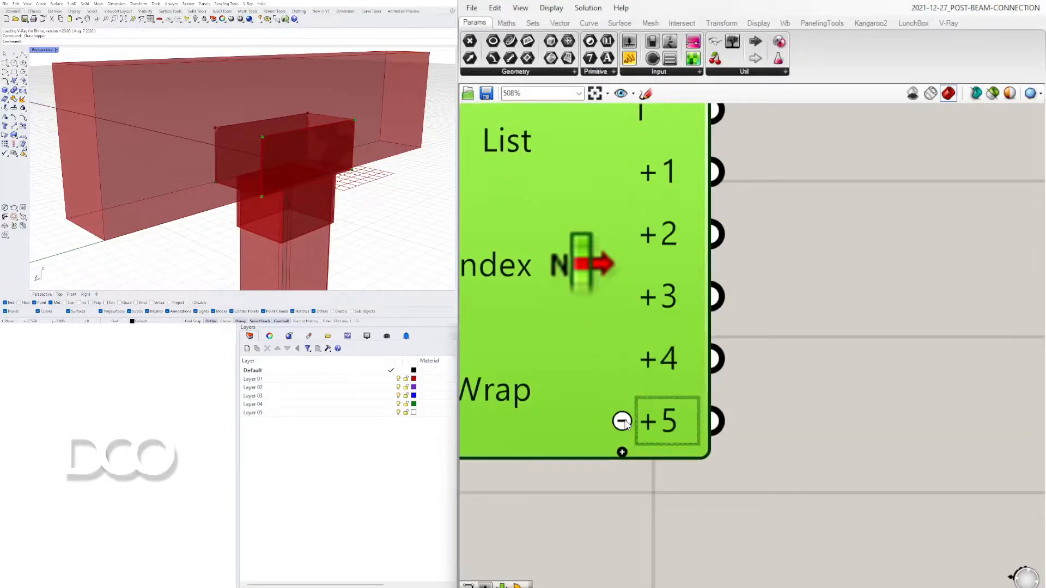
pyautogui.click(623, 452)
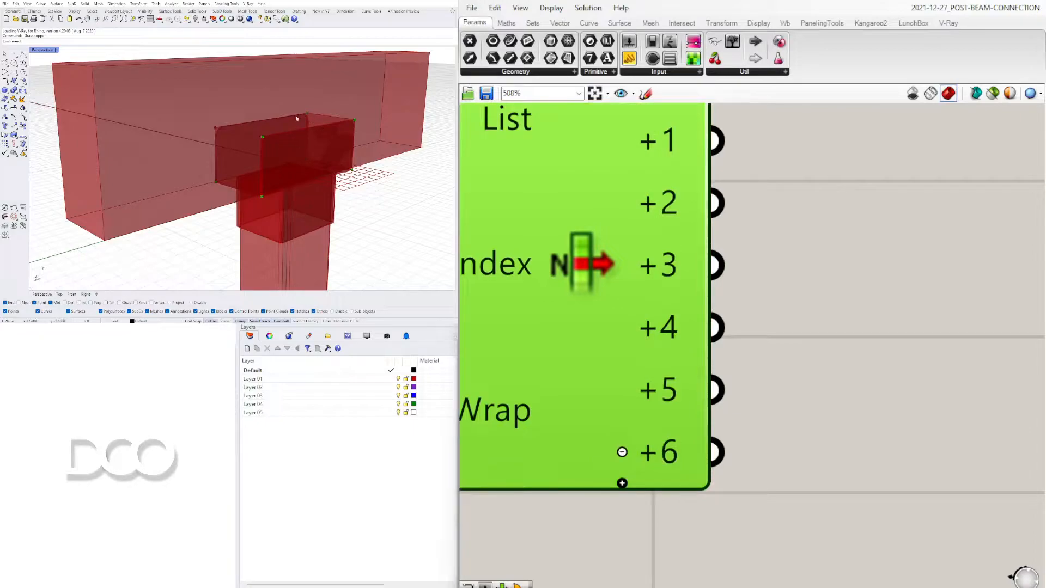
pyautogui.click(622, 484)
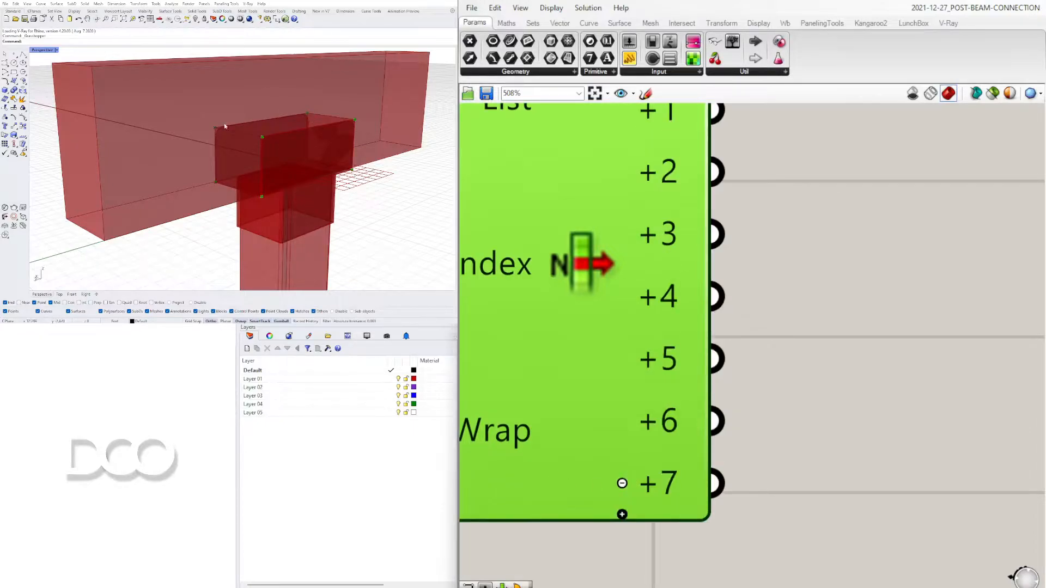
pyautogui.moveTo(218, 191)
pyautogui.mouseDown(button='right')
pyautogui.moveTo(369, 176)
pyautogui.moveTo(223, 182)
pyautogui.moveTo(218, 202)
pyautogui.mouseUp(button='right')
pyautogui.scroll(-4, 763, 363)
pyautogui.scroll(3, 795, 343)
pyautogui.scroll(1, 795, 344)
pyautogui.moveTo(816, 294); pyautogui.dragTo(812, 348, button='right')
pyautogui.scroll(-1, 799, 350)
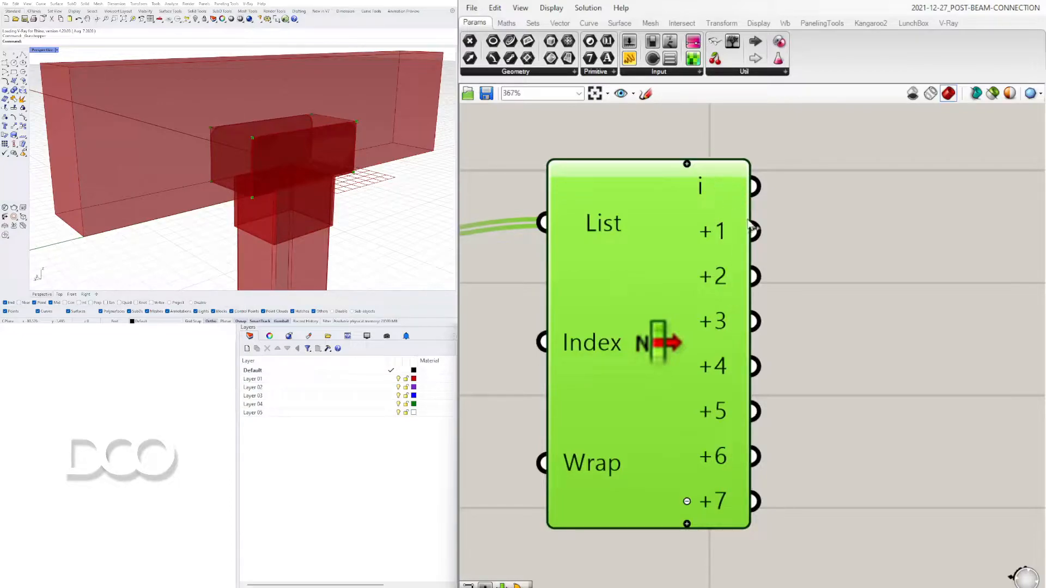
# Add a Point parameter and feed it from List Item's +2 output, replacing that with the +3 output.
pyautogui.doubleClick(932, 327)
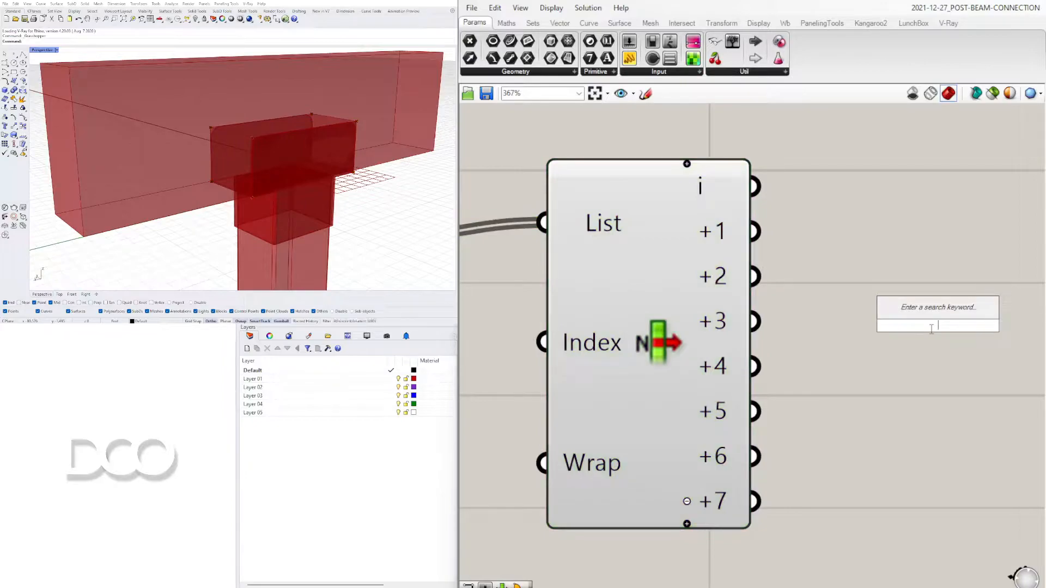
pyautogui.write('poin')
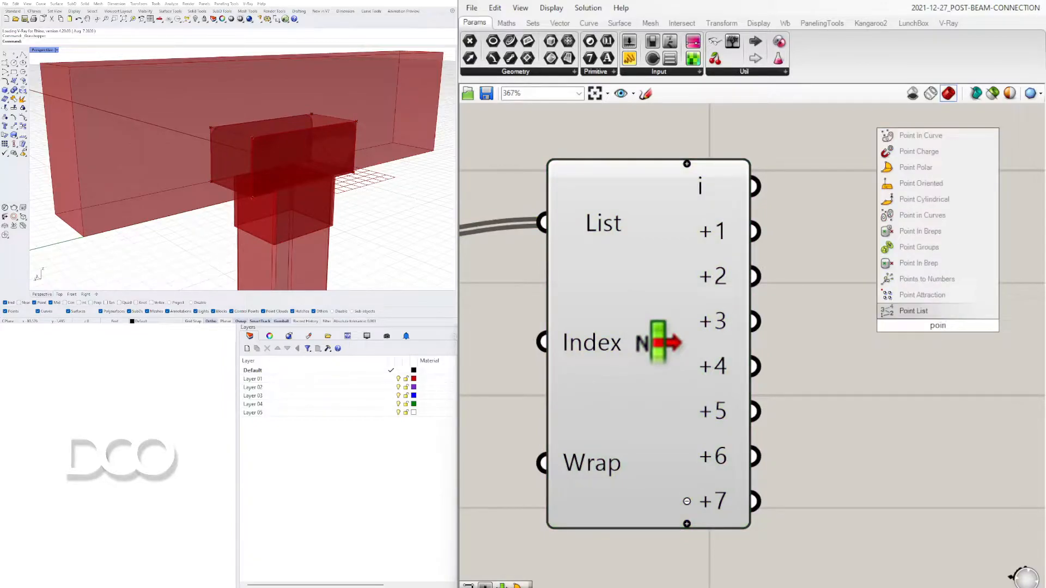
pyautogui.write('t')
pyautogui.click(905, 304)
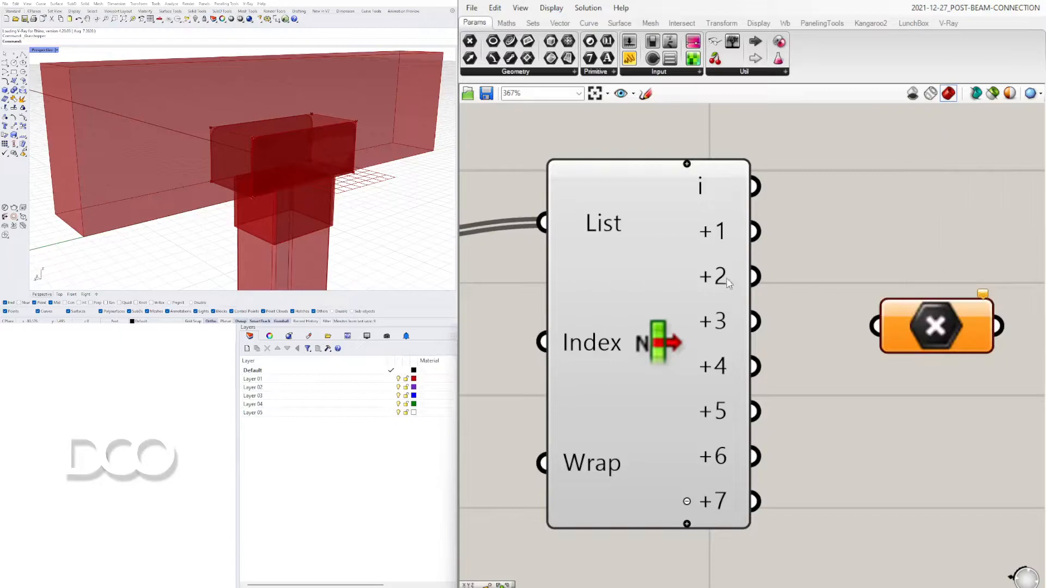
pyautogui.moveTo(755, 277); pyautogui.dragTo(897, 280)
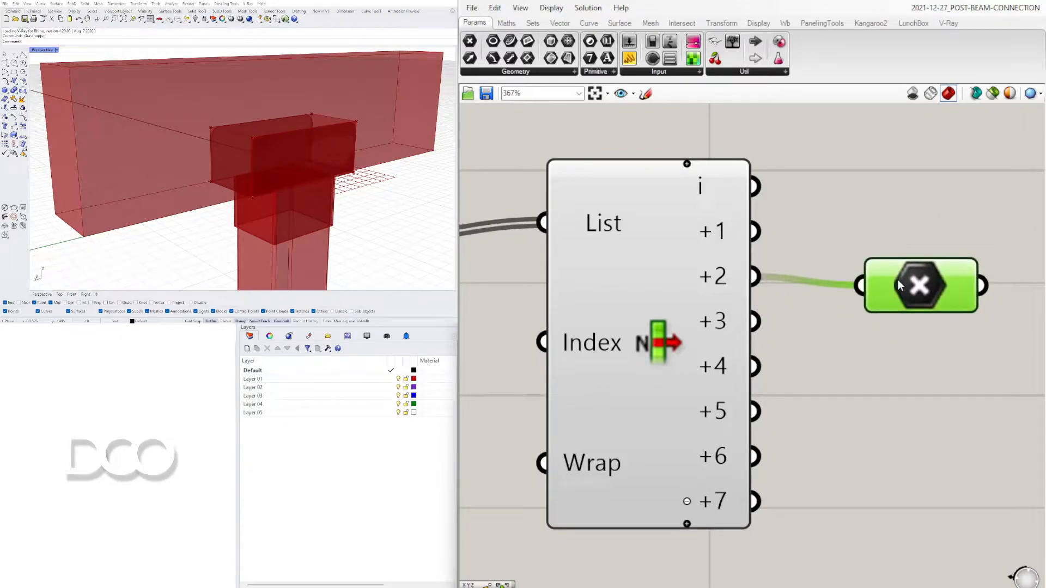
pyautogui.moveTo(755, 322); pyautogui.dragTo(905, 281)
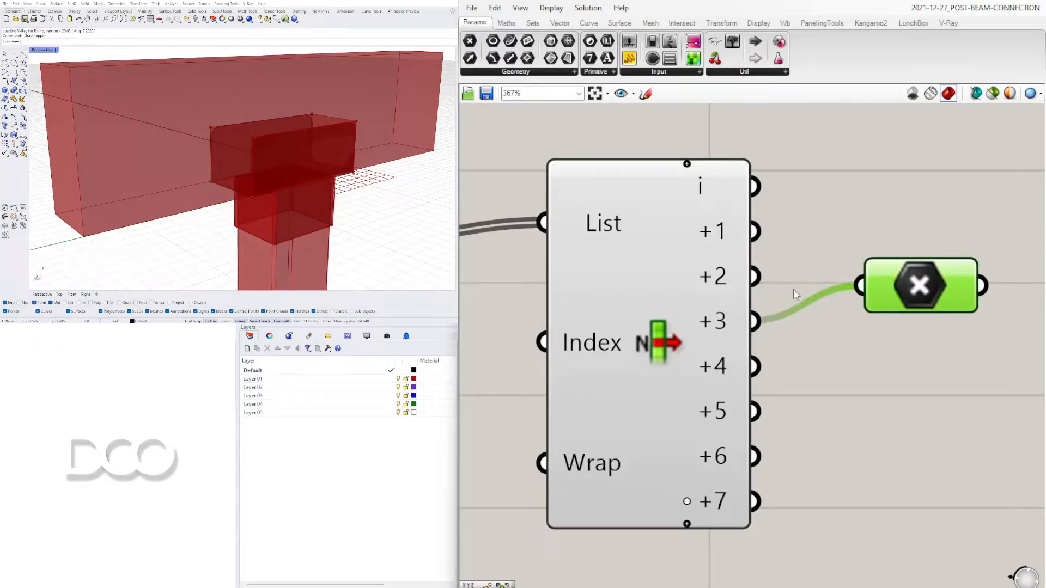
# Remove List Item's additional outputs until only i remains and delete the Point parameter.
pyautogui.click(702, 340)
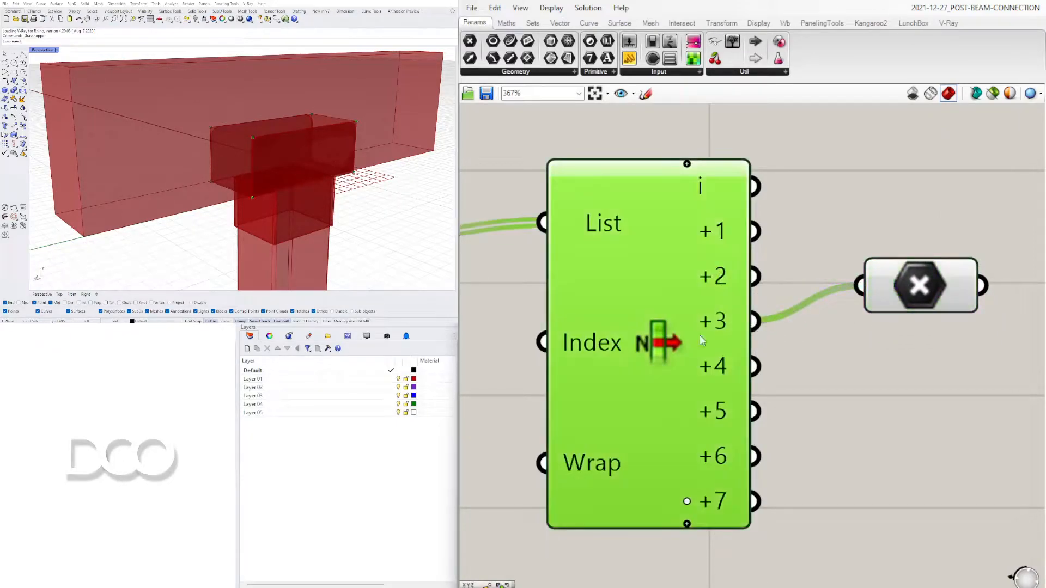
pyautogui.click(687, 501)
pyautogui.click(687, 479)
pyautogui.click(686, 457)
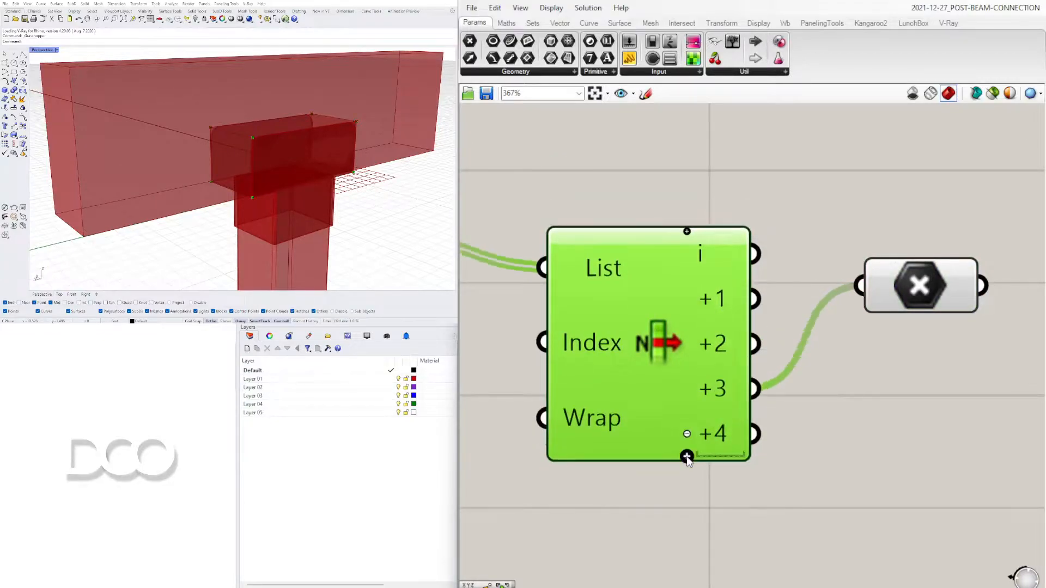
pyautogui.click(688, 434)
pyautogui.click(687, 409)
pyautogui.click(687, 388)
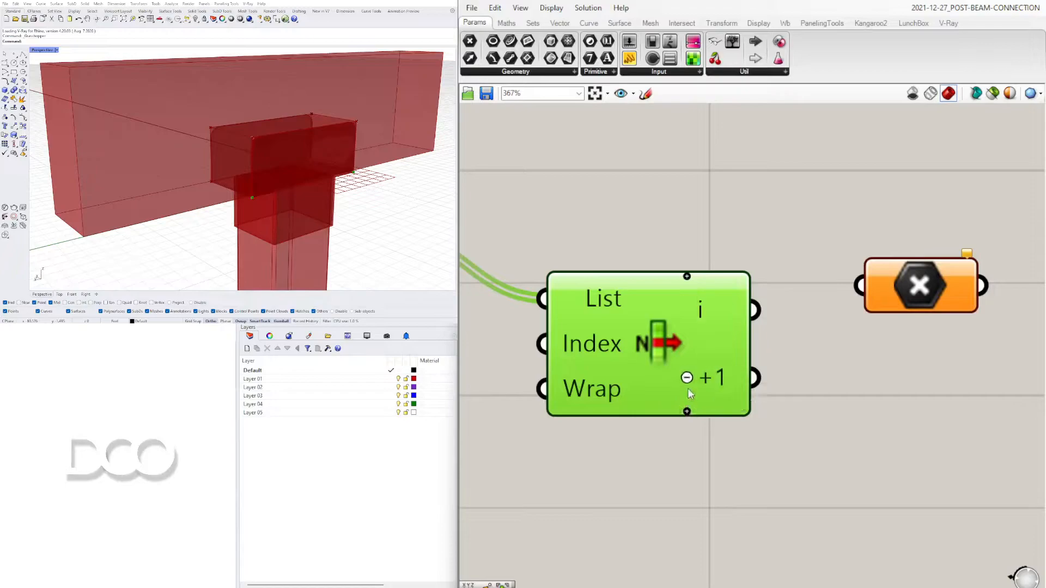
pyautogui.click(687, 374)
pyautogui.click(832, 385)
pyautogui.click(929, 279)
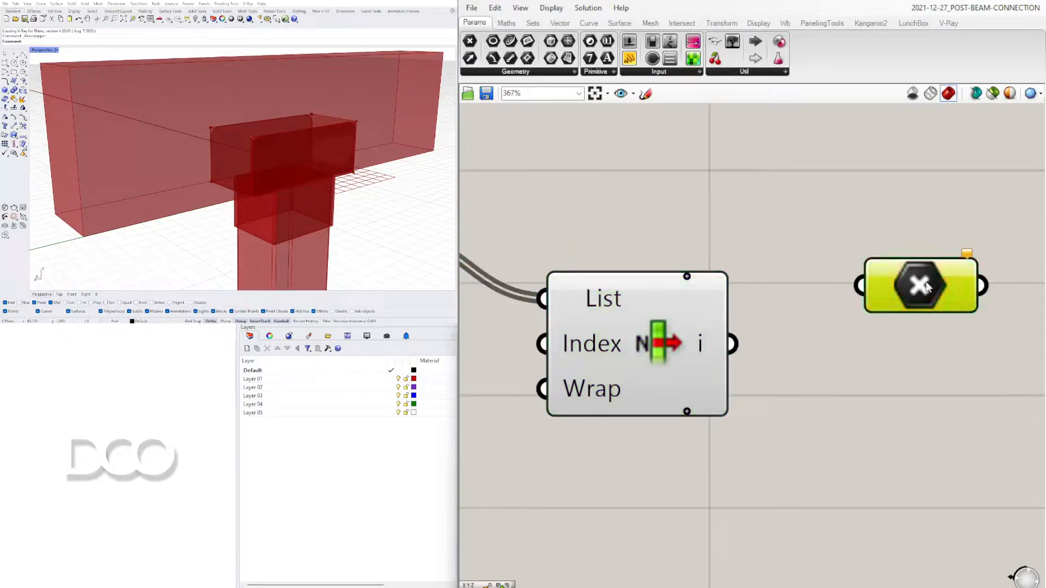
# Move List Item away from Deconstruct Brep and connect a new number slider of value 3 to its Index input.
pyautogui.scroll(-3, 877, 327)
pyautogui.moveTo(850, 343); pyautogui.dragTo(952, 341, button='right')
pyautogui.scroll(2, 923, 329)
pyautogui.moveTo(744, 327); pyautogui.dragTo(830, 297)
pyautogui.doubleClick(546, 341)
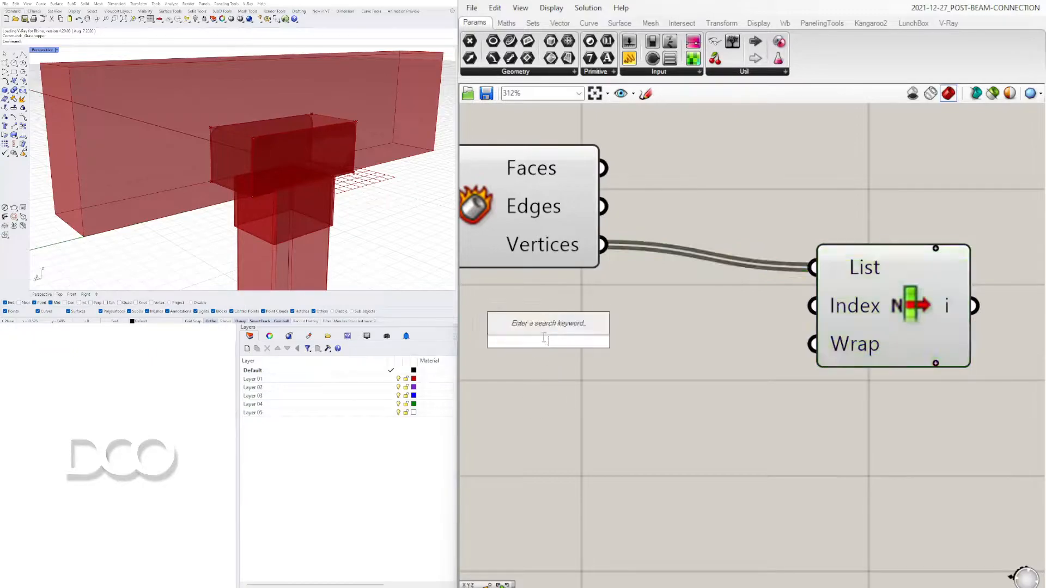
pyautogui.write('3')
pyautogui.press('Return')
pyautogui.moveTo(747, 341); pyautogui.dragTo(813, 311)
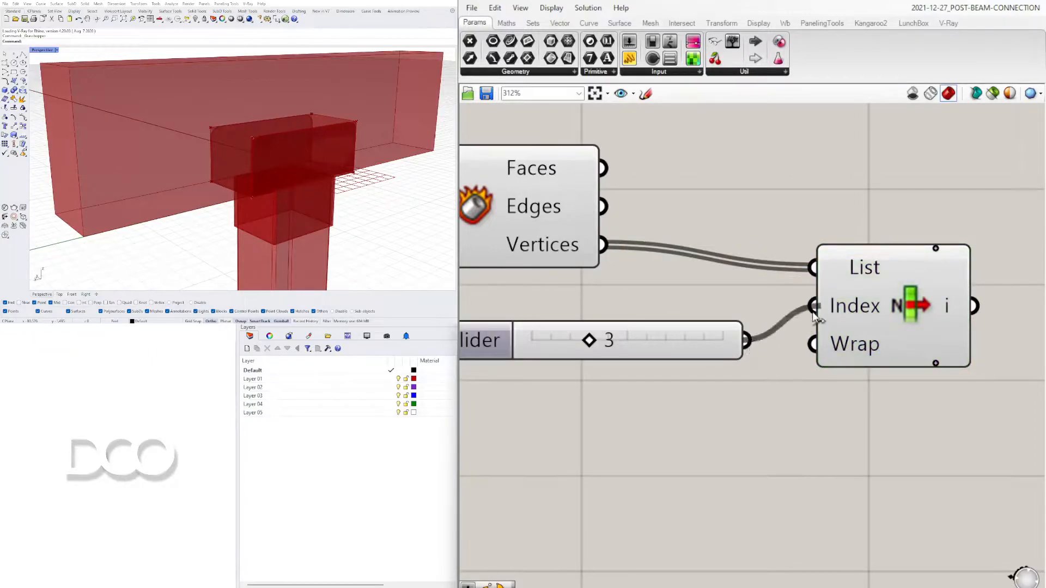
# Set the List Item's index slider to 4 while previewing the selected vertex.
pyautogui.click(886, 326)
pyautogui.scroll(4, 757, 339)
pyautogui.moveTo(757, 338); pyautogui.dragTo(816, 348)
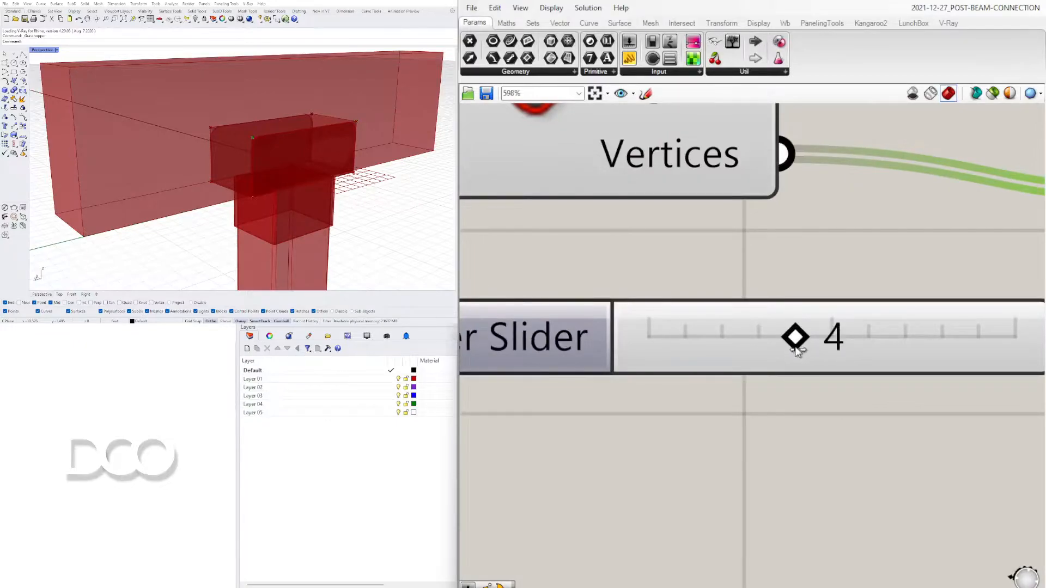
# Add a Point List component above List Item and connect Deconstruct Brep's Vertices output to its Points input.
pyautogui.scroll(-8, 796, 349)
pyautogui.doubleClick(797, 316)
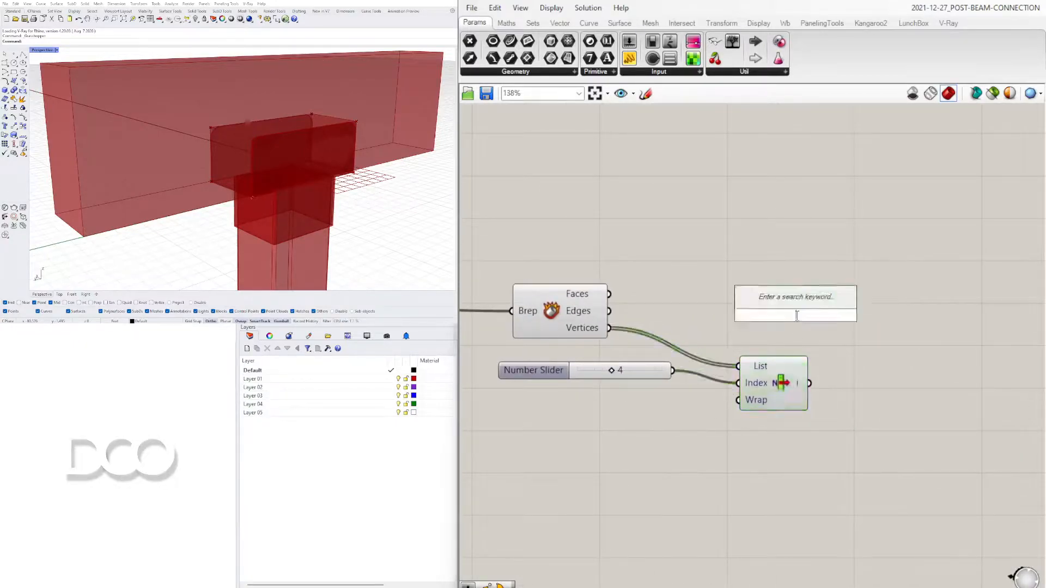
pyautogui.write('point')
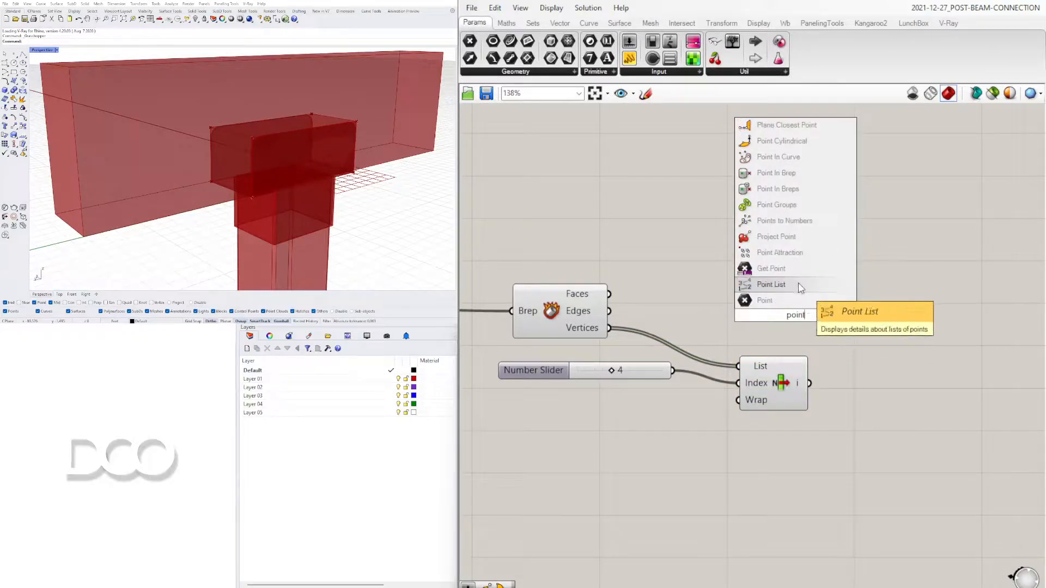
pyautogui.click(800, 285)
pyautogui.moveTo(609, 329); pyautogui.dragTo(767, 307)
pyautogui.moveTo(803, 313); pyautogui.dragTo(790, 299)
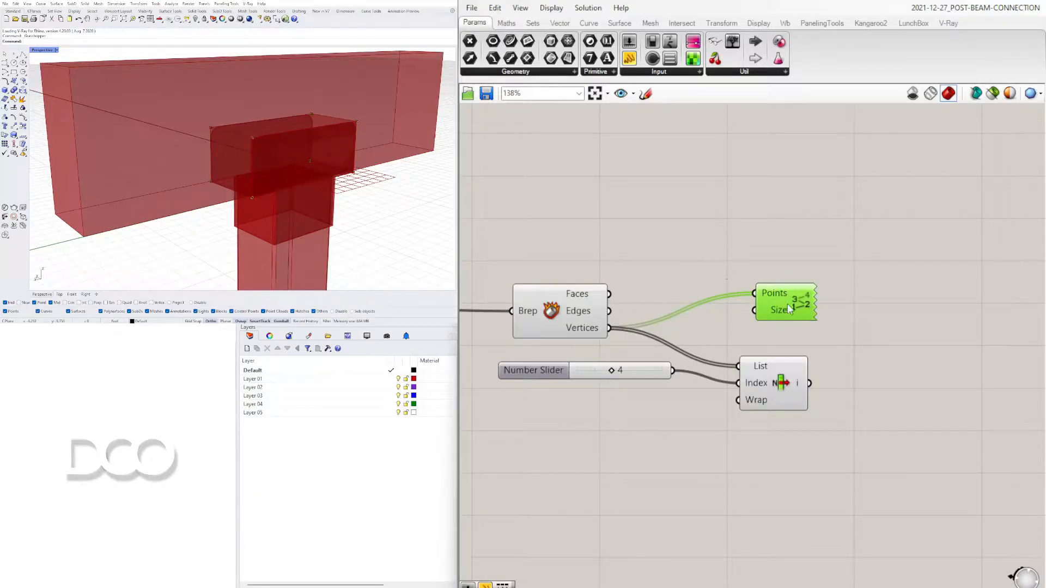
# Delete the Point List component and move List Item closer to its index slider.
pyautogui.press('Delete')
pyautogui.moveTo(776, 388); pyautogui.dragTo(763, 375)
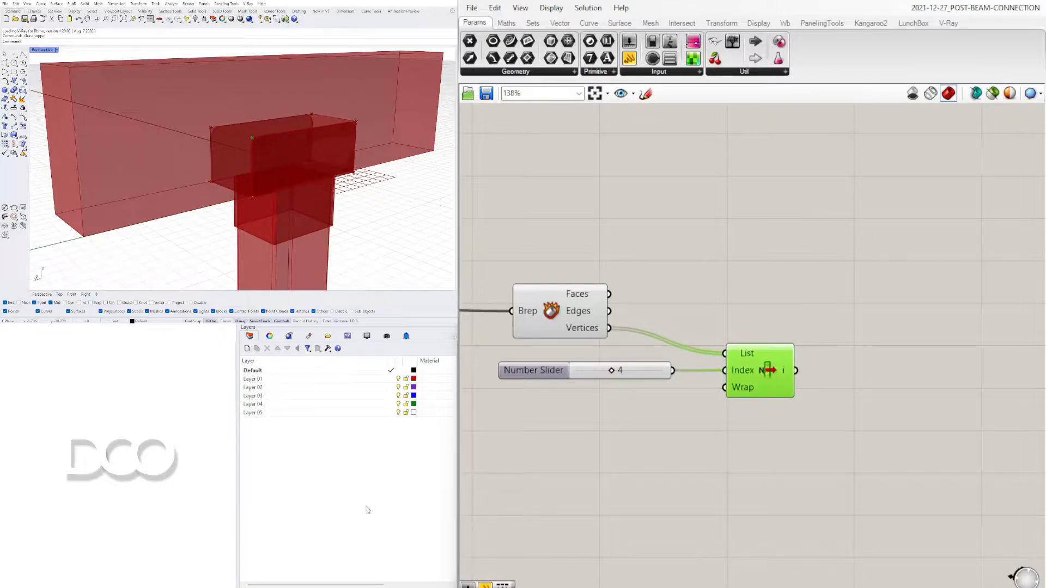
# Duplicate the index number slider, connect the copy to List Item's Index as a second input, and set it to 5.
pyautogui.click(542, 371)
pyautogui.keyDown('alt'); pyautogui.moveTo(531, 372); pyautogui.dragTo(536, 393); pyautogui.keyUp('alt')
pyautogui.moveTo(683, 392); pyautogui.dragTo(725, 372)
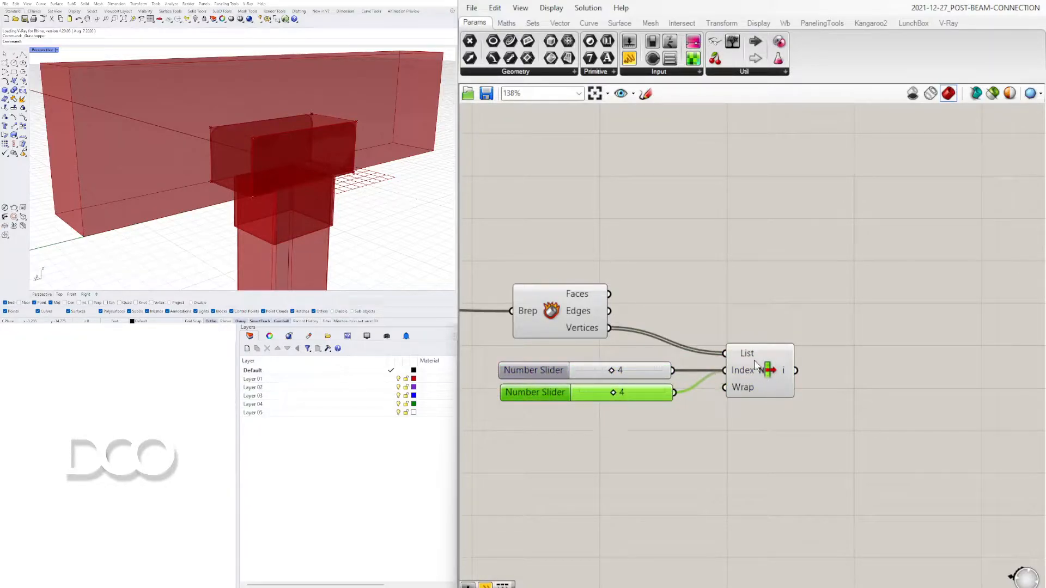
pyautogui.moveTo(613, 393); pyautogui.dragTo(623, 394)
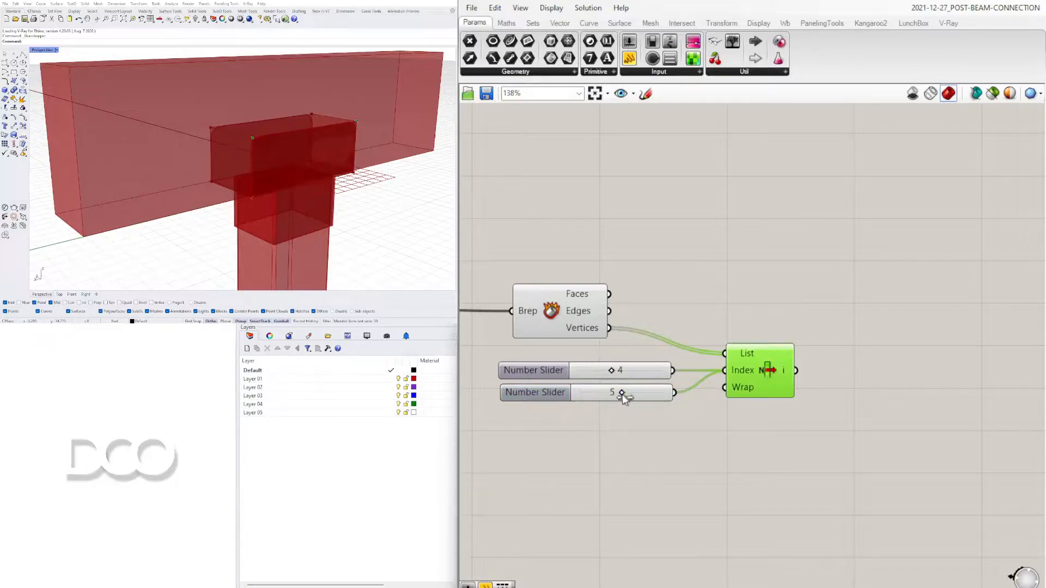
pyautogui.click(672, 437)
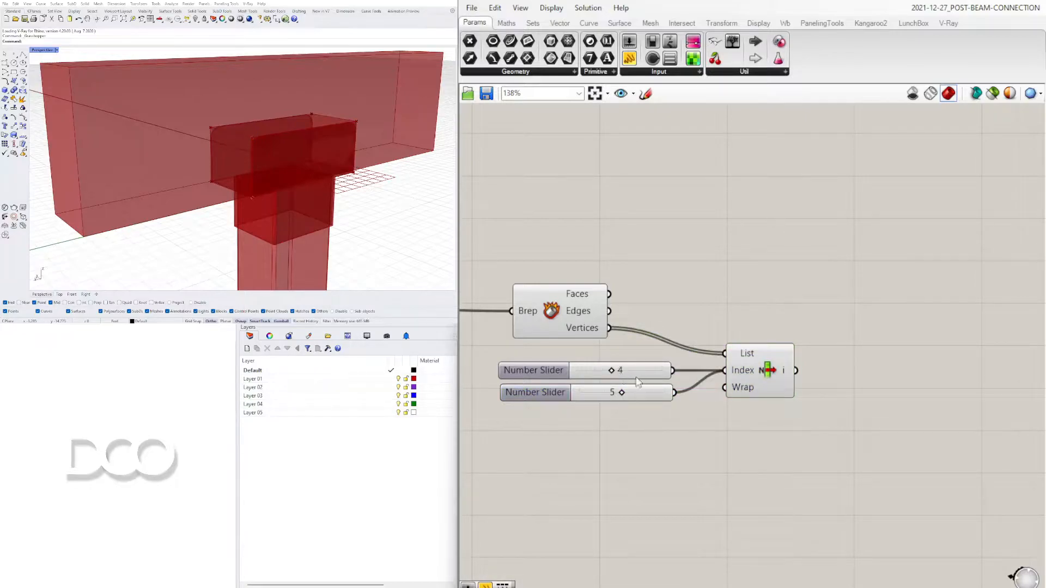
pyautogui.click(767, 370)
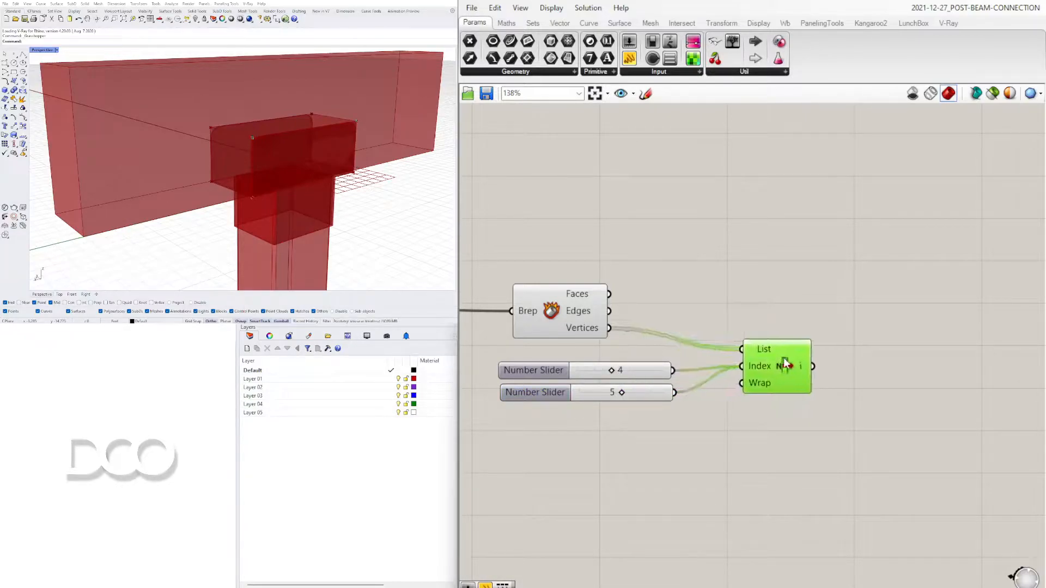
# Delete both number sliders feeding List Item's Index input.
pyautogui.scroll(3, 642, 363)
pyautogui.moveTo(672, 462); pyautogui.dragTo(622, 368)
pyautogui.press('Delete')
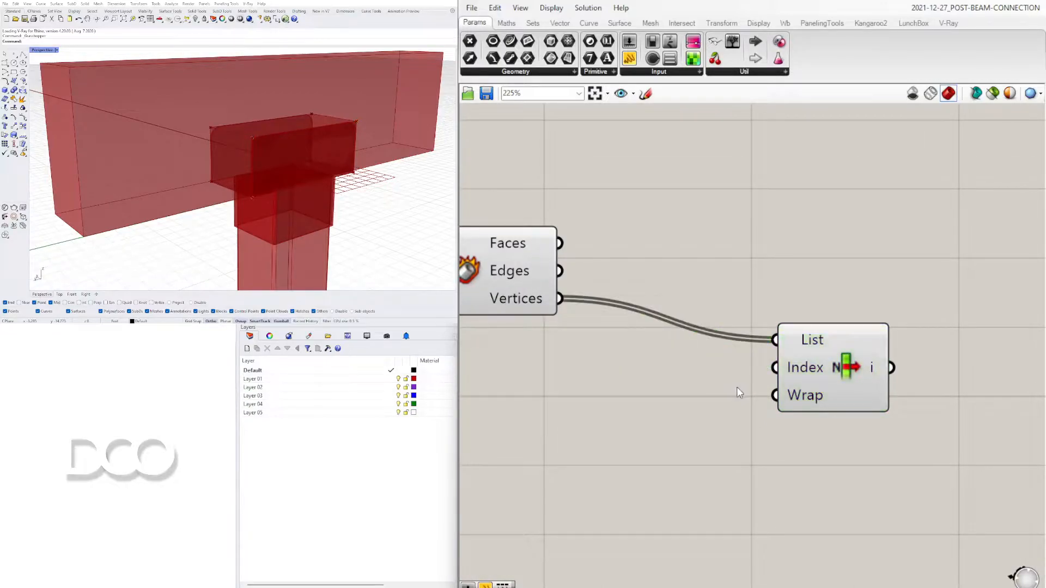
# Set multiple integers, 2 and 3, directly in List Item's Index input.
pyautogui.rightClick(799, 367)
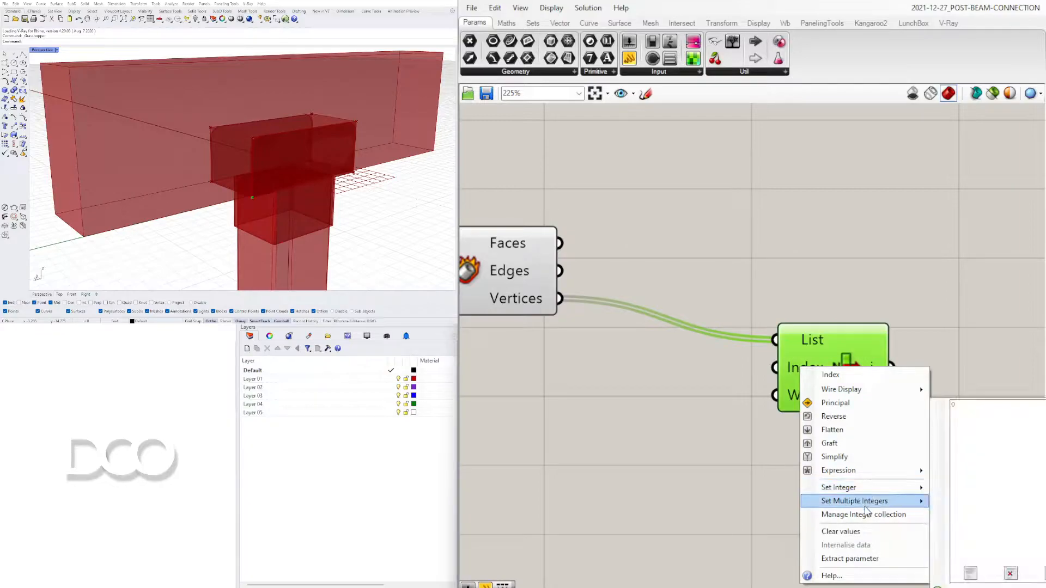
pyautogui.click(679, 424)
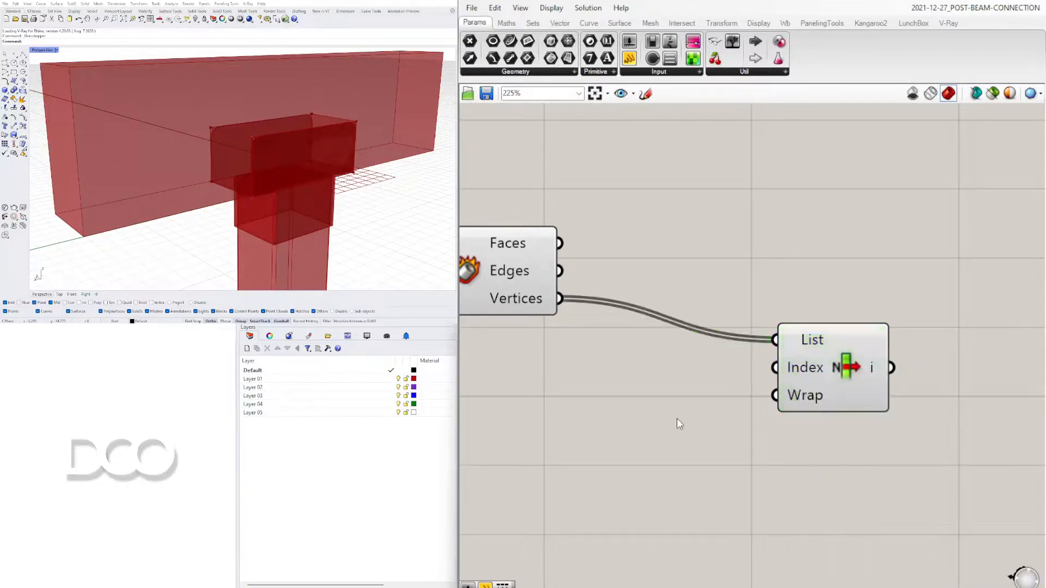
pyautogui.rightClick(796, 374)
pyautogui.moveTo(915, 504)
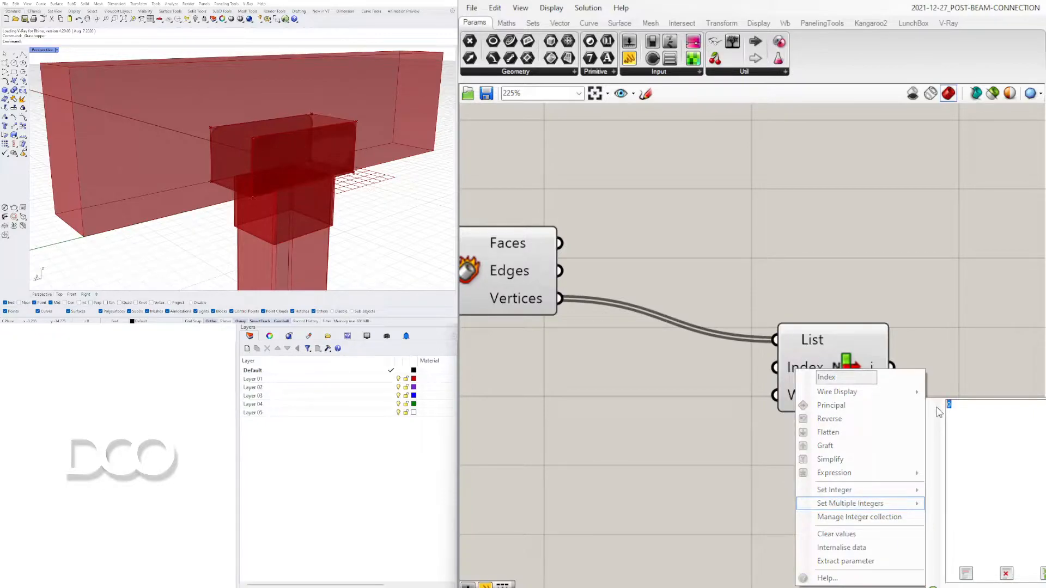
pyautogui.write('2')
pyautogui.click(1043, 574)
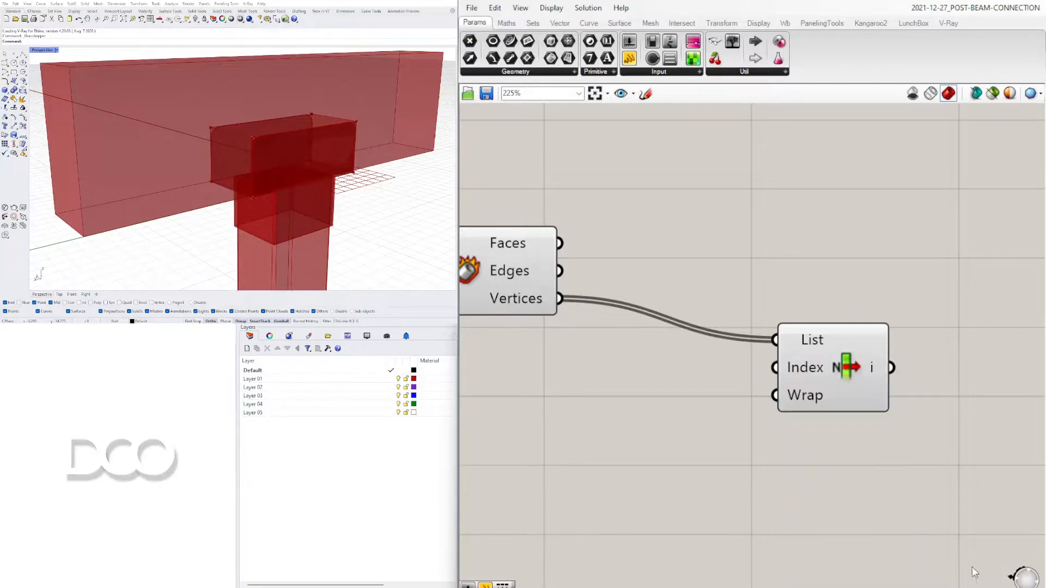
# Preview the vertices List Item selects in the viewport and edit its list of multiple Index integers.
pyautogui.click(829, 358)
pyautogui.moveTo(287, 187); pyautogui.dragTo(312, 181, button='right')
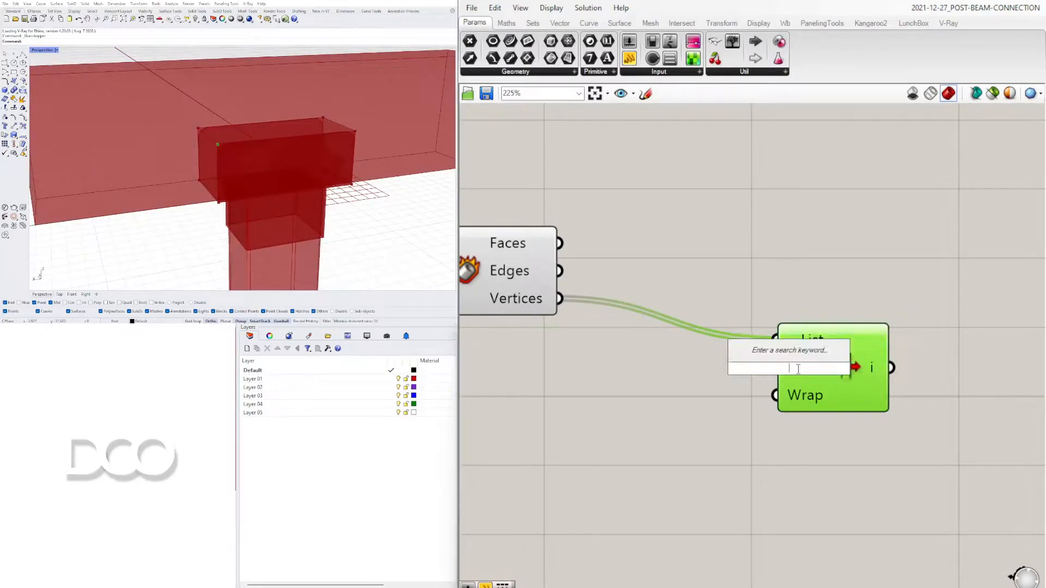
pyautogui.rightClick(819, 377)
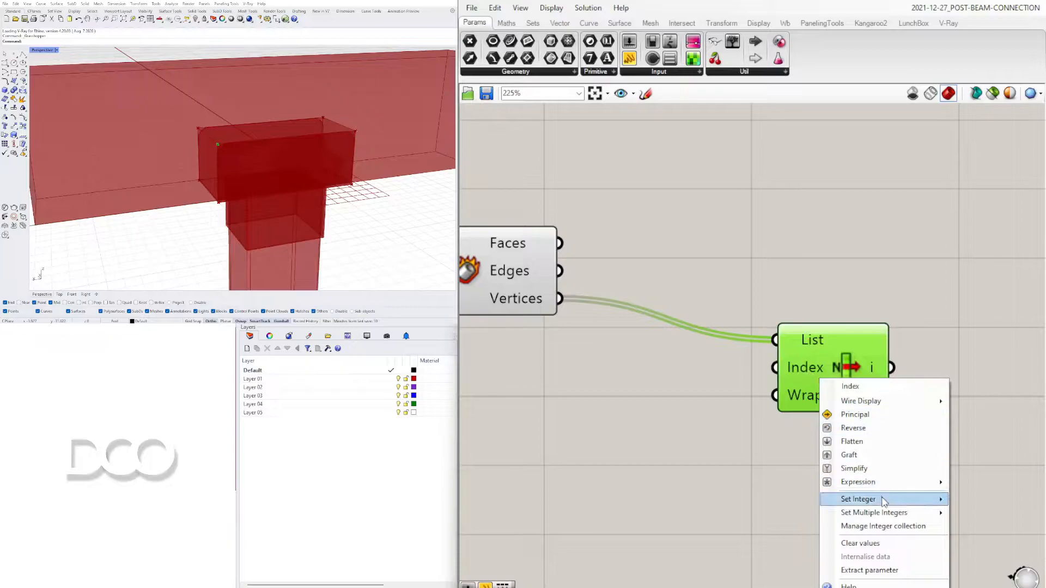
pyautogui.moveTo(884, 501)
pyautogui.click(1012, 423)
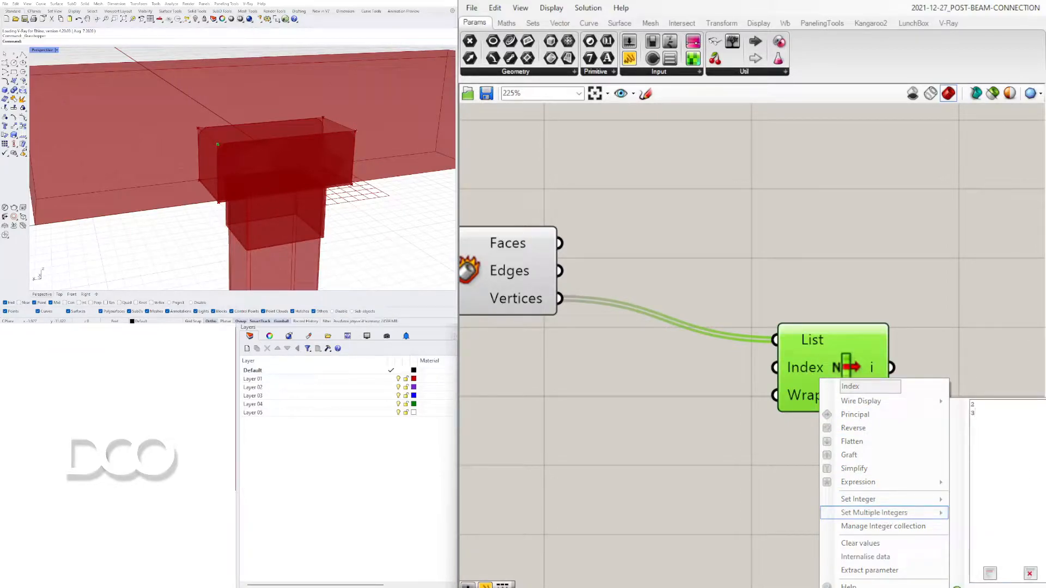
pyautogui.click(970, 586)
pyautogui.moveTo(273, 141); pyautogui.dragTo(222, 112, button='right')
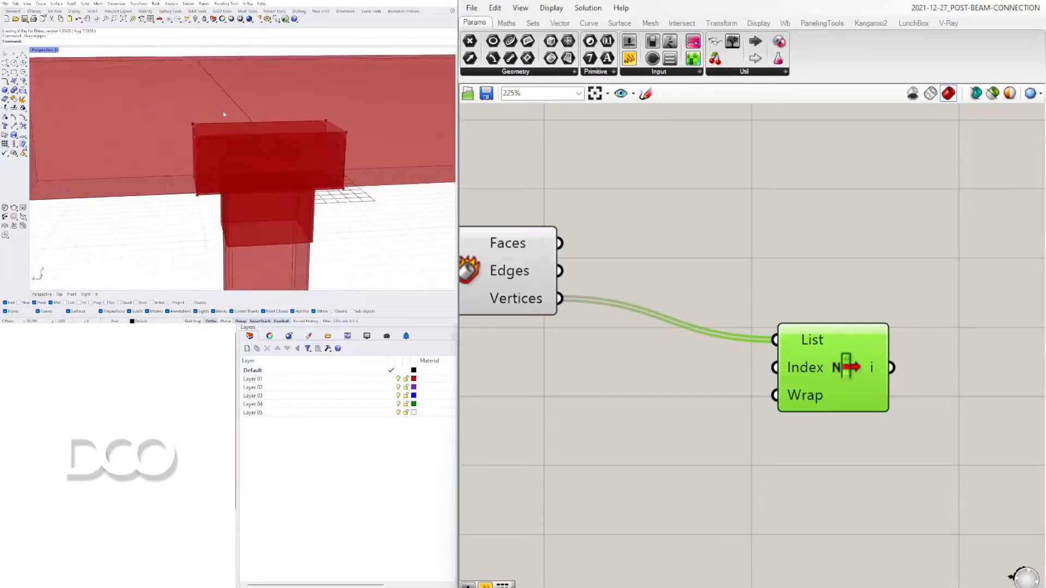
# Replace List Item's multiple Index integers with a new list beginning with 4.
pyautogui.rightClick(809, 368)
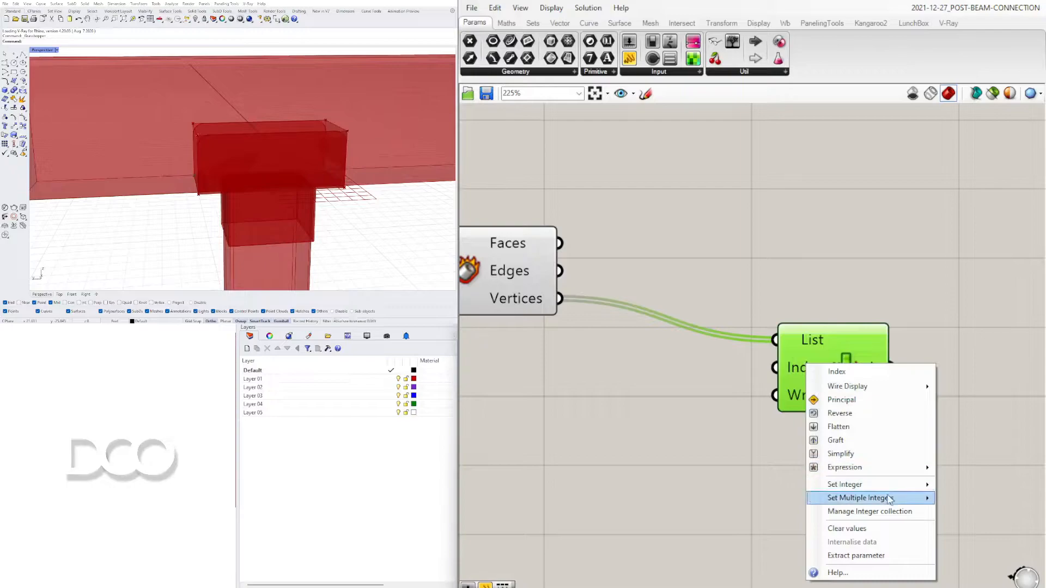
pyautogui.moveTo(893, 498)
pyautogui.write('4')
pyautogui.press('Return')
pyautogui.click(975, 587)
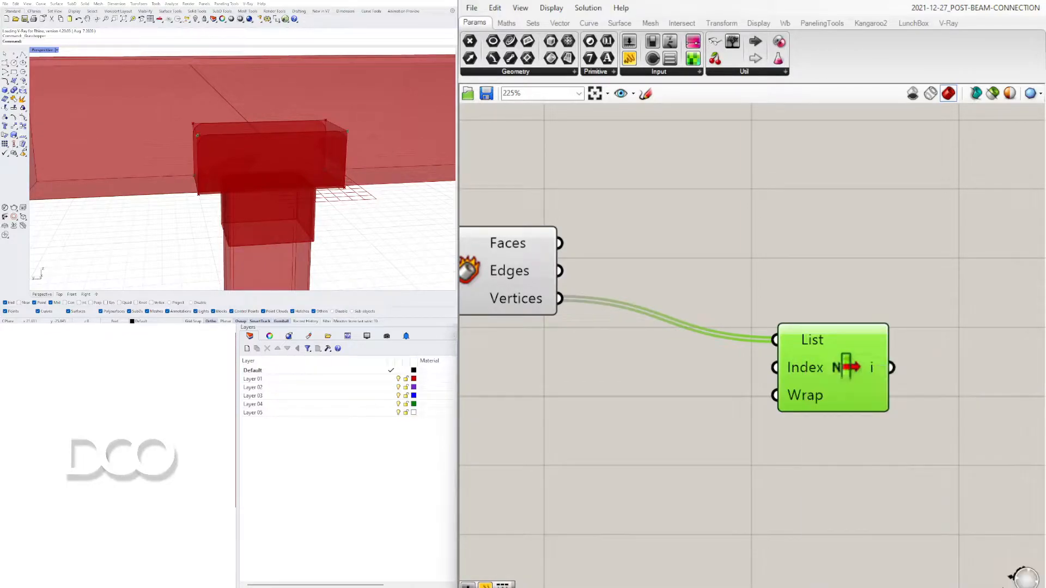
# Move List Item beside Deconstruct Brep's Vertices output and inspect the selected vertices on the connection box.
pyautogui.moveTo(842, 344); pyautogui.dragTo(672, 302)
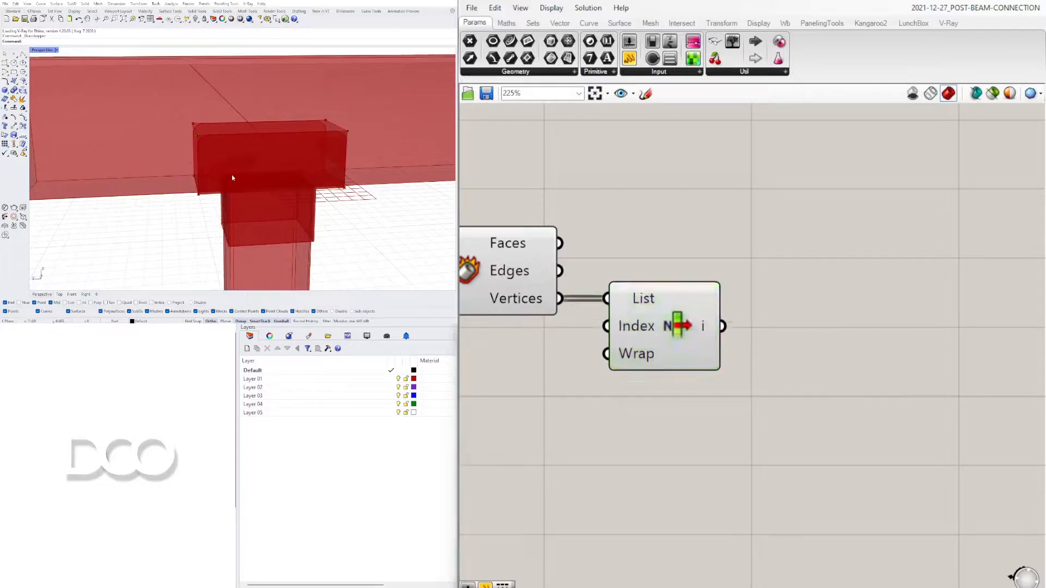
pyautogui.moveTo(248, 182); pyautogui.dragTo(244, 156, button='right')
pyautogui.moveTo(669, 329); pyautogui.dragTo(682, 330)
pyautogui.moveTo(301, 146)
pyautogui.mouseDown(button='right')
pyautogui.moveTo(276, 139)
pyautogui.moveTo(289, 138)
pyautogui.mouseUp(button='right')
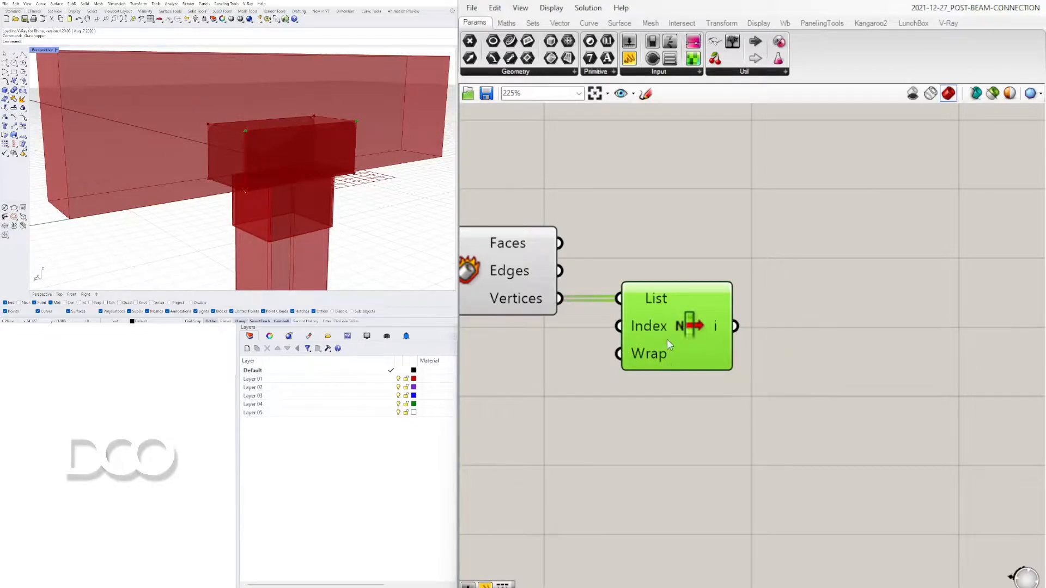
# Try adding a +1 output to List Item and remove it again.
pyautogui.scroll(4, 669, 344)
pyautogui.click(754, 396)
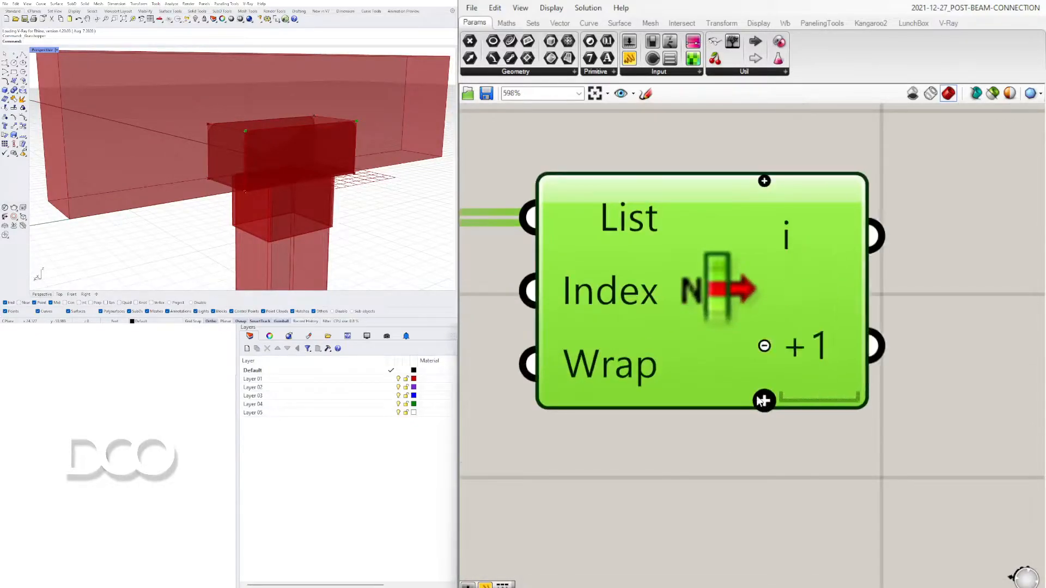
pyautogui.scroll(-4, 761, 398)
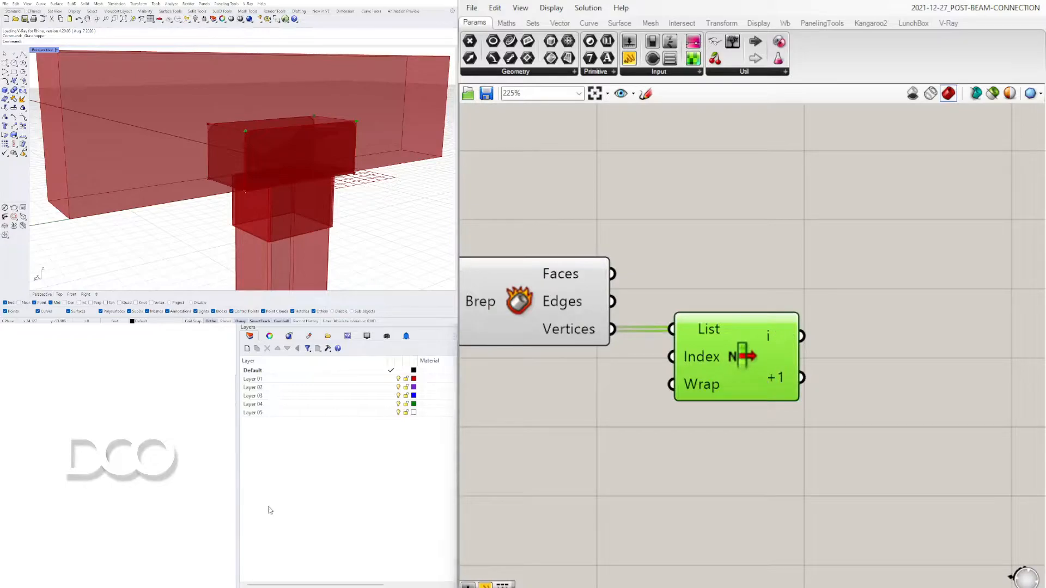
pyautogui.scroll(3, 770, 396)
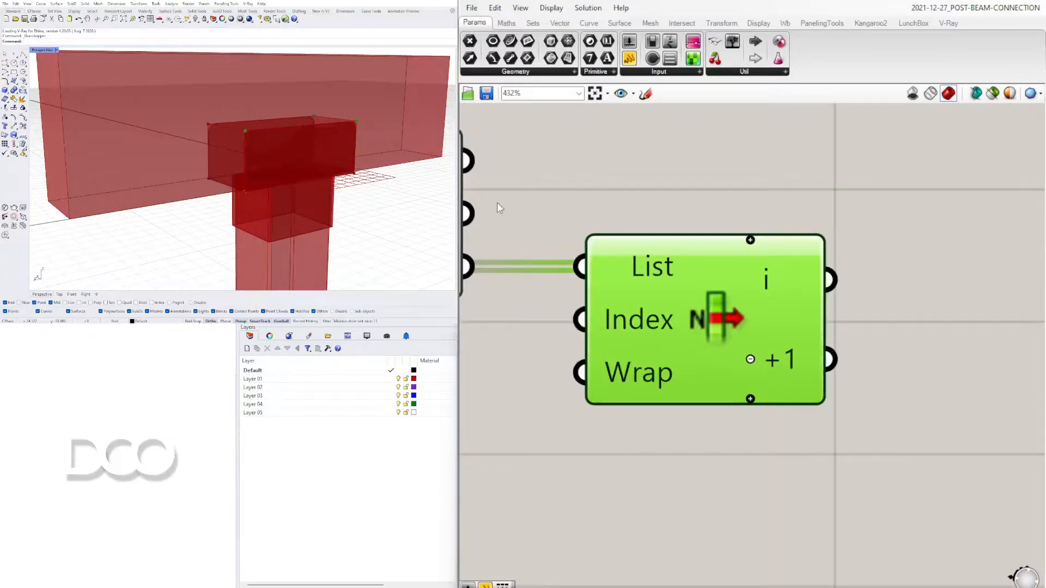
pyautogui.scroll(2, 751, 359)
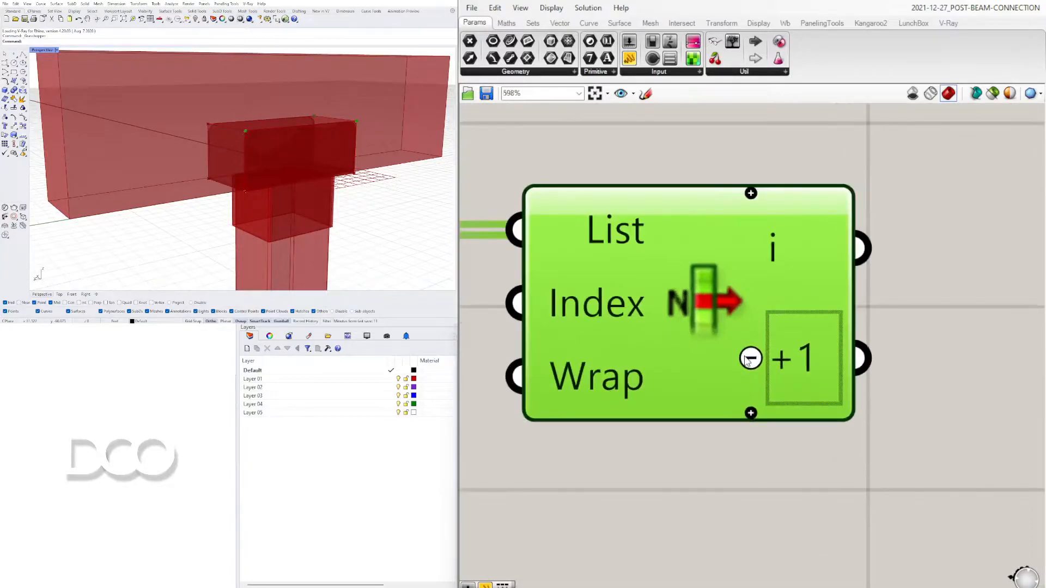
pyautogui.click(751, 355)
# Replace the List Item with a newly added one and connect Deconstruct Brep's Vertices output to its List input.
pyautogui.scroll(-4, 927, 321)
pyautogui.moveTo(801, 336); pyautogui.dragTo(734, 316, button='right')
pyautogui.moveTo(693, 297); pyautogui.dragTo(767, 302)
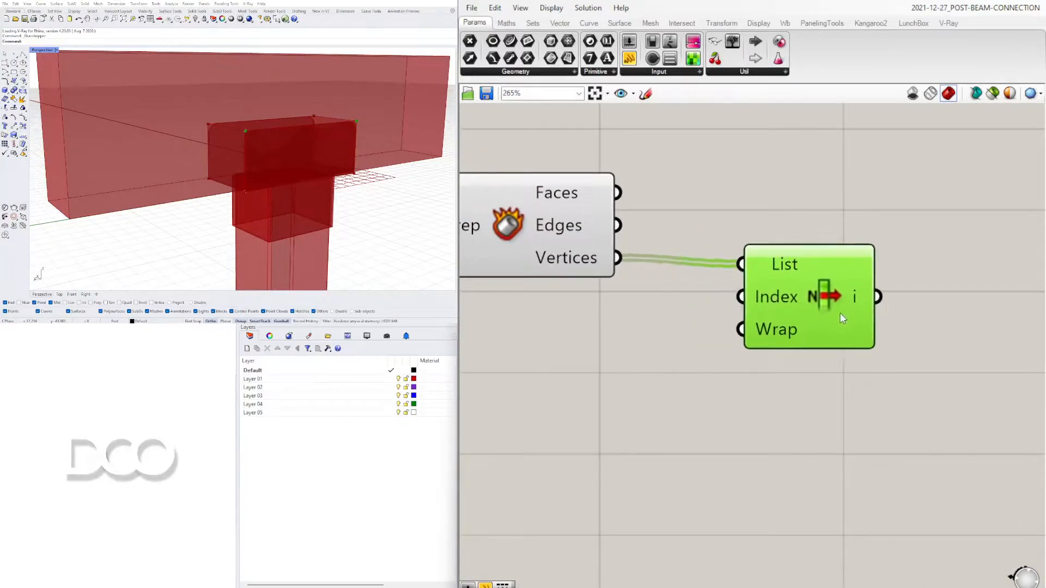
pyautogui.press('Delete')
pyautogui.doubleClick(832, 300)
pyautogui.write('item')
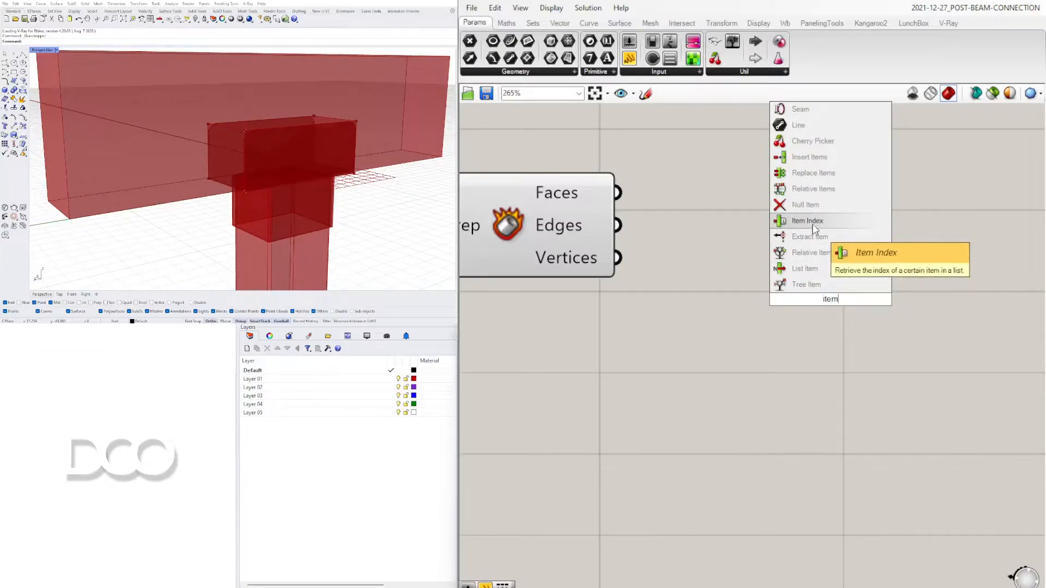
pyautogui.click(820, 269)
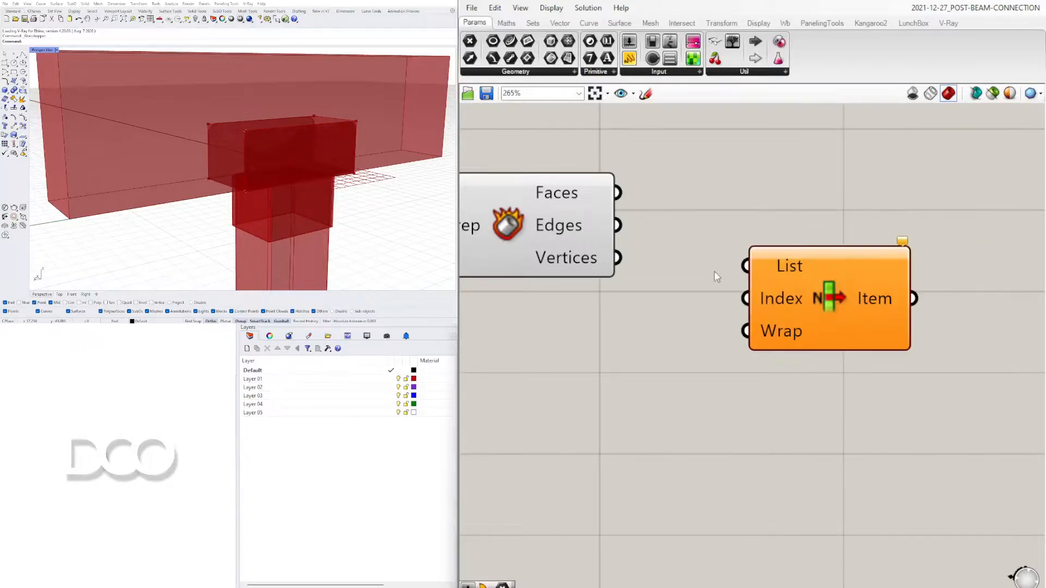
pyautogui.moveTo(615, 262); pyautogui.dragTo(770, 267)
pyautogui.moveTo(823, 309); pyautogui.dragTo(881, 265)
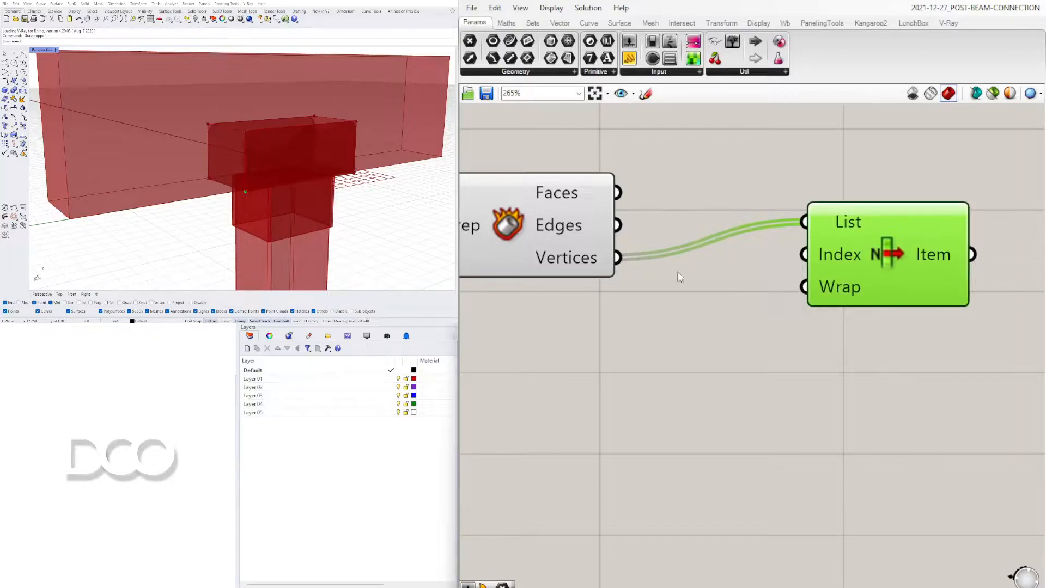
pyautogui.hotkey('ctrl', 'z')
# Set the new List Item's Index input to the single integer 4.
pyautogui.click(763, 298)
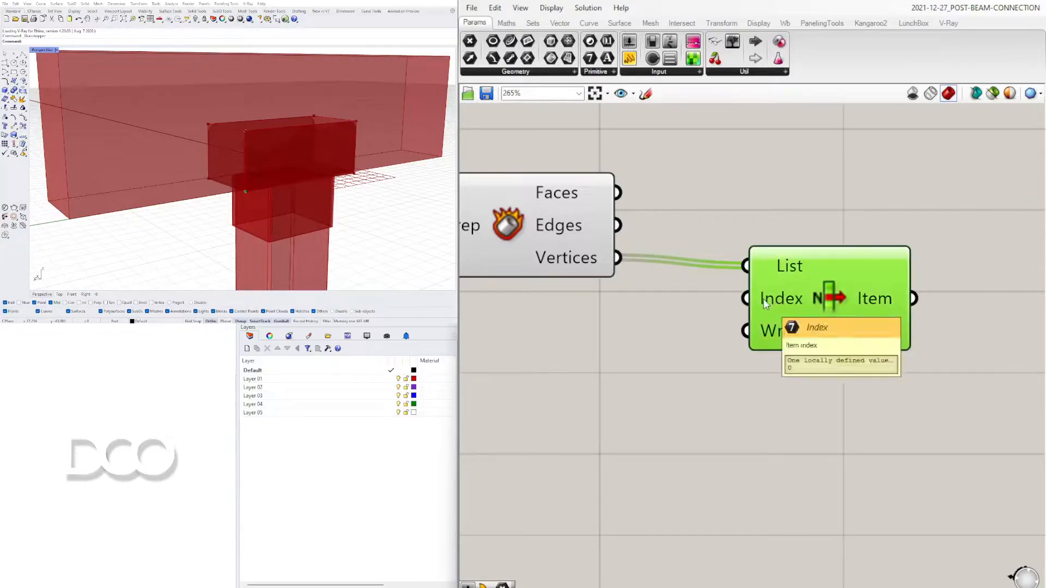
pyautogui.rightClick(764, 298)
pyautogui.moveTo(795, 427)
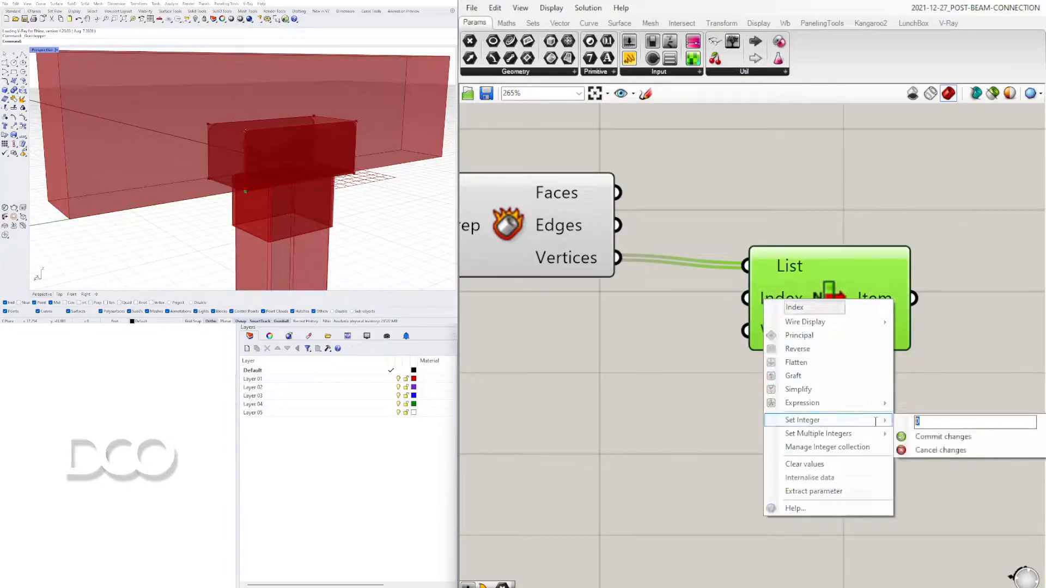
pyautogui.click(906, 437)
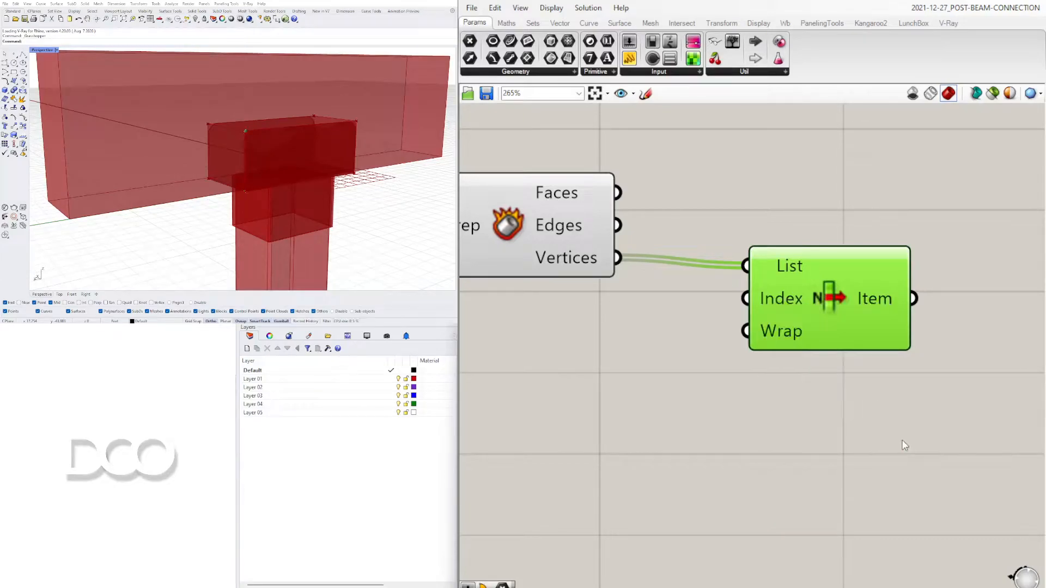
# Duplicate the List Item below the original and set the copy's Index to 5.
pyautogui.moveTo(822, 287); pyautogui.dragTo(894, 403)
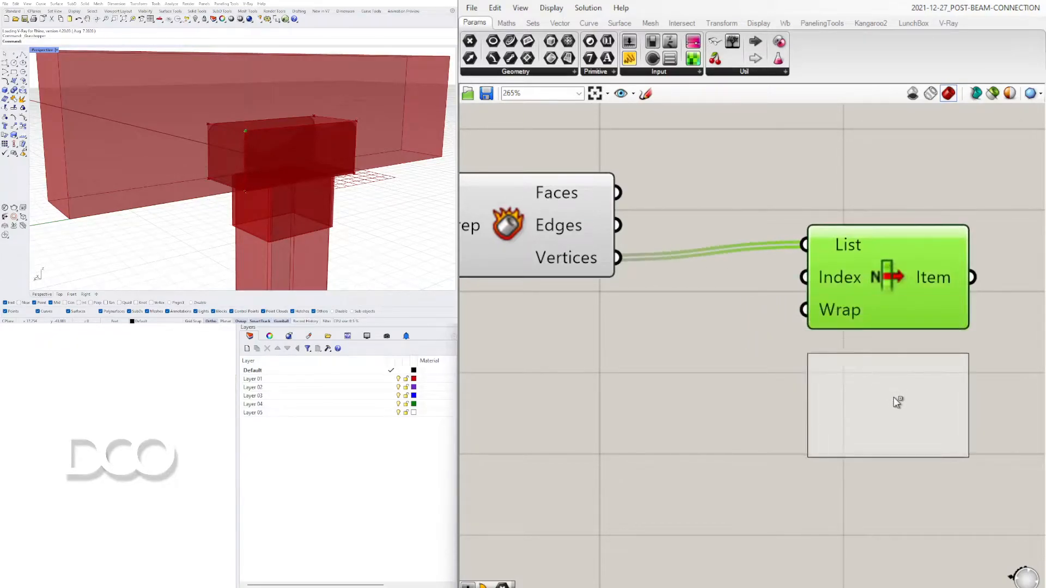
pyautogui.rightClick(834, 413)
pyautogui.moveTo(906, 517)
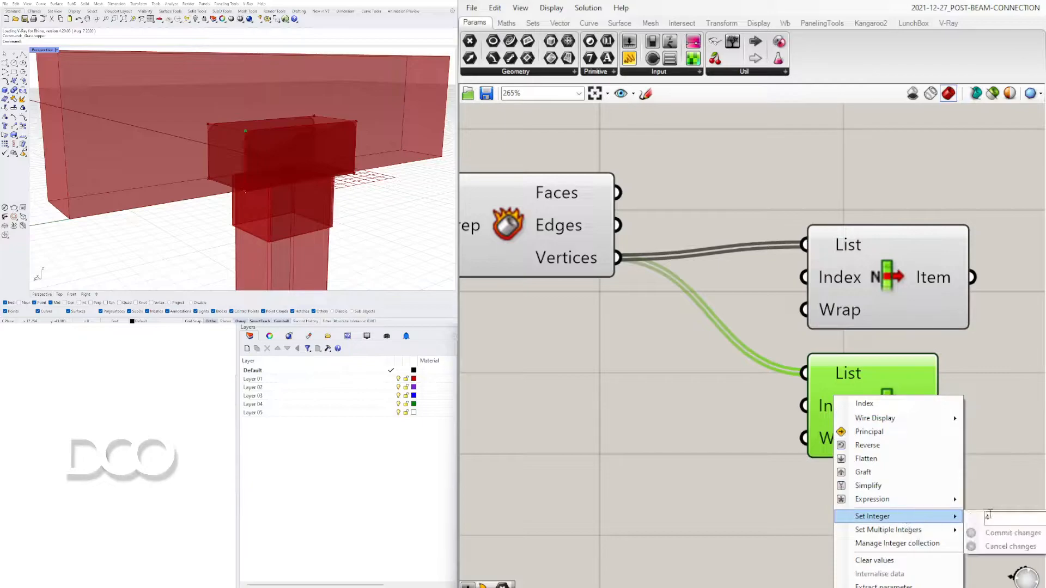
pyautogui.write('5')
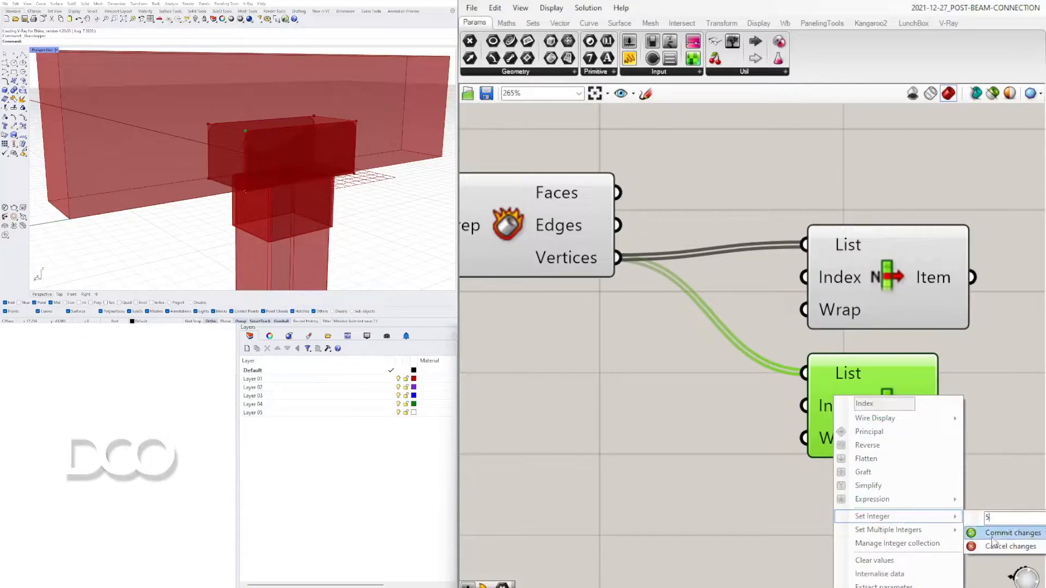
pyautogui.click(987, 534)
# Move both List Items closer to Deconstruct Brep and preview the vertex each one selects.
pyautogui.click(959, 480)
pyautogui.click(922, 416)
pyautogui.click(879, 283)
pyautogui.click(862, 407)
pyautogui.click(862, 303)
pyautogui.moveTo(945, 484); pyautogui.dragTo(846, 263)
pyautogui.moveTo(871, 291); pyautogui.dragTo(837, 307)
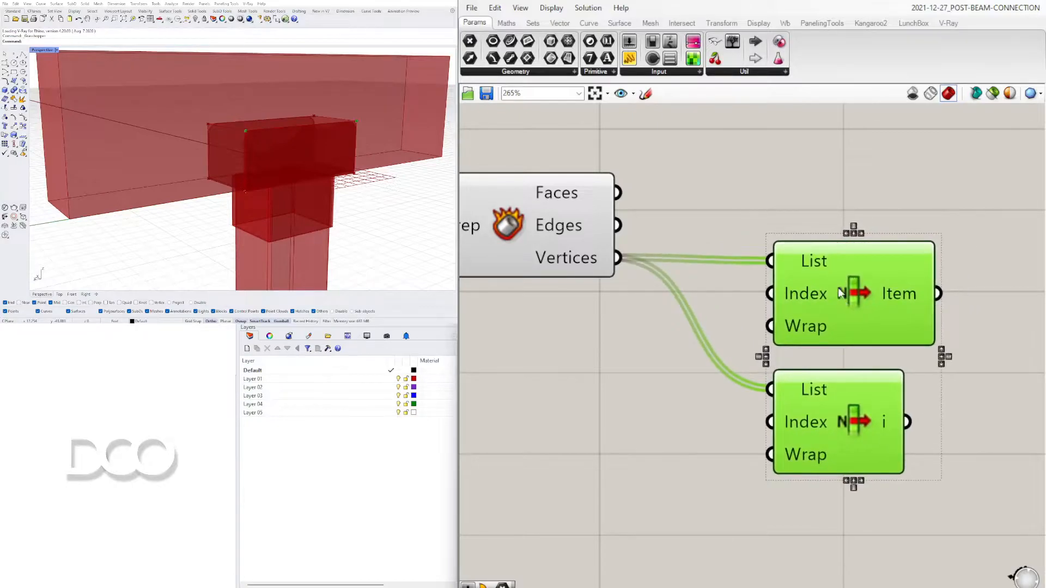
pyautogui.click(707, 308)
pyautogui.scroll(-3, 740, 352)
pyautogui.scroll(3, 676, 309)
pyautogui.click(711, 255)
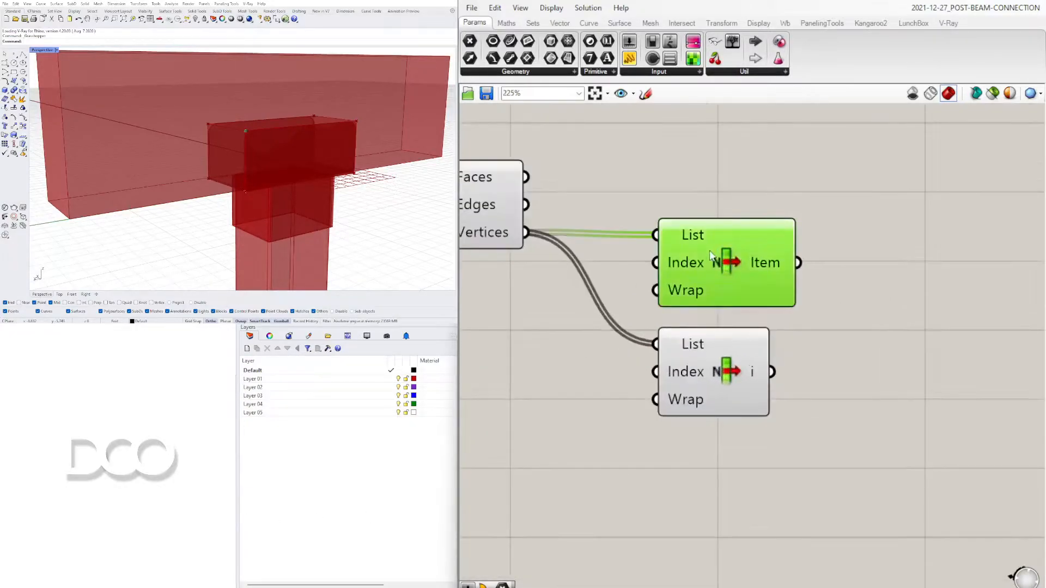
pyautogui.click(698, 370)
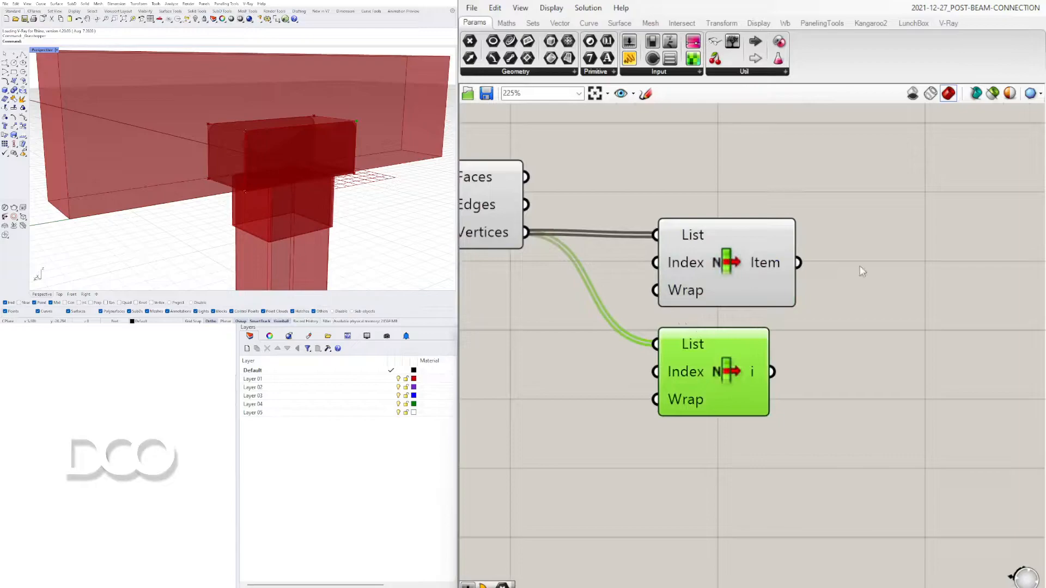
# Turn off the preview of the Deconstruct Brep component.
pyautogui.click(822, 266)
pyautogui.scroll(-4, 282, 154)
pyautogui.moveTo(280, 158); pyautogui.dragTo(257, 173, button='right')
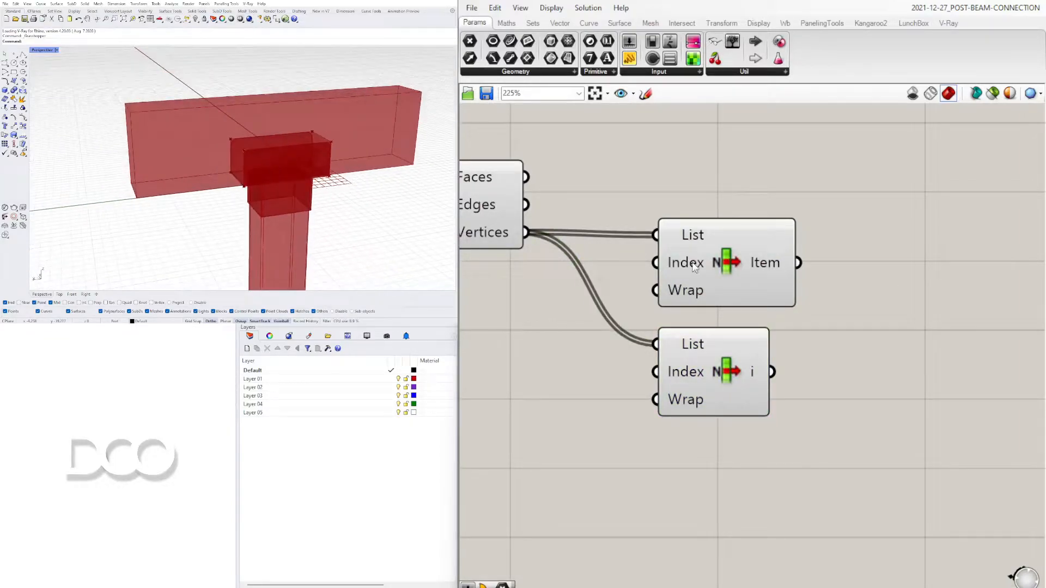
pyautogui.scroll(-2, 550, 229)
pyautogui.moveTo(548, 223); pyautogui.dragTo(840, 231, button='right')
pyautogui.click(763, 214)
pyautogui.rightClick(755, 217)
pyautogui.click(774, 237)
pyautogui.moveTo(896, 248); pyautogui.dragTo(652, 211, button='right')
pyautogui.scroll(2, 711, 230)
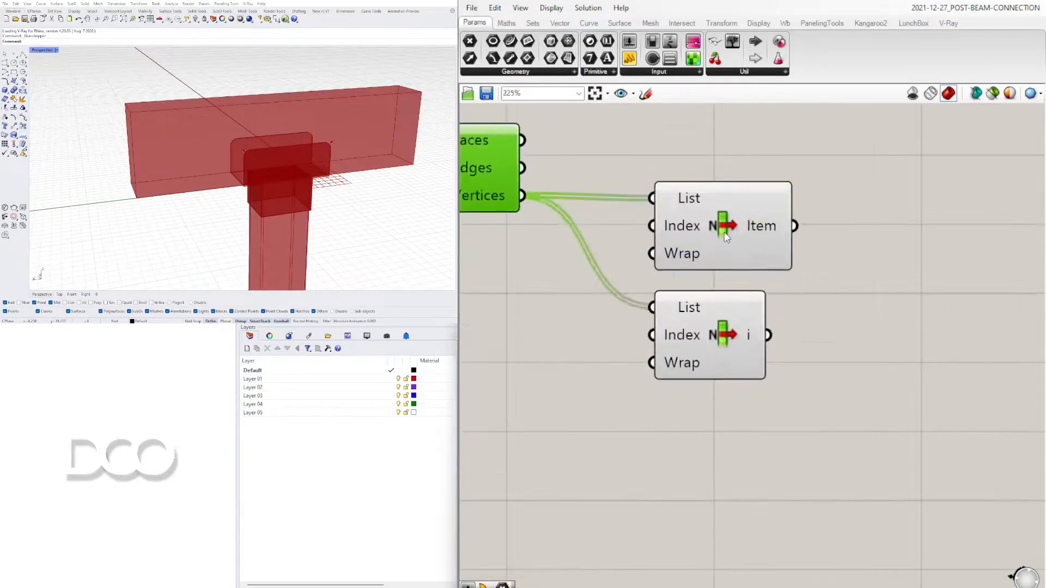
# Highlight each List Item in turn to check which box vertex it selects.
pyautogui.click(724, 231)
pyautogui.scroll(4, 231, 136)
pyautogui.scroll(-2, 230, 135)
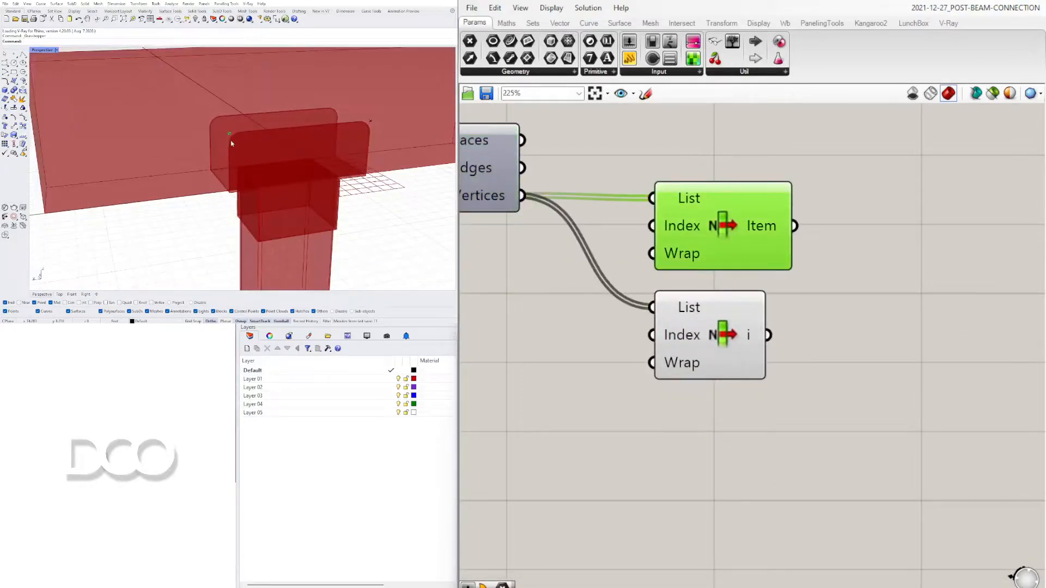
pyautogui.click(683, 334)
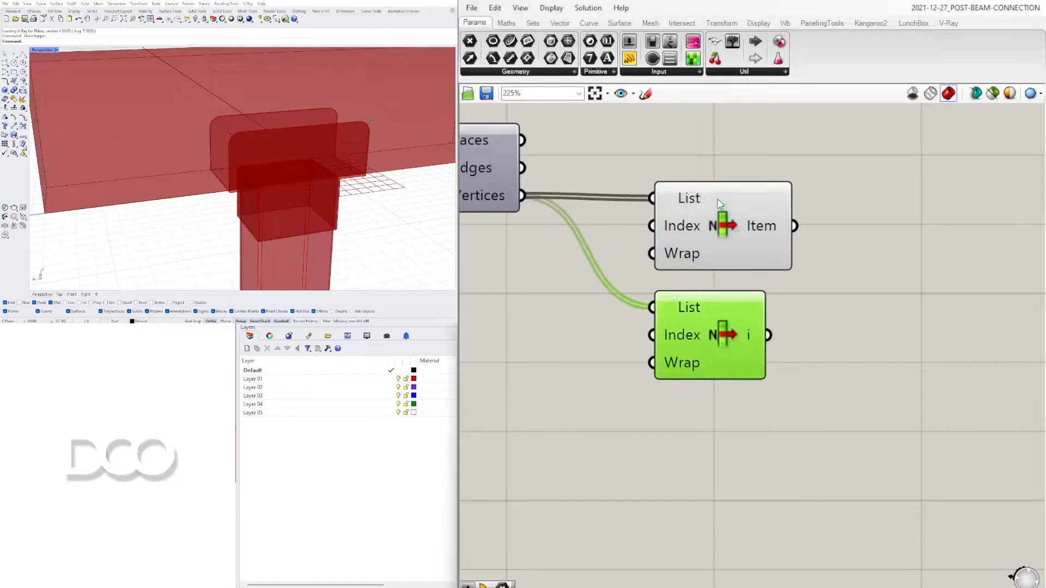
pyautogui.click(725, 246)
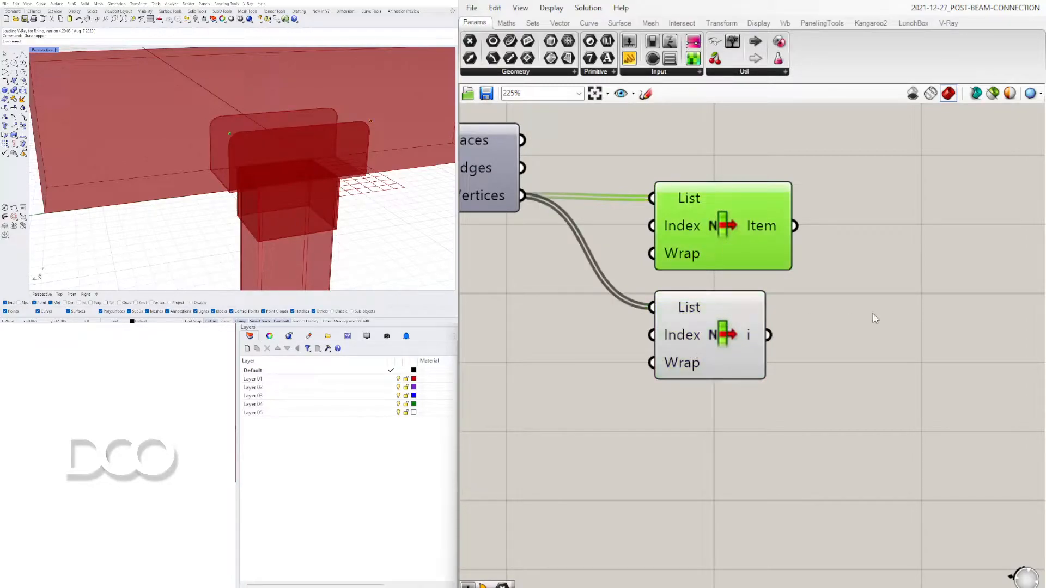
# Add a Move component beyond the List Items and connect the lower List Item's output to its Geometry input.
pyautogui.doubleClick(900, 373)
pyautogui.write('move')
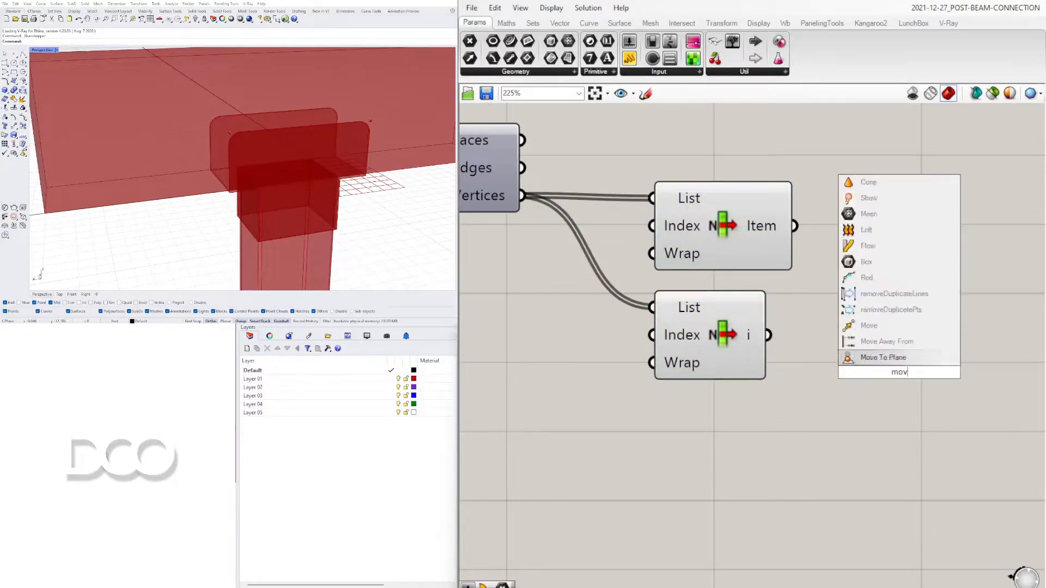
pyautogui.press('Return')
pyautogui.moveTo(984, 389); pyautogui.dragTo(1045, 405)
pyautogui.scroll(-4, 948, 397)
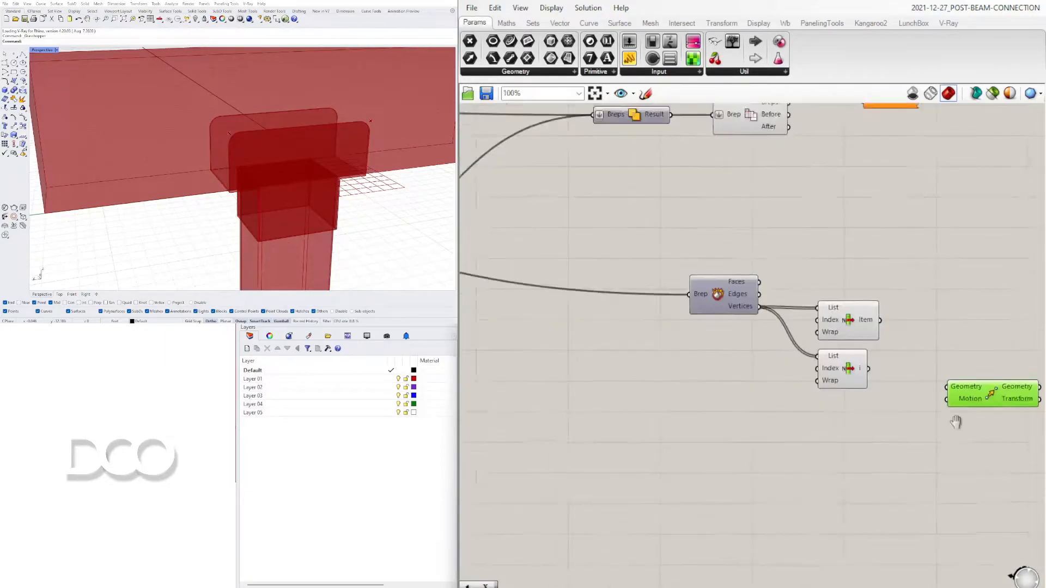
pyautogui.moveTo(963, 424); pyautogui.dragTo(819, 368, button='right')
pyautogui.click(703, 311)
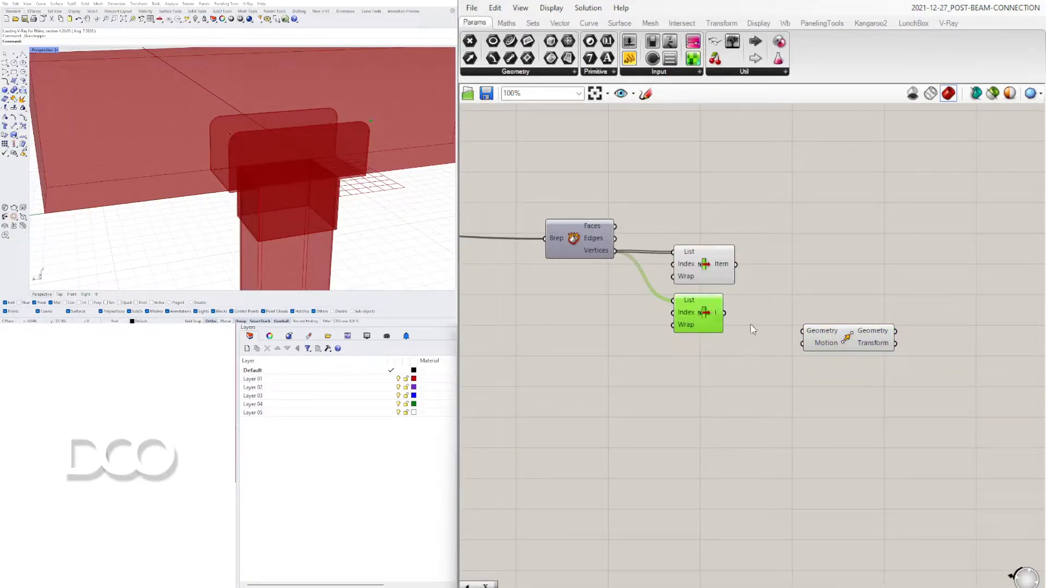
pyautogui.moveTo(725, 312); pyautogui.dragTo(818, 323)
pyautogui.moveTo(823, 353); pyautogui.dragTo(893, 336)
# Add a Unit Z component below the lower List Item's wire and shift Move farther away to make room.
pyautogui.doubleClick(786, 354)
pyautogui.write('z')
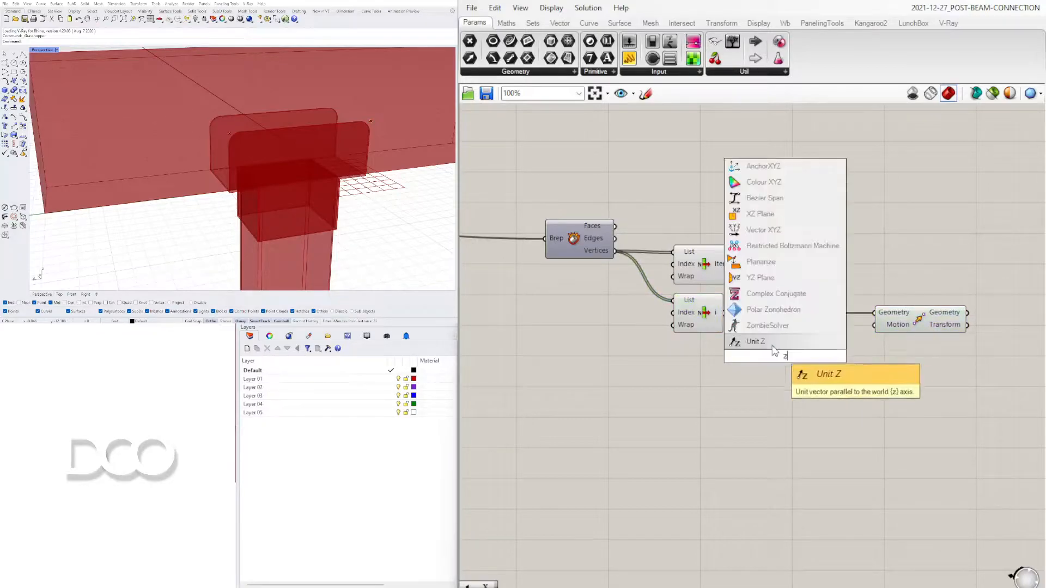
pyautogui.click(766, 344)
pyautogui.moveTo(787, 355); pyautogui.dragTo(796, 347)
pyautogui.moveTo(902, 325); pyautogui.dragTo(990, 325)
# Add a Negative component, feed Unit Z's vector into it and connect its Result to Move's Motion input.
pyautogui.doubleClick(879, 356)
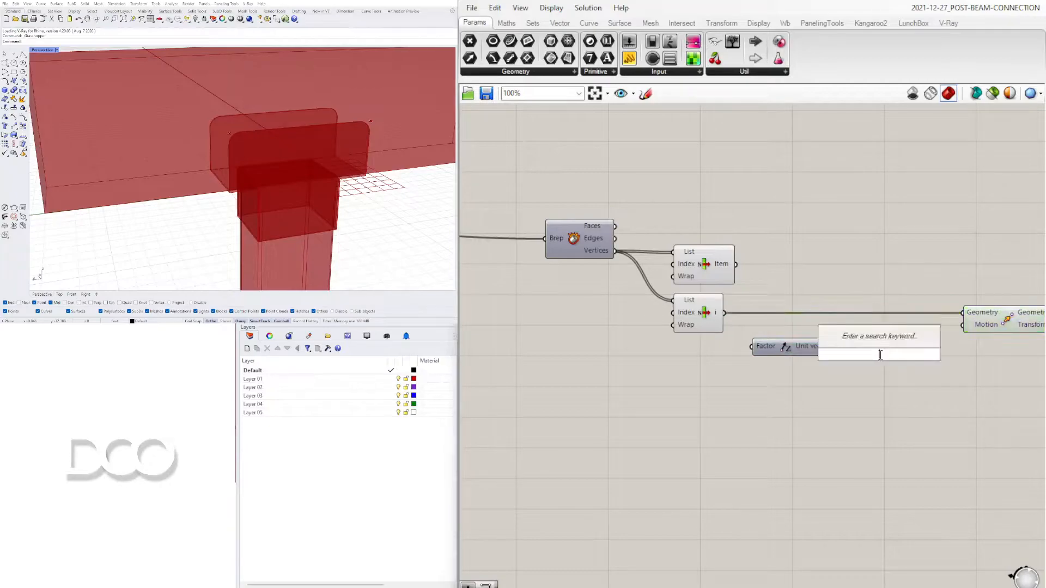
pyautogui.write('nega')
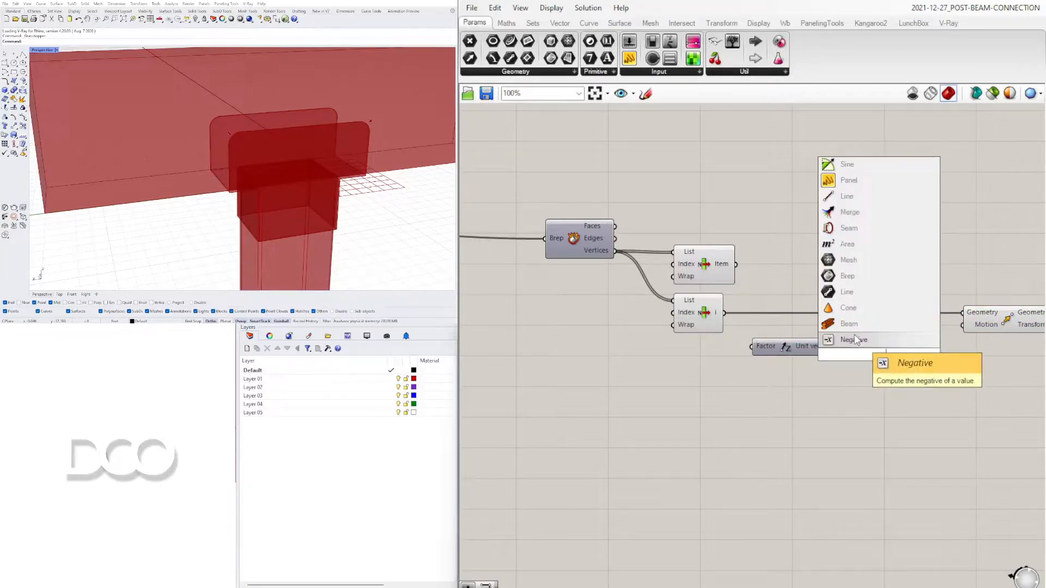
pyautogui.click(855, 341)
pyautogui.scroll(2, 857, 354)
pyautogui.moveTo(812, 340); pyautogui.dragTo(871, 340)
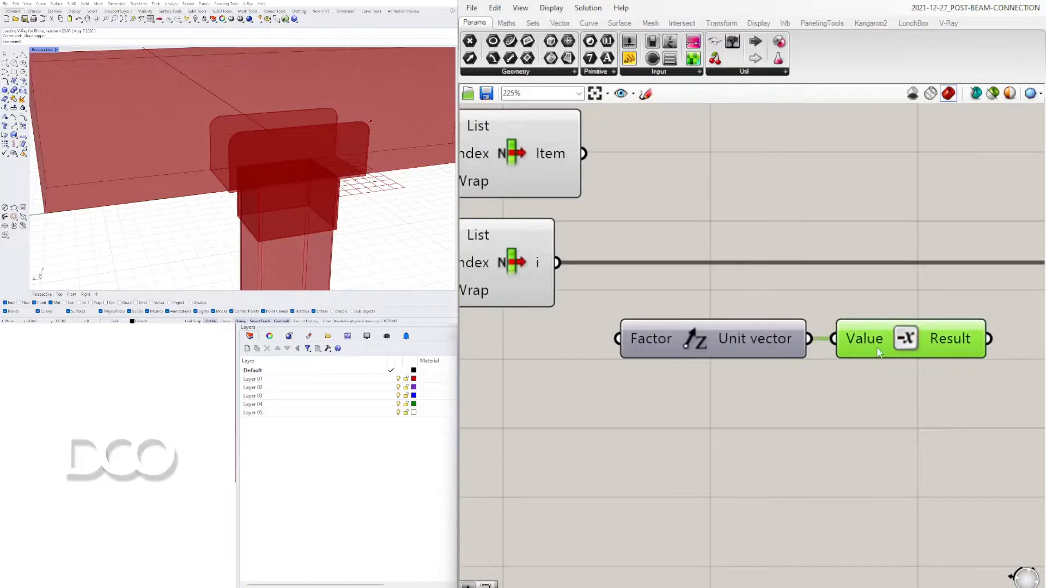
pyautogui.moveTo(871, 340); pyautogui.dragTo(727, 335, button='right')
pyautogui.scroll(-2, 727, 334)
pyautogui.scroll(-1, 812, 332)
pyautogui.moveTo(829, 336); pyautogui.dragTo(902, 299)
pyautogui.moveTo(504, 373); pyautogui.dragTo(727, 294, button='right')
pyautogui.scroll(-1, 744, 337)
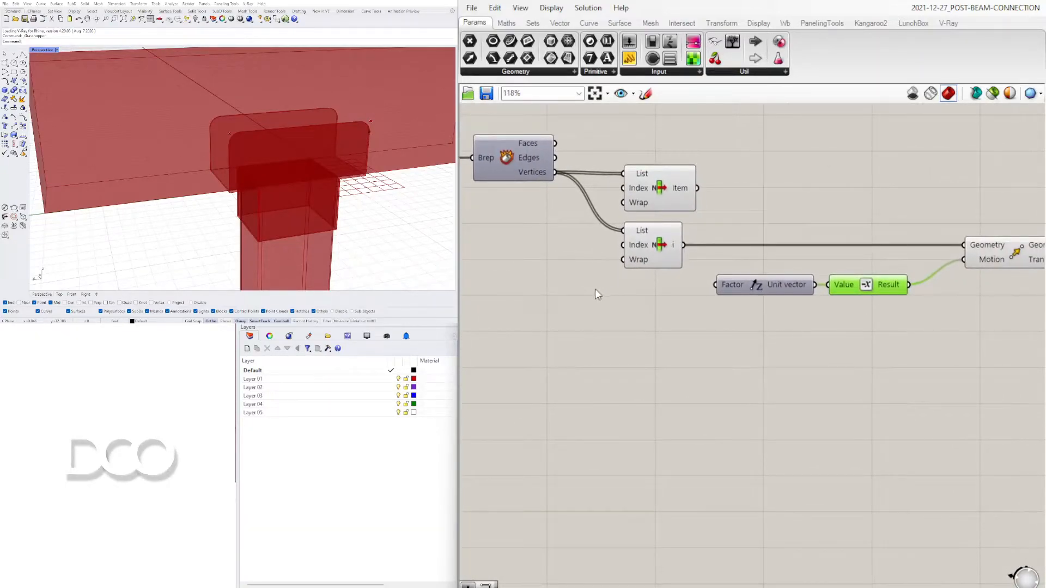
# Add a number slider with value 3, connect it to Unit Z's Factor input and preview the moved vertex.
pyautogui.moveTo(598, 295); pyautogui.dragTo(669, 293, button='right')
pyautogui.doubleClick(668, 292)
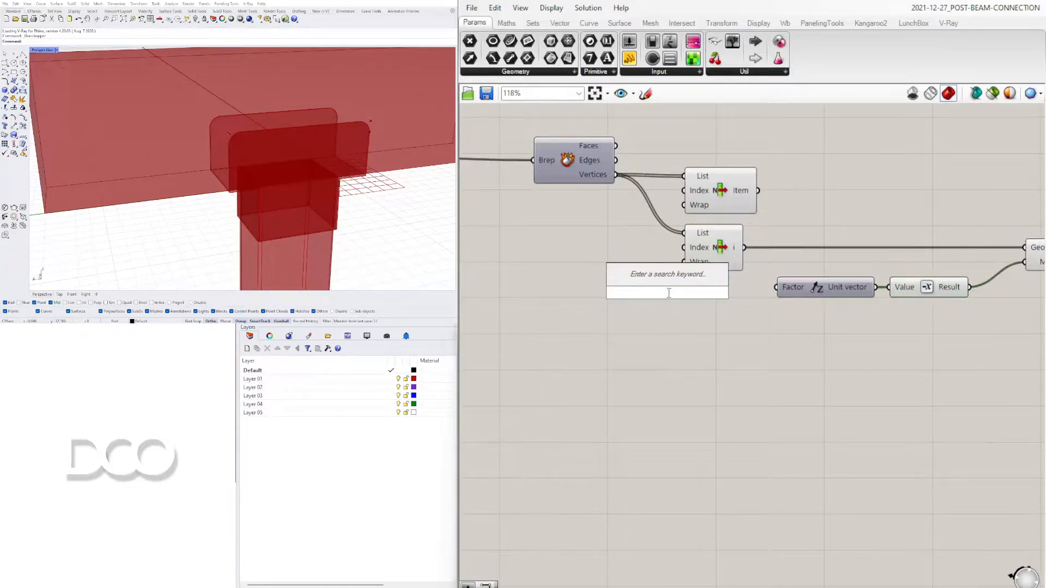
pyautogui.write('1')
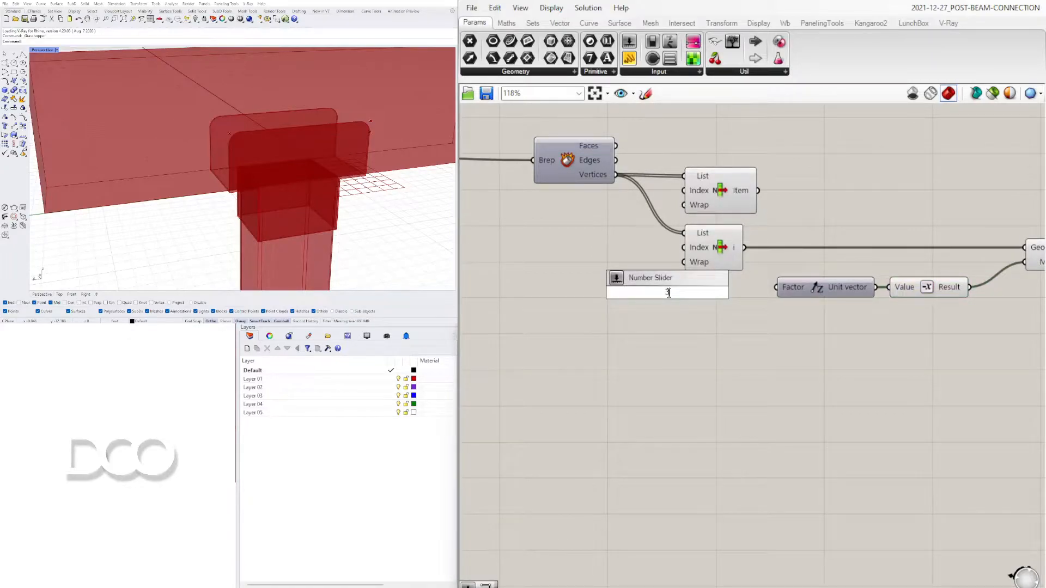
pyautogui.press('Return')
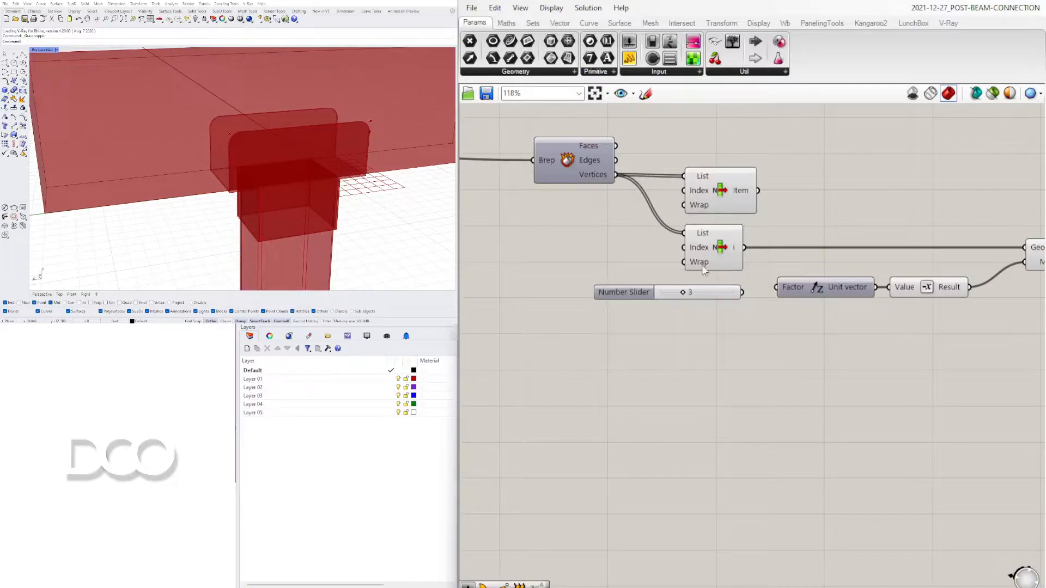
pyautogui.scroll(3, 757, 289)
pyautogui.moveTo(881, 316); pyautogui.dragTo(604, 322, button='right')
pyautogui.click(906, 248)
pyautogui.moveTo(673, 281); pyautogui.dragTo(850, 298, button='right')
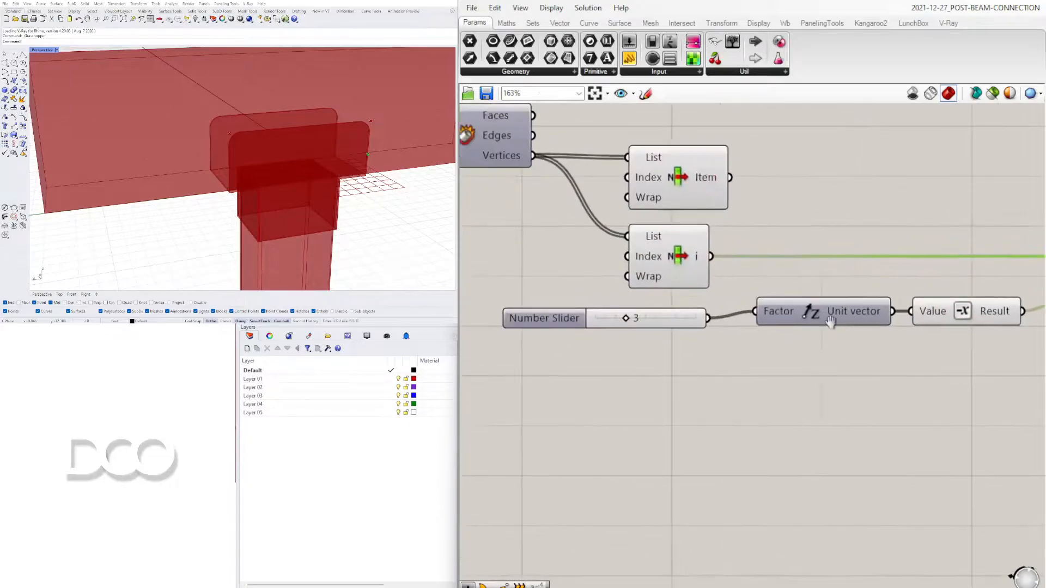
# Change the factor slider's rounding to floating-point numbers with 3 digits.
pyautogui.scroll(7, 703, 330)
pyautogui.moveTo(721, 333); pyautogui.dragTo(699, 338)
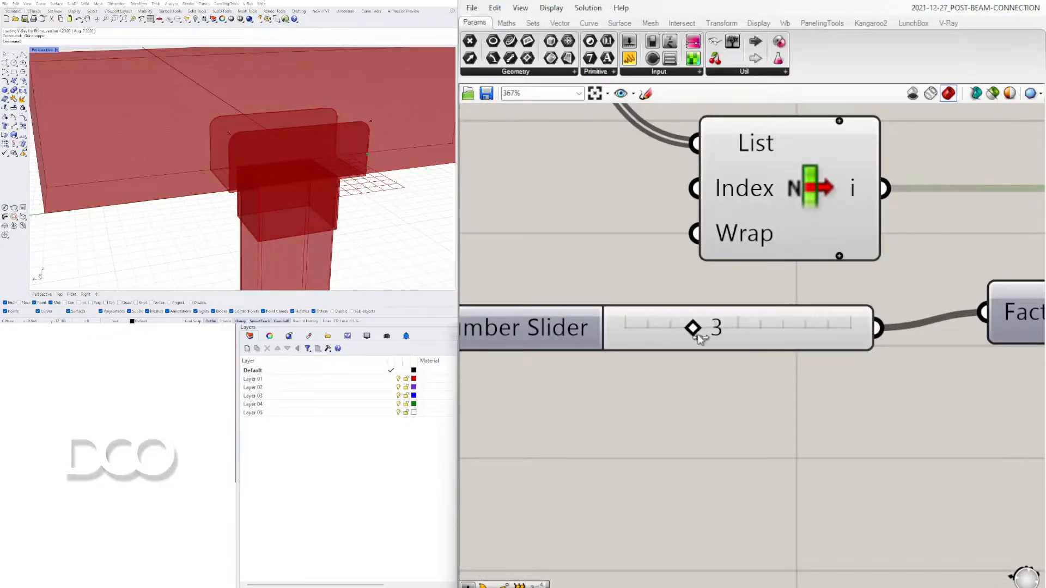
pyautogui.doubleClick(513, 337)
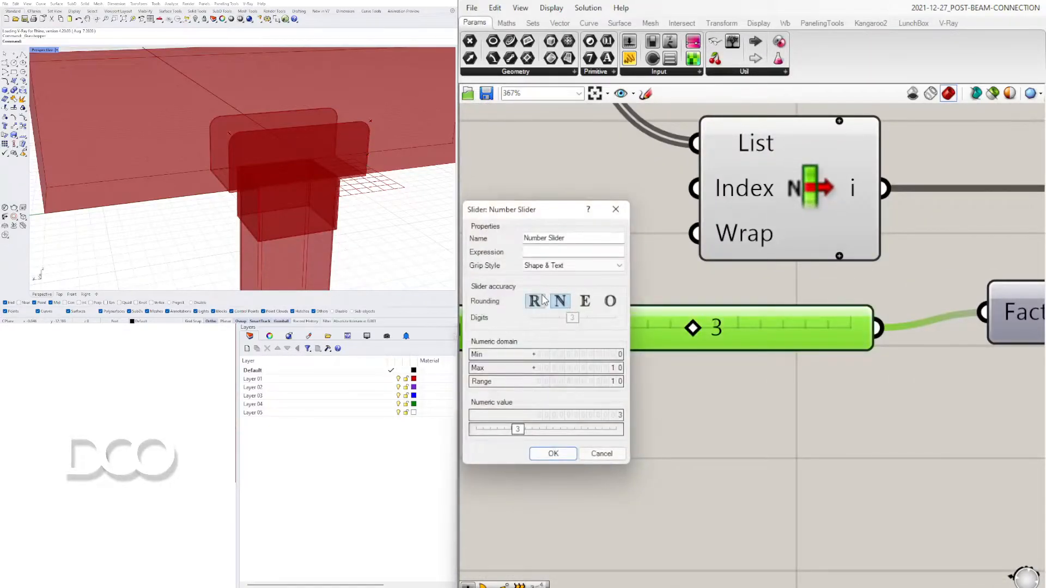
pyautogui.click(535, 301)
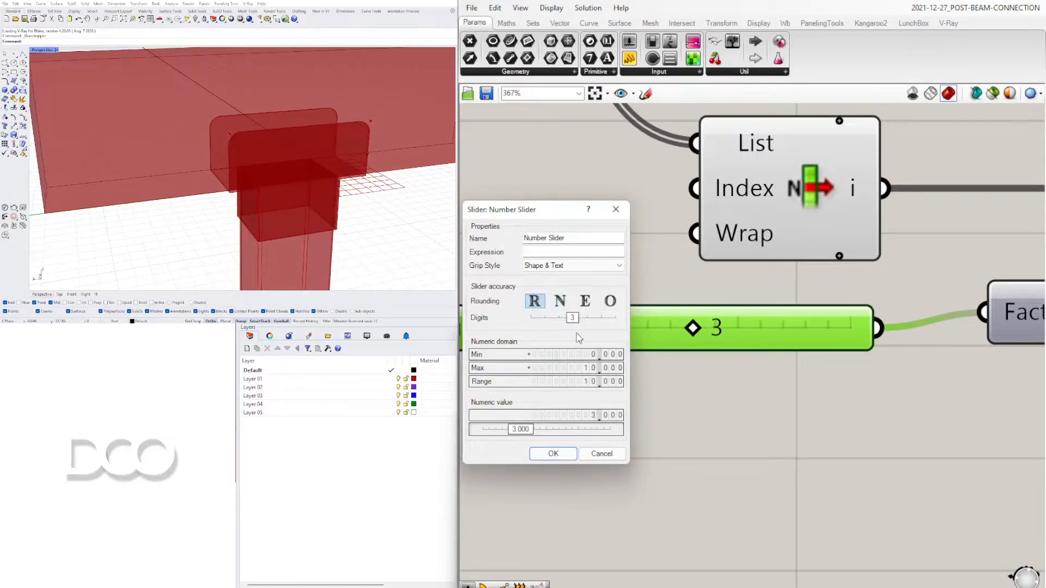
pyautogui.click(552, 453)
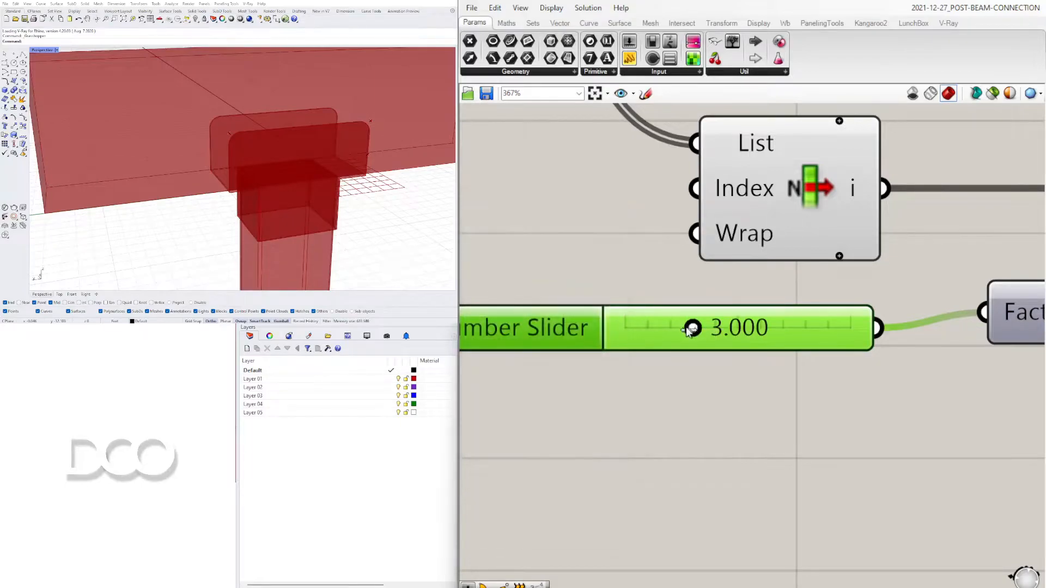
# Try a value of 1.5 on the Unit Z factor slider.
pyautogui.moveTo(693, 327); pyautogui.dragTo(665, 327)
pyautogui.doubleClick(746, 338)
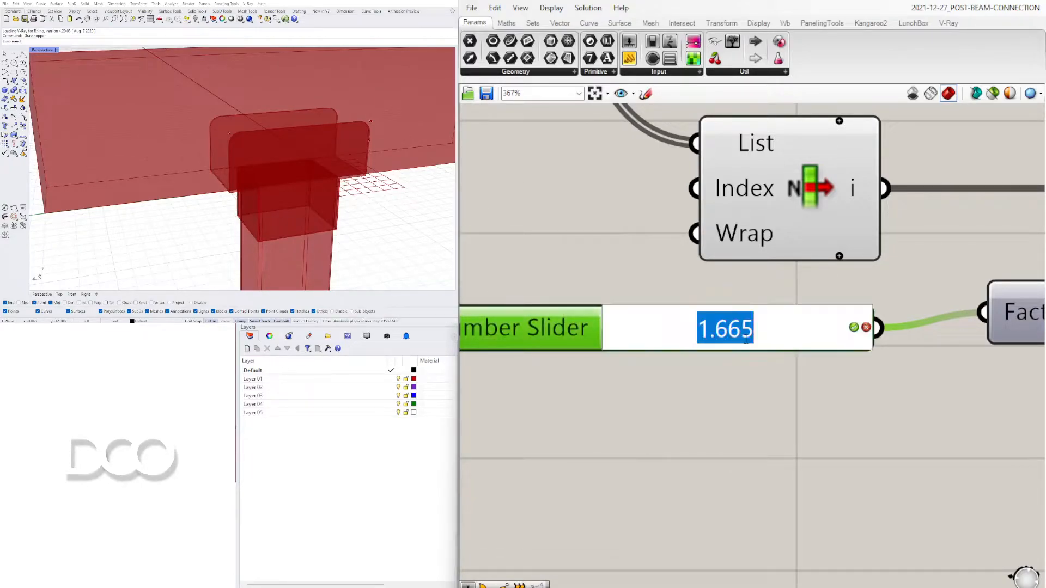
pyautogui.write('1.5')
pyautogui.press('Return')
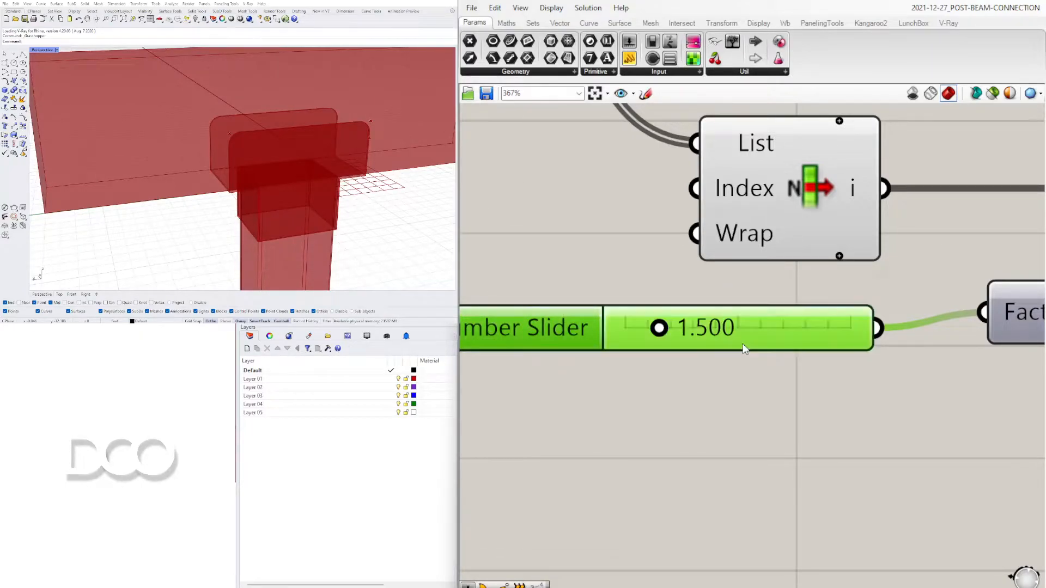
# Set the Unit Z factor slider to 2.
pyautogui.doubleClick(709, 333)
pyautogui.write('2')
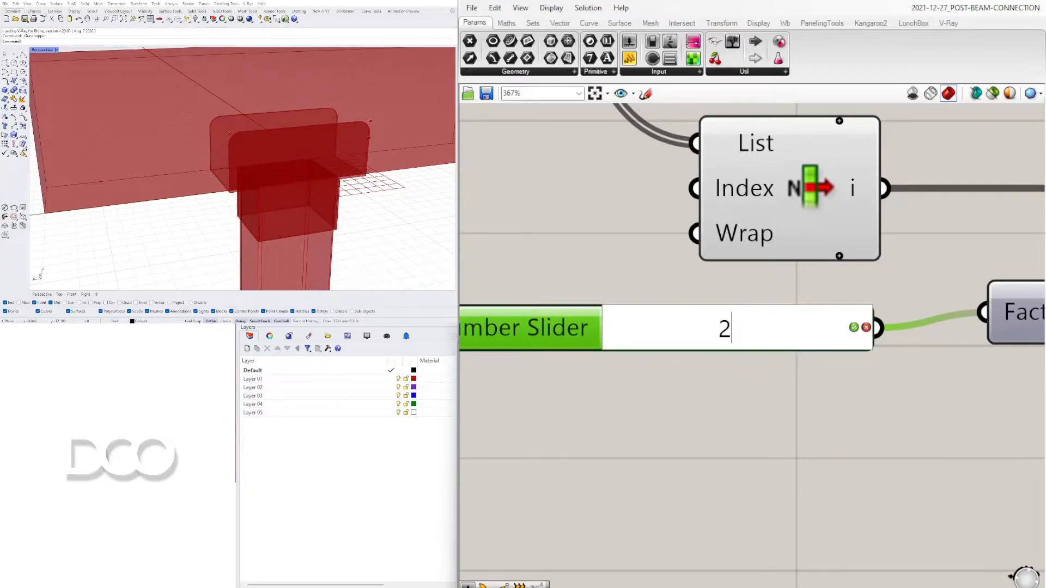
pyautogui.press('Return')
pyautogui.scroll(-8, 876, 401)
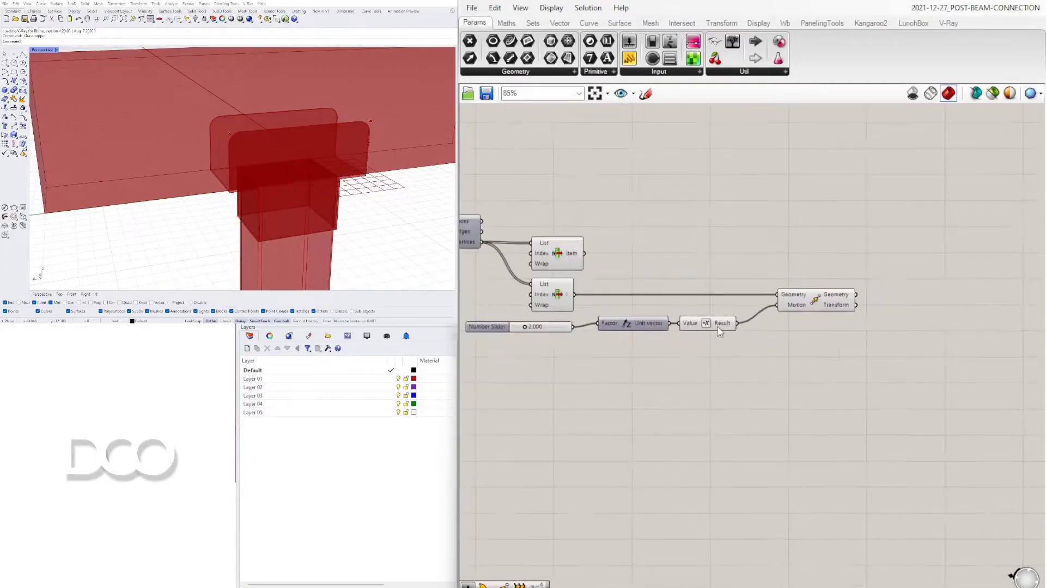
pyautogui.click(921, 358)
# Duplicate the Move component above the original and connect the upper List Item's output to the copy's Geometry input.
pyautogui.moveTo(818, 292); pyautogui.dragTo(825, 171, button='right')
pyautogui.moveTo(927, 323); pyautogui.dragTo(790, 262)
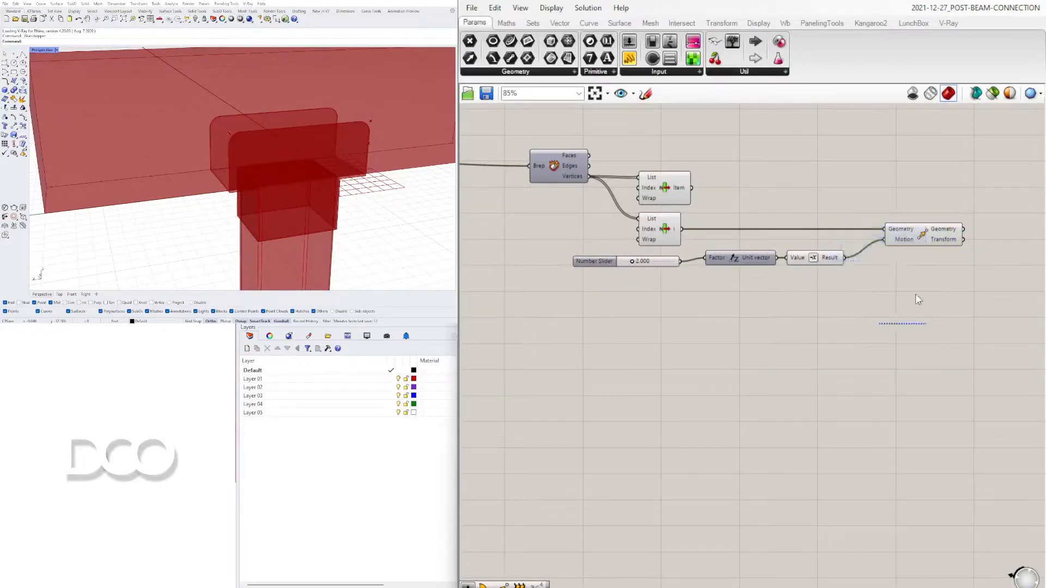
pyautogui.click(923, 230)
pyautogui.moveTo(921, 230); pyautogui.dragTo(929, 197)
pyautogui.moveTo(691, 189); pyautogui.dragTo(883, 195)
pyautogui.click(914, 159)
pyautogui.moveTo(977, 197); pyautogui.dragTo(871, 191, button='right')
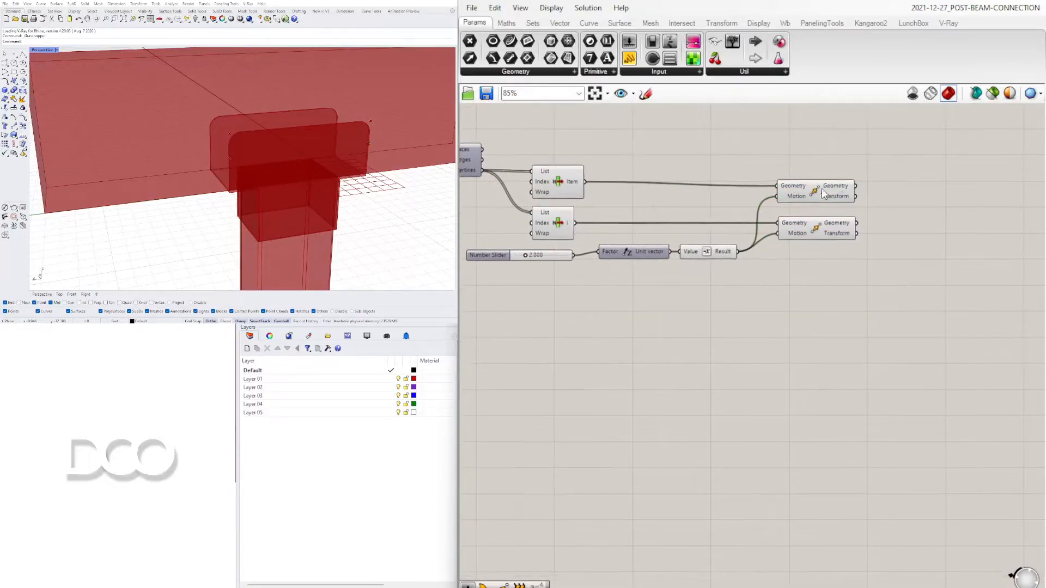
# Turn off the preview of both List Items and nudge the lower one closer to the upper one.
pyautogui.click(815, 222)
pyautogui.keyDown('shift'); pyautogui.click(811, 195); pyautogui.keyUp('shift')
pyautogui.moveTo(808, 194); pyautogui.dragTo(859, 223, button='right')
pyautogui.scroll(1, 889, 249)
pyautogui.scroll(1, 891, 254)
pyautogui.moveTo(620, 250); pyautogui.dragTo(845, 273, button='right')
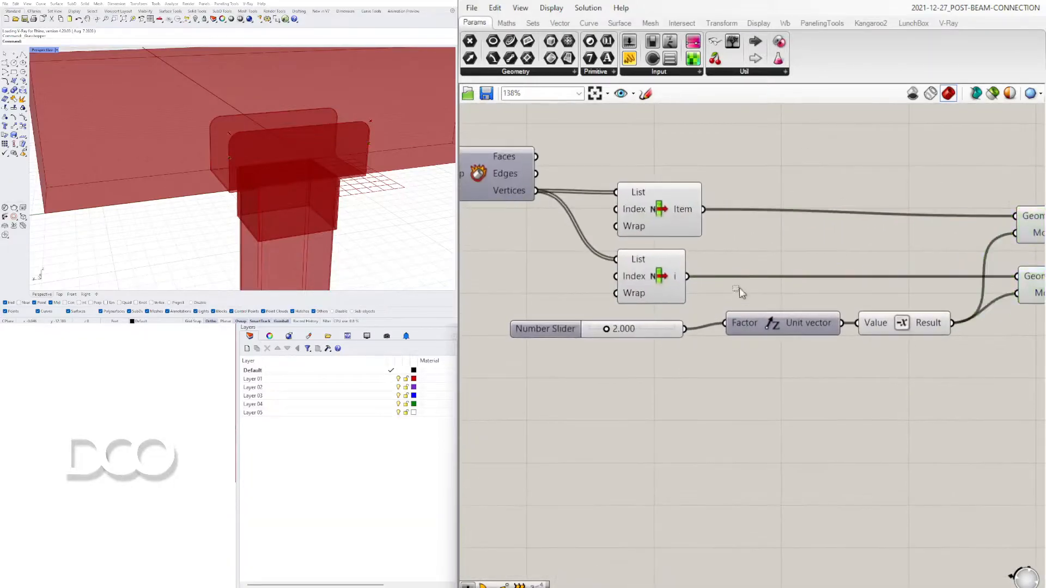
pyautogui.moveTo(744, 293); pyautogui.dragTo(652, 193)
pyautogui.middleClick(668, 219)
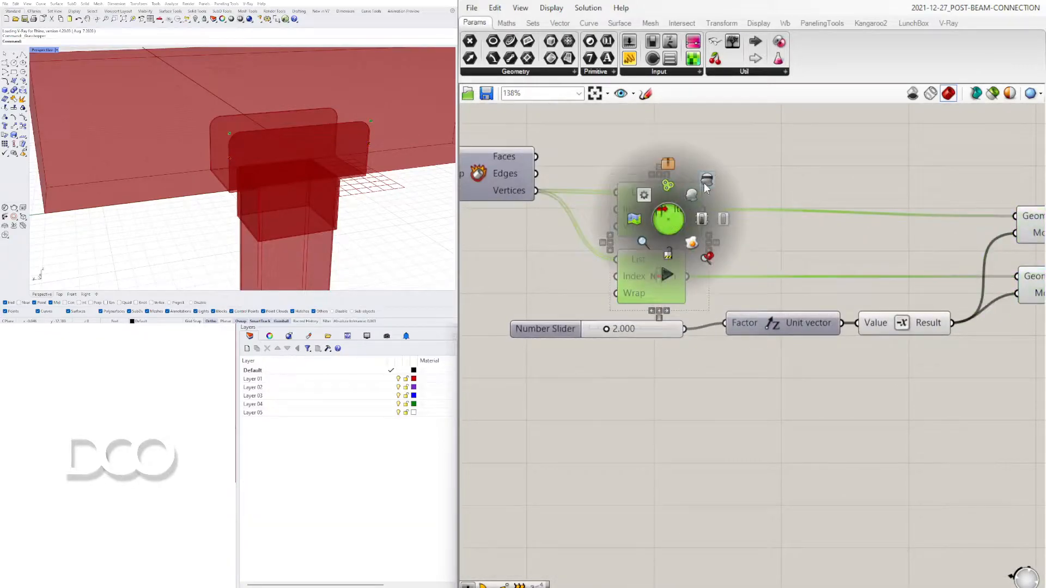
pyautogui.click(706, 183)
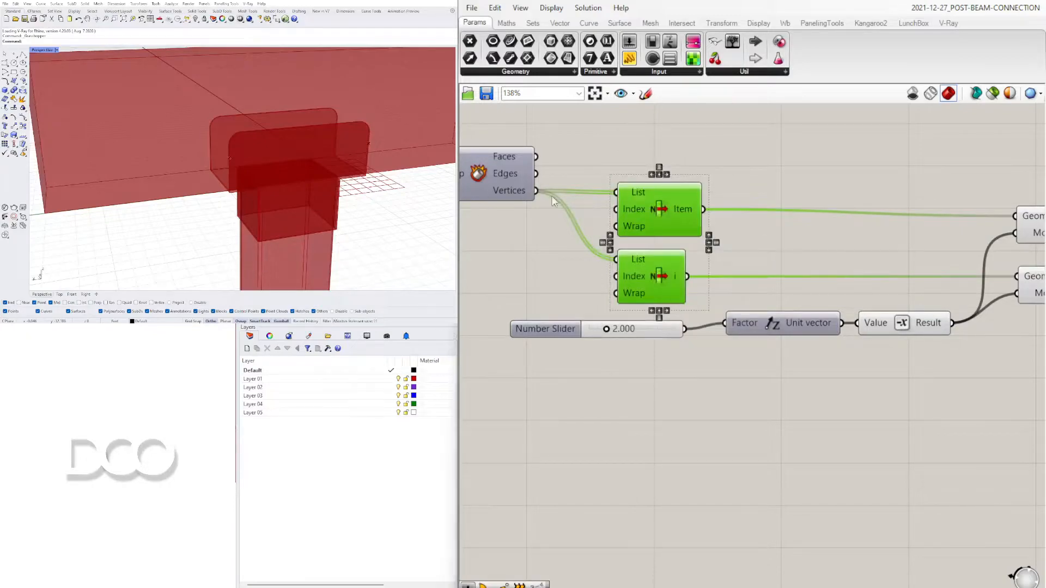
pyautogui.click(815, 190)
pyautogui.moveTo(659, 279); pyautogui.dragTo(659, 271)
pyautogui.click(901, 272)
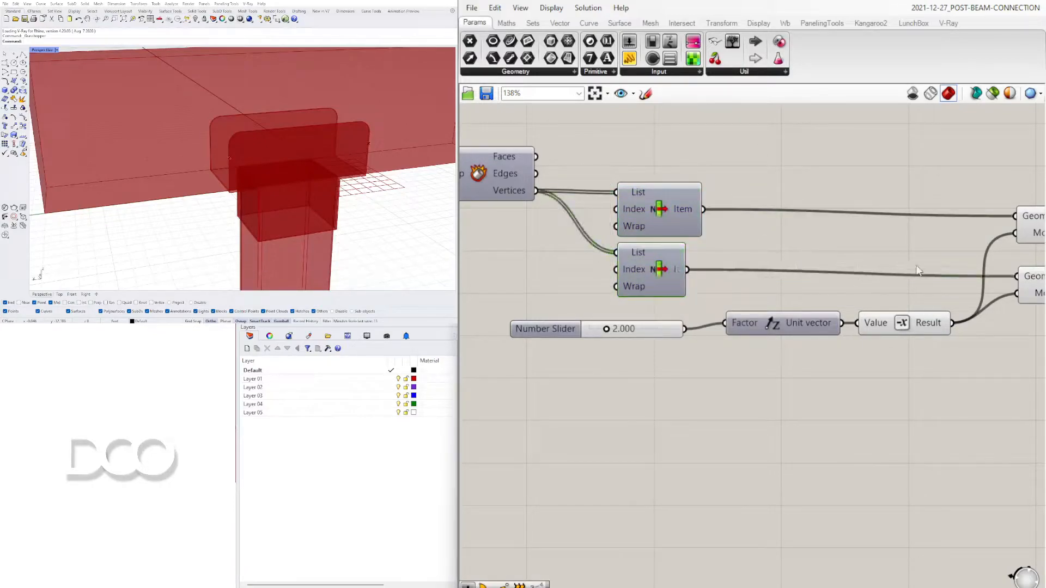
# Tidy the layout of the two Move components and their input components.
pyautogui.scroll(-1, 903, 274)
pyautogui.moveTo(903, 274); pyautogui.dragTo(703, 244, button='right')
pyautogui.moveTo(915, 279); pyautogui.dragTo(842, 193)
pyautogui.moveTo(842, 193); pyautogui.dragTo(900, 230, button='right')
pyautogui.moveTo(900, 230); pyautogui.dragTo(906, 224)
pyautogui.click(849, 183)
pyautogui.scroll(-3, 848, 182)
pyautogui.moveTo(916, 168); pyautogui.dragTo(650, 281)
pyautogui.moveTo(674, 202); pyautogui.dragTo(668, 201)
pyautogui.click(723, 158)
# Highlight each Move component in turn to check the position of its lowered vertex.
pyautogui.click(898, 218)
pyautogui.scroll(2, 898, 218)
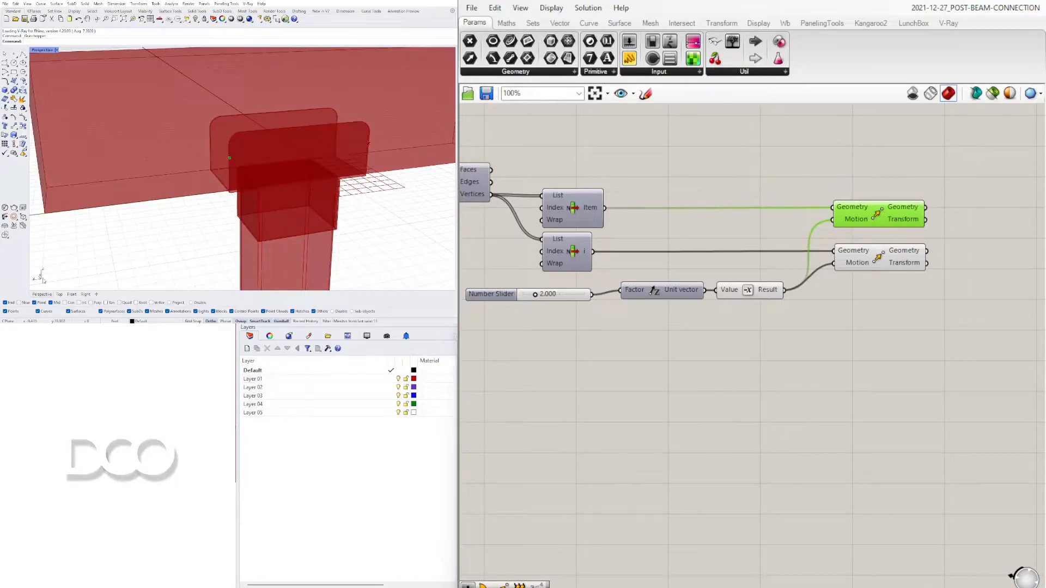
pyautogui.click(886, 262)
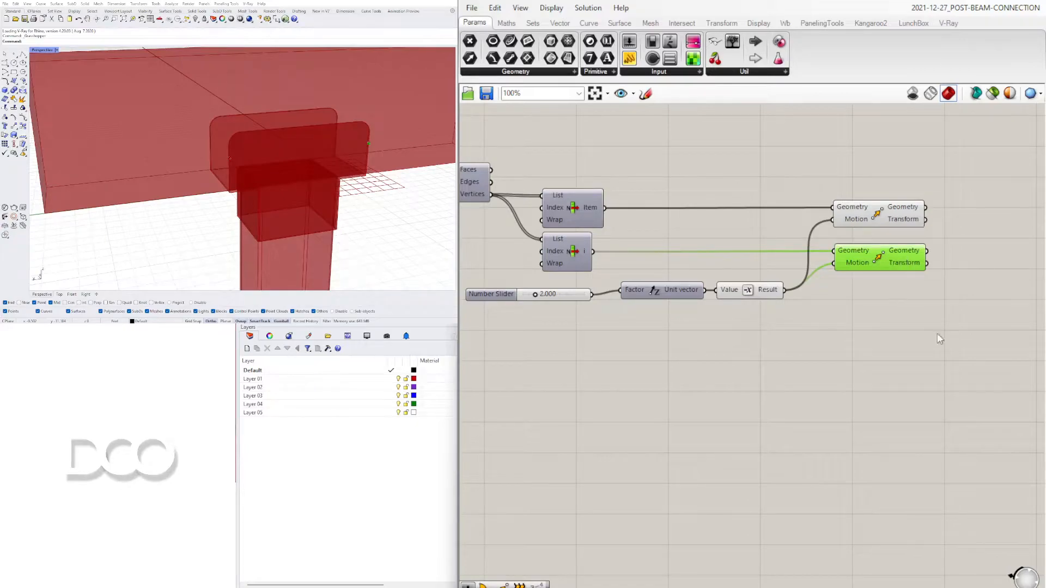
# Add a new Move component beyond the two existing Move components.
pyautogui.scroll(-2, 826, 327)
pyautogui.doubleClick(844, 327)
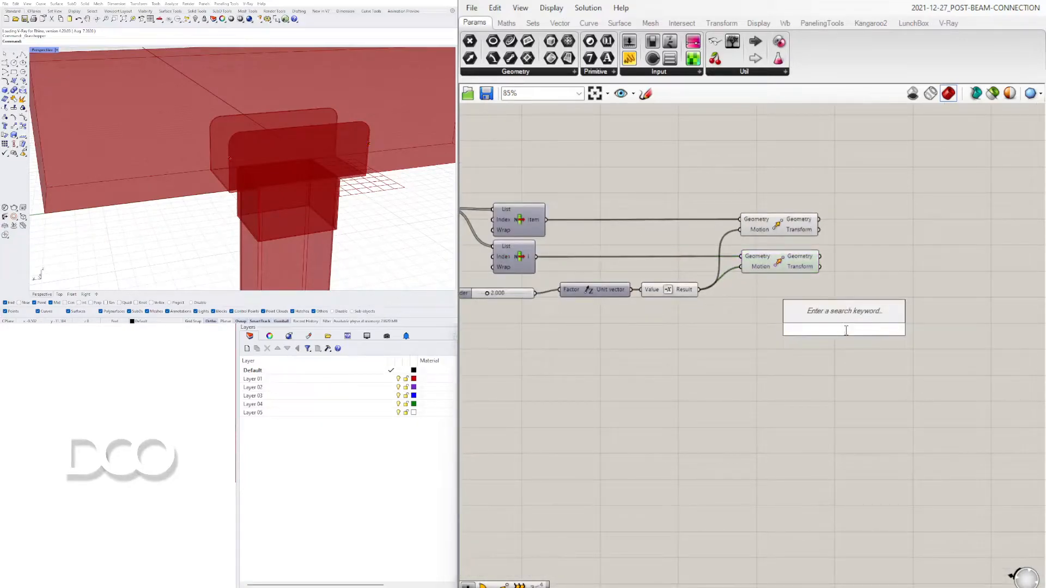
pyautogui.write('mo')
pyautogui.click(821, 272)
pyautogui.moveTo(825, 333); pyautogui.dragTo(944, 280)
# Add a Unit Y component and connect it to the new Move's Motion, with the lower existing Move's Geometry output feeding its Geometry.
pyautogui.doubleClick(847, 297)
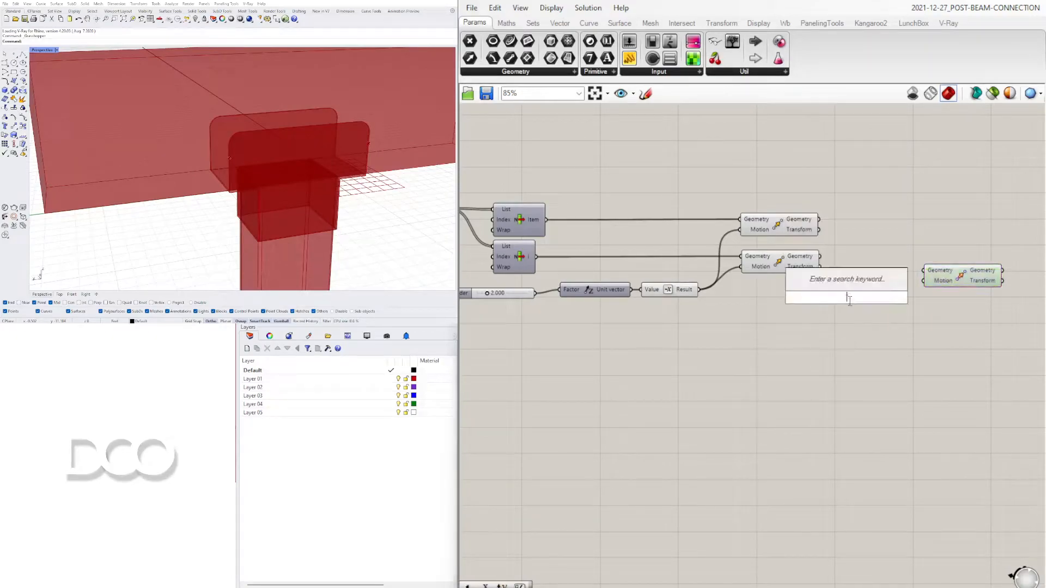
pyautogui.write('y')
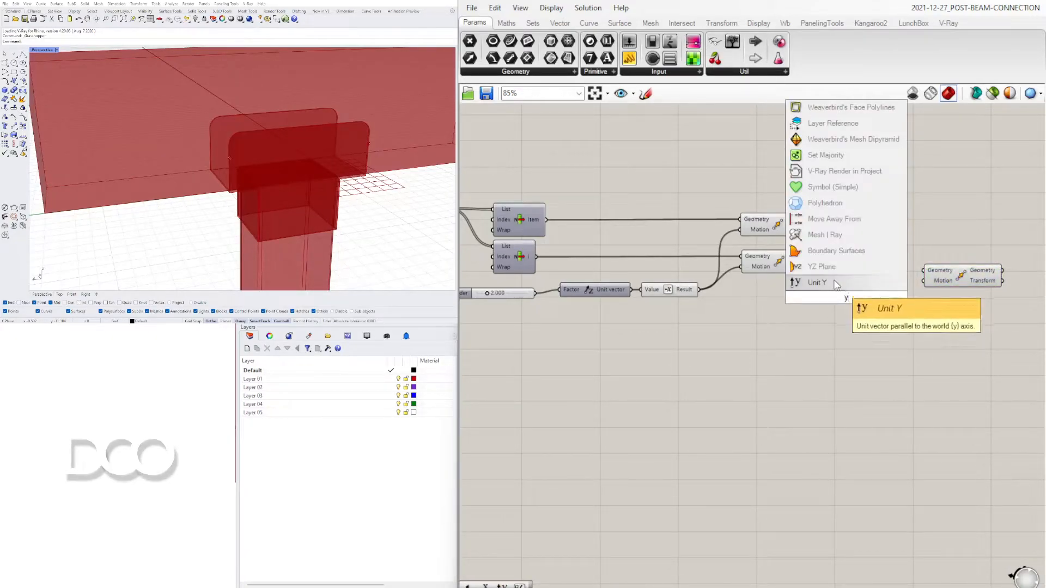
pyautogui.click(836, 283)
pyautogui.moveTo(849, 306); pyautogui.dragTo(882, 303)
pyautogui.click(779, 259)
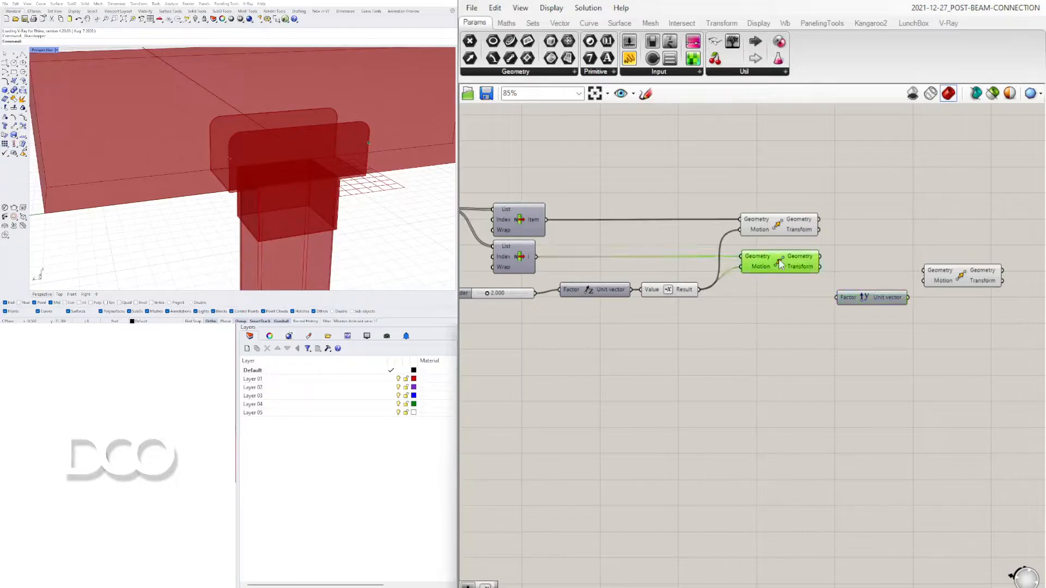
pyautogui.moveTo(820, 256); pyautogui.dragTo(871, 298)
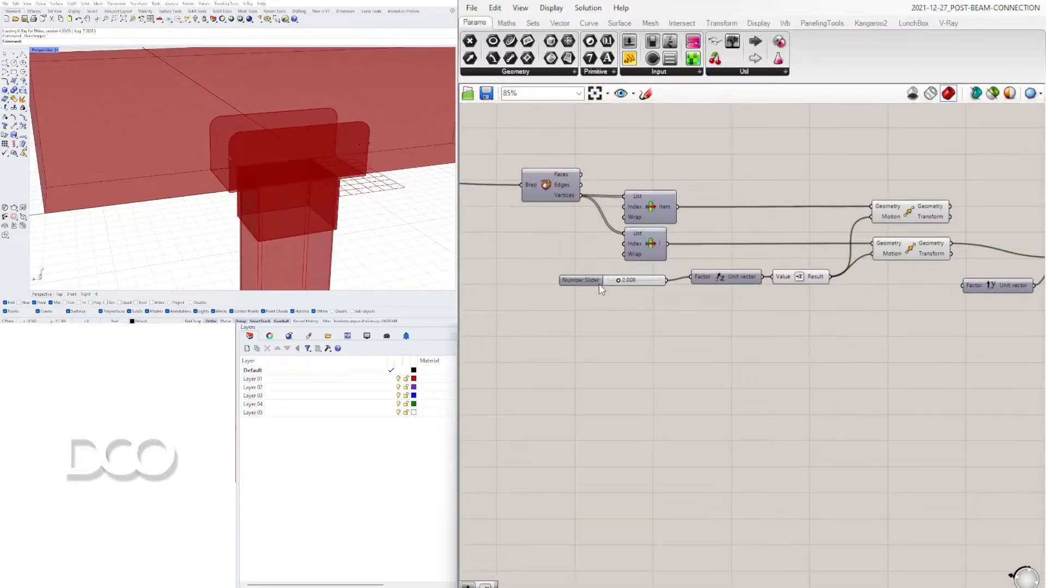
# Duplicate the number slider that drives Unit Z and connect the copy to Unit Y's Factor input.
pyautogui.moveTo(599, 284); pyautogui.dragTo(581, 273, button='right')
pyautogui.keyDown('alt'); pyautogui.moveTo(570, 274); pyautogui.dragTo(850, 286); pyautogui.keyUp('alt')
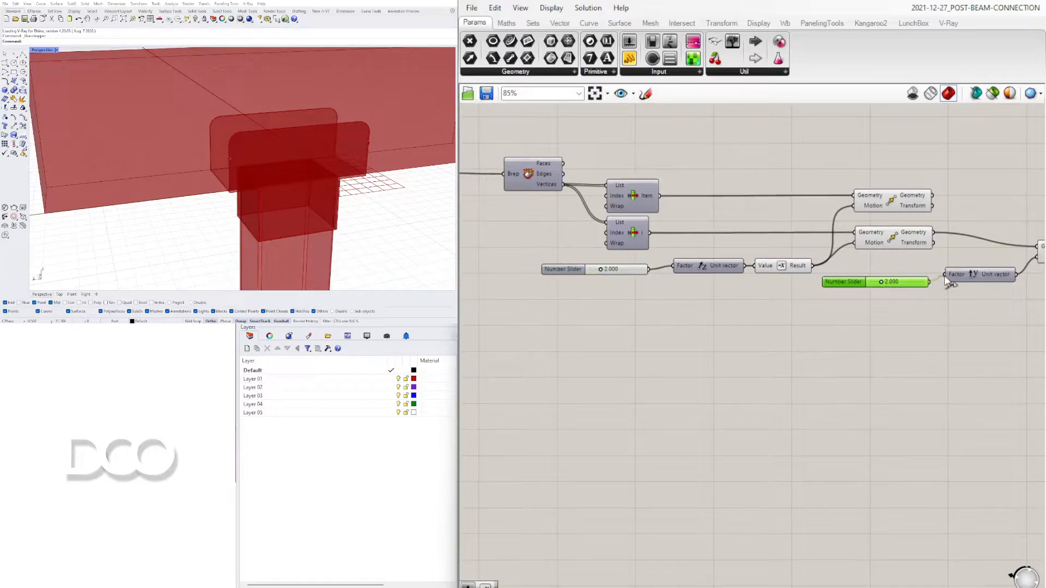
pyautogui.scroll(3, 948, 277)
pyautogui.click(963, 309)
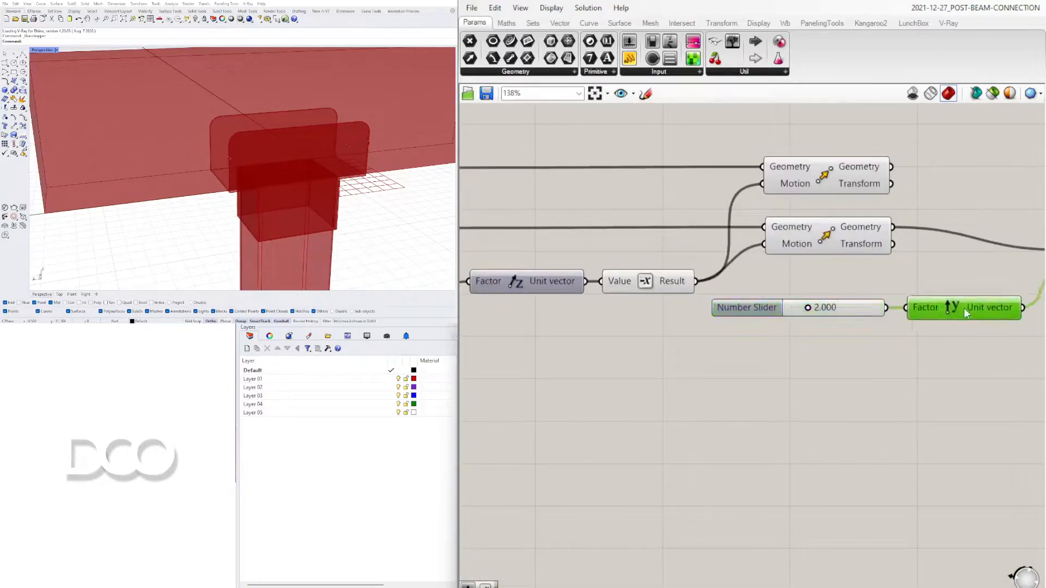
pyautogui.scroll(-2, 818, 324)
pyautogui.scroll(1, 775, 315)
# Rename the slider feeding Unit Y as BOLT LOCATION1 and copy that name.
pyautogui.rightClick(773, 316)
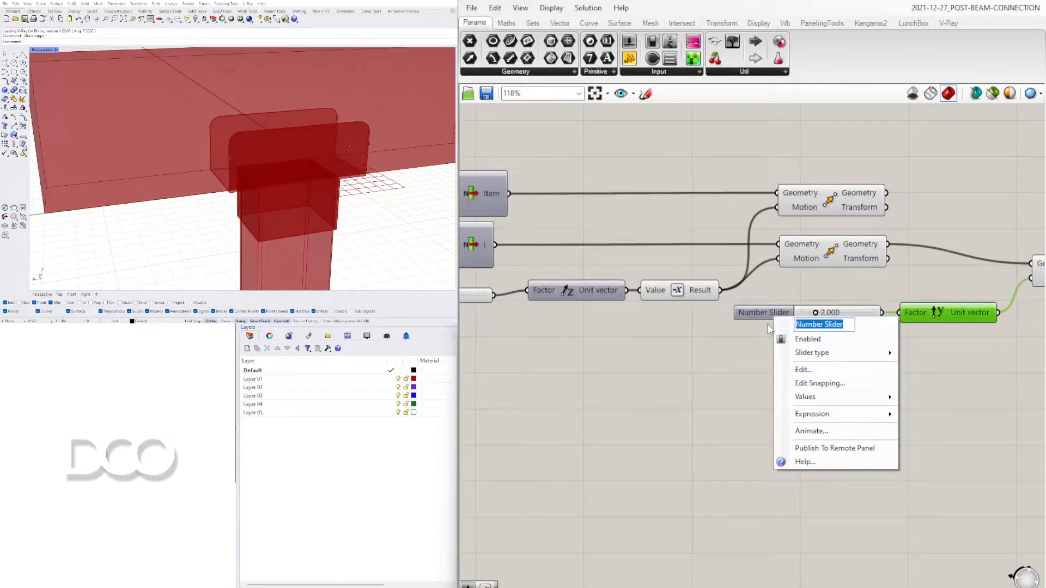
pyautogui.write('slot loc')
pyautogui.press('BackSpace')
pyautogui.press('BackSpace')
pyautogui.press('BackSpace')
pyautogui.press('BackSpace')
pyautogui.press('BackSpace')
pyautogui.press('BackSpace')
pyautogui.press('BackSpace')
pyautogui.press('BackSpace')
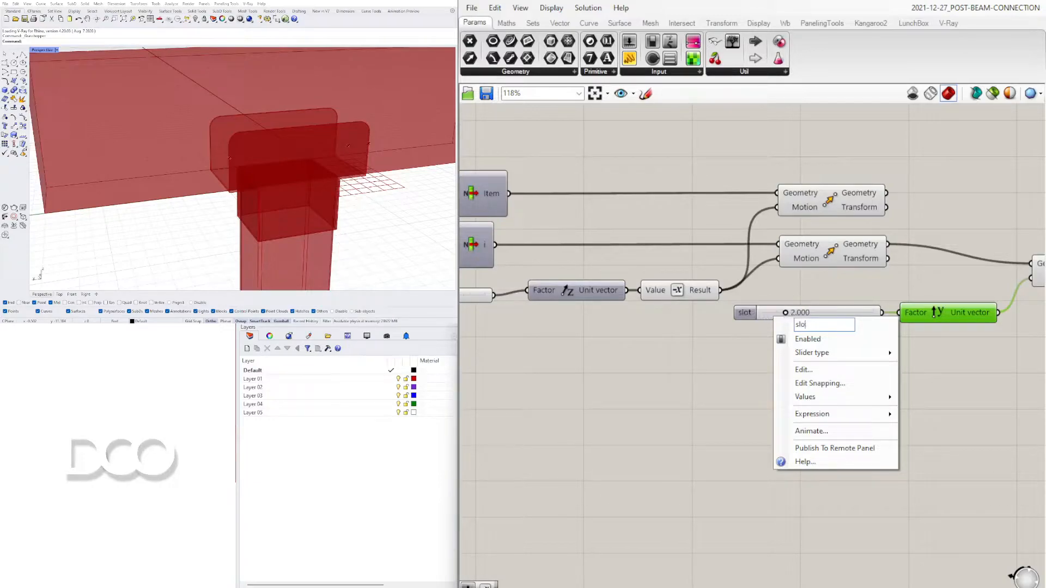
pyautogui.write('BOLT LOCATION')
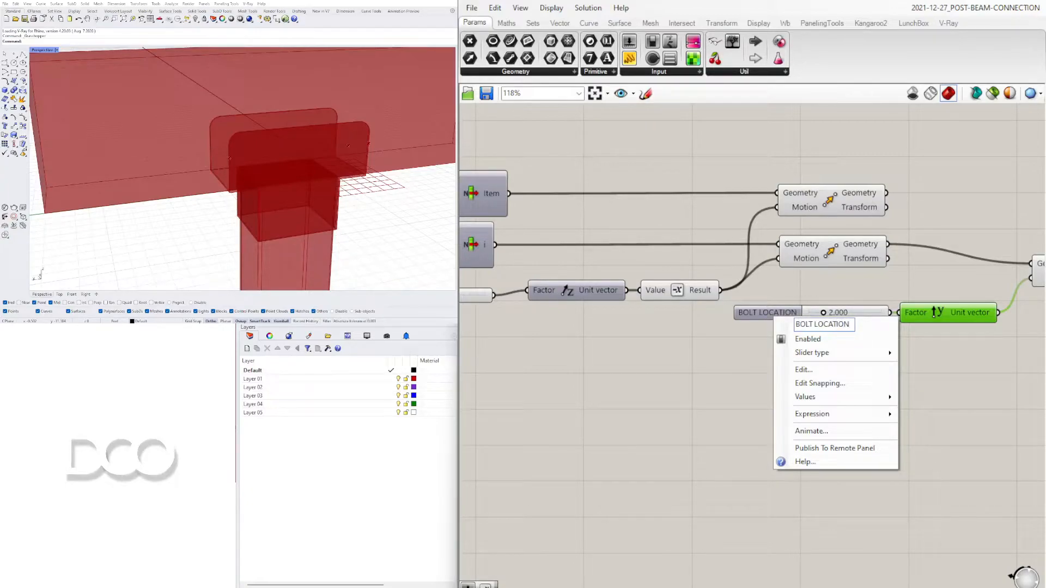
pyautogui.hotkey('ctrl', 'a')
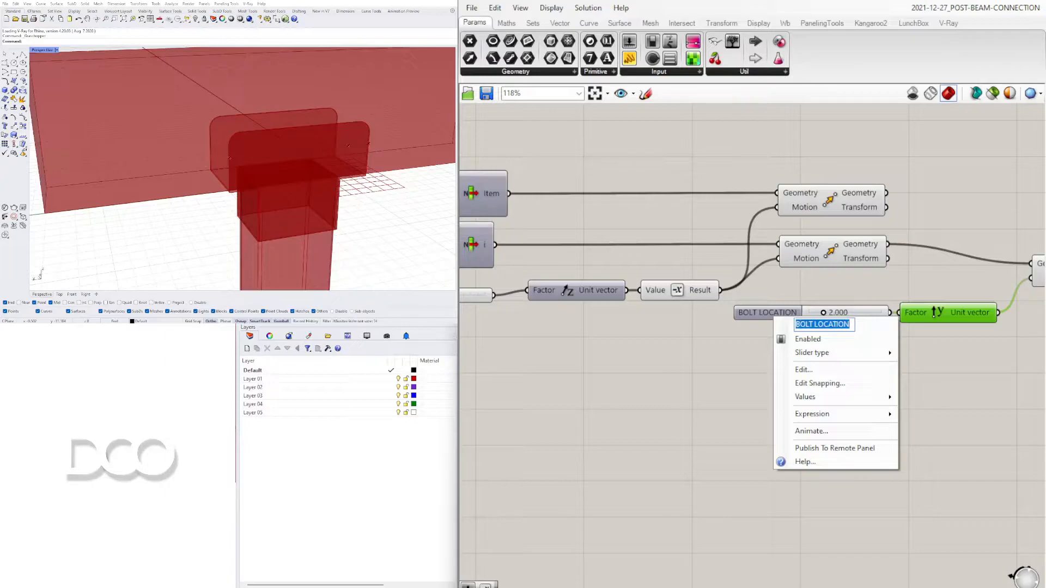
pyautogui.click(853, 325)
pyautogui.write('1')
pyautogui.hotkey('ctrl', 'a')
pyautogui.hotkey('ctrl', 'c')
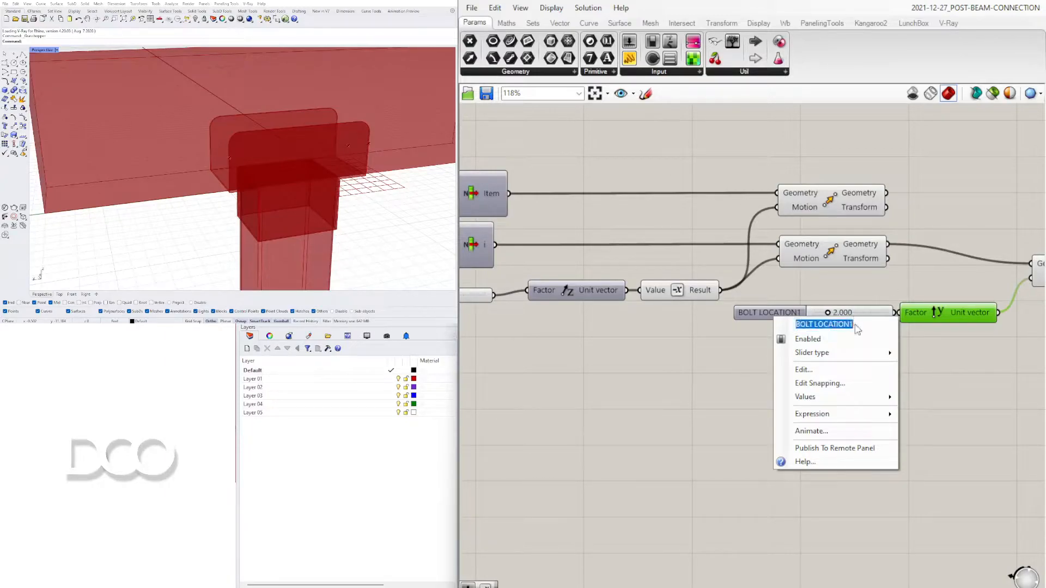
pyautogui.click(899, 404)
# Rename the slider feeding Unit Z as BOLT LOCATION1 by pasting the copied name.
pyautogui.moveTo(589, 376); pyautogui.dragTo(840, 371, button='right')
pyautogui.moveTo(630, 290); pyautogui.dragTo(642, 285)
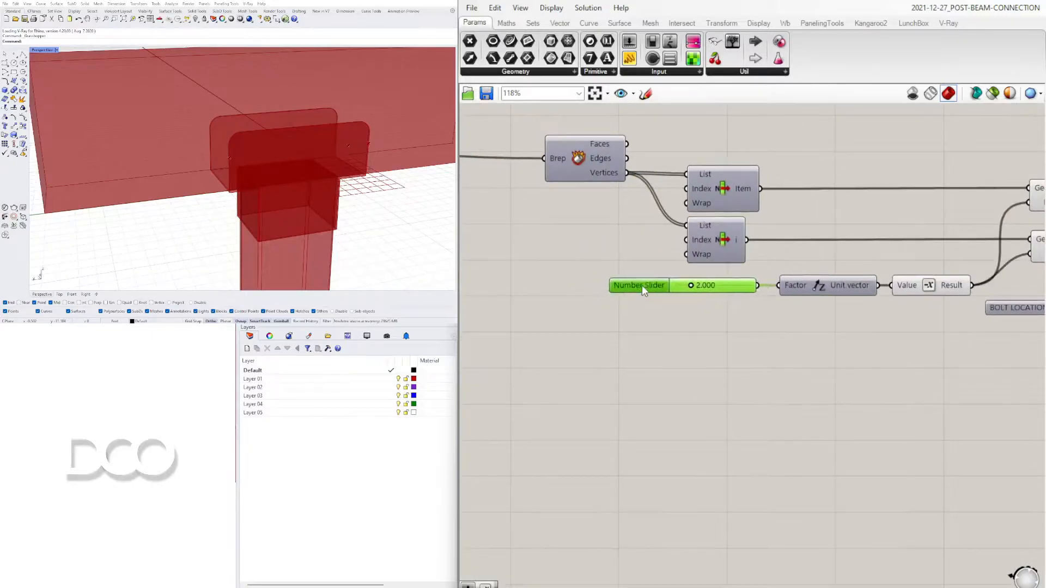
pyautogui.rightClick(642, 286)
pyautogui.hotkey('ctrl', 'a')
pyautogui.hotkey('ctrl', 'v')
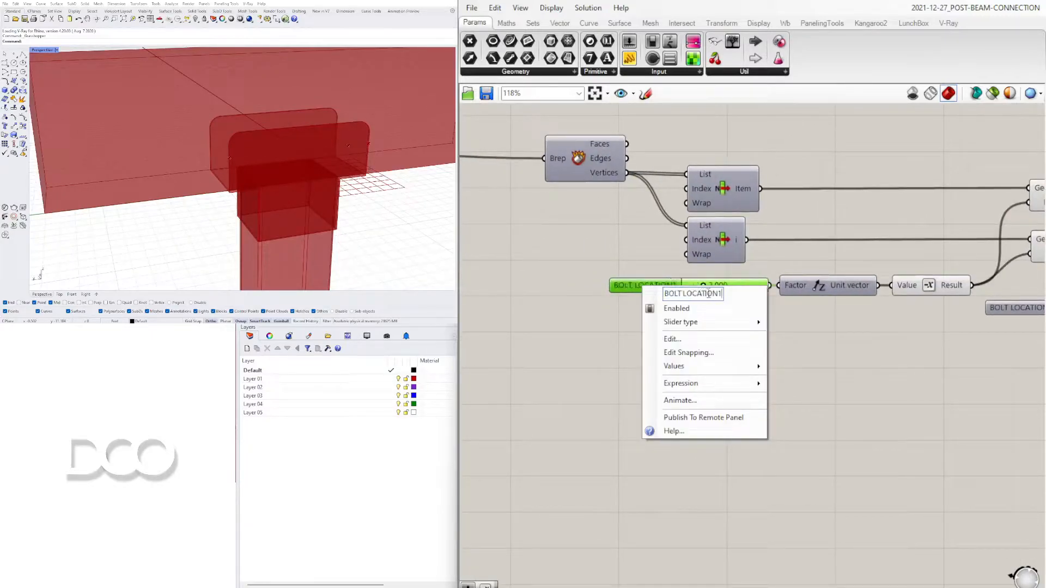
pyautogui.click(876, 368)
# Change the name of the slider feeding Unit Y to BOLT LOCATION2.
pyautogui.moveTo(1008, 424); pyautogui.dragTo(711, 421, button='right')
pyautogui.rightClick(740, 315)
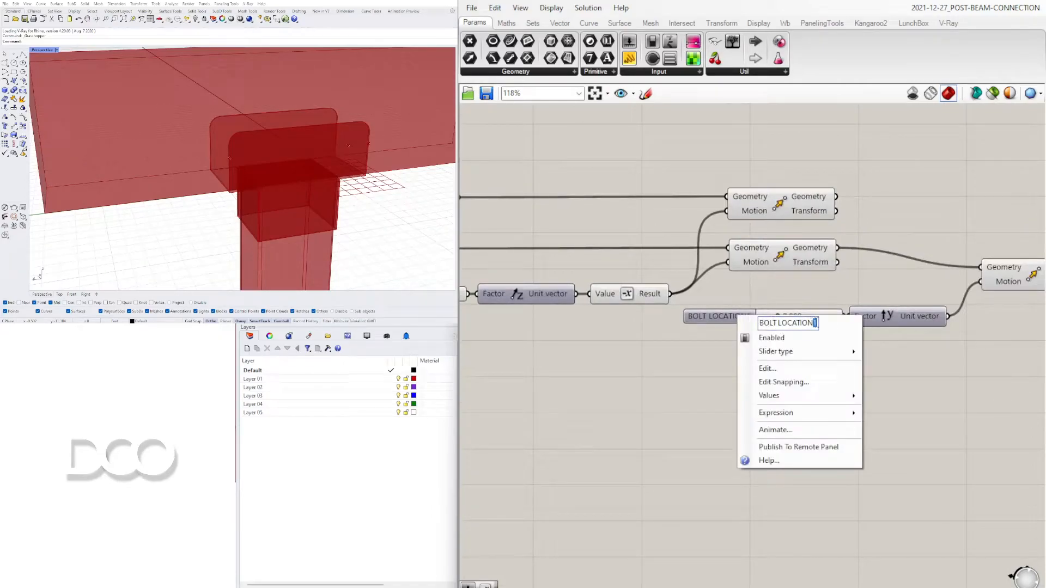
pyautogui.click(910, 391)
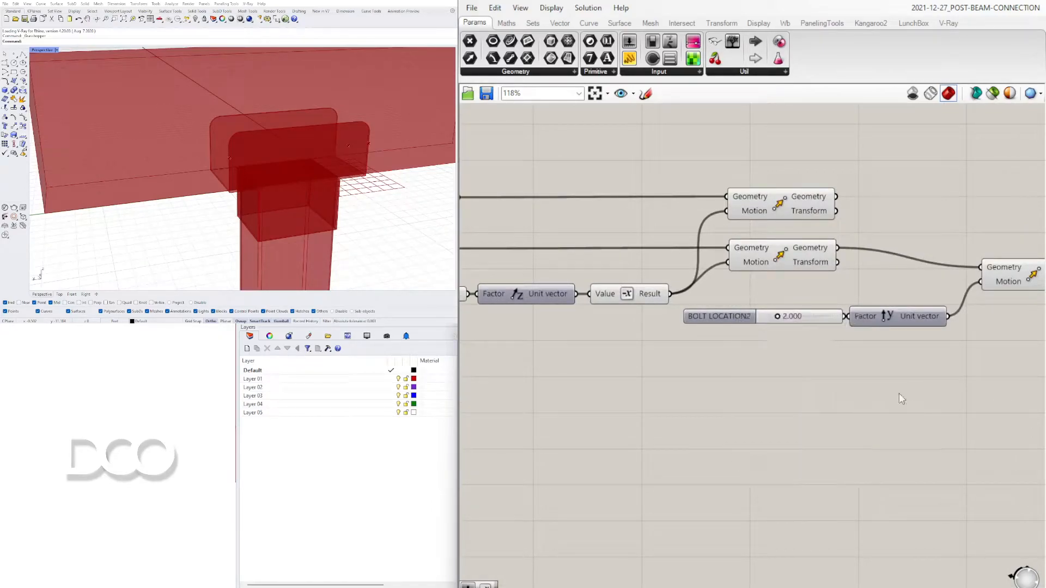
# Tidy the Y-direction components, duplicate their Move above the original and connect the upper first Move's Geometry output to the copy.
pyautogui.scroll(-4, 910, 391)
pyautogui.scroll(4, 869, 336)
pyautogui.moveTo(882, 307); pyautogui.dragTo(905, 309)
pyautogui.moveTo(626, 335); pyautogui.dragTo(579, 346)
pyautogui.moveTo(799, 335); pyautogui.dragTo(761, 340)
pyautogui.moveTo(912, 306); pyautogui.dragTo(921, 249)
pyautogui.keyDown('shift'); pyautogui.moveTo(726, 240); pyautogui.dragTo(923, 258); pyautogui.keyUp('shift')
# Add a Negative component and route the Unit Y vector through it into the upper Y-direction Move's Motion input.
pyautogui.doubleClick(819, 271)
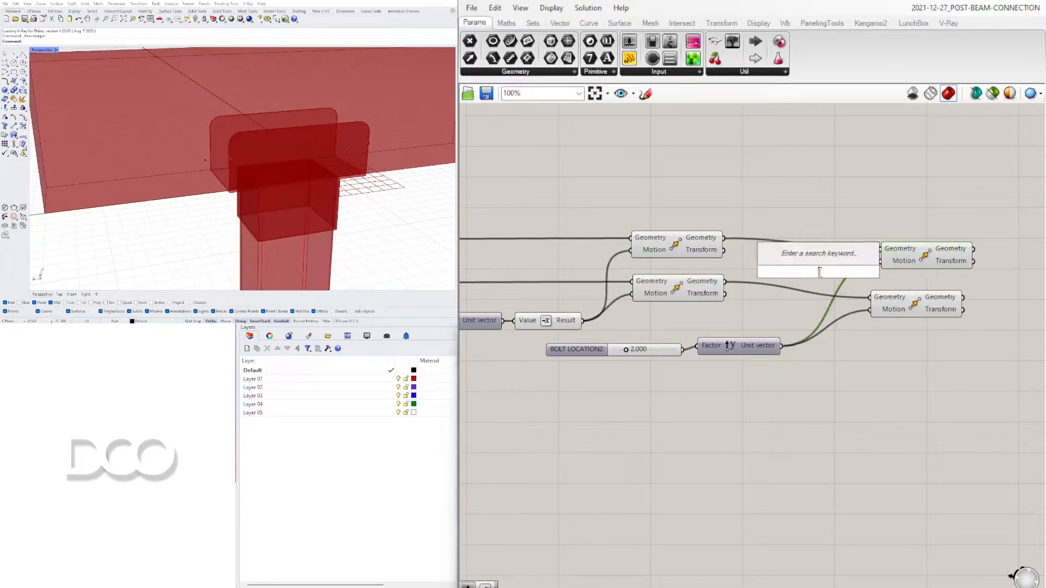
pyautogui.write('neg')
pyautogui.press('Return')
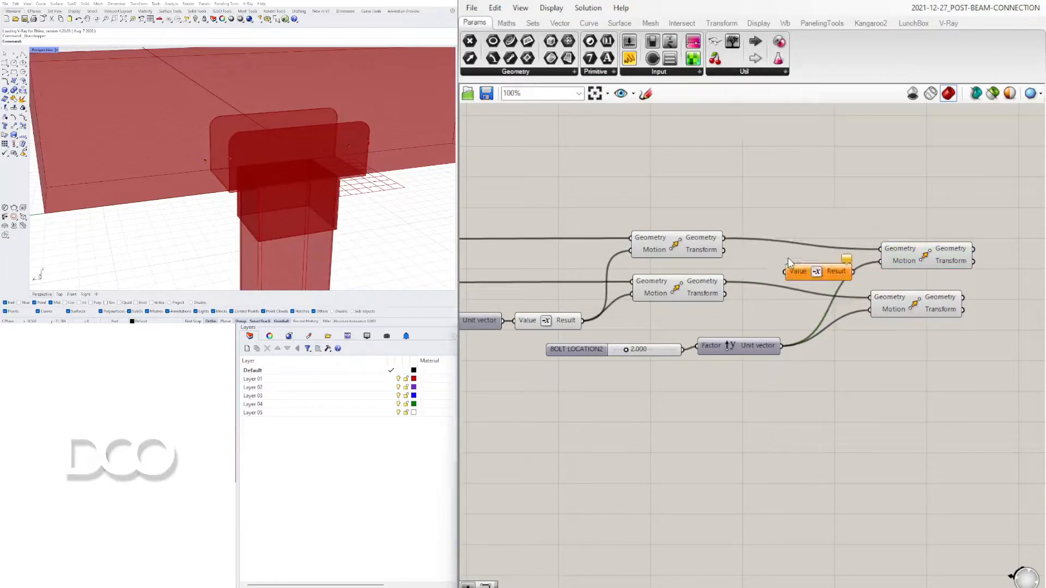
pyautogui.moveTo(781, 345); pyautogui.dragTo(785, 271)
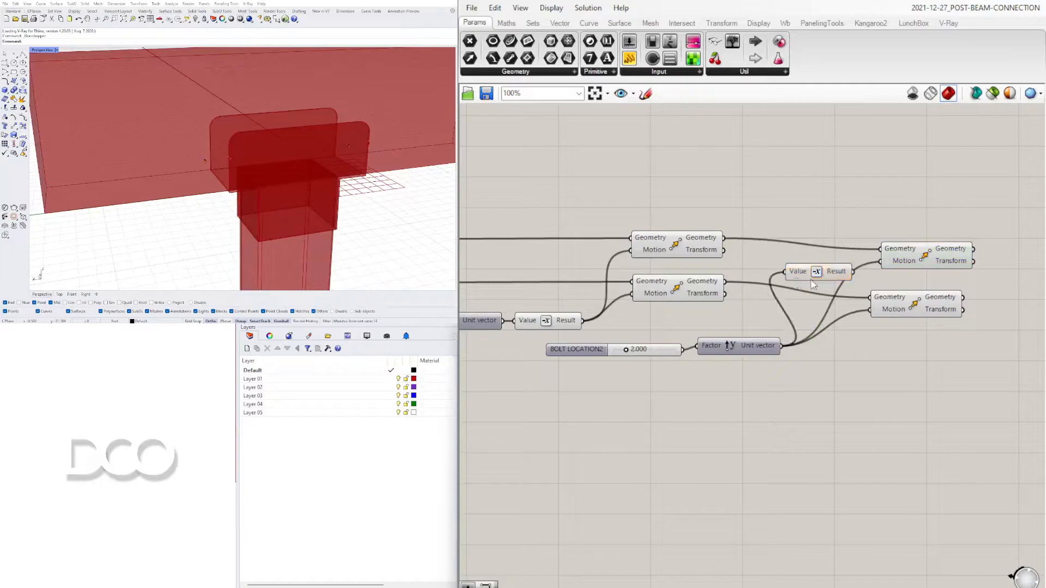
pyautogui.moveTo(852, 272); pyautogui.dragTo(881, 261)
pyautogui.moveTo(801, 271); pyautogui.dragTo(834, 276)
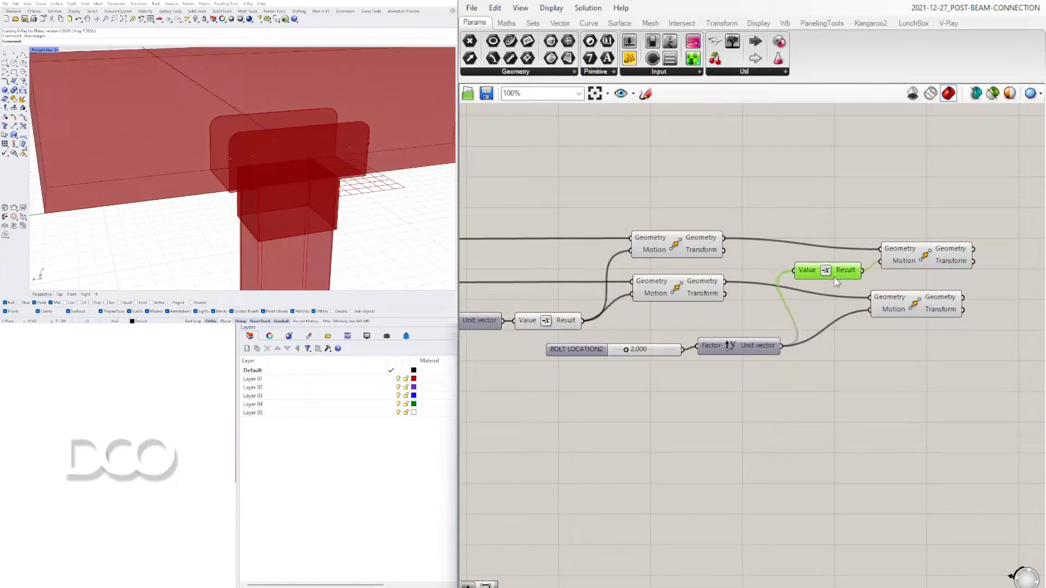
# Turn off the preview of the two Move components driven by the negative Z vector.
pyautogui.scroll(-3, 813, 304)
pyautogui.scroll(3, 635, 305)
pyautogui.moveTo(635, 305); pyautogui.dragTo(765, 303, button='right')
pyautogui.scroll(1, 710, 280)
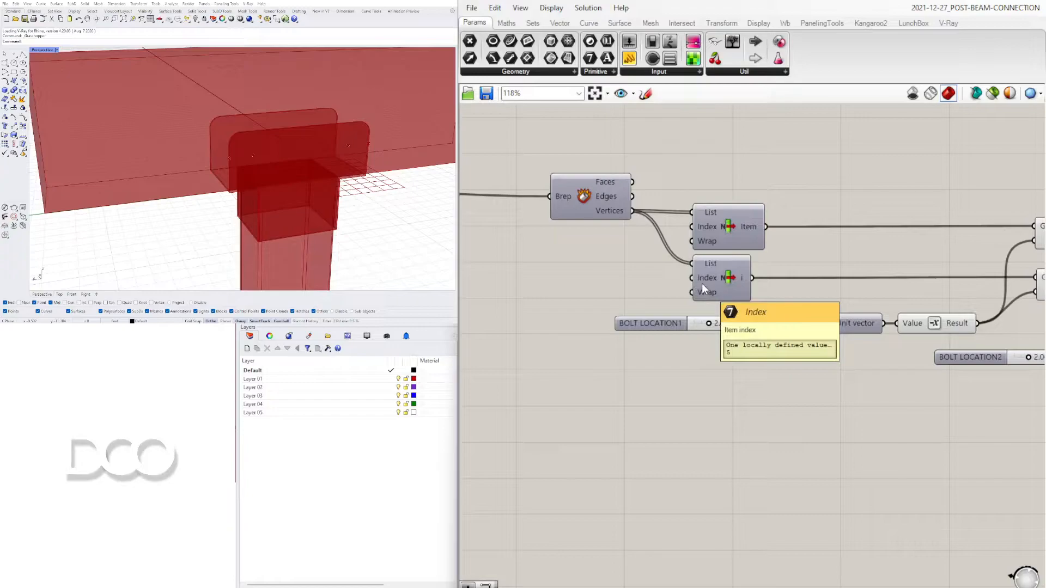
pyautogui.moveTo(1042, 325); pyautogui.dragTo(852, 328, button='right')
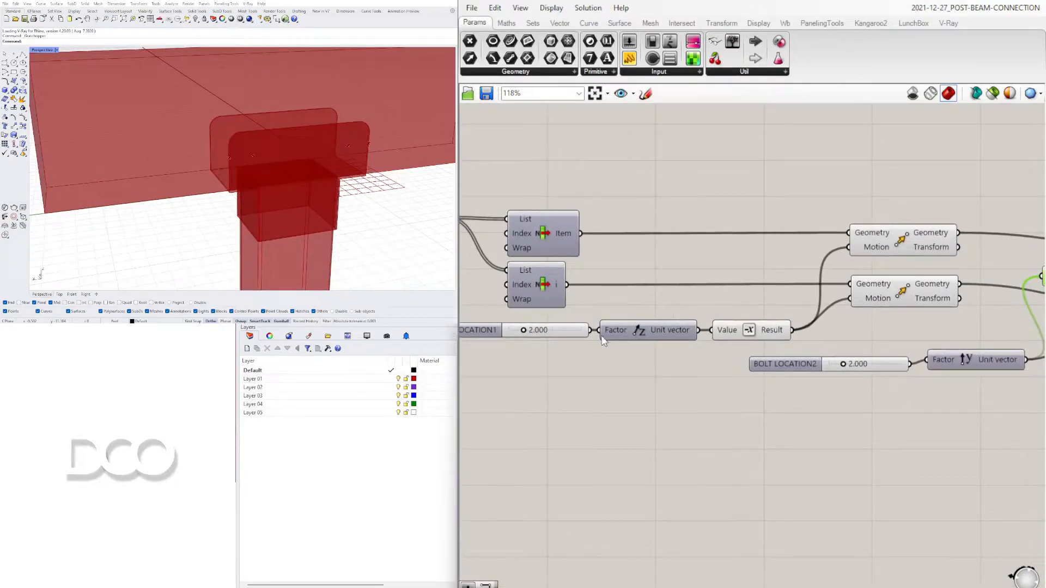
pyautogui.moveTo(997, 307); pyautogui.dragTo(762, 296, button='right')
pyautogui.moveTo(839, 312); pyautogui.dragTo(676, 202)
pyautogui.scroll(1, 689, 210)
pyautogui.middleClick(691, 171)
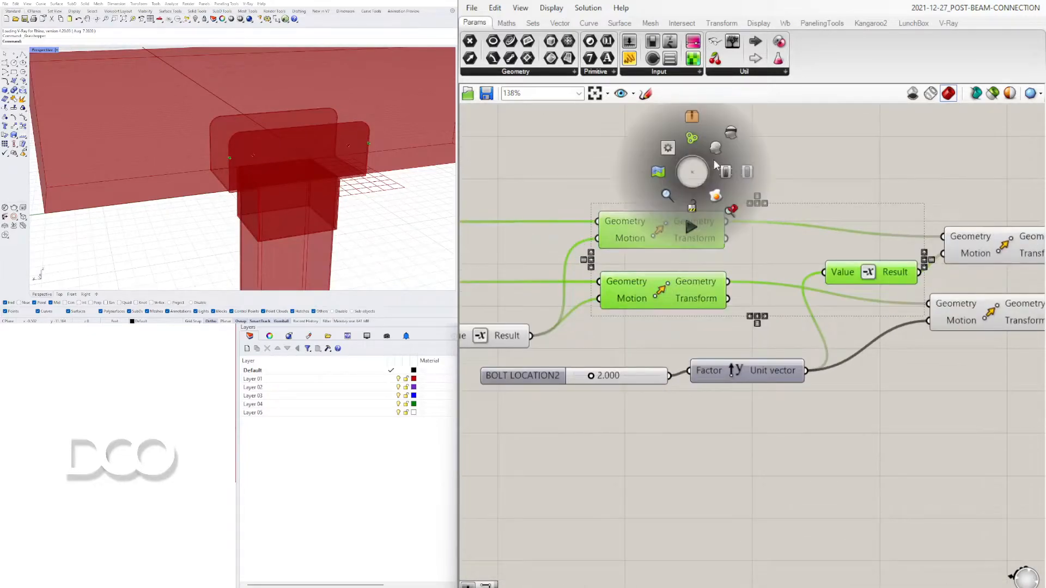
pyautogui.click(725, 134)
# Set the BOLT LOCATION2 slider to 3.320.
pyautogui.moveTo(646, 364); pyautogui.dragTo(859, 357, button='right')
pyautogui.scroll(4, 828, 363)
pyautogui.moveTo(782, 375); pyautogui.dragTo(802, 379)
pyautogui.scroll(-4, 801, 377)
pyautogui.moveTo(669, 362); pyautogui.dragTo(755, 359, button='right')
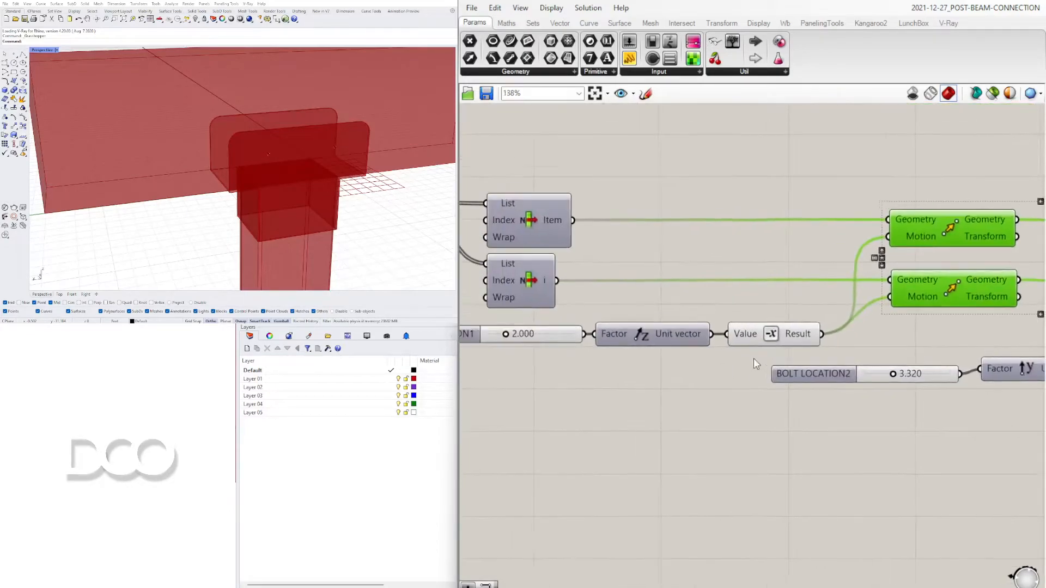
# Adjust the BOLT LOCATION1 slider slightly and set the BOLT LOCATION2 slider to 2.399.
pyautogui.moveTo(511, 325); pyautogui.dragTo(666, 329, button='right')
pyautogui.scroll(4, 666, 329)
pyautogui.moveTo(644, 350)
pyautogui.mouseDown()
pyautogui.moveTo(666, 350)
pyautogui.moveTo(631, 350)
pyautogui.moveTo(650, 350)
pyautogui.mouseUp()
pyautogui.scroll(-3, 708, 343)
pyautogui.moveTo(967, 379); pyautogui.dragTo(685, 355, button='right')
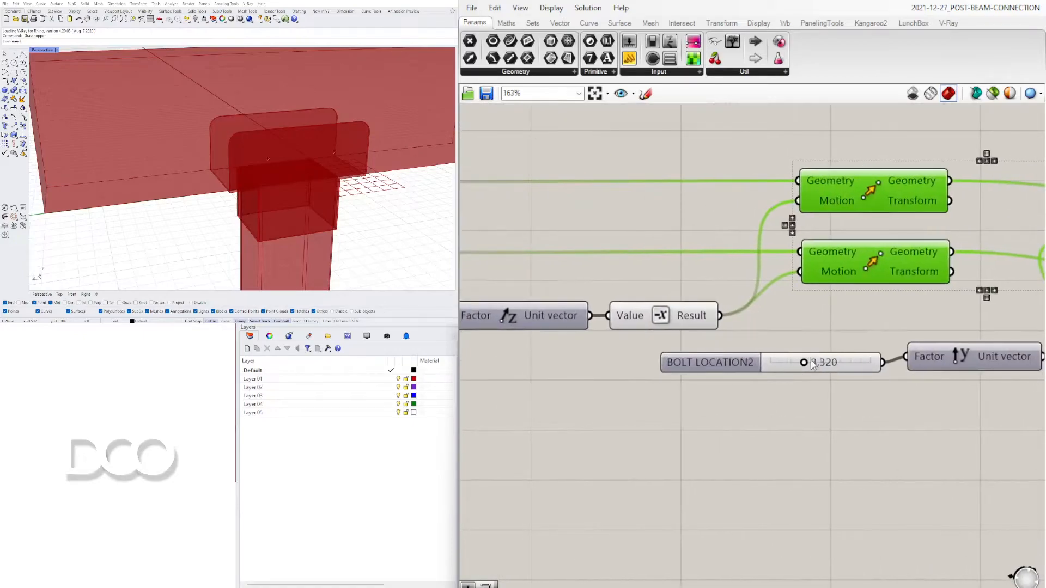
pyautogui.moveTo(805, 363); pyautogui.dragTo(795, 366)
pyautogui.moveTo(329, 177); pyautogui.dragTo(312, 142, button='right')
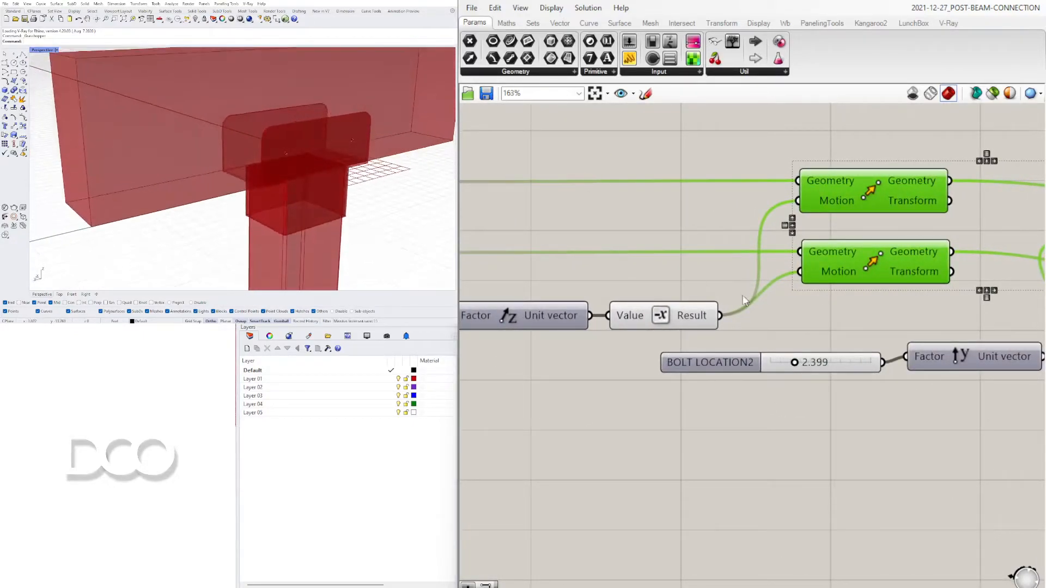
# Tidy the layout of the second Negative component and the two Y-direction Moves, straightening the upper Move's Geometry wire.
pyautogui.scroll(-3, 744, 290)
pyautogui.moveTo(954, 305); pyautogui.dragTo(769, 322, button='right')
pyautogui.scroll(2, 822, 297)
pyautogui.moveTo(823, 297); pyautogui.dragTo(694, 320, button='right')
pyautogui.moveTo(766, 320); pyautogui.dragTo(792, 313)
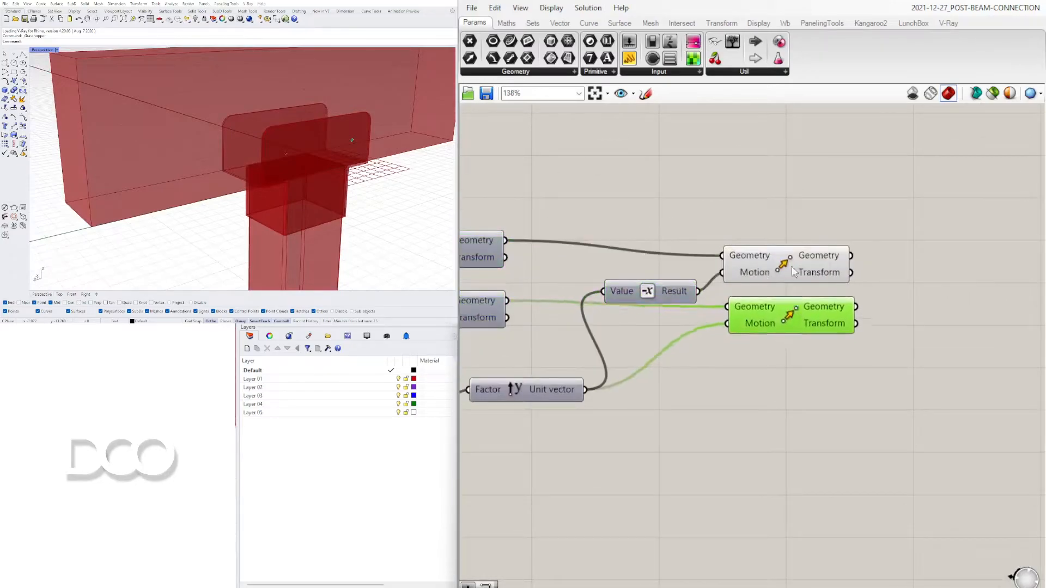
pyautogui.moveTo(635, 284); pyautogui.dragTo(639, 272)
pyautogui.moveTo(272, 180)
pyautogui.mouseDown(button='right')
pyautogui.moveTo(304, 188)
pyautogui.moveTo(261, 189)
pyautogui.moveTo(262, 170)
pyautogui.mouseUp(button='right')
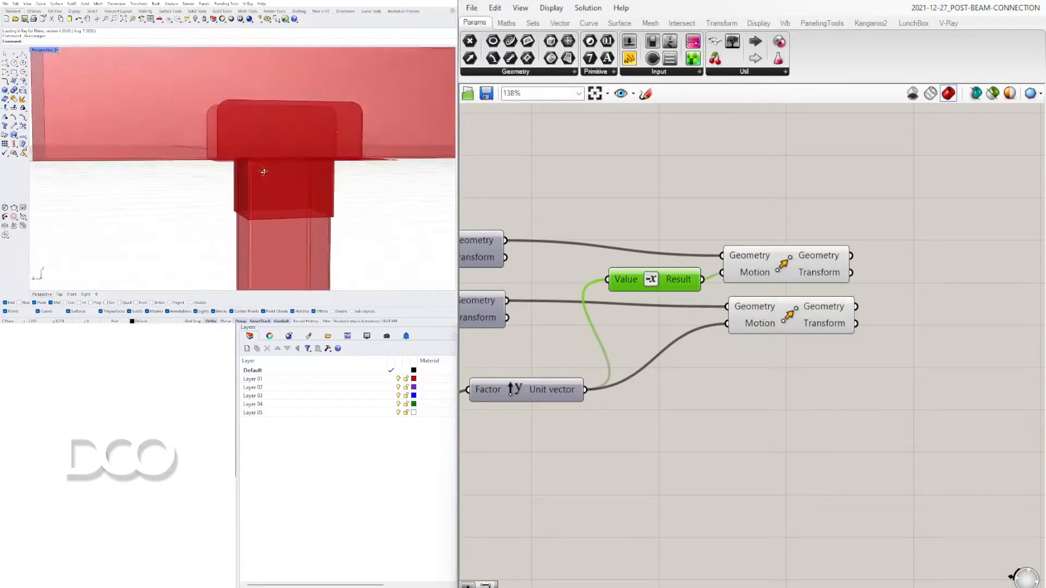
pyautogui.scroll(8, 266, 128)
pyautogui.moveTo(266, 130); pyautogui.dragTo(256, 255, button='right')
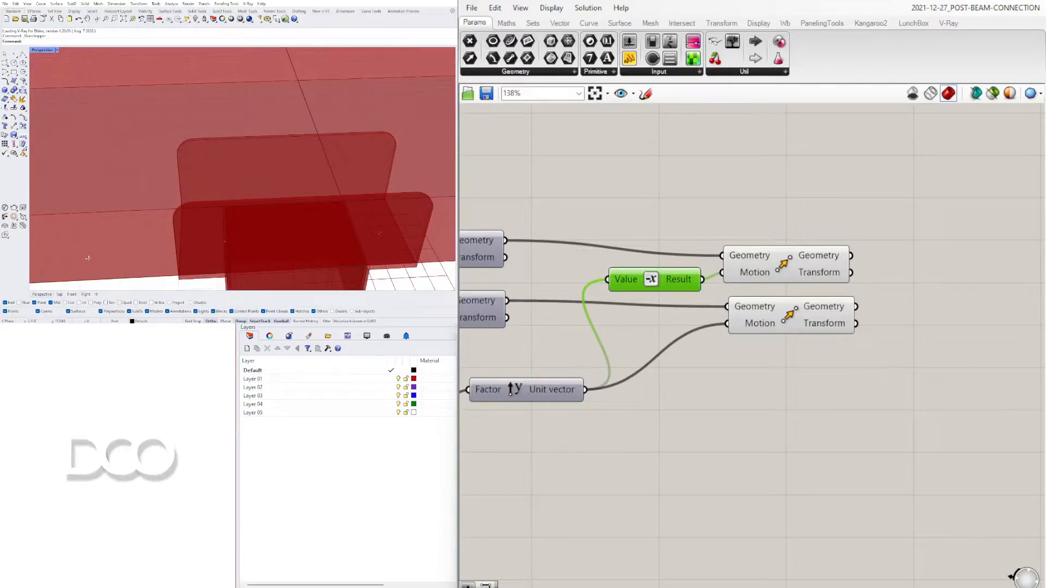
pyautogui.moveTo(87, 262); pyautogui.dragTo(64, 278, button='right')
pyautogui.moveTo(814, 279); pyautogui.dragTo(833, 263)
pyautogui.moveTo(846, 325); pyautogui.dragTo(845, 326)
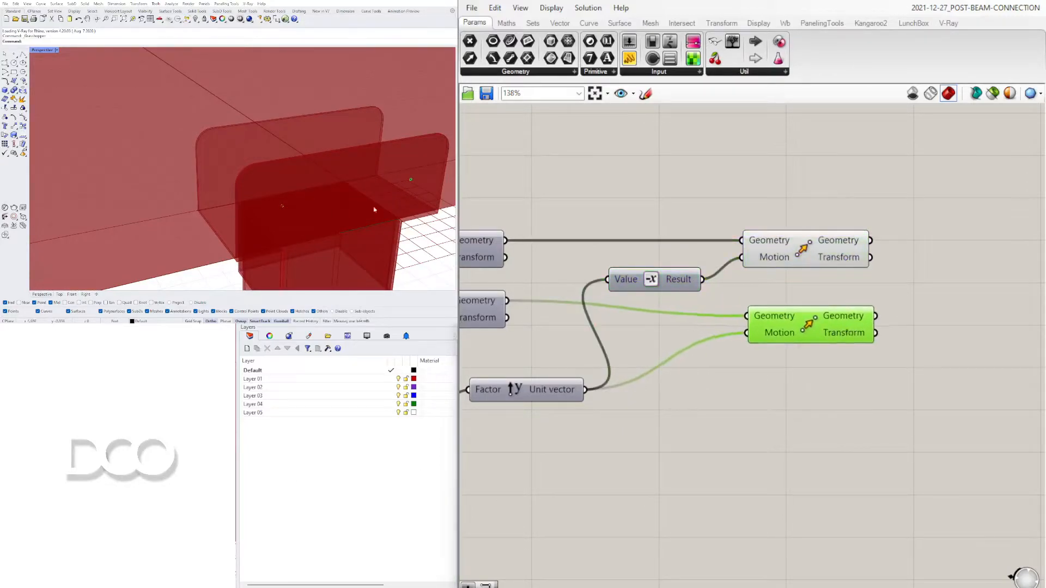
# Add a YZ Plane component for each Y-direction Move and connect each Move's Geometry output to its plane's Origin.
pyautogui.doubleClick(984, 260)
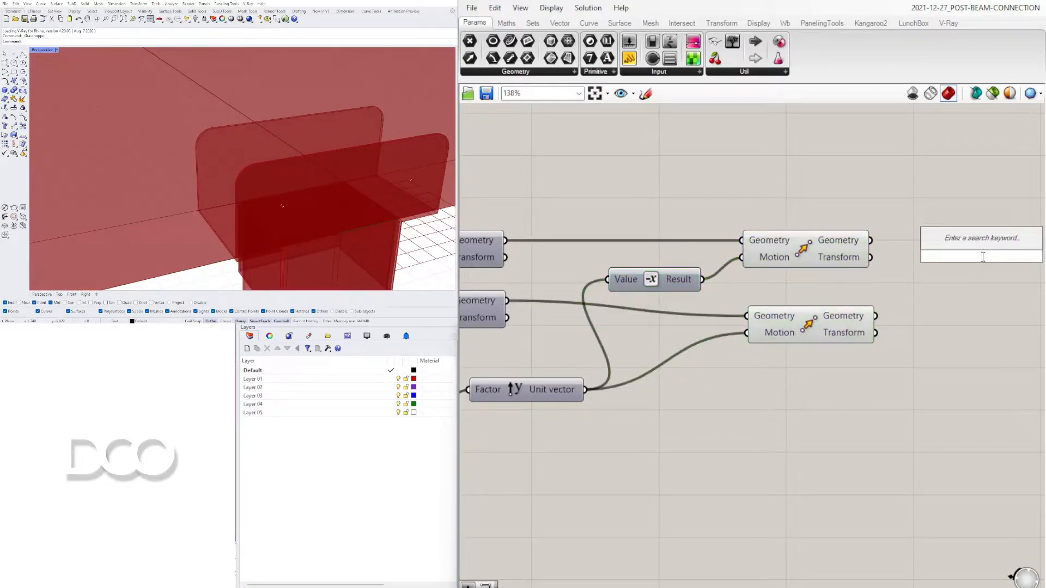
pyautogui.write('YZ')
pyautogui.click(947, 247)
pyautogui.moveTo(938, 270); pyautogui.dragTo(830, 271, button='right')
pyautogui.moveTo(764, 242); pyautogui.dragTo(866, 313)
pyautogui.moveTo(769, 317); pyautogui.dragTo(855, 312)
pyautogui.moveTo(255, 184); pyautogui.dragTo(221, 174, button='right')
pyautogui.scroll(-3, 302, 195)
pyautogui.moveTo(773, 370); pyautogui.dragTo(663, 379, button='right')
# Add a Circle component and connect both YZ Plane outputs to its Plane input.
pyautogui.doubleClick(935, 328)
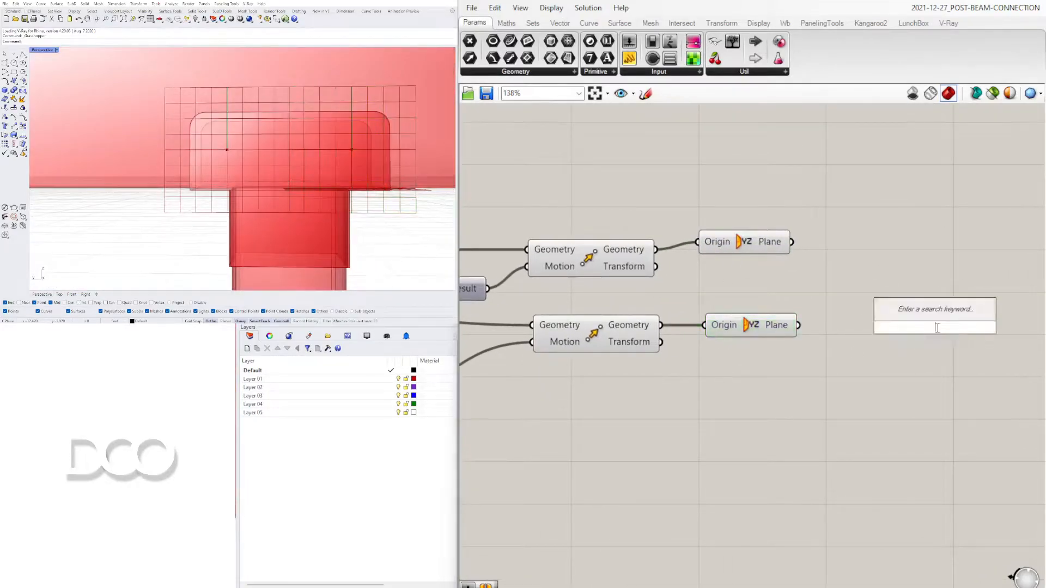
pyautogui.write('CIR')
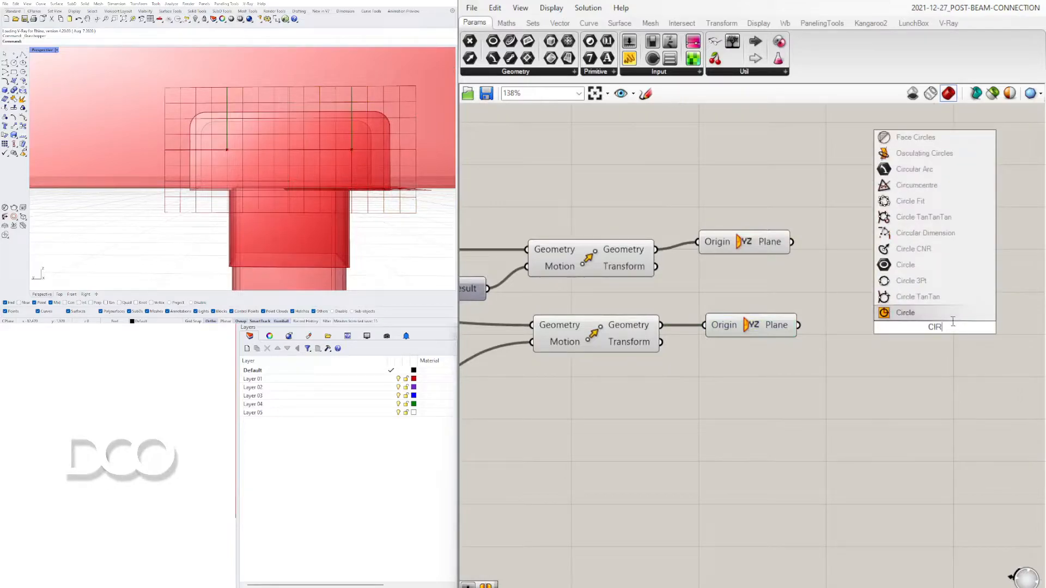
pyautogui.press('Return')
pyautogui.moveTo(943, 335); pyautogui.dragTo(958, 261)
pyautogui.moveTo(763, 244); pyautogui.dragTo(940, 316)
pyautogui.click(929, 260)
pyautogui.hotkey('ctrl', 'z')
pyautogui.keyDown('shift'); pyautogui.moveTo(798, 326); pyautogui.dragTo(904, 243); pyautogui.keyUp('shift')
pyautogui.moveTo(976, 254); pyautogui.dragTo(973, 260)
# Turn off the preview of the Y-direction Moves and YZ Planes, and reposition the Circle component.
pyautogui.click(817, 357)
pyautogui.scroll(-3, 815, 357)
pyautogui.moveTo(780, 366); pyautogui.dragTo(865, 365, button='right')
pyautogui.moveTo(882, 397); pyautogui.dragTo(782, 248)
pyautogui.middleClick(782, 247)
pyautogui.click(824, 210)
pyautogui.moveTo(221, 136); pyautogui.dragTo(272, 147, button='right')
pyautogui.moveTo(970, 297); pyautogui.dragTo(970, 280)
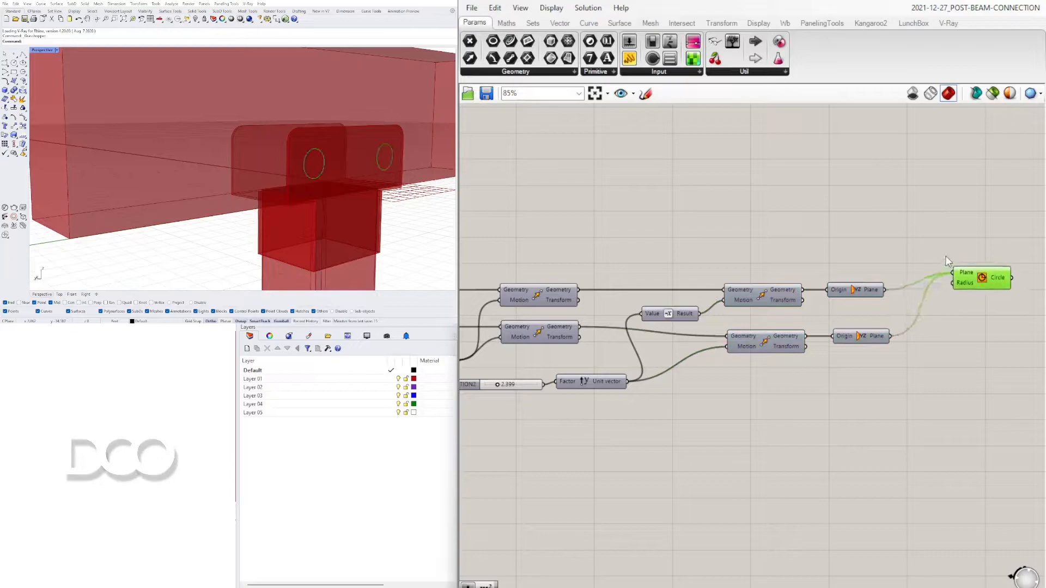
# Add a number slider with the value 0.125 and connect it to the Circle component's Radius input.
pyautogui.doubleClick(817, 244)
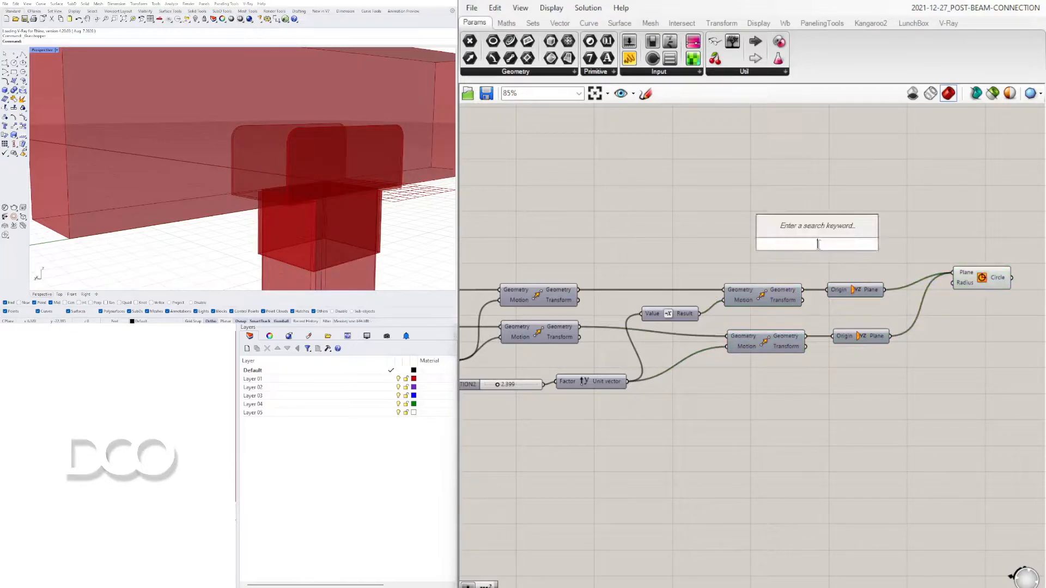
pyautogui.write('125')
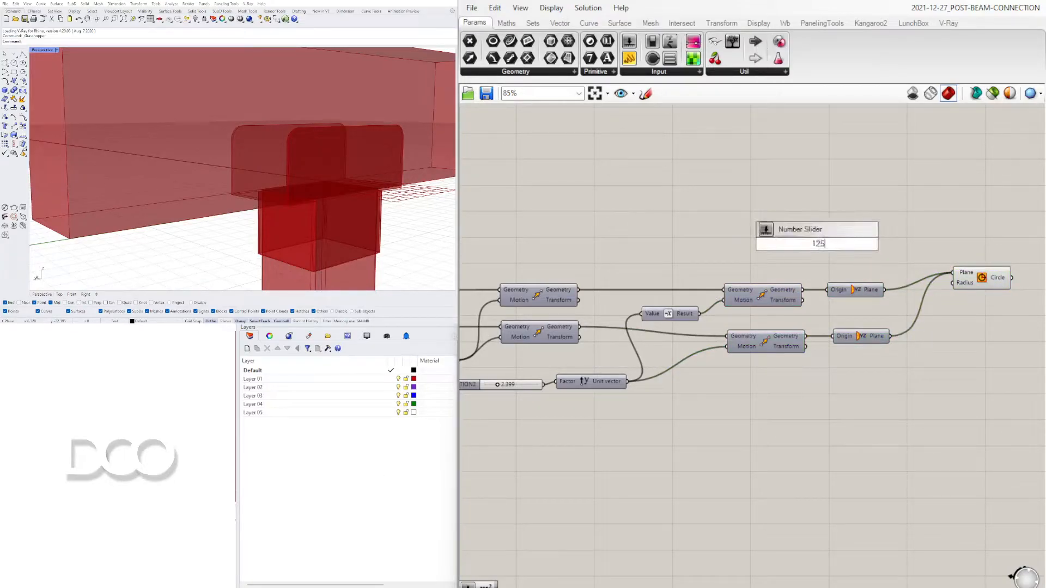
pyautogui.press('Return')
pyautogui.scroll(3, 899, 206)
pyautogui.moveTo(854, 297); pyautogui.dragTo(976, 363)
pyautogui.moveTo(994, 438); pyautogui.dragTo(743, 330, button='right')
pyautogui.click(785, 241)
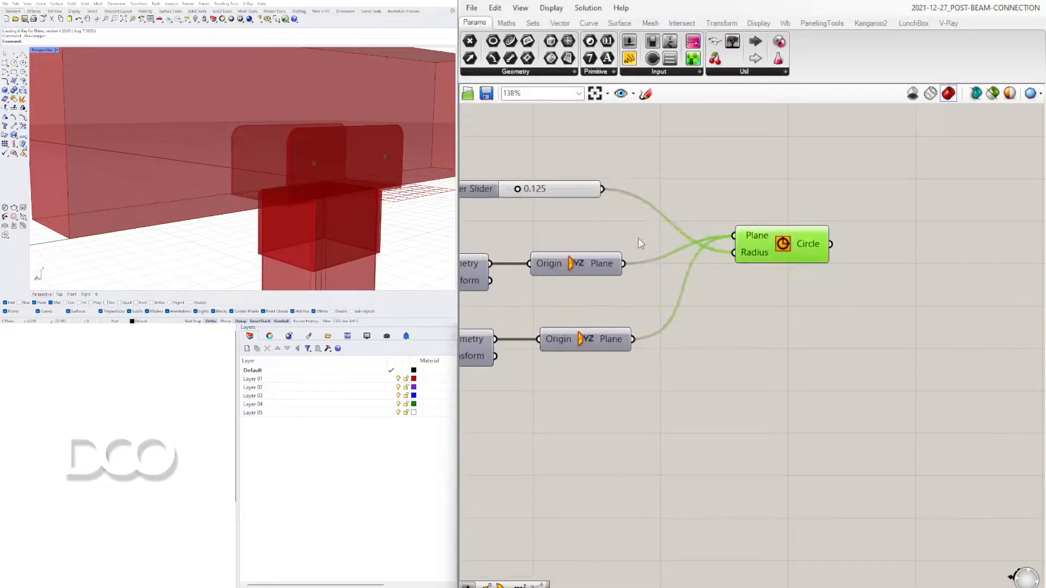
# Set the Circle's radius slider to 0.545 and reposition it above the upper YZ Plane component.
pyautogui.scroll(4, 534, 206)
pyautogui.moveTo(643, 230); pyautogui.dragTo(728, 232)
pyautogui.scroll(-3, 654, 265)
pyautogui.moveTo(654, 265); pyautogui.dragTo(750, 257, button='right')
pyautogui.click(719, 274)
pyautogui.moveTo(719, 277); pyautogui.dragTo(709, 285)
# Rename the Circle's radius slider to BOLT DIAMETER.
pyautogui.rightClick(659, 289)
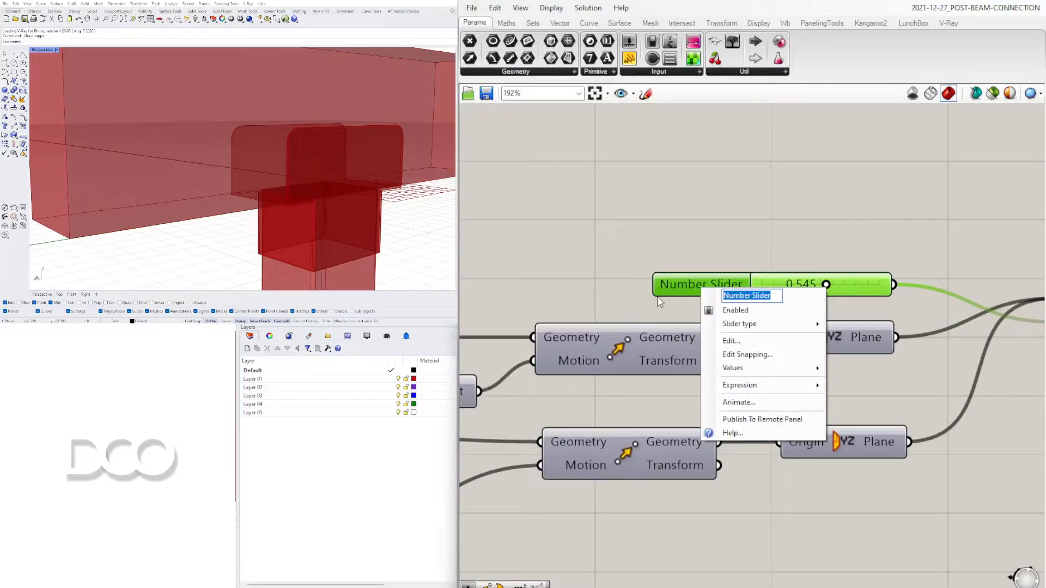
pyautogui.write('BOLT SI')
pyautogui.press('BackSpace')
pyautogui.press('BackSpace')
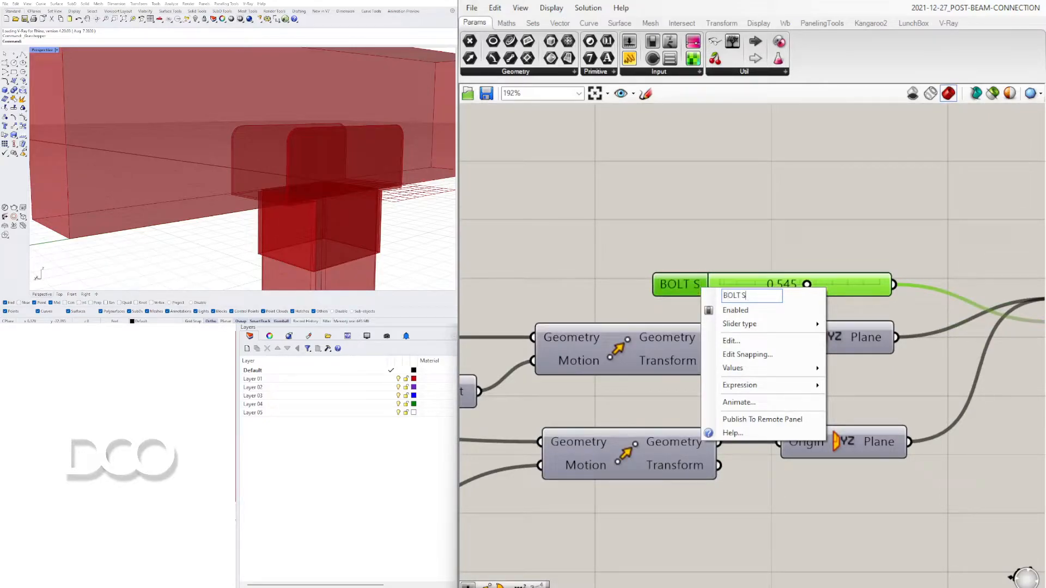
pyautogui.write('DIAMETER')
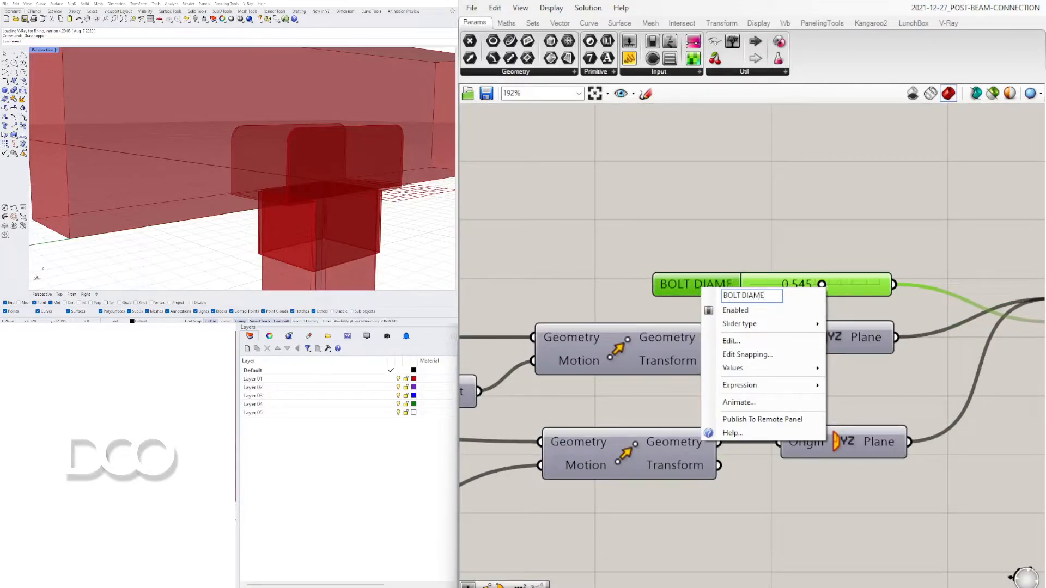
pyautogui.press('Return')
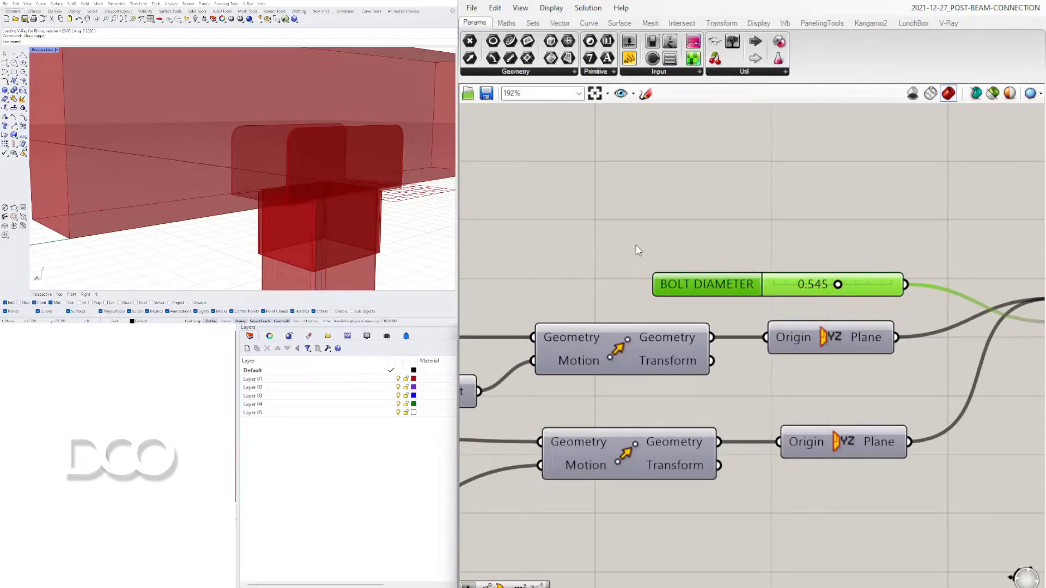
pyautogui.click(690, 219)
# Review the bolt-location components from the Deconstruct Brep to the Circle, and inspect the connection plates in the viewport from several angles.
pyautogui.scroll(-6, 757, 253)
pyautogui.scroll(2, 785, 266)
pyautogui.moveTo(600, 270); pyautogui.dragTo(866, 265, button='right')
pyautogui.scroll(-3, 867, 264)
pyautogui.moveTo(707, 296); pyautogui.dragTo(733, 322, button='right')
pyautogui.scroll(2, 658, 286)
pyautogui.scroll(2, 660, 289)
pyautogui.click(598, 279)
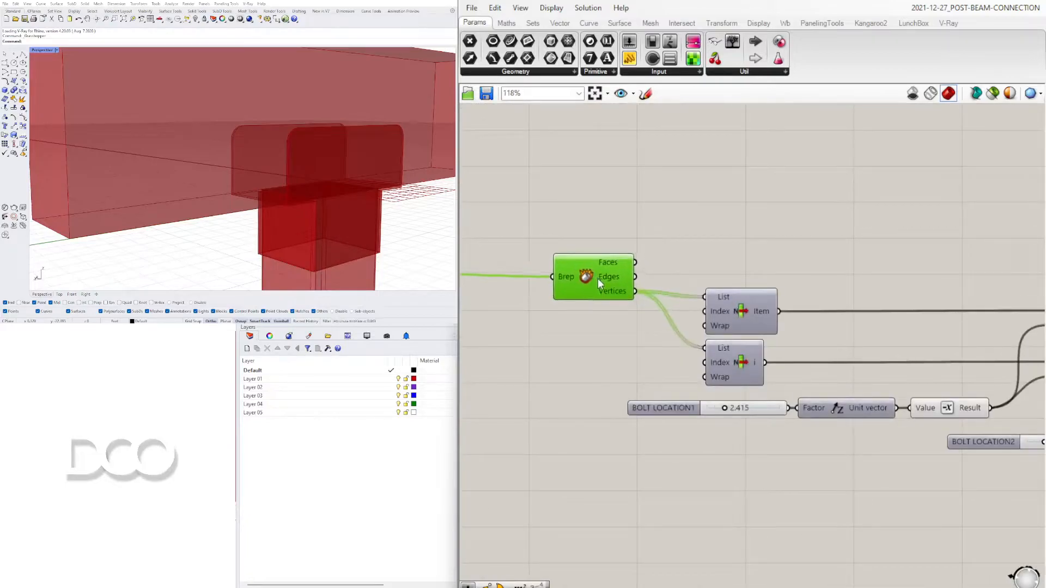
pyautogui.moveTo(291, 166); pyautogui.dragTo(331, 158, button='right')
pyautogui.scroll(4, 353, 154)
pyautogui.scroll(-5, 333, 158)
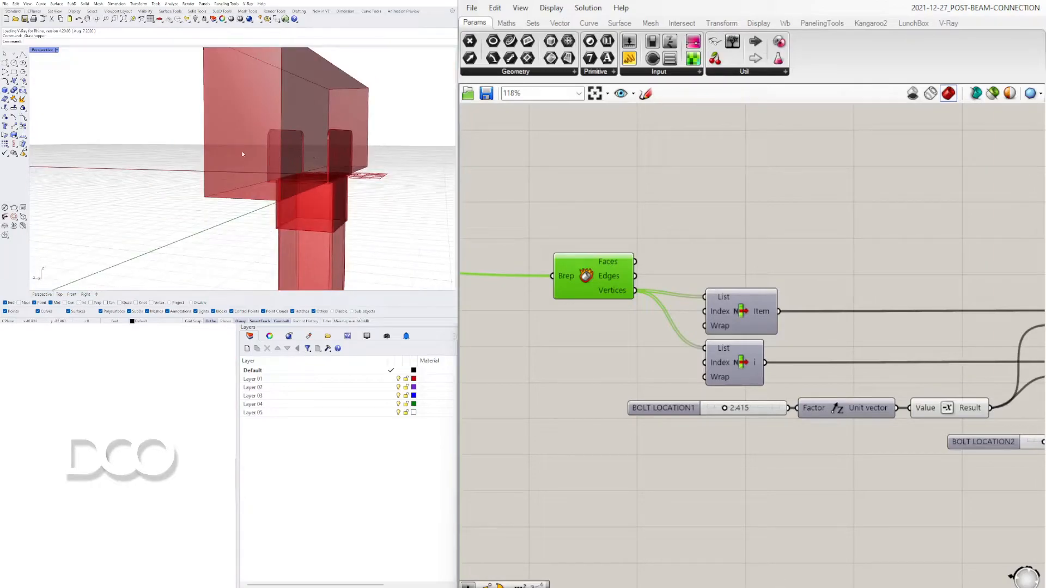
pyautogui.moveTo(243, 155); pyautogui.dragTo(273, 156, button='right')
pyautogui.scroll(-4, 779, 219)
pyautogui.moveTo(897, 297); pyautogui.dragTo(567, 353, button='right')
pyautogui.scroll(4, 872, 318)
pyautogui.click(859, 303)
pyautogui.moveTo(886, 325); pyautogui.dragTo(739, 328, button='right')
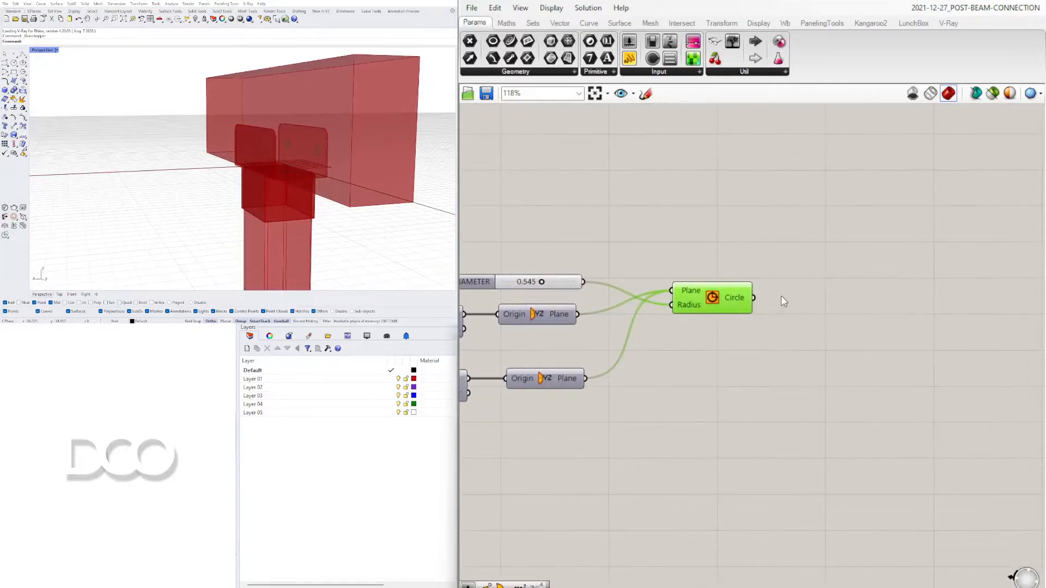
pyautogui.doubleClick(821, 306)
pyautogui.click(548, 402)
pyautogui.moveTo(404, 164); pyautogui.dragTo(325, 153, button='right')
pyautogui.scroll(5, 335, 161)
pyautogui.scroll(5, 335, 163)
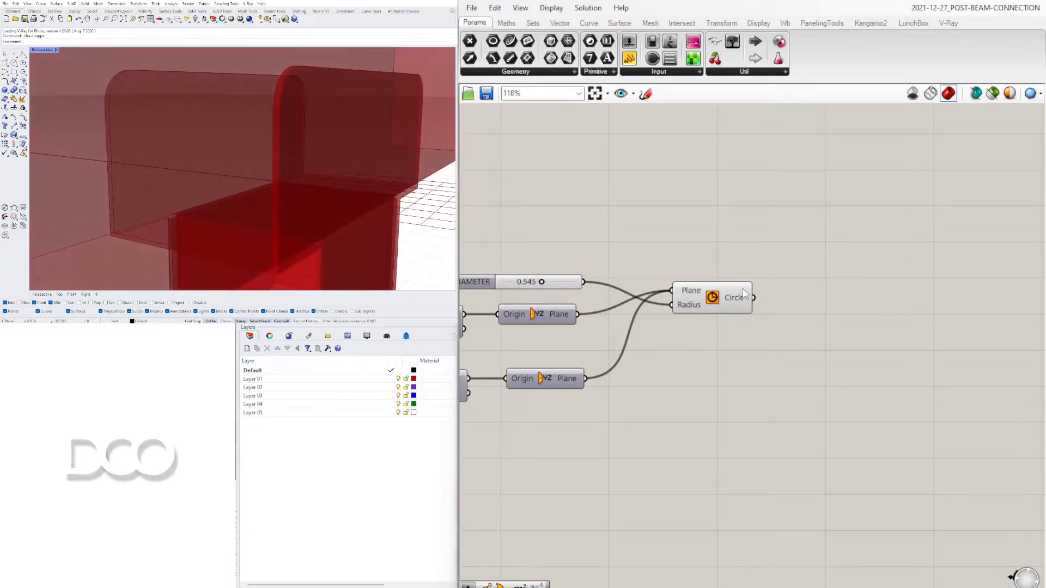
# Add a Boundary Surfaces component and connect the Circle output to its Edges input.
pyautogui.doubleClick(831, 297)
pyautogui.write('BOUND')
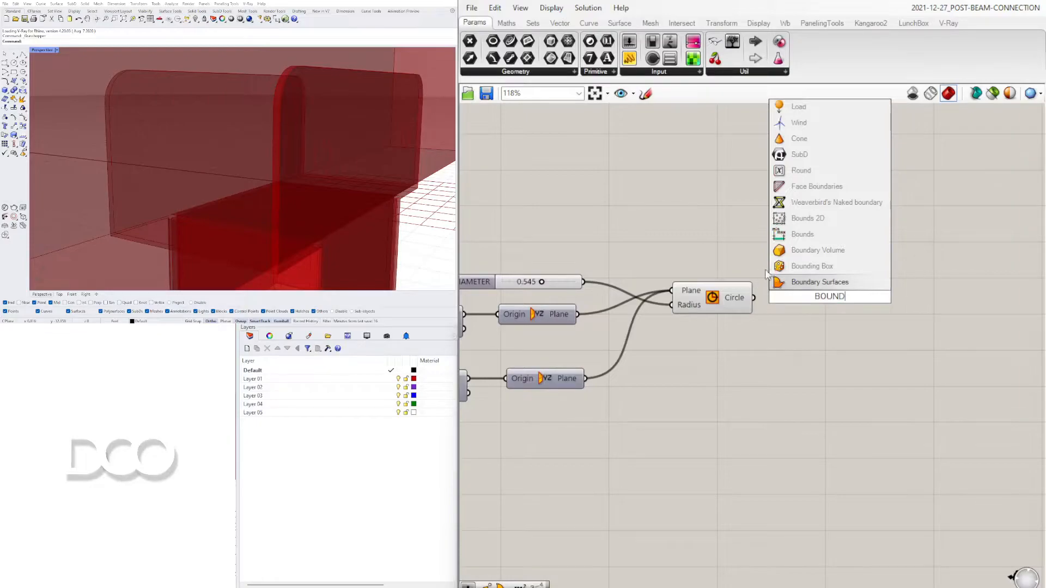
pyautogui.click(795, 282)
pyautogui.moveTo(791, 302); pyautogui.dragTo(788, 298)
pyautogui.moveTo(820, 290); pyautogui.dragTo(799, 290)
# Turn off the Circle component's preview and move Boundary Surfaces slightly away from it.
pyautogui.rightClick(712, 302)
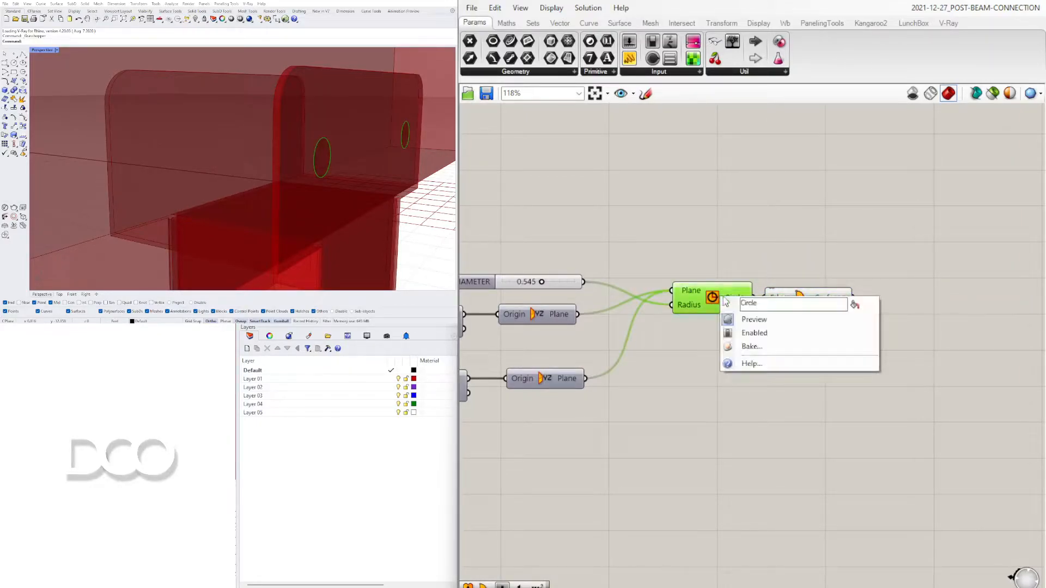
pyautogui.click(744, 320)
pyautogui.moveTo(743, 320); pyautogui.dragTo(588, 295, button='right')
pyautogui.moveTo(673, 273); pyautogui.dragTo(704, 273)
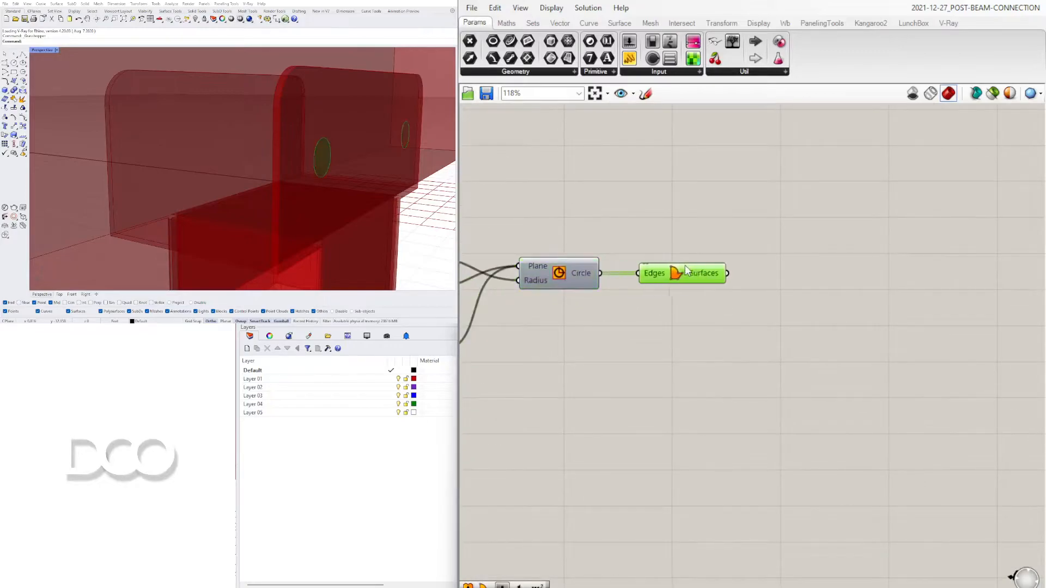
# Add an Extrude component, connect the Boundary Surfaces output to its Base input, and space the two components apart.
pyautogui.doubleClick(807, 288)
pyautogui.write('EXT')
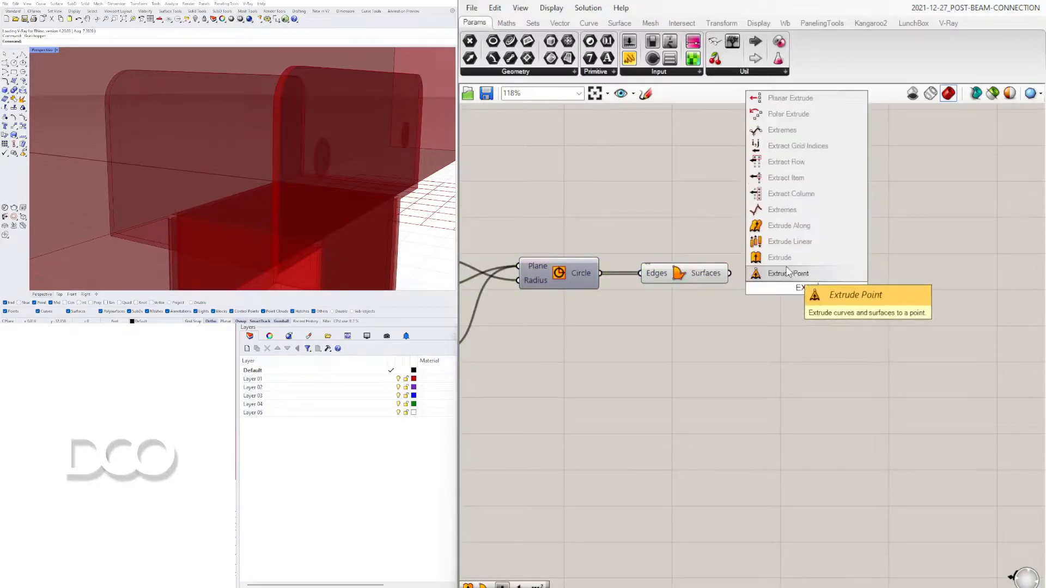
pyautogui.write('R')
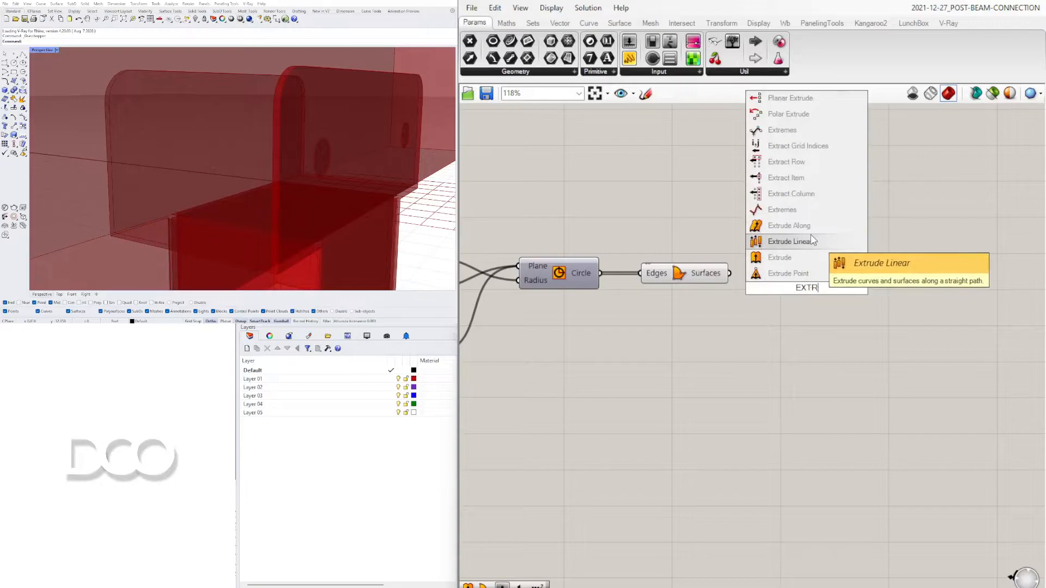
pyautogui.write('UDES')
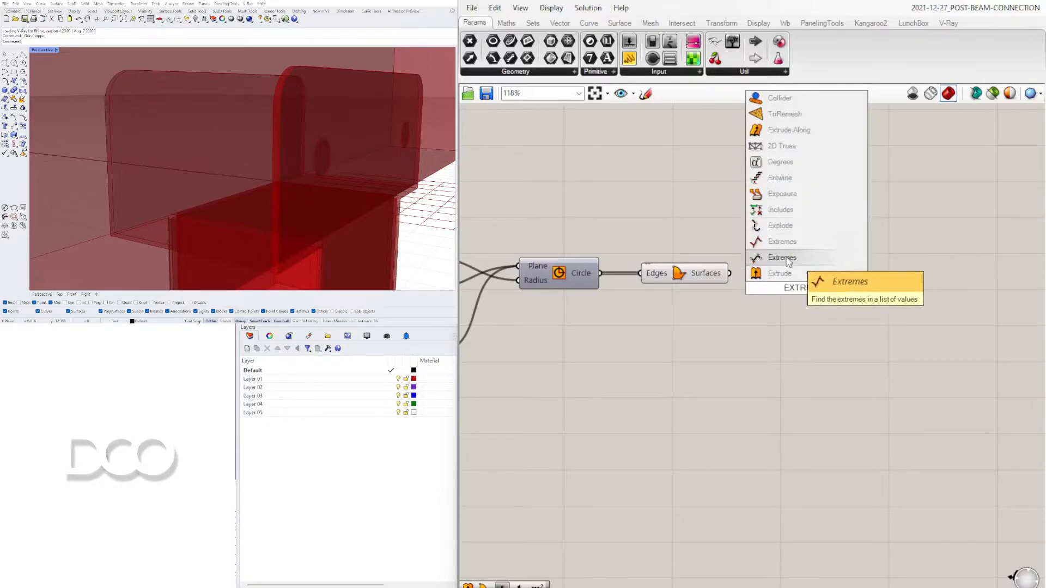
pyautogui.click(782, 274)
pyautogui.click(704, 269)
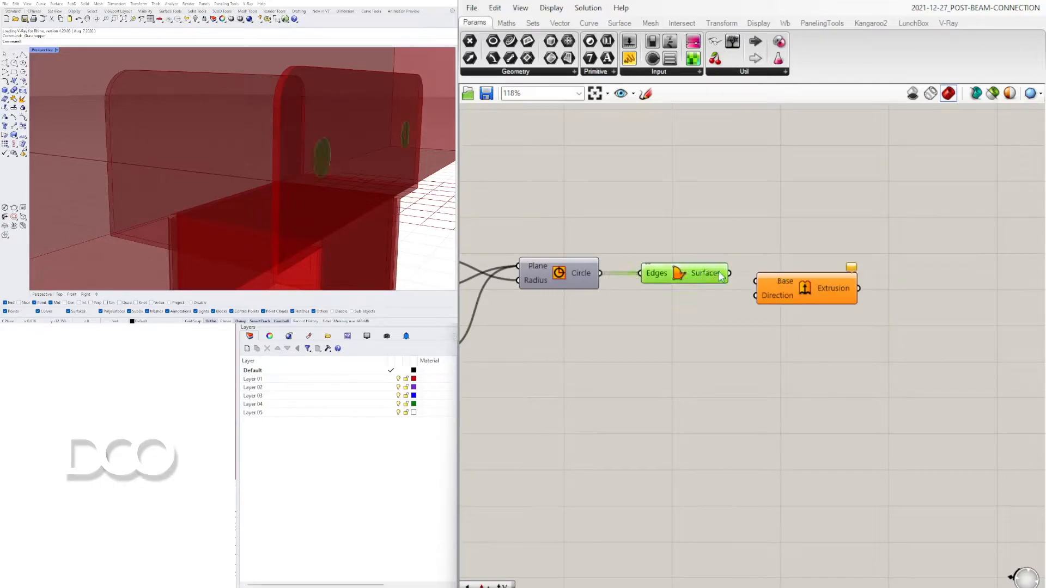
pyautogui.moveTo(809, 292); pyautogui.dragTo(938, 285)
pyautogui.click(678, 277)
pyautogui.moveTo(678, 278); pyautogui.dragTo(667, 278)
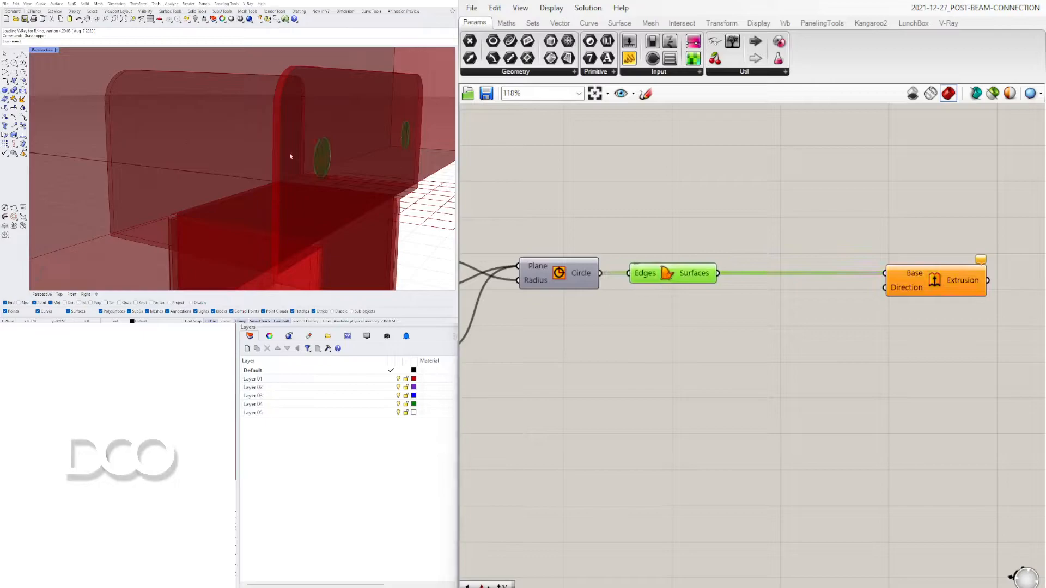
pyautogui.moveTo(144, 269); pyautogui.dragTo(37, 289, button='right')
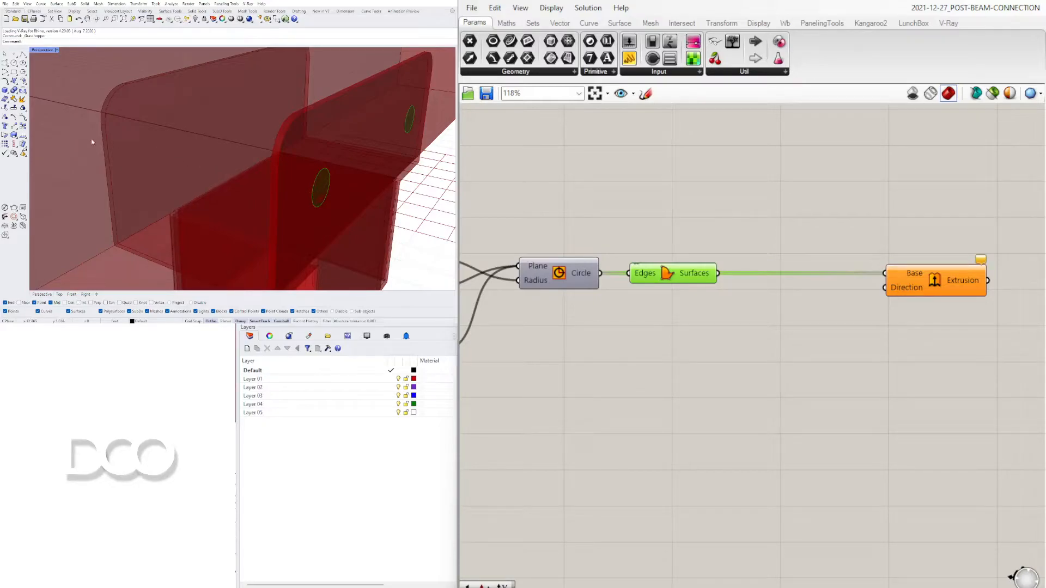
pyautogui.doubleClick(759, 333)
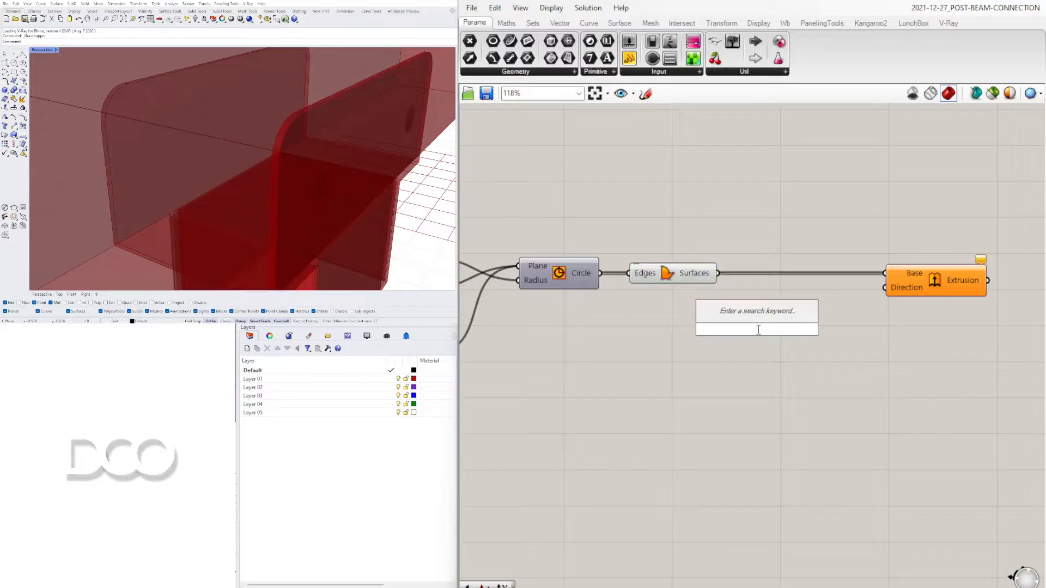
pyautogui.write('AMPL')
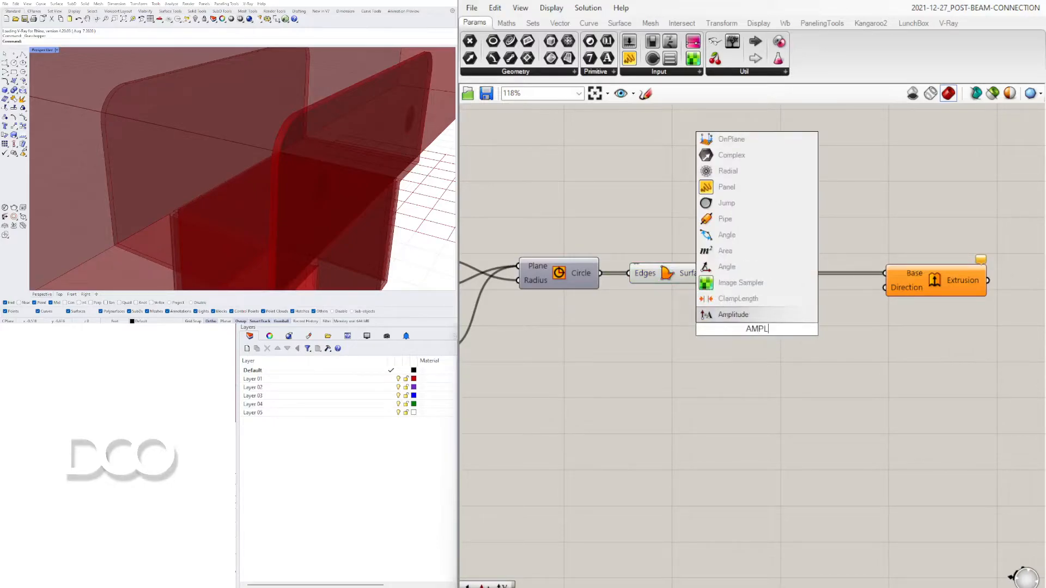
pyautogui.click(725, 317)
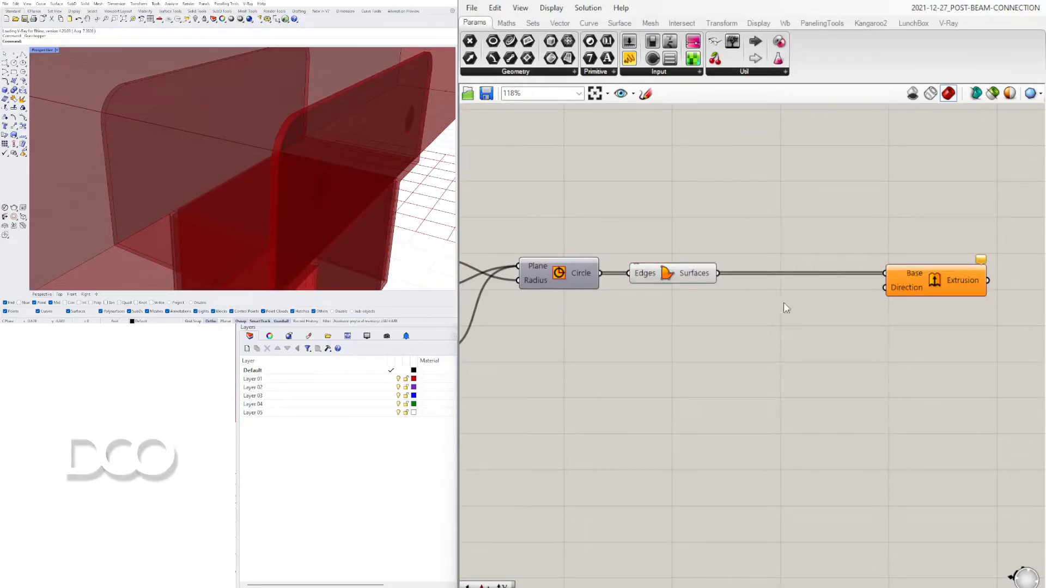
# Add a Unit X vector component below Boundary Surfaces and connect its Unit vector output to the Extrude's Direction input.
pyautogui.doubleClick(778, 382)
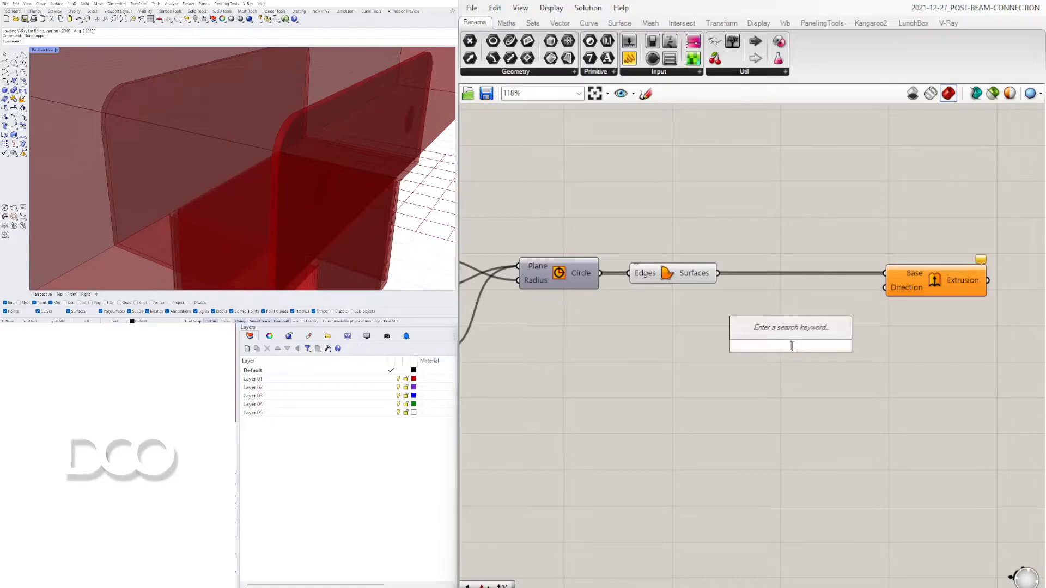
pyautogui.write('X')
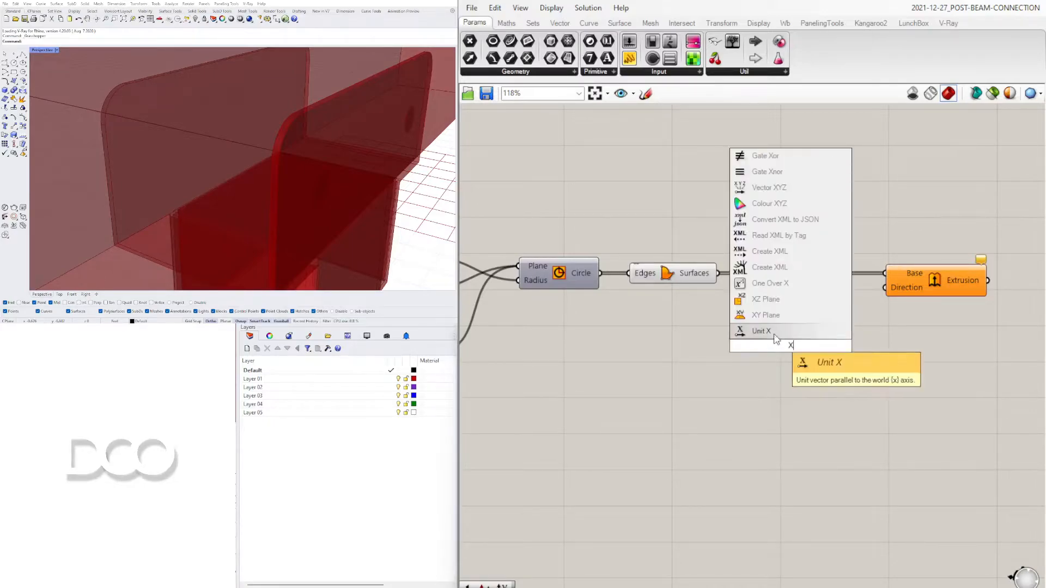
pyautogui.click(774, 334)
pyautogui.moveTo(797, 348); pyautogui.dragTo(762, 323)
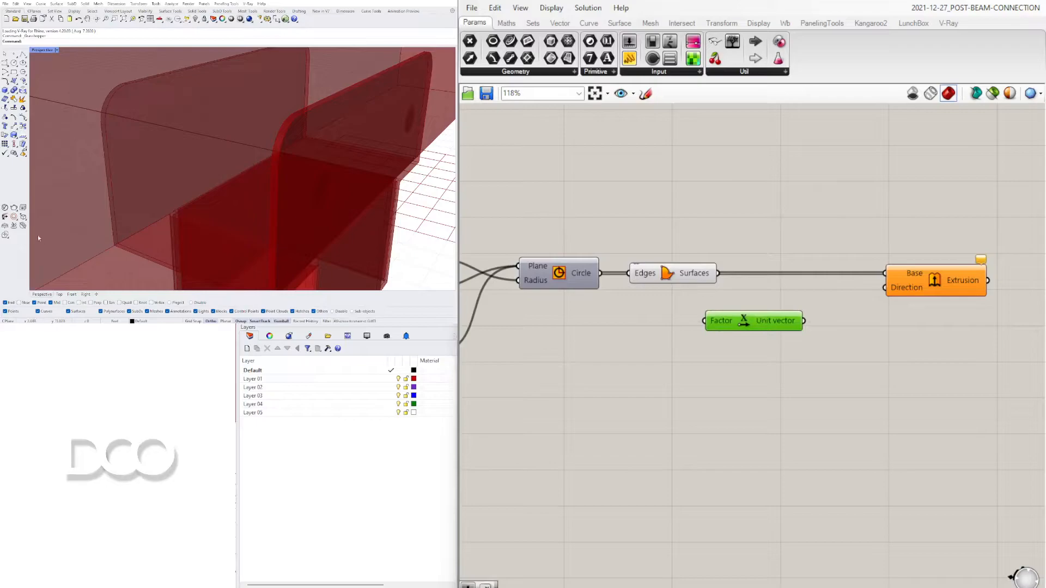
pyautogui.moveTo(42, 283); pyautogui.dragTo(52, 260, button='right')
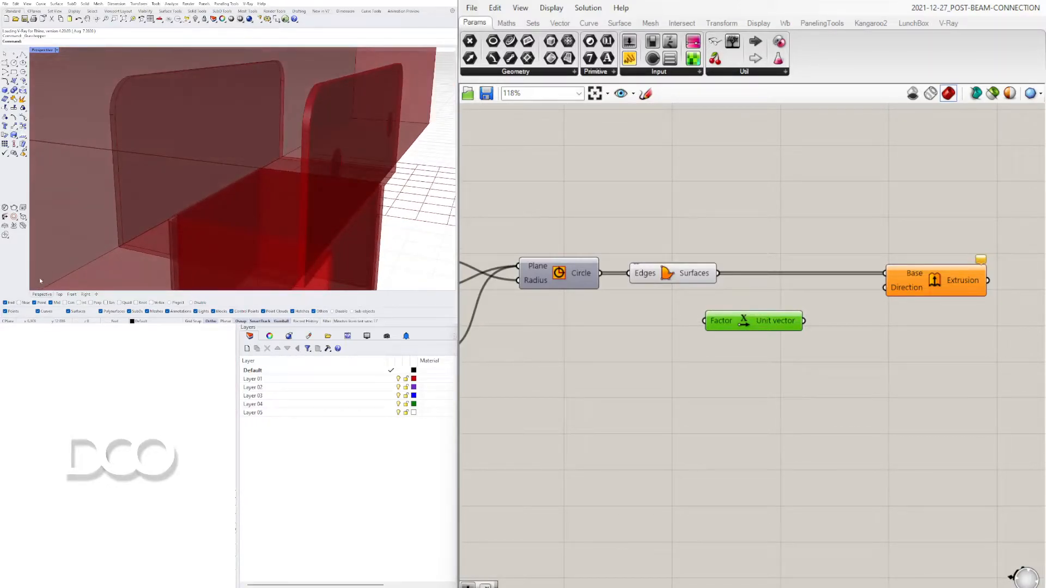
pyautogui.moveTo(804, 321); pyautogui.dragTo(885, 287)
pyautogui.click(863, 369)
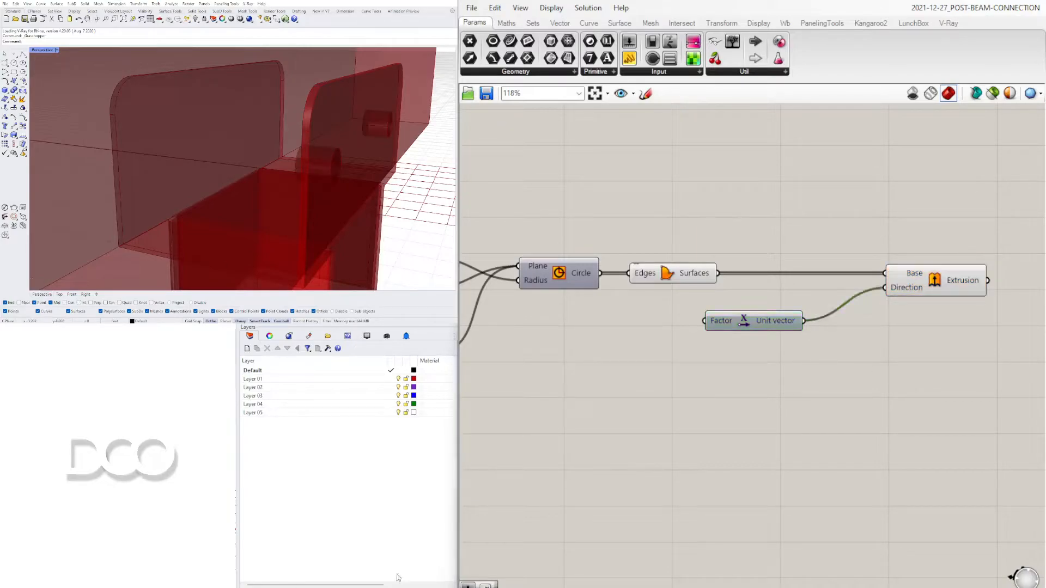
# Shift the Extrude and Unit X components closer to the Circle component.
pyautogui.moveTo(956, 386); pyautogui.dragTo(787, 241)
pyautogui.moveTo(930, 292); pyautogui.dragTo(860, 291)
pyautogui.click(774, 307)
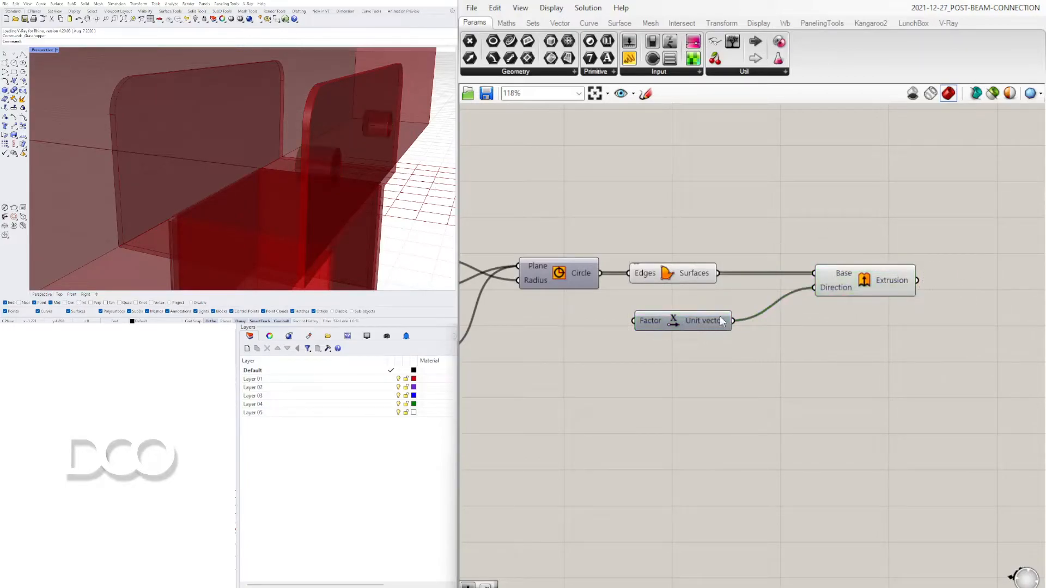
# Inspect the bolt-hole extrusions at the connection and trace the definition back through the connection components to the beam section.
pyautogui.moveTo(655, 323)
pyautogui.scroll(-10, 293, 181)
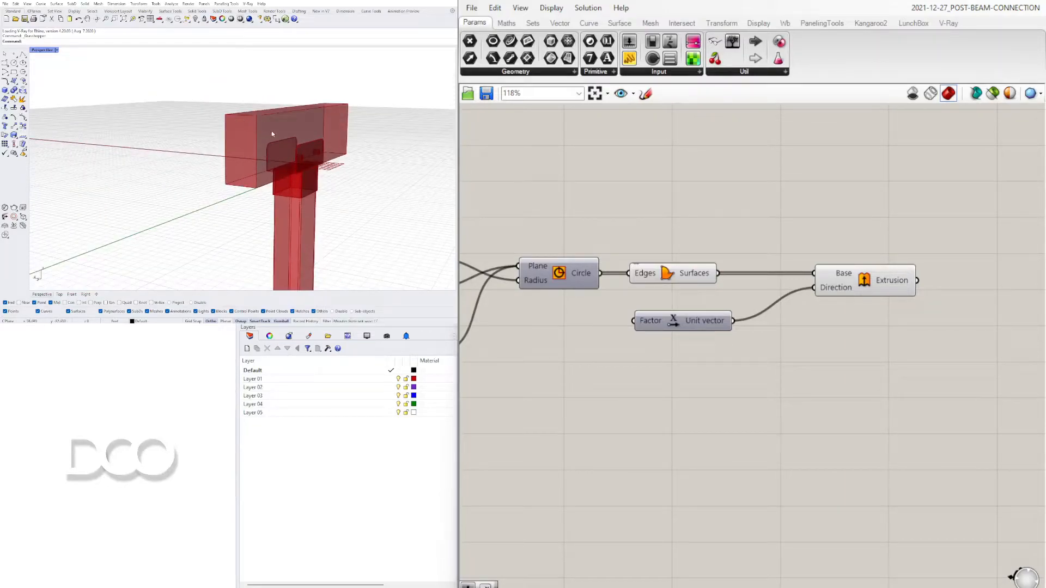
pyautogui.scroll(5, 268, 131)
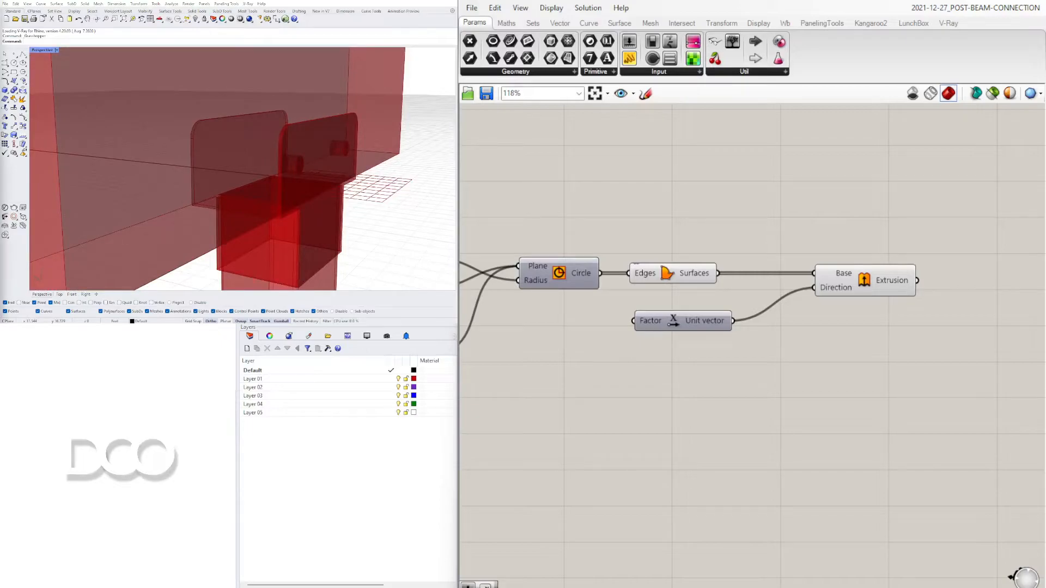
pyautogui.scroll(-4, 576, 310)
pyautogui.moveTo(625, 389); pyautogui.dragTo(883, 348, button='right')
pyautogui.moveTo(628, 331); pyautogui.dragTo(829, 327, button='right')
pyautogui.scroll(4, 537, 257)
pyautogui.moveTo(537, 256); pyautogui.dragTo(979, 244, button='right')
pyautogui.scroll(-4, 633, 296)
pyautogui.moveTo(632, 296); pyautogui.dragTo(975, 295, button='right')
pyautogui.scroll(3, 654, 191)
pyautogui.moveTo(586, 203); pyautogui.dragTo(711, 277, button='right')
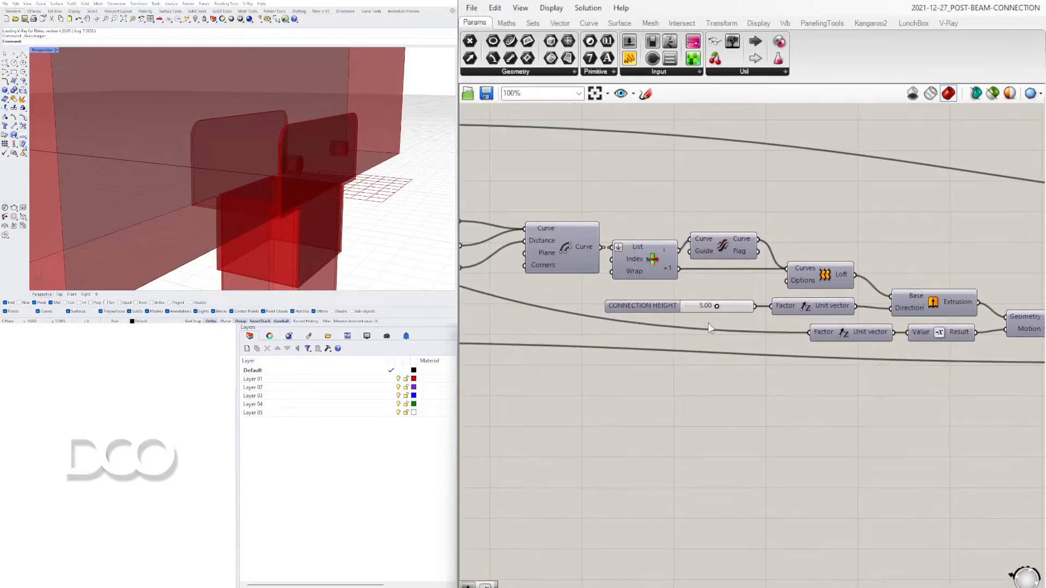
pyautogui.moveTo(574, 377); pyautogui.dragTo(988, 382, button='right')
pyautogui.moveTo(657, 343); pyautogui.dragTo(1008, 346, button='right')
pyautogui.moveTo(698, 356); pyautogui.dragTo(736, 338, button='right')
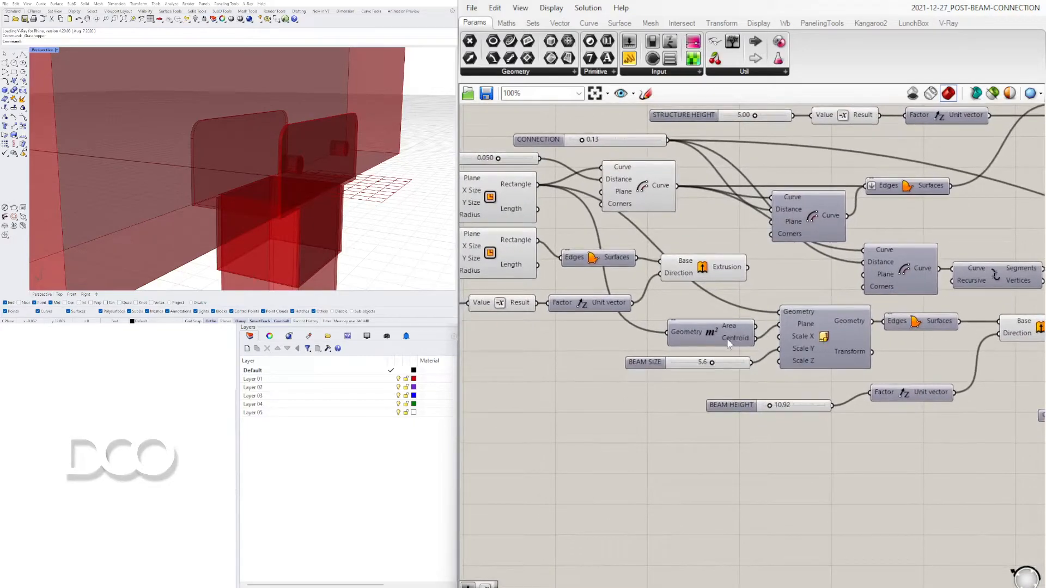
# Select the beam's Scale component and the unfilleted Rectangle component to examine the structure outline in the model.
pyautogui.rightClick(647, 346)
pyautogui.click(812, 333)
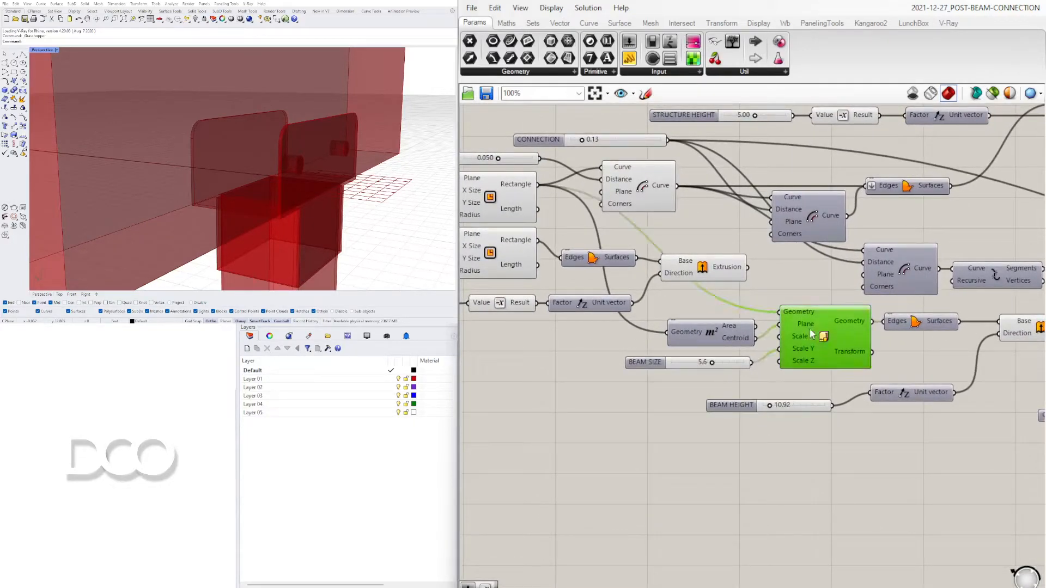
pyautogui.moveTo(807, 325); pyautogui.dragTo(1018, 364, button='right')
pyautogui.click(702, 232)
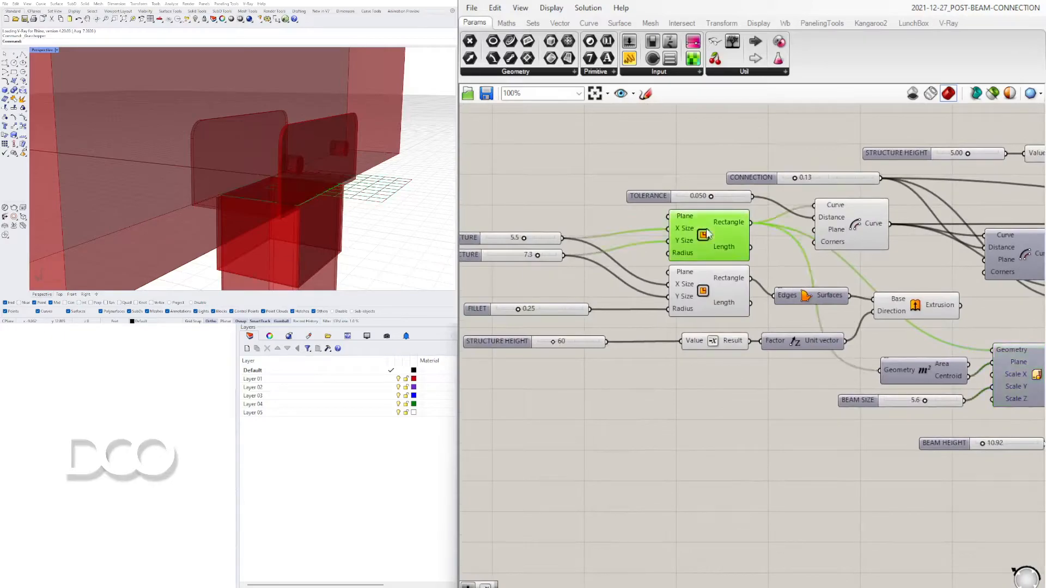
pyautogui.moveTo(558, 265); pyautogui.dragTo(711, 275, button='right')
pyautogui.scroll(3, 604, 264)
pyautogui.moveTo(421, 158); pyautogui.dragTo(338, 166, button='right')
pyautogui.scroll(6, 268, 163)
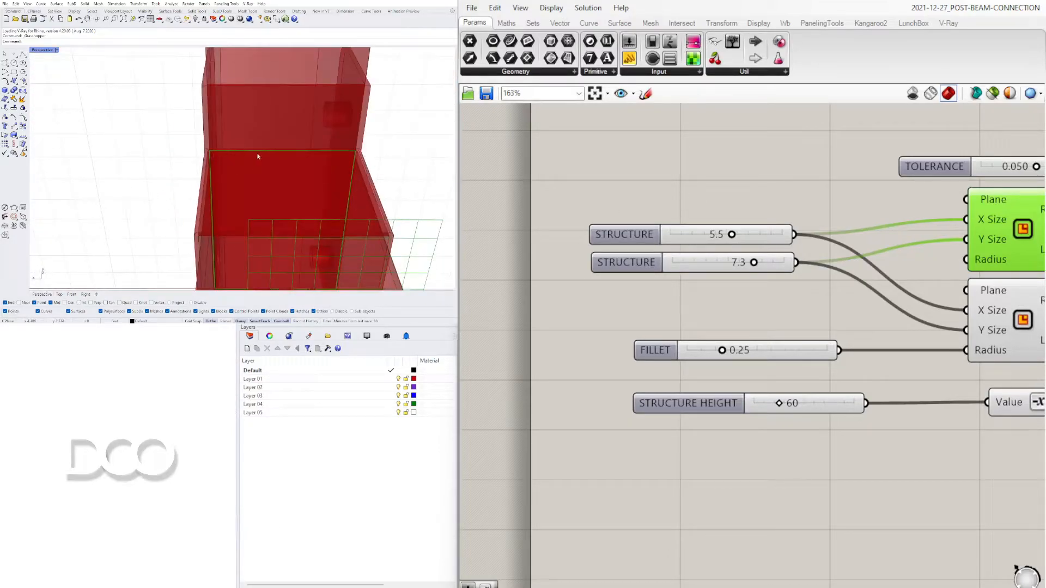
pyautogui.moveTo(303, 144); pyautogui.dragTo(272, 141, button='right')
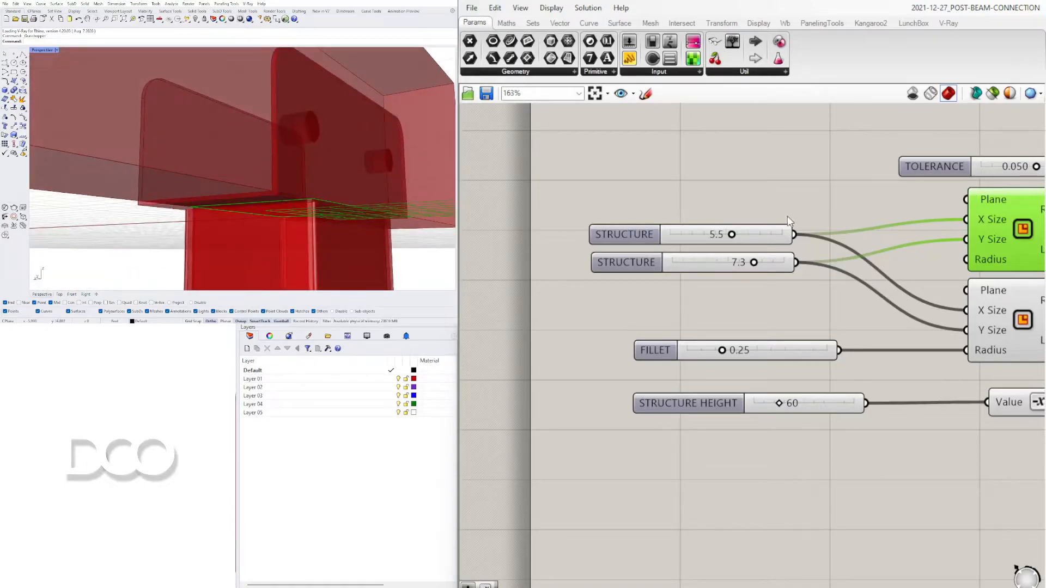
# Examine the Rectangle and offset Curve components and compare the highlighted outline with the post's faces at the connection.
pyautogui.scroll(-3, 788, 216)
pyautogui.moveTo(788, 217); pyautogui.dragTo(523, 260, button='right')
pyautogui.moveTo(896, 185); pyautogui.dragTo(634, 224, button='right')
pyautogui.scroll(2, 641, 227)
pyautogui.scroll(-2, 691, 231)
pyautogui.moveTo(565, 249); pyautogui.dragTo(812, 242, button='right')
pyautogui.scroll(8, 562, 252)
pyautogui.scroll(2, 562, 232)
pyautogui.scroll(-5, 812, 242)
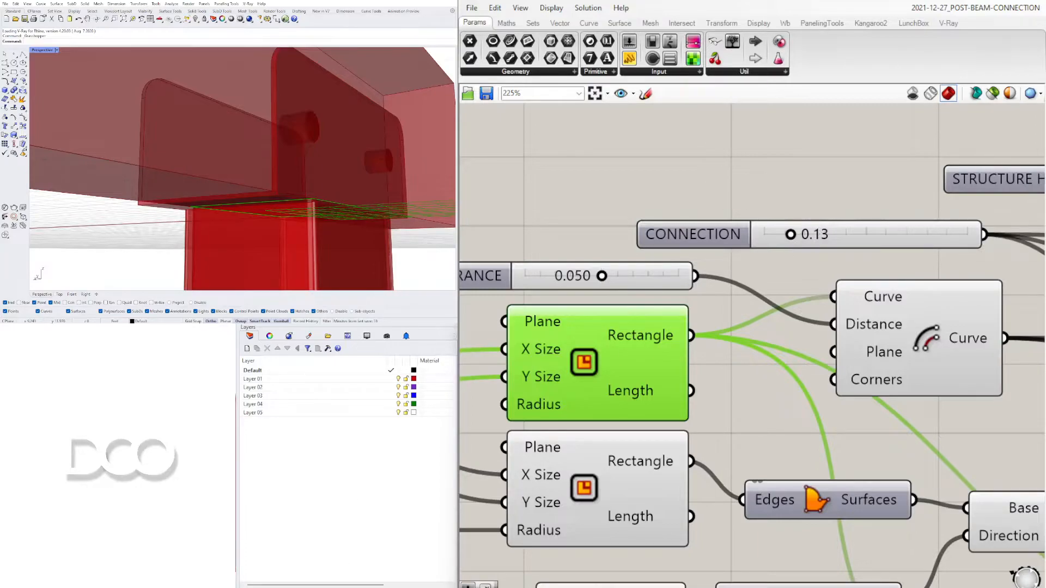
pyautogui.moveTo(201, 199); pyautogui.dragTo(288, 199, button='right')
pyautogui.scroll(-3, 918, 238)
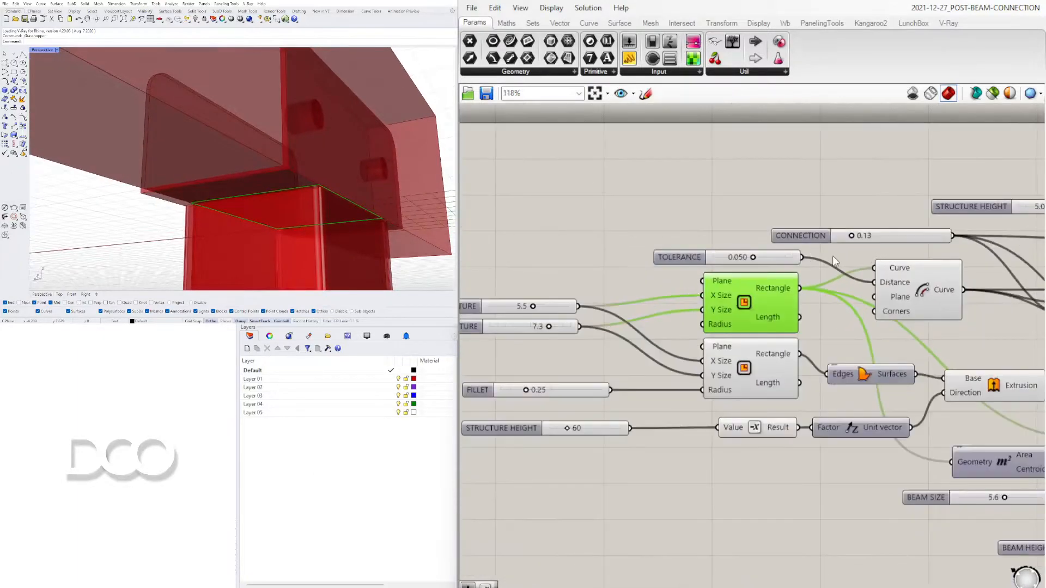
# Examine the CONNECTION and TOLERANCE sliders and inspect the plate edges and clearance around the post in the model.
pyautogui.scroll(2, 832, 256)
pyautogui.click(618, 260)
pyautogui.click(791, 234)
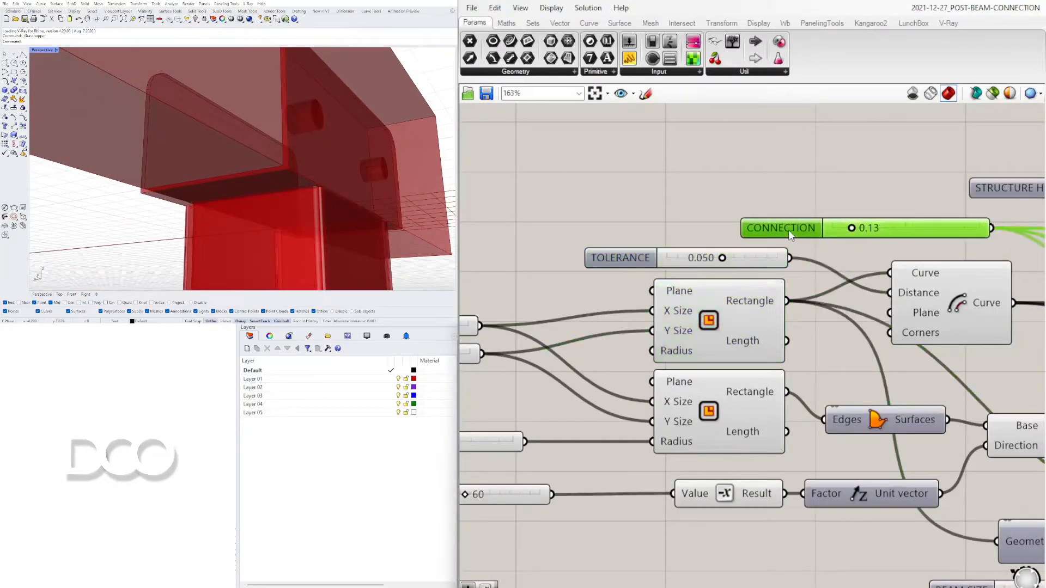
pyautogui.click(645, 253)
pyautogui.moveTo(229, 179); pyautogui.dragTo(295, 188, button='right')
pyautogui.scroll(5, 349, 213)
pyautogui.moveTo(348, 217)
pyautogui.mouseDown(button='right')
pyautogui.moveTo(349, 204)
pyautogui.moveTo(347, 218)
pyautogui.mouseUp(button='right')
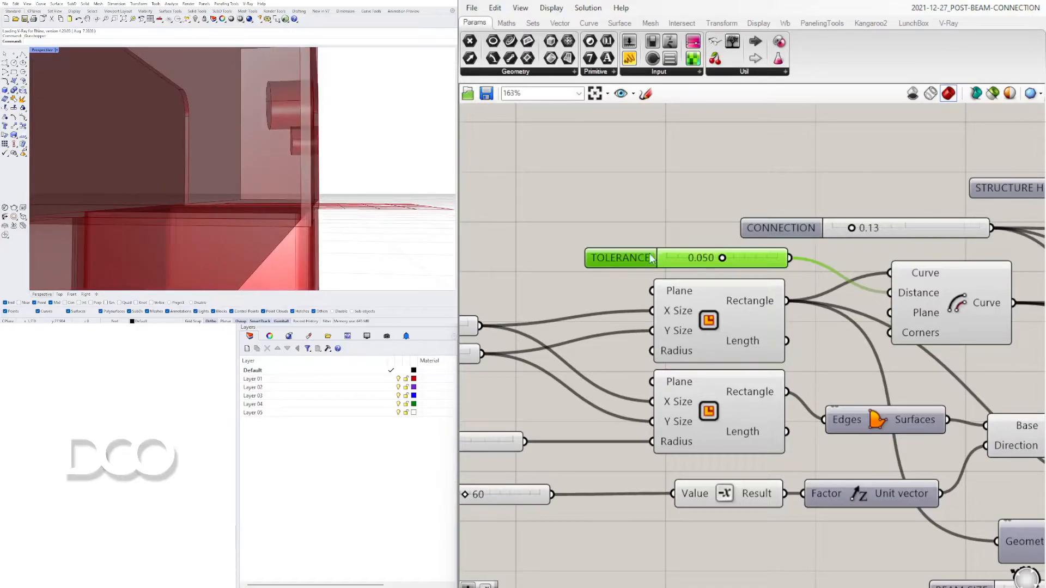
pyautogui.scroll(-5, 234, 145)
pyautogui.moveTo(234, 145); pyautogui.dragTo(195, 159, button='right')
pyautogui.scroll(4, 194, 159)
pyautogui.moveTo(260, 158); pyautogui.dragTo(231, 158, button='right')
pyautogui.scroll(3, 284, 102)
pyautogui.scroll(-3, 261, 179)
pyautogui.scroll(-4, 850, 284)
pyautogui.moveTo(850, 285); pyautogui.dragTo(545, 230, button='right')
pyautogui.scroll(2, 541, 220)
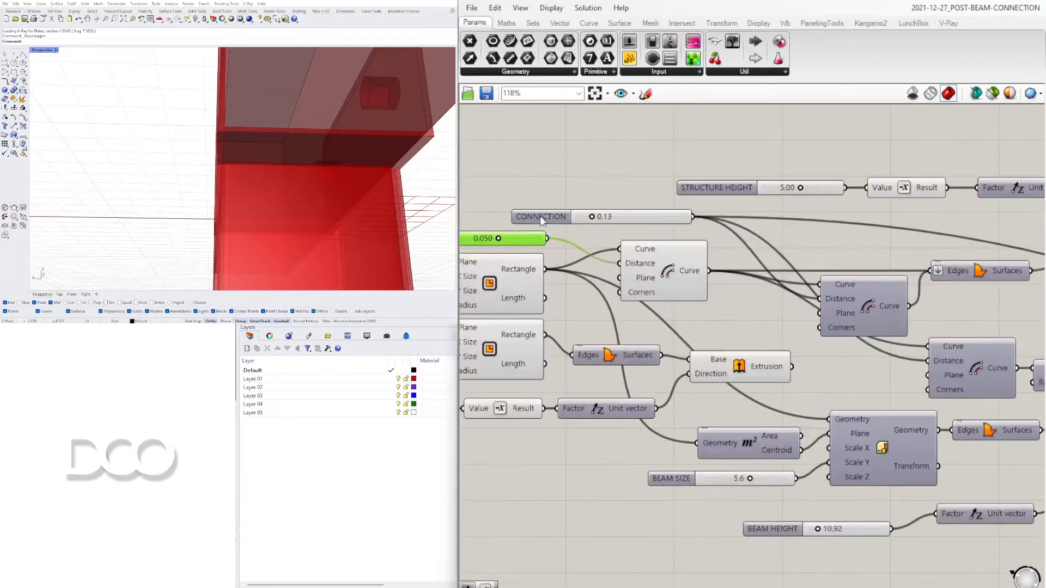
pyautogui.scroll(-2, 553, 300)
# Add a Multiplication component in the empty canvas area below the beam components.
pyautogui.doubleClick(781, 504)
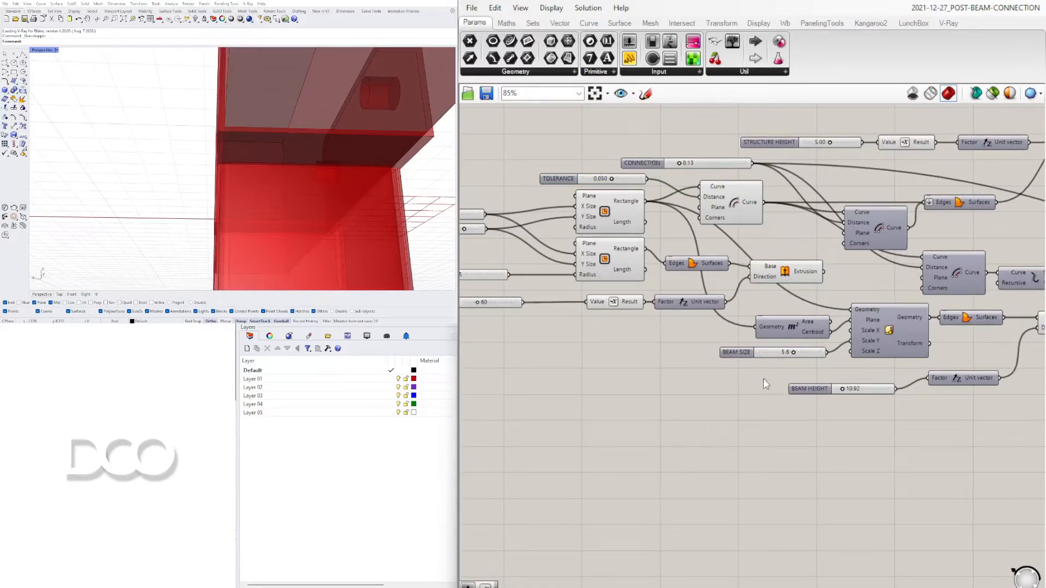
pyautogui.doubleClick(759, 492)
pyautogui.write('*')
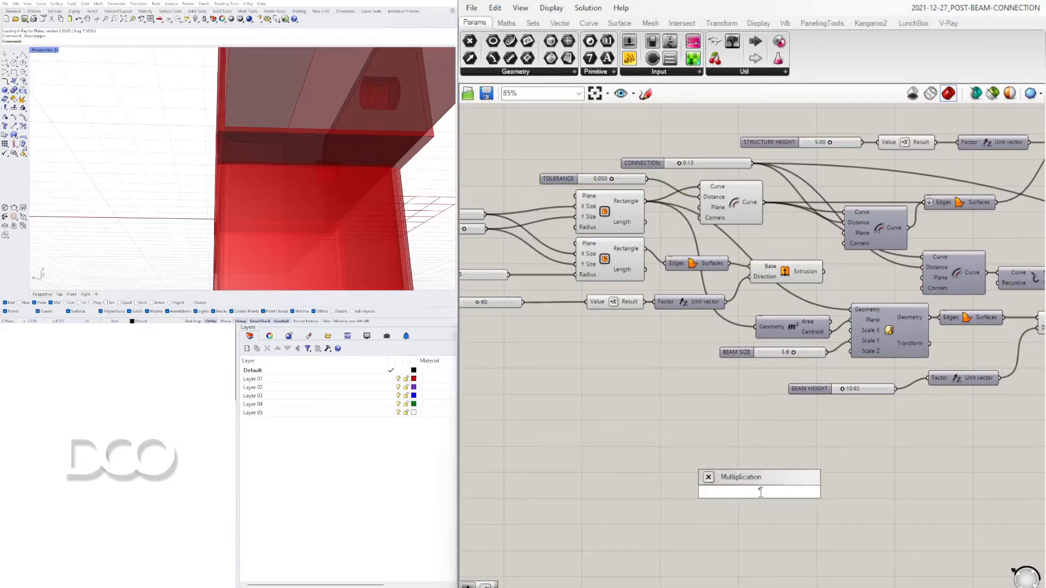
pyautogui.press('Return')
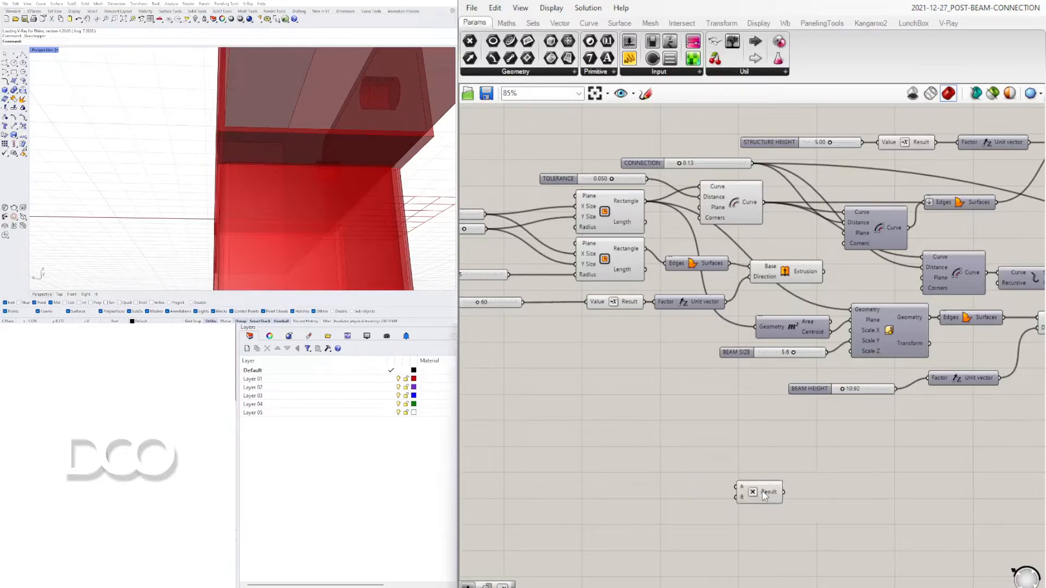
# Move the Multiplication component below the Colour Swatch and connect the CONNECTION slider to its A input.
pyautogui.scroll(-3, 764, 500)
pyautogui.moveTo(818, 498); pyautogui.dragTo(658, 454, button='right')
pyautogui.scroll(2, 629, 450)
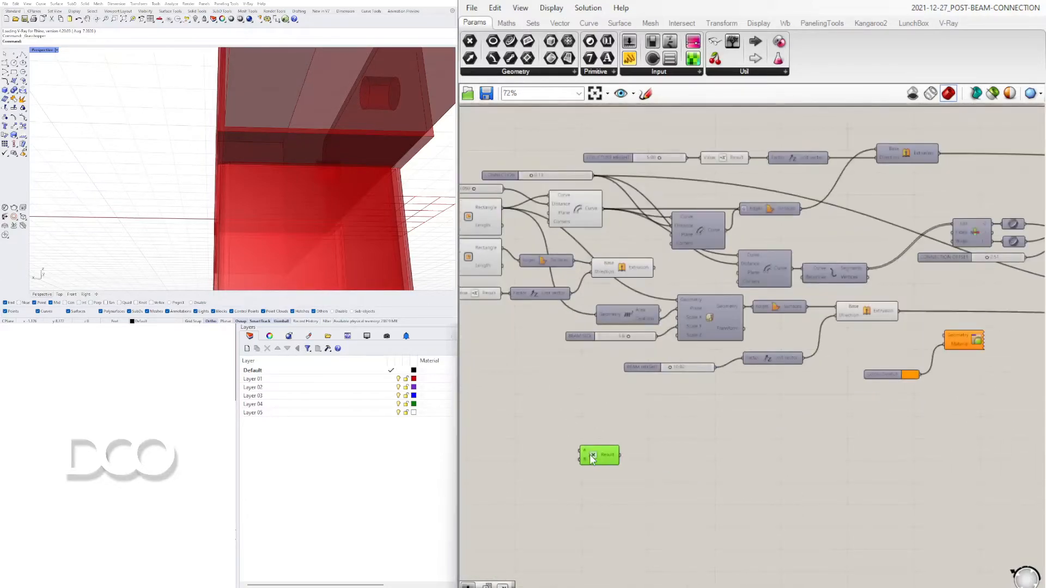
pyautogui.scroll(-1, 618, 450)
pyautogui.moveTo(924, 426); pyautogui.dragTo(1012, 404)
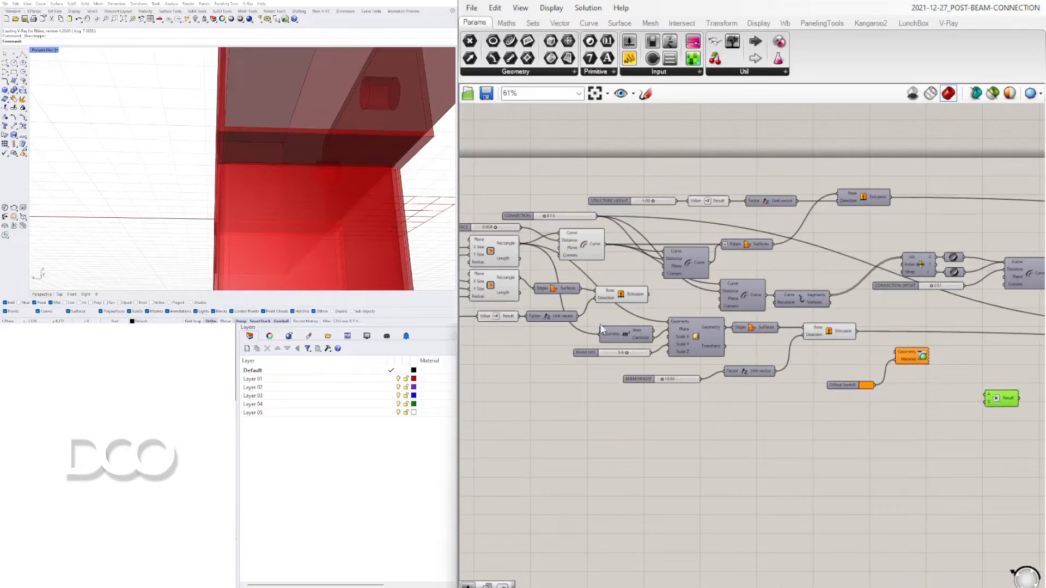
pyautogui.moveTo(598, 216); pyautogui.dragTo(927, 440)
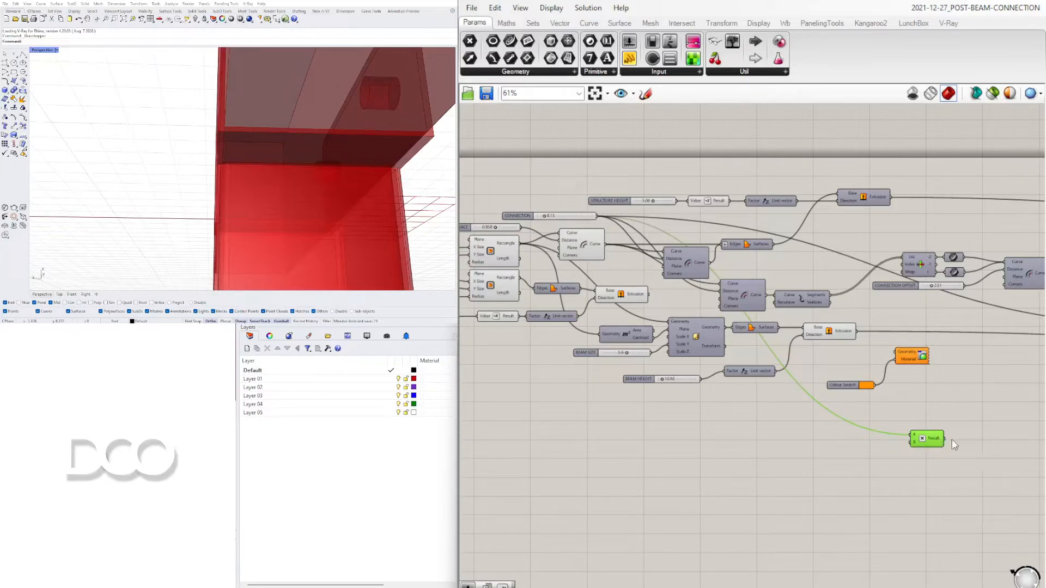
# Add an Addition component beside Multiplication and connect the Multiplication result to its B input.
pyautogui.doubleClick(950, 440)
pyautogui.write('+')
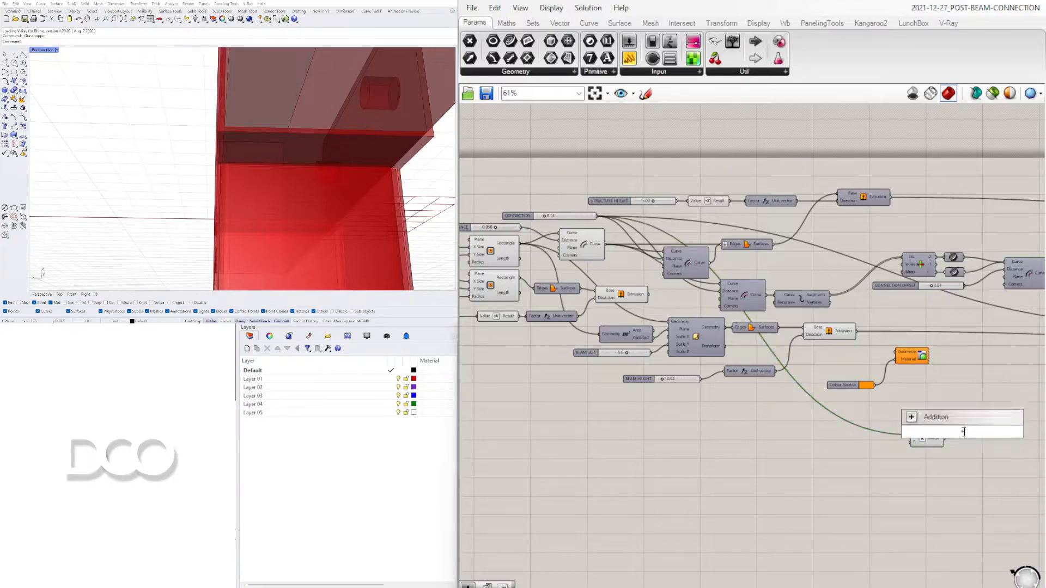
pyautogui.press('Return')
pyautogui.scroll(4, 952, 427)
pyautogui.moveTo(940, 450); pyautogui.dragTo(947, 443)
pyautogui.moveTo(960, 446); pyautogui.dragTo(982, 439)
# Connect the 5.5 STRUCTURE slider to the Addition component's A input.
pyautogui.click(836, 351)
pyautogui.scroll(-4, 820, 373)
pyautogui.moveTo(656, 386); pyautogui.dragTo(808, 401, button='right')
pyautogui.scroll(2, 530, 242)
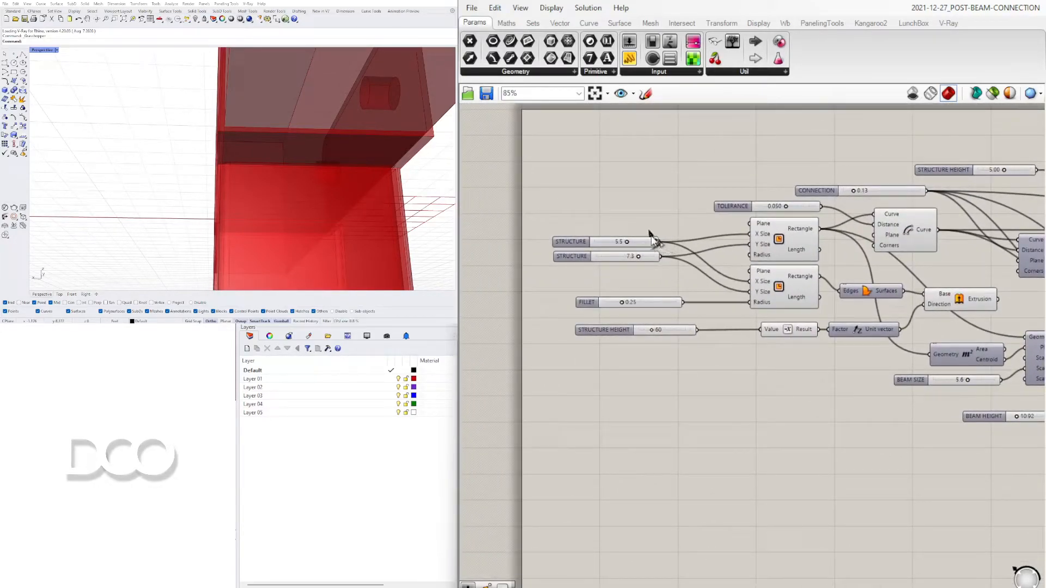
pyautogui.scroll(-6, 663, 267)
pyautogui.scroll(5, 843, 347)
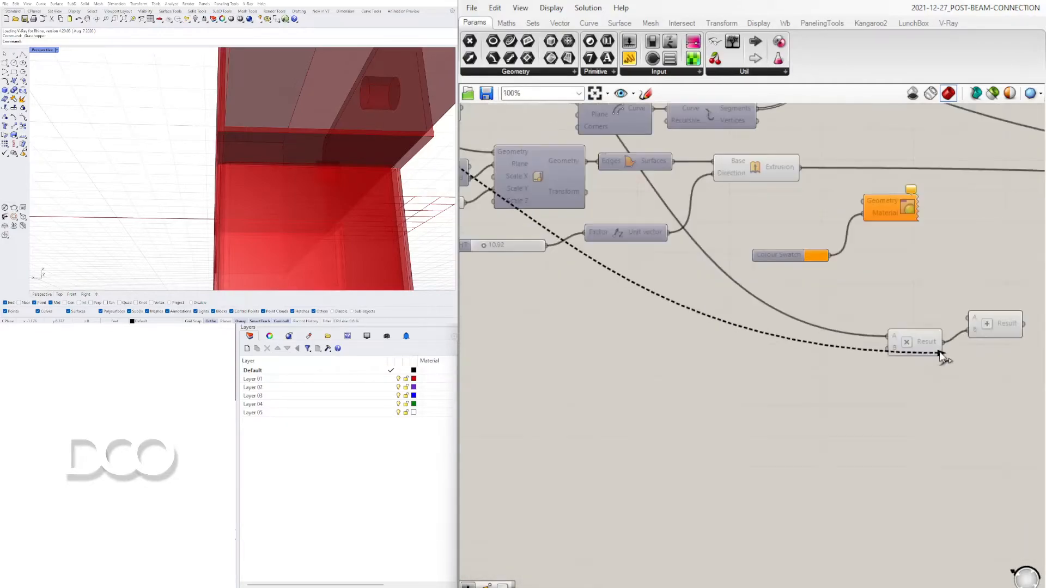
pyautogui.scroll(2, 871, 352)
pyautogui.click(865, 326)
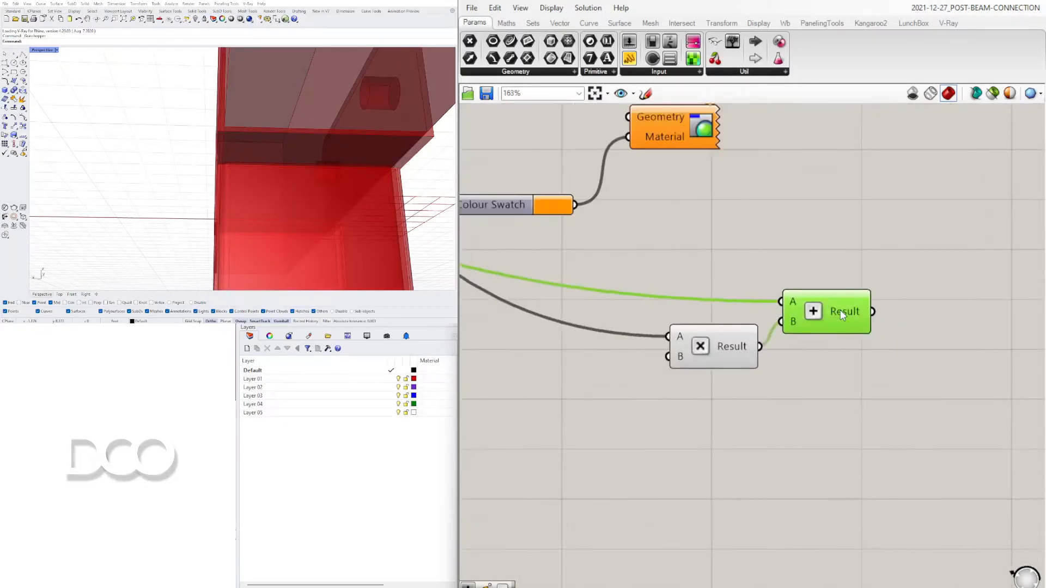
# Move the Multiplication and Addition components together across the canvas to just below the Circle and YZ Plane components.
pyautogui.scroll(-2, 845, 344)
pyautogui.moveTo(907, 423); pyautogui.dragTo(731, 310)
pyautogui.scroll(-6, 730, 317)
pyautogui.scroll(-5, 349, 158)
pyautogui.moveTo(365, 148)
pyautogui.mouseDown(button='right')
pyautogui.moveTo(318, 168)
pyautogui.moveTo(382, 138)
pyautogui.mouseUp(button='right')
pyautogui.scroll(4, 319, 168)
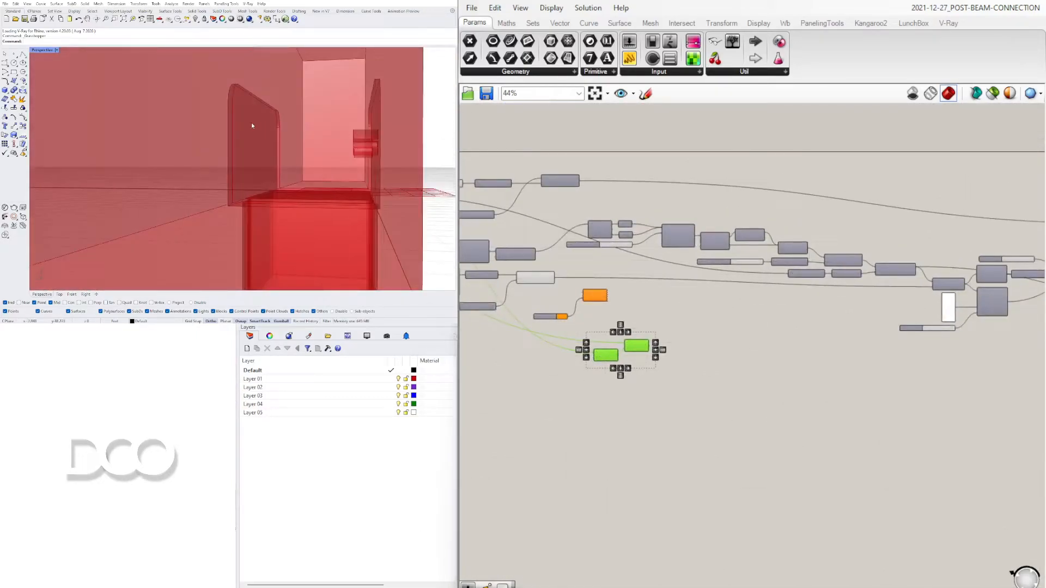
pyautogui.moveTo(707, 380); pyautogui.dragTo(521, 371, button='right')
pyautogui.moveTo(477, 340); pyautogui.dragTo(580, 338, button='right')
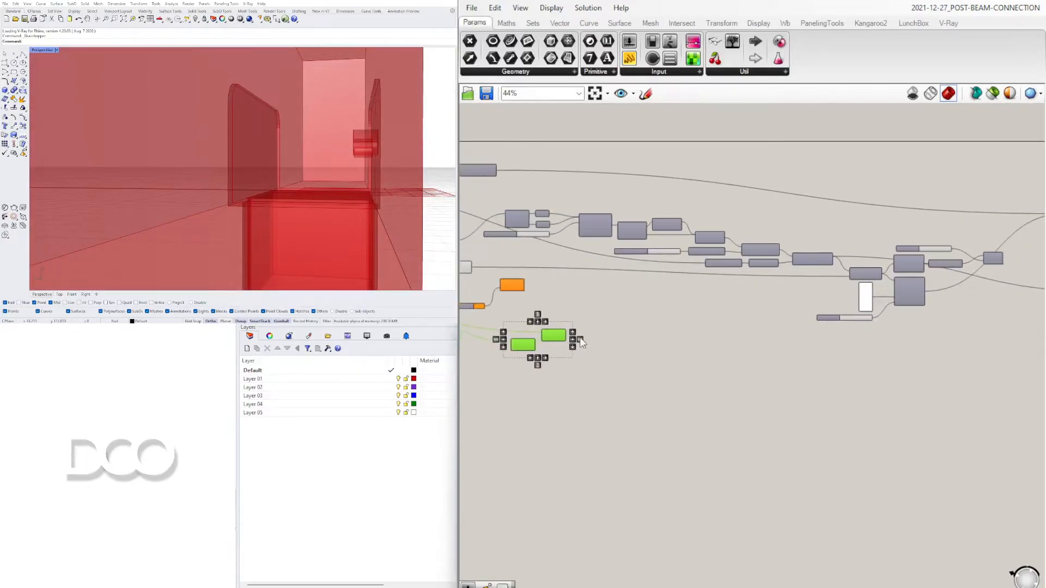
pyautogui.scroll(-4, 714, 403)
pyautogui.moveTo(555, 337); pyautogui.dragTo(962, 373)
pyautogui.scroll(-4, 744, 371)
pyautogui.scroll(4, 959, 376)
pyautogui.scroll(6, 964, 376)
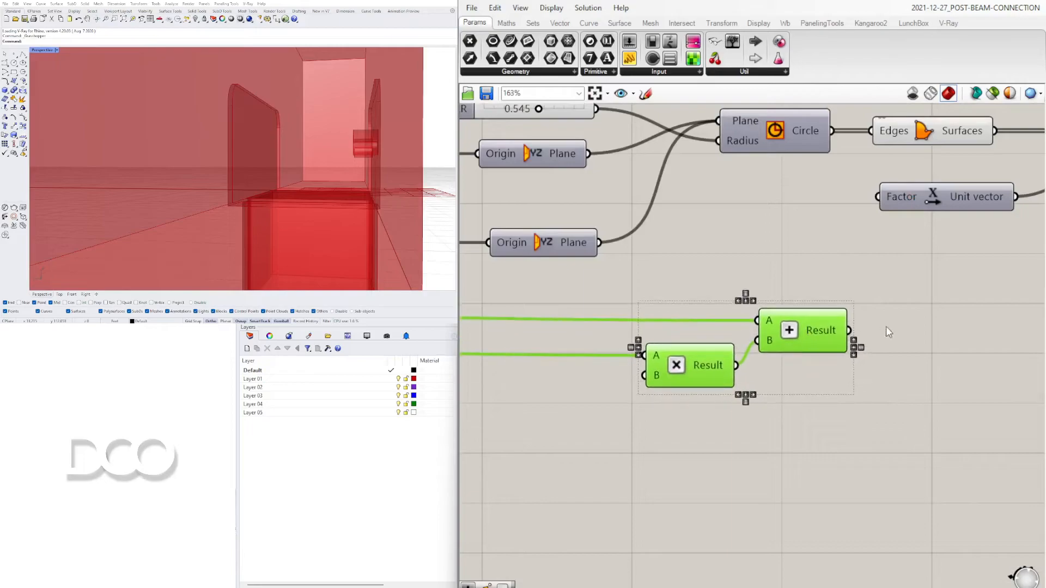
# Connect the Addition result to the Factor input of the Unit X component.
pyautogui.click(886, 326)
pyautogui.moveTo(849, 330); pyautogui.dragTo(880, 200)
pyautogui.moveTo(348, 218); pyautogui.dragTo(267, 145, button='right')
pyautogui.scroll(6, 275, 125)
# Examine in the Top view how far the bolt-hole extrusions reach through both connection plates.
pyautogui.doubleClick(41, 50)
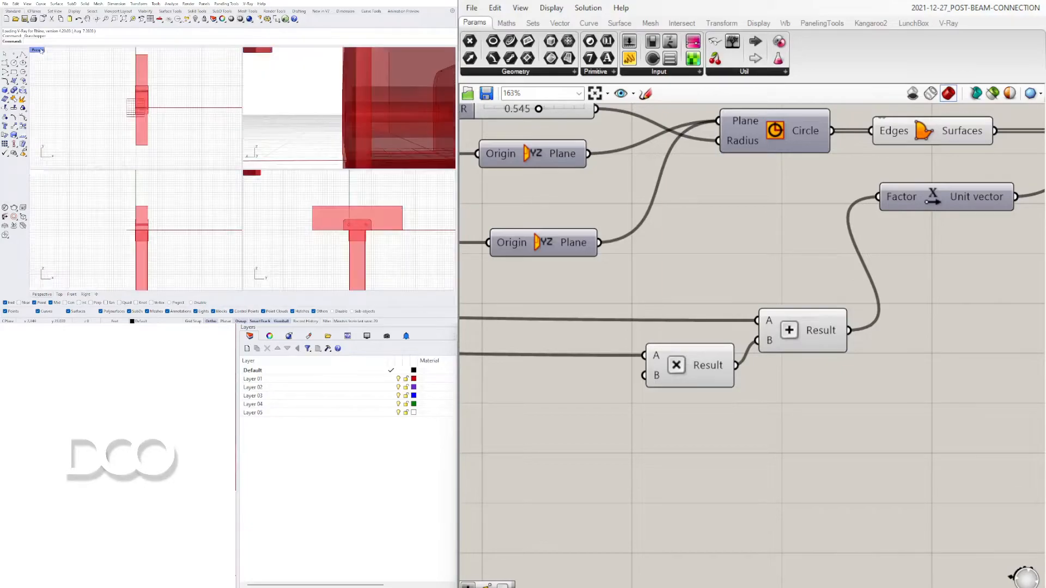
pyautogui.doubleClick(36, 51)
pyautogui.scroll(6, 256, 180)
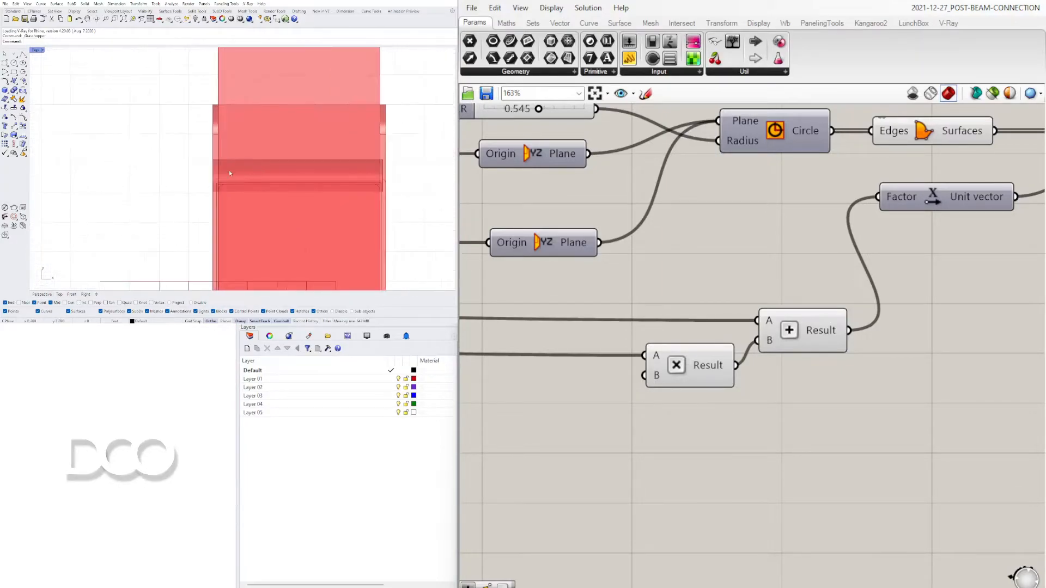
pyautogui.scroll(5, 279, 189)
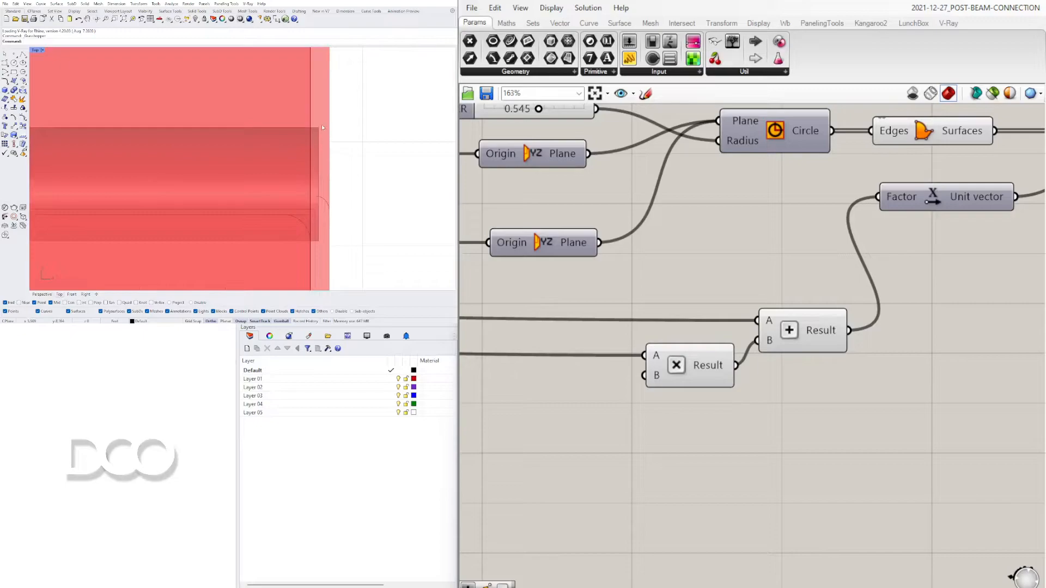
pyautogui.scroll(-8, 322, 127)
pyautogui.scroll(12, 196, 106)
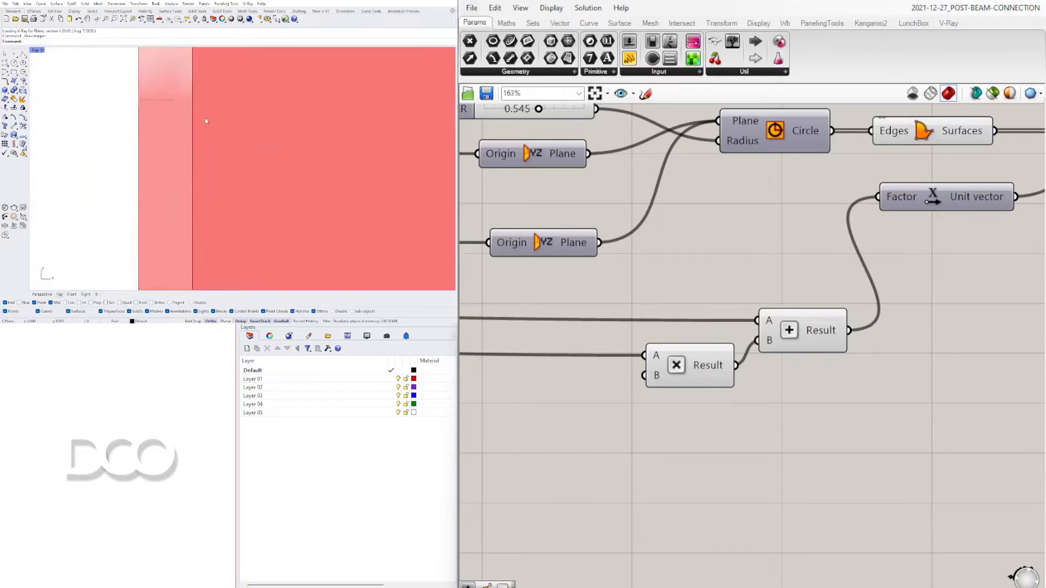
pyautogui.scroll(-12, 221, 131)
pyautogui.moveTo(415, 180); pyautogui.dragTo(346, 183, button='right')
pyautogui.scroll(6, 347, 182)
pyautogui.scroll(-3, 760, 408)
# Space the Multiplication component further from Addition and shift the Unit X component closer to the Extrude component.
pyautogui.moveTo(759, 408); pyautogui.dragTo(874, 393, button='right')
pyautogui.scroll(3, 856, 372)
pyautogui.moveTo(822, 360); pyautogui.dragTo(797, 374)
pyautogui.moveTo(826, 350); pyautogui.dragTo(642, 321, button='right')
pyautogui.scroll(-3, 642, 321)
pyautogui.moveTo(868, 299); pyautogui.dragTo(782, 348, button='right')
pyautogui.scroll(3, 783, 347)
pyautogui.moveTo(687, 232); pyautogui.dragTo(782, 252)
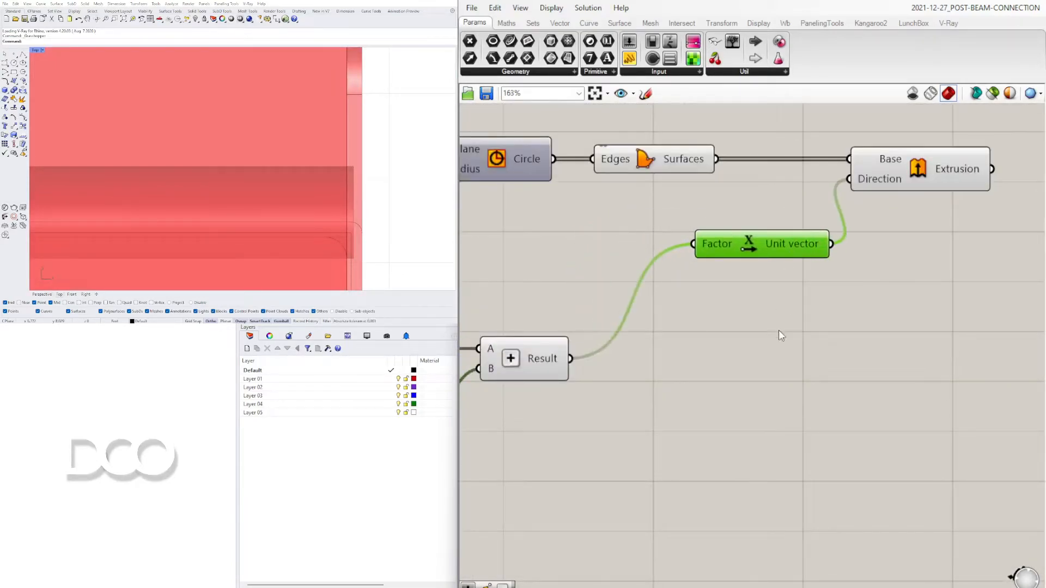
pyautogui.click(780, 302)
# Add a number slider set to 3 beside the Multiplication component.
pyautogui.moveTo(654, 399); pyautogui.dragTo(841, 397, button='right')
pyautogui.doubleClick(826, 392)
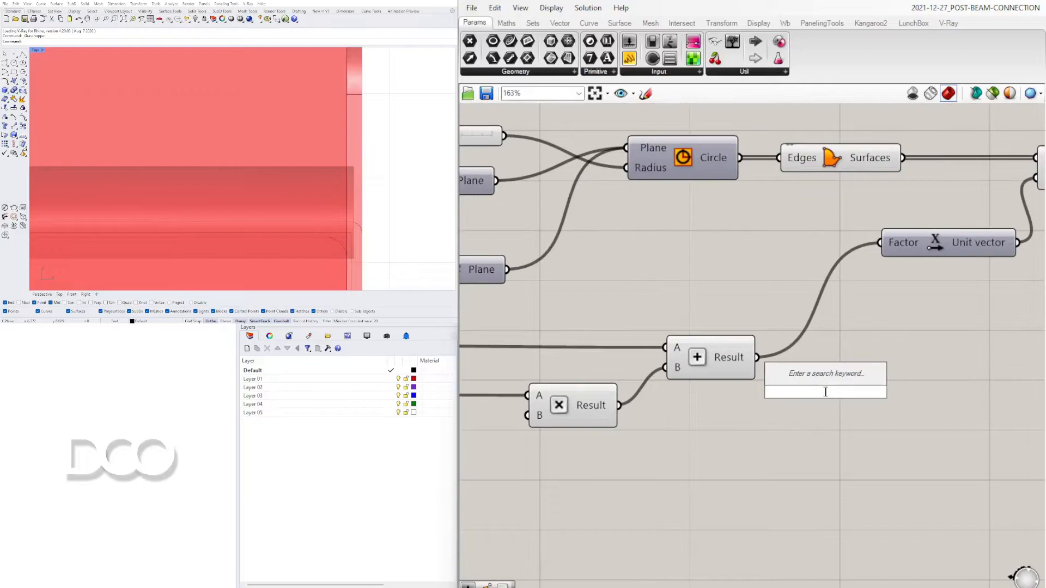
pyautogui.moveTo(688, 472); pyautogui.dragTo(963, 425, button='right')
pyautogui.scroll(-4, 962, 425)
pyautogui.moveTo(819, 404); pyautogui.dragTo(1044, 400, button='right')
pyautogui.moveTo(943, 434); pyautogui.dragTo(649, 378, button='right')
pyautogui.scroll(4, 810, 342)
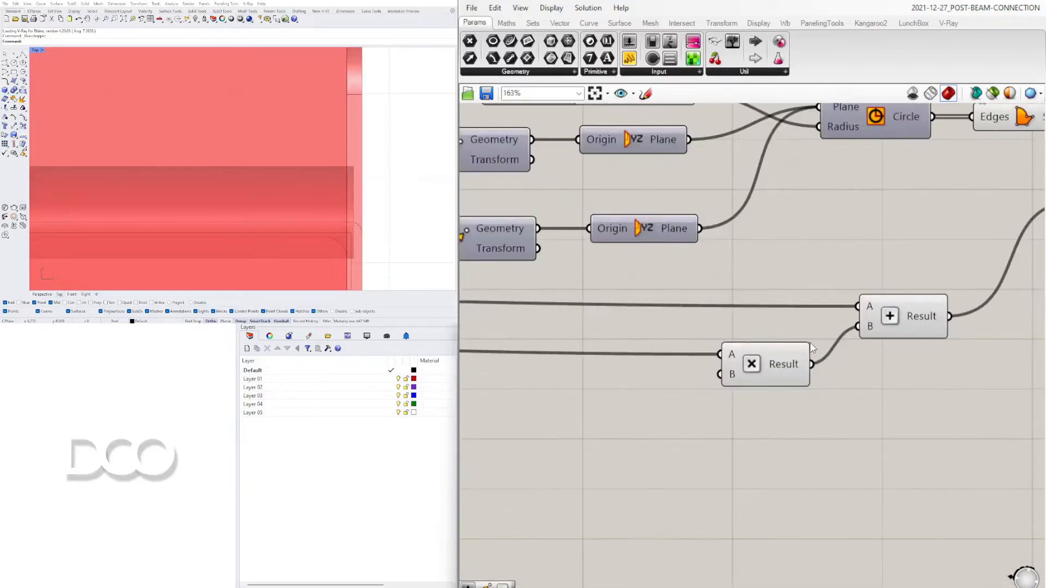
pyautogui.doubleClick(629, 391)
pyautogui.write('number slider')
pyautogui.press('Return')
# Shift the new slider away from Multiplication, connect it to the B input, and check the extrusion length in the Top view.
pyautogui.moveTo(554, 392); pyautogui.dragTo(482, 393)
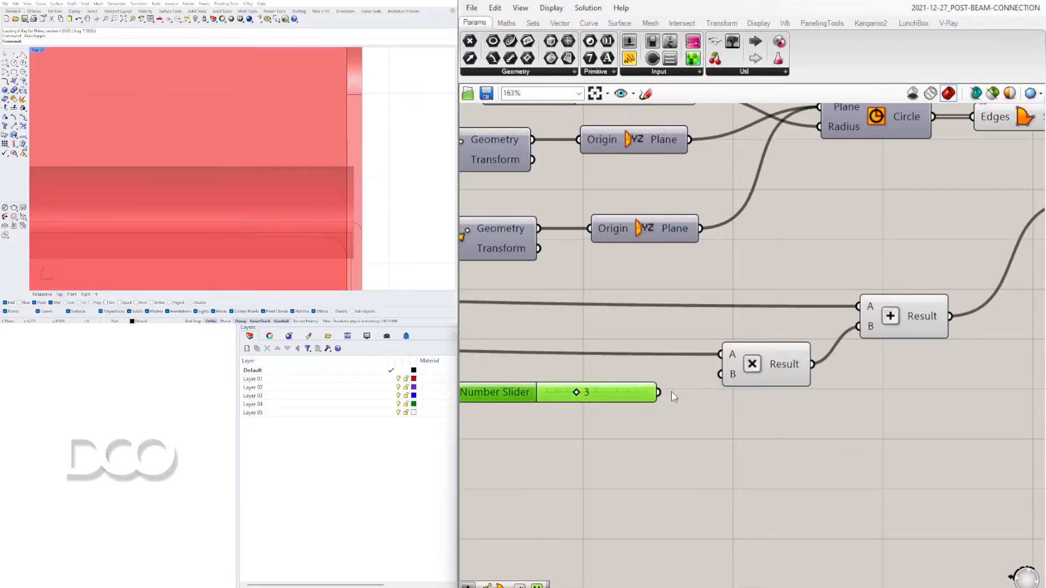
pyautogui.moveTo(721, 378); pyautogui.dragTo(721, 376)
pyautogui.scroll(-12, 260, 191)
pyautogui.moveTo(263, 191); pyautogui.dragTo(289, 189, button='right')
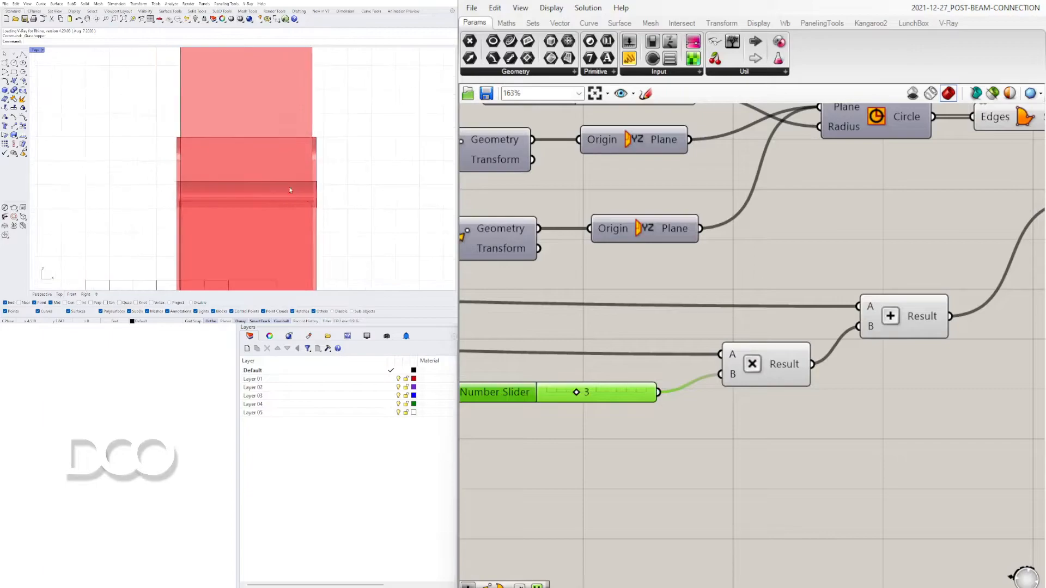
# Try a structure width of 5.3 and check how the bolt-hole extrusions respond in the Top view.
pyautogui.scroll(8, 317, 187)
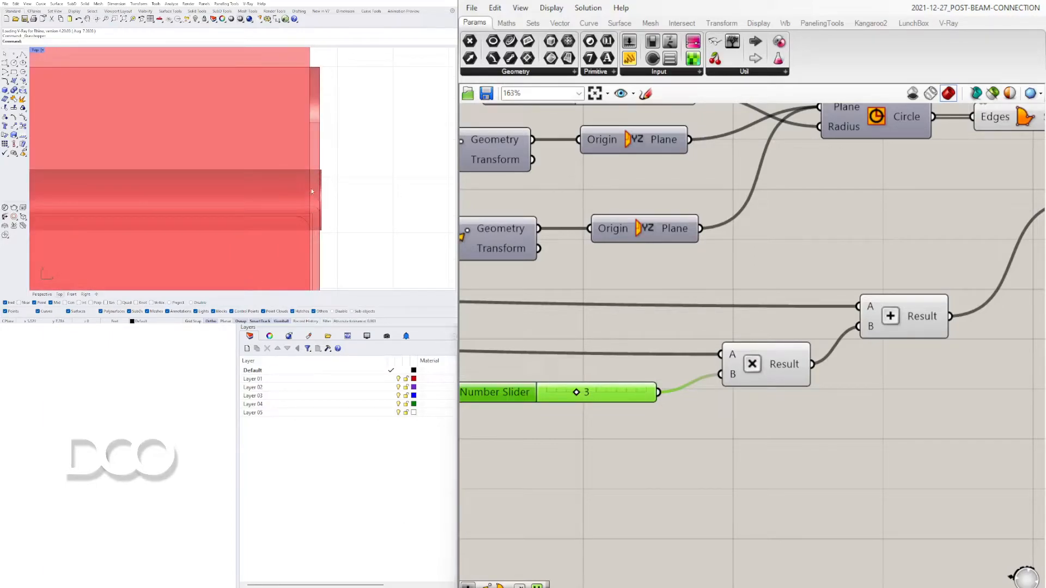
pyautogui.scroll(-5, 694, 330)
pyautogui.moveTo(630, 379); pyautogui.dragTo(921, 398, button='right')
pyautogui.moveTo(607, 289); pyautogui.dragTo(1002, 376, button='right')
pyautogui.moveTo(604, 240); pyautogui.dragTo(1002, 332, button='right')
pyautogui.moveTo(545, 335); pyautogui.dragTo(717, 336, button='right')
pyautogui.scroll(3, 715, 330)
pyautogui.scroll(4, 545, 343)
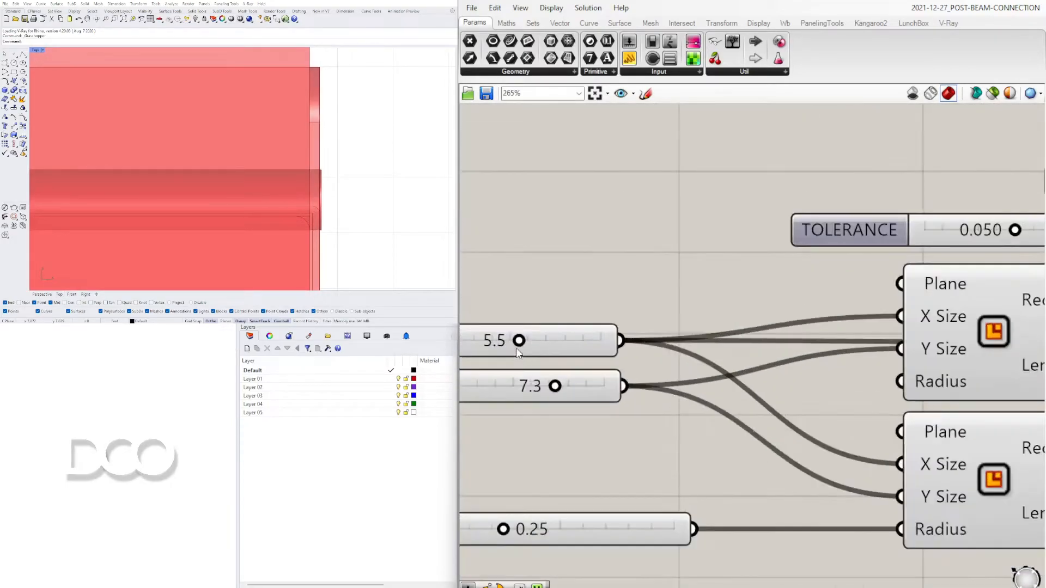
pyautogui.moveTo(590, 341)
pyautogui.mouseDown()
pyautogui.moveTo(602, 341)
pyautogui.moveTo(588, 339)
pyautogui.mouseUp()
# Set the structure width slider to 5.5.
pyautogui.doubleClick(558, 338)
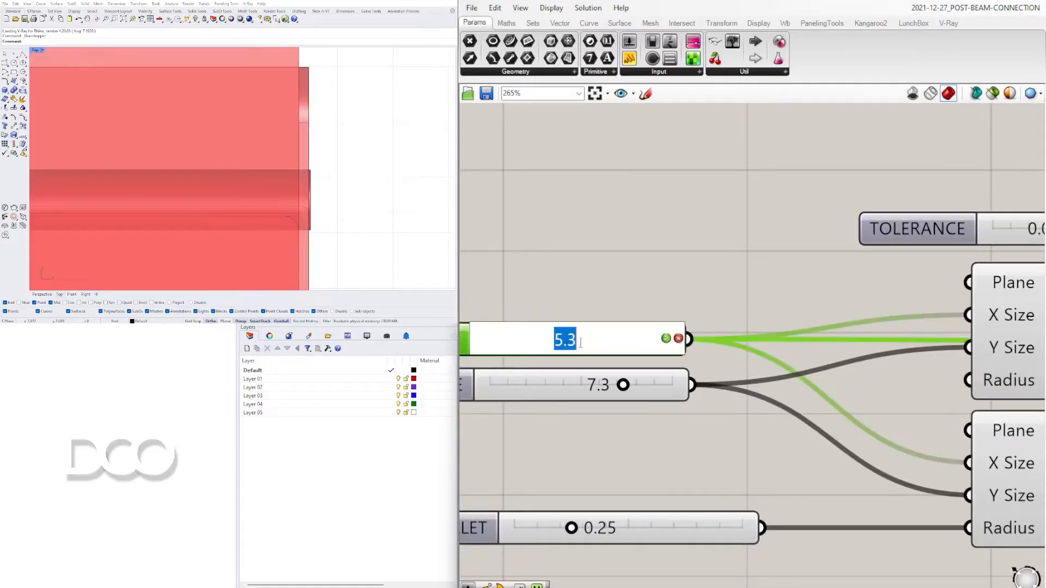
pyautogui.click(603, 358)
pyautogui.doubleClick(603, 354)
pyautogui.write('5')
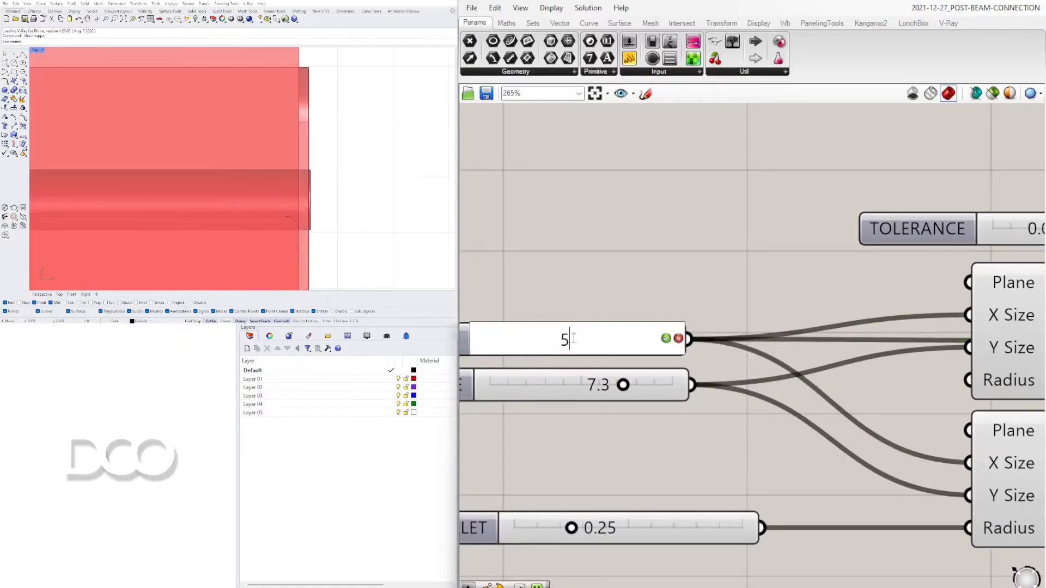
pyautogui.write('.5')
pyautogui.press('Return')
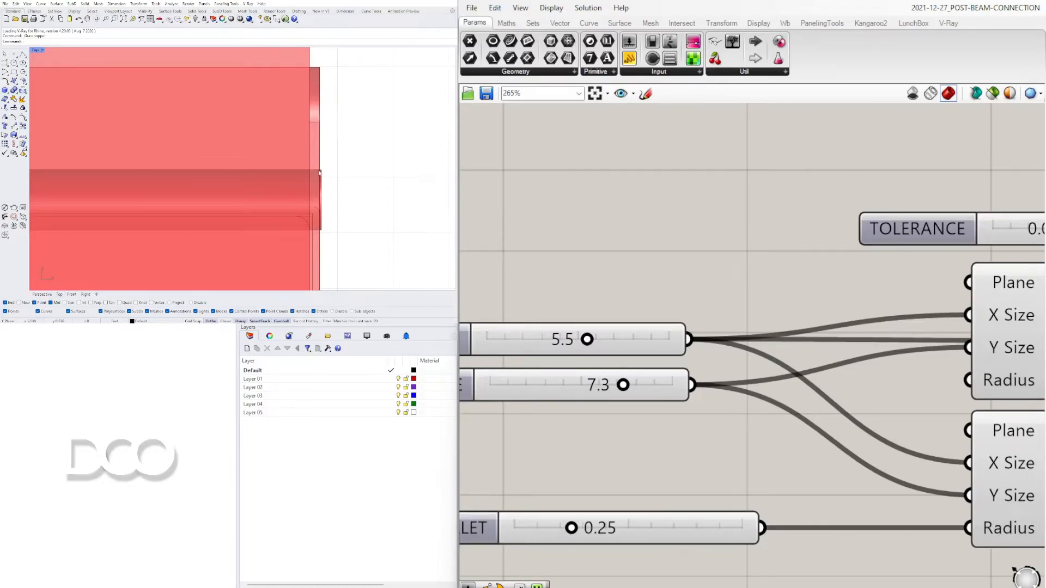
# Maximize the Perspective view and examine the bolt-hole extrusions through the connection plates.
pyautogui.scroll(-5, 319, 173)
pyautogui.doubleClick(42, 51)
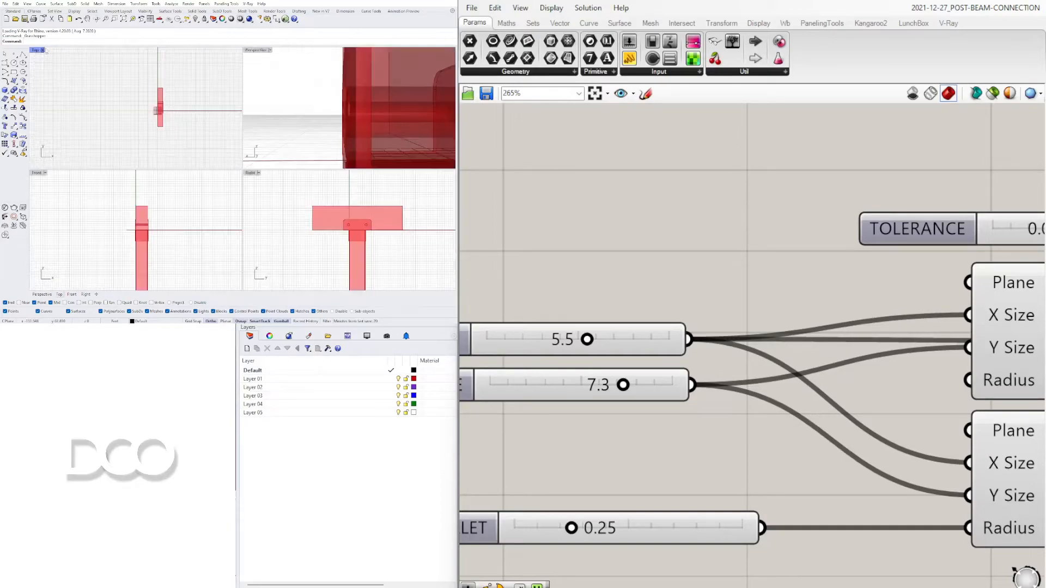
pyautogui.doubleClick(251, 51)
pyautogui.scroll(-5, 222, 175)
pyautogui.moveTo(222, 176)
pyautogui.mouseDown(button='right')
pyautogui.moveTo(299, 191)
pyautogui.moveTo(309, 179)
pyautogui.moveTo(218, 202)
pyautogui.moveTo(211, 193)
pyautogui.moveTo(192, 210)
pyautogui.moveTo(211, 187)
pyautogui.mouseUp(button='right')
pyautogui.scroll(4, 309, 178)
pyautogui.scroll(-6, 211, 193)
pyautogui.scroll(4, 211, 193)
# Hide the preview of the Boundary Surfaces component made from the bolt-hole circles.
pyautogui.scroll(-10, 652, 366)
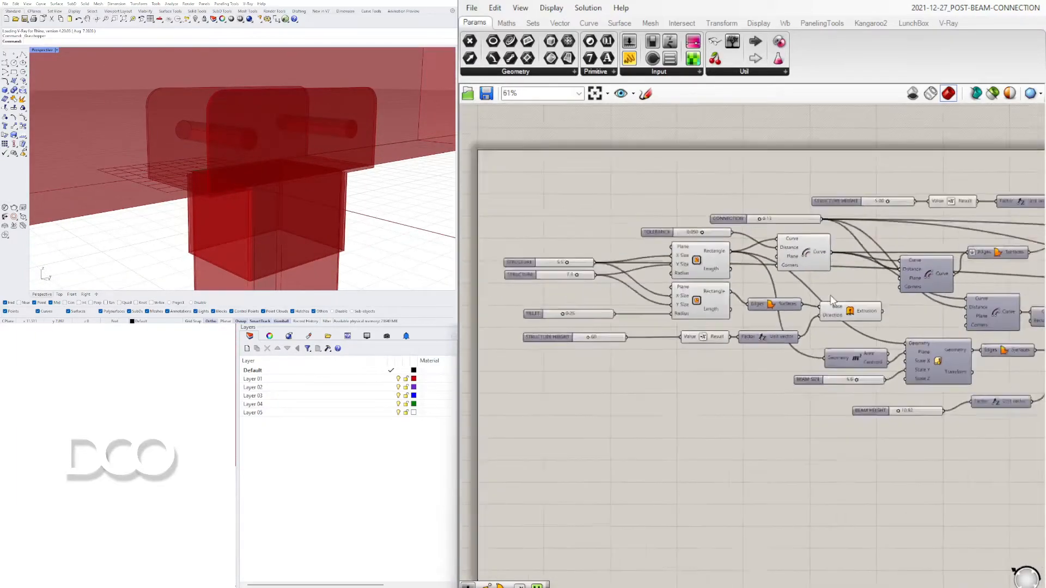
pyautogui.scroll(5, 652, 367)
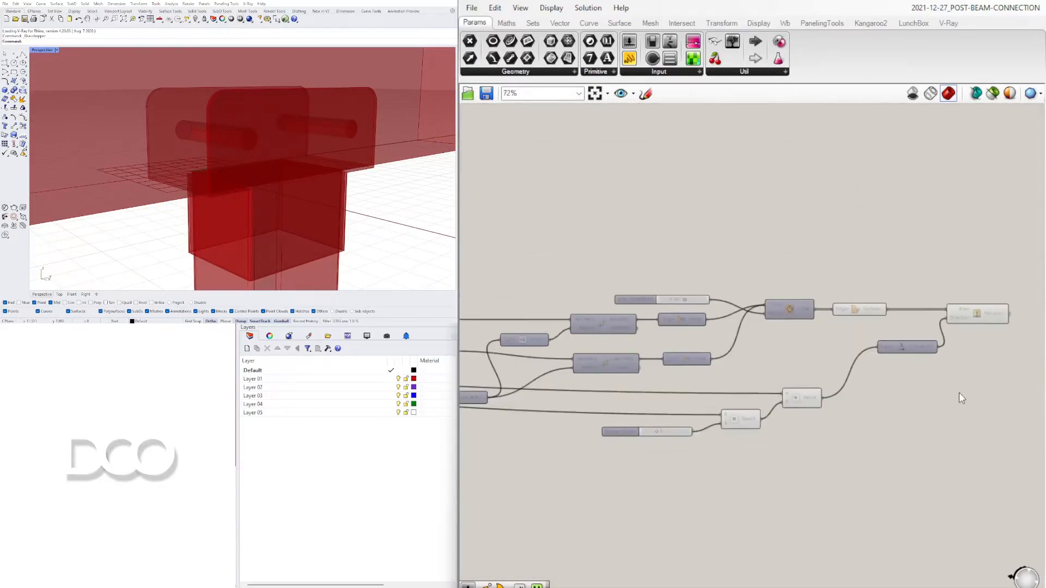
pyautogui.click(795, 305)
pyautogui.scroll(4, 763, 308)
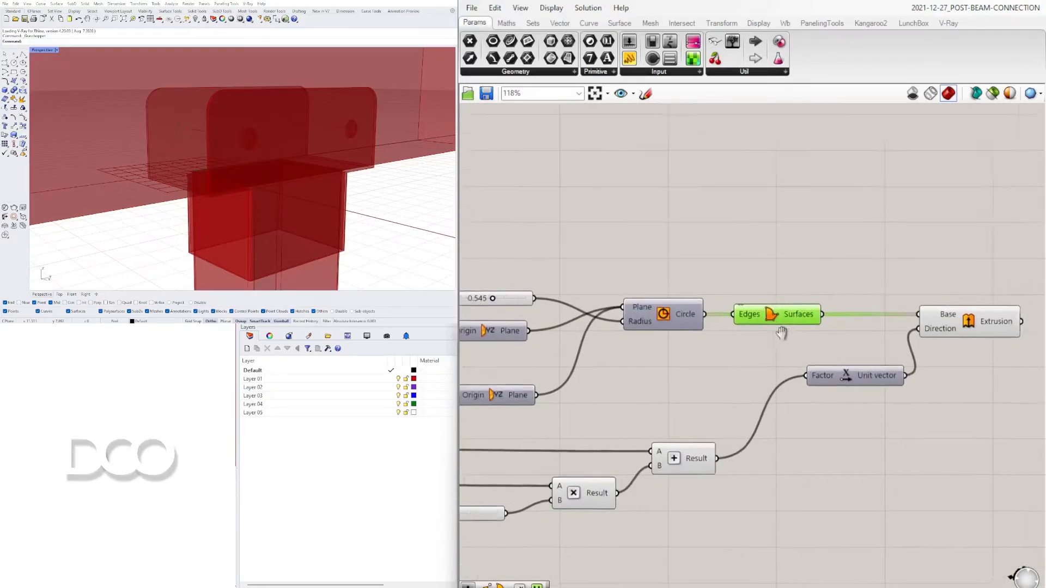
pyautogui.rightClick(702, 308)
pyautogui.click(735, 331)
pyautogui.moveTo(991, 330); pyautogui.dragTo(792, 322, button='right')
pyautogui.moveTo(840, 311); pyautogui.dragTo(900, 324)
# Move the Colour Swatch and Custom Preview components further above the component that merges the connection's faces.
pyautogui.moveTo(316, 172); pyautogui.dragTo(350, 175, button='right')
pyautogui.scroll(-5, 826, 285)
pyautogui.moveTo(783, 384); pyautogui.dragTo(319, 512, button='right')
pyautogui.moveTo(661, 162); pyautogui.dragTo(672, 307, button='right')
pyautogui.click(692, 273)
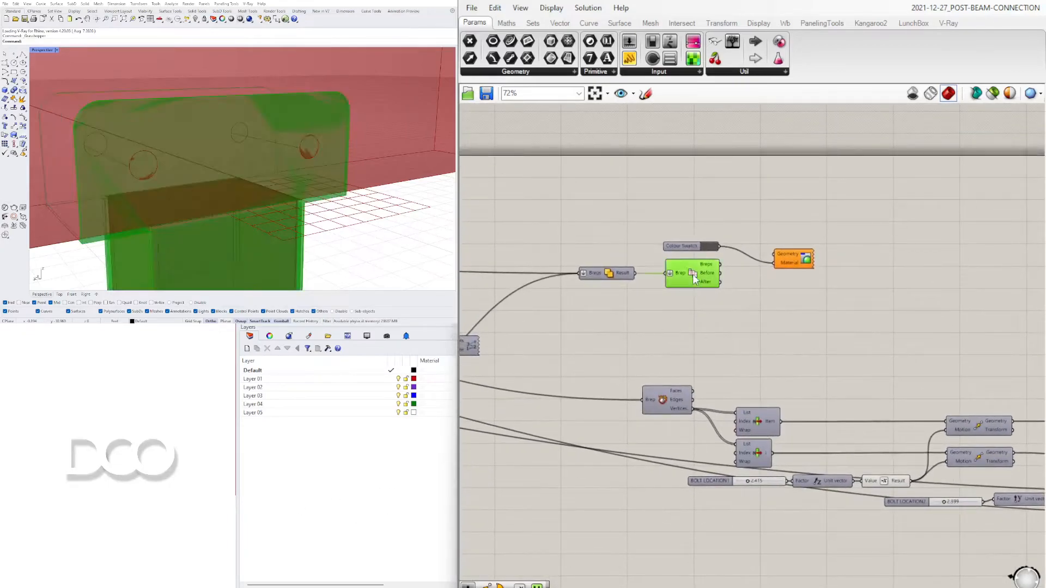
pyautogui.moveTo(804, 197); pyautogui.dragTo(714, 202)
pyautogui.click(769, 263)
# Highlight the face-merging component's geometry and examine the merged post-beam connection from several sides in Perspective.
pyautogui.scroll(-3, 866, 310)
pyautogui.moveTo(877, 314); pyautogui.dragTo(615, 320, button='right')
pyautogui.scroll(2, 512, 308)
pyautogui.click(496, 297)
pyautogui.moveTo(221, 158); pyautogui.dragTo(197, 229, button='right')
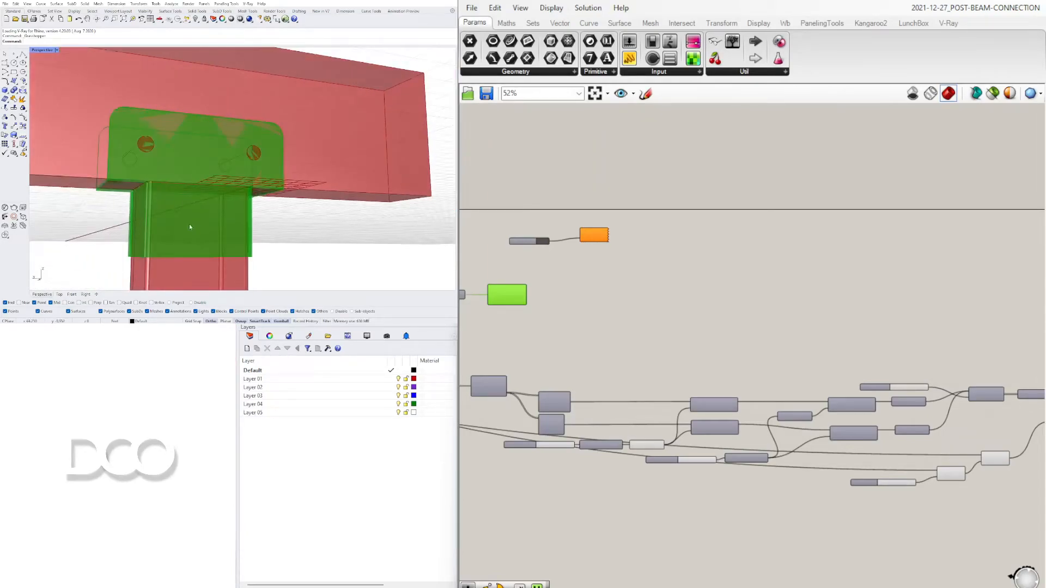
pyautogui.moveTo(209, 232); pyautogui.dragTo(402, 204, button='right')
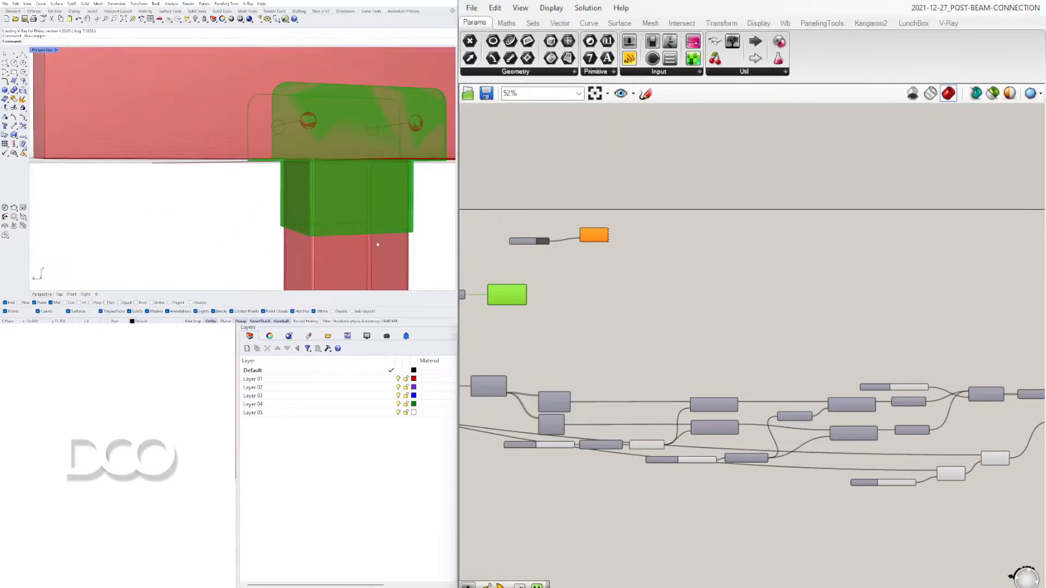
pyautogui.click(503, 269)
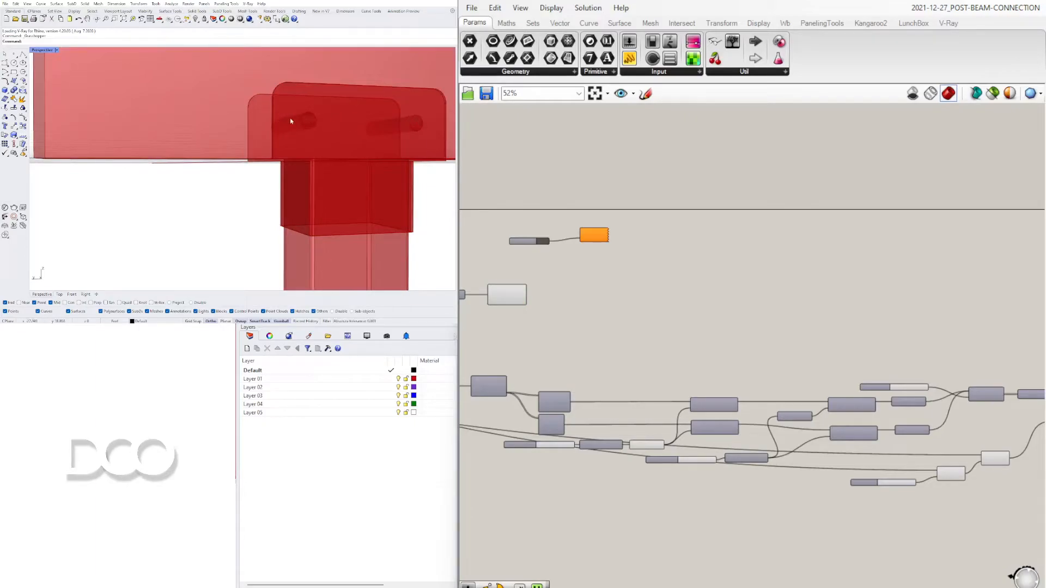
# Select the post's Extrude component and the beam's Extrude component in turn to identify their solids in the model.
pyautogui.moveTo(468, 323); pyautogui.dragTo(803, 284, button='right')
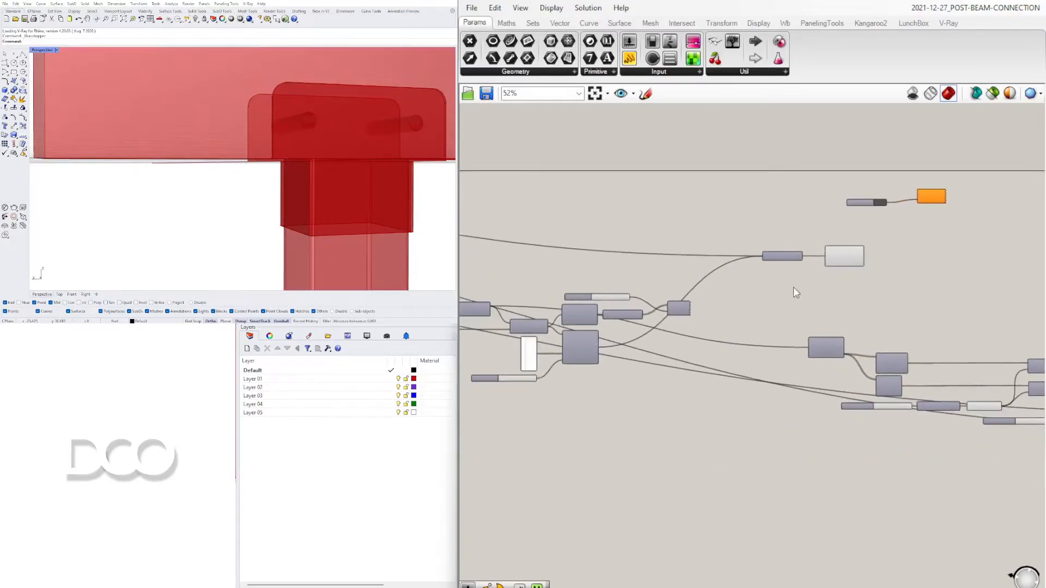
pyautogui.scroll(-3, 796, 286)
pyautogui.moveTo(550, 307); pyautogui.dragTo(788, 320, button='right')
pyautogui.moveTo(575, 322); pyautogui.dragTo(802, 322, button='right')
pyautogui.scroll(6, 727, 304)
pyautogui.moveTo(727, 304); pyautogui.dragTo(845, 305, button='right')
pyautogui.scroll(4, 790, 298)
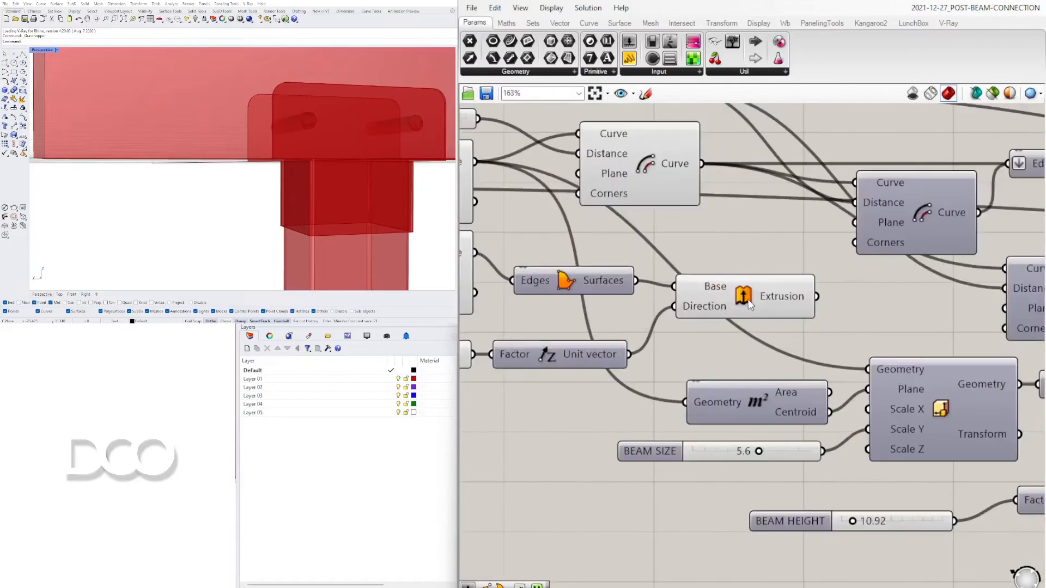
pyautogui.click(763, 297)
pyautogui.moveTo(351, 214); pyautogui.dragTo(335, 207, button='right')
pyautogui.moveTo(953, 292); pyautogui.dragTo(711, 291, button='right')
pyautogui.scroll(-4, 712, 289)
pyautogui.moveTo(834, 354); pyautogui.dragTo(740, 353, button='right')
pyautogui.click(740, 353)
# Temporarily preview the Extrude component fed by the connection-height vector, inspect its plates, and hide it again.
pyautogui.moveTo(817, 259); pyautogui.dragTo(621, 263, button='right')
pyautogui.scroll(-4, 621, 264)
pyautogui.moveTo(1025, 293); pyautogui.dragTo(803, 297, button='right')
pyautogui.scroll(4, 803, 298)
pyautogui.moveTo(642, 293); pyautogui.dragTo(876, 297, button='right')
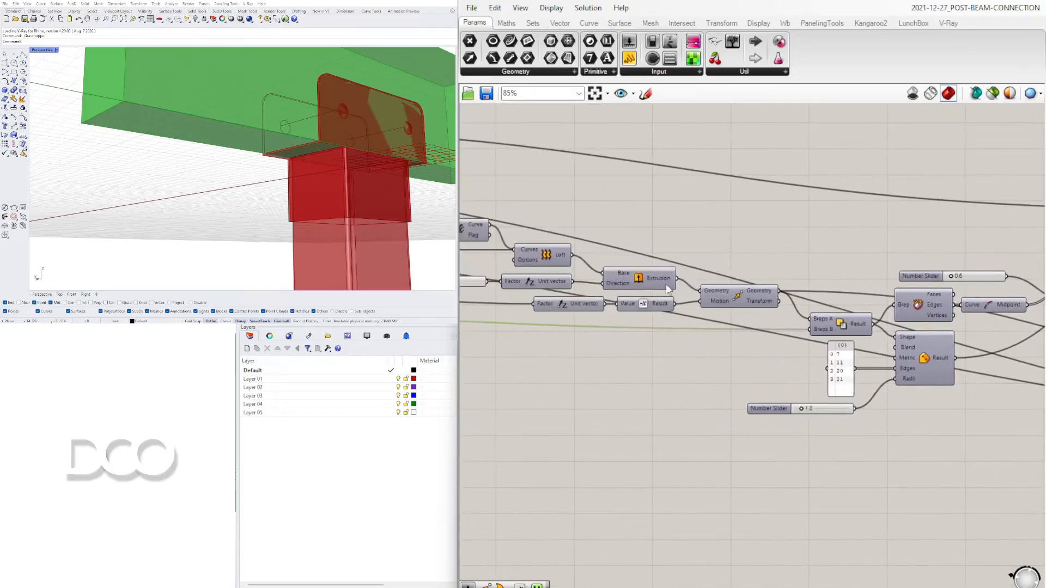
pyautogui.rightClick(638, 279)
pyautogui.click(664, 303)
pyautogui.moveTo(234, 180); pyautogui.dragTo(333, 191, button='right')
pyautogui.rightClick(639, 279)
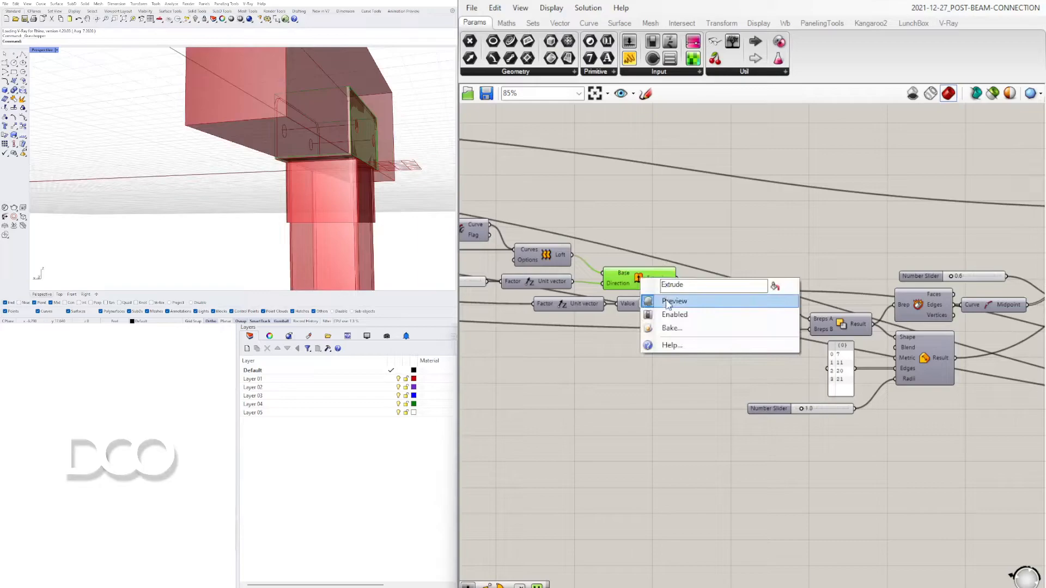
pyautogui.click(681, 299)
# Turn on the preview of the Extrude component forming the sleeve around the post and inspect the sleeve in Perspective.
pyautogui.moveTo(566, 276); pyautogui.dragTo(848, 299, button='right')
pyautogui.moveTo(722, 252); pyautogui.dragTo(845, 275, button='right')
pyautogui.rightClick(512, 183)
pyautogui.click(526, 192)
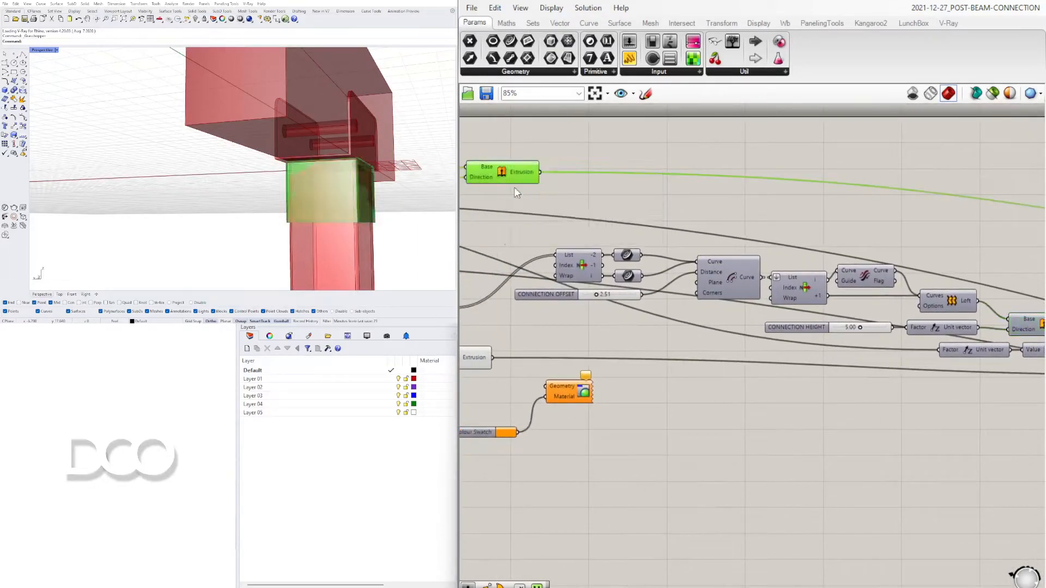
pyautogui.scroll(5, 350, 181)
pyautogui.moveTo(351, 184); pyautogui.dragTo(350, 212, button='right')
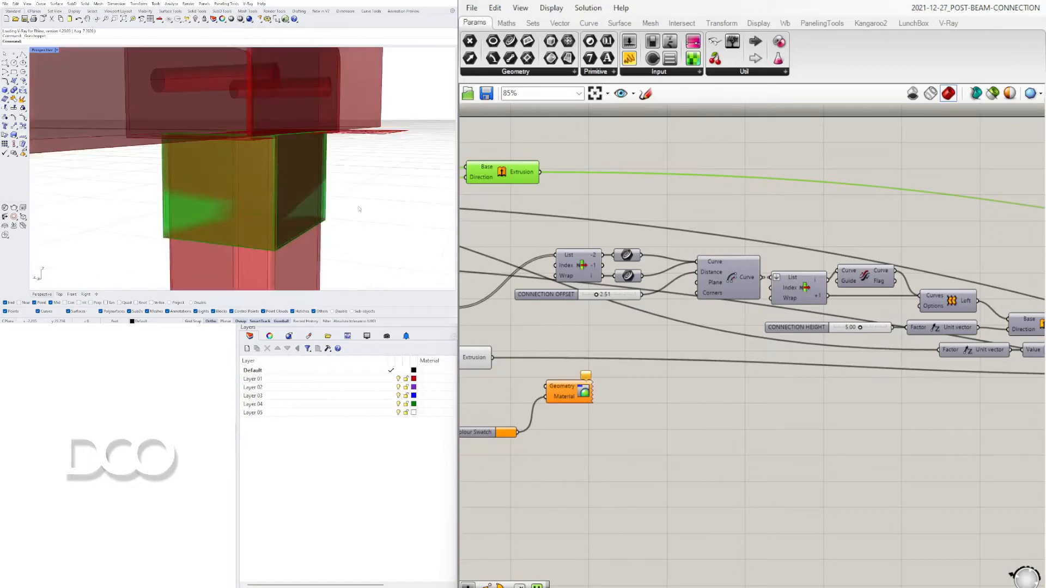
pyautogui.moveTo(730, 140); pyautogui.dragTo(796, 244, button='right')
pyautogui.moveTo(574, 283); pyautogui.dragTo(686, 300, button='right')
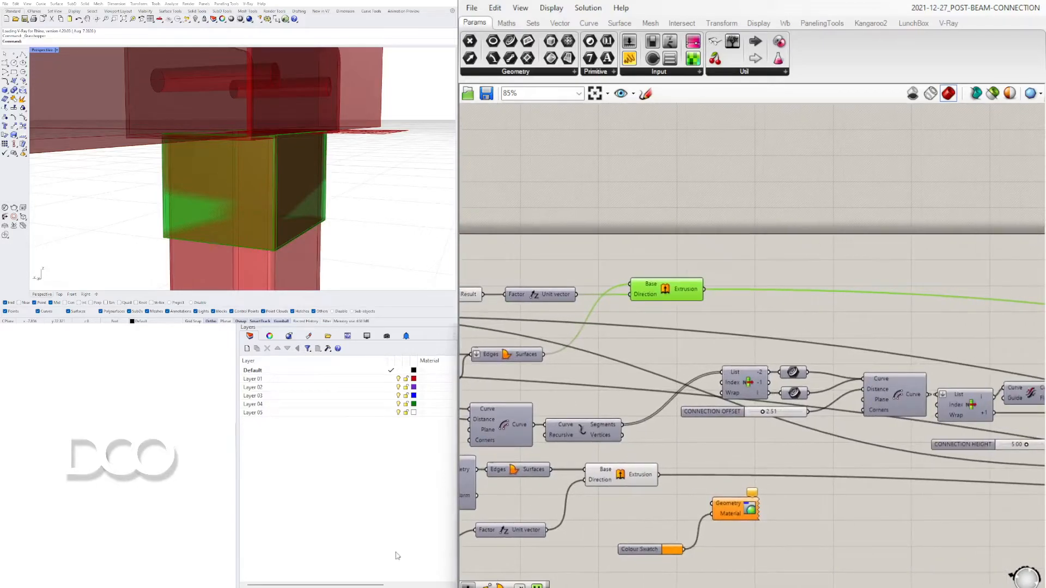
# Add a Box parameter beside the sleeve's Extrude component and connect it to the Extrusion output.
pyautogui.doubleClick(821, 268)
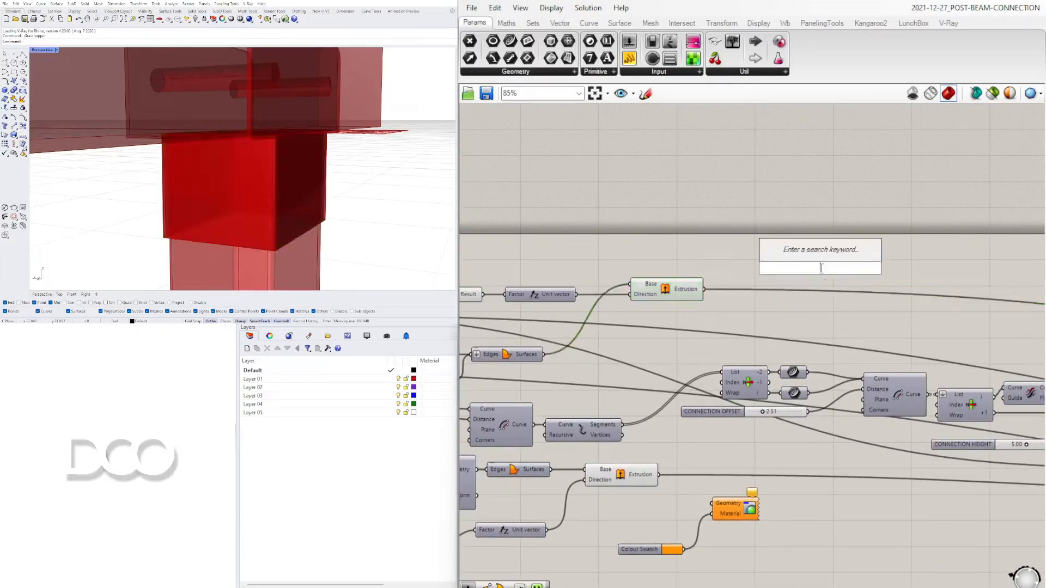
pyautogui.write('BOUND')
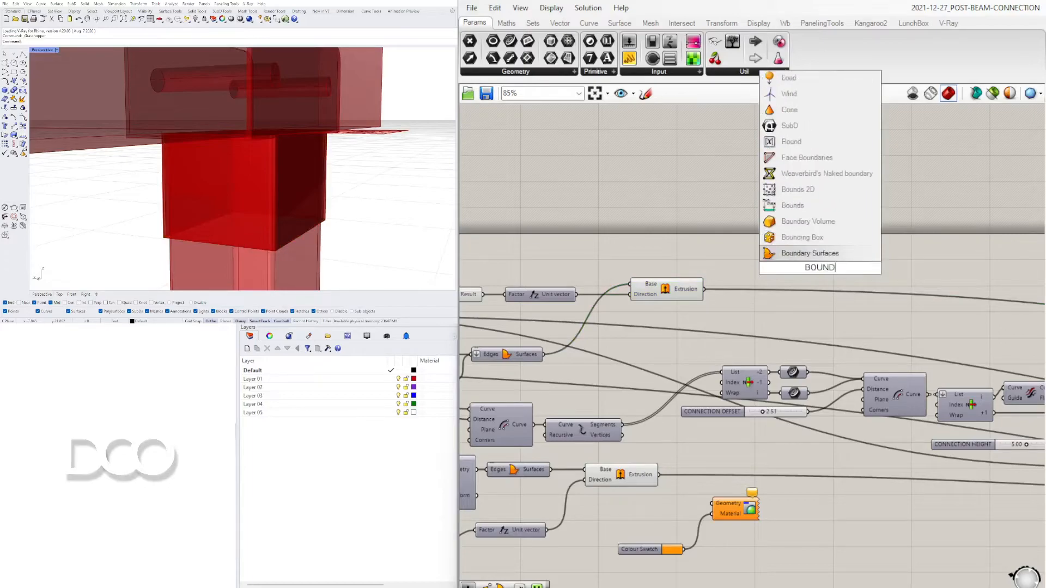
pyautogui.press('BackSpace')
pyautogui.press('BackSpace')
pyautogui.press('BackSpace')
pyautogui.press('BackSpace')
pyautogui.press('BackSpace')
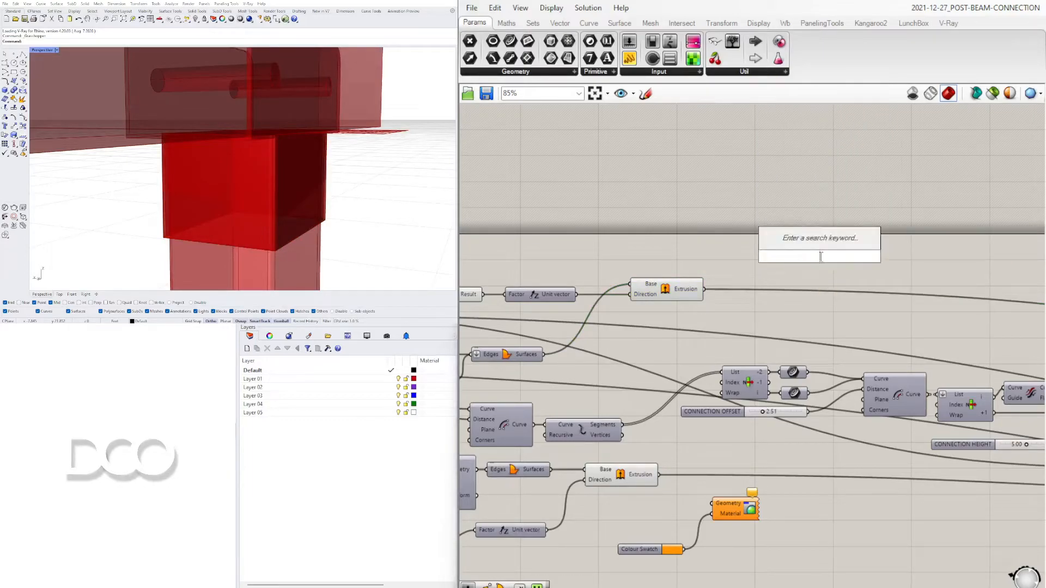
pyautogui.write('BOX')
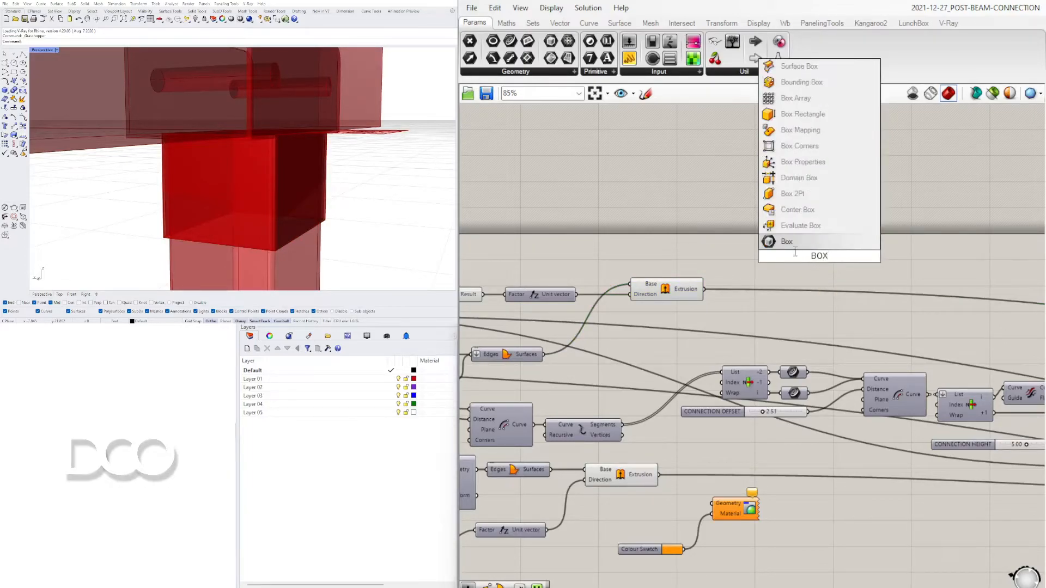
pyautogui.press('Return')
pyautogui.moveTo(784, 276); pyautogui.dragTo(807, 262)
# Add a Deconstruct Brep component and connect the Box parameter to its Brep input.
pyautogui.moveTo(910, 308); pyautogui.dragTo(841, 298, button='right')
pyautogui.doubleClick(848, 247)
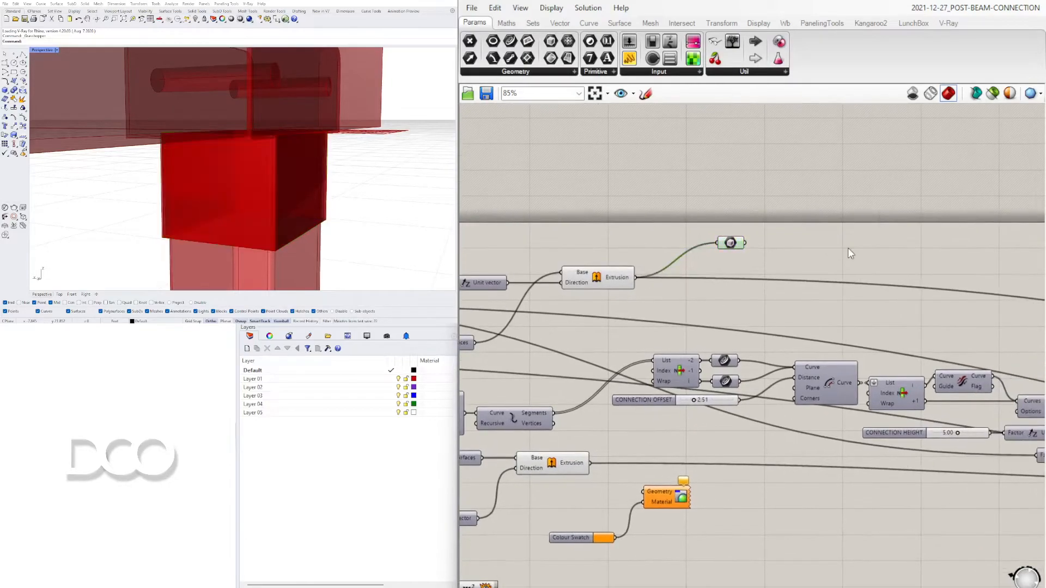
pyautogui.write('DEC')
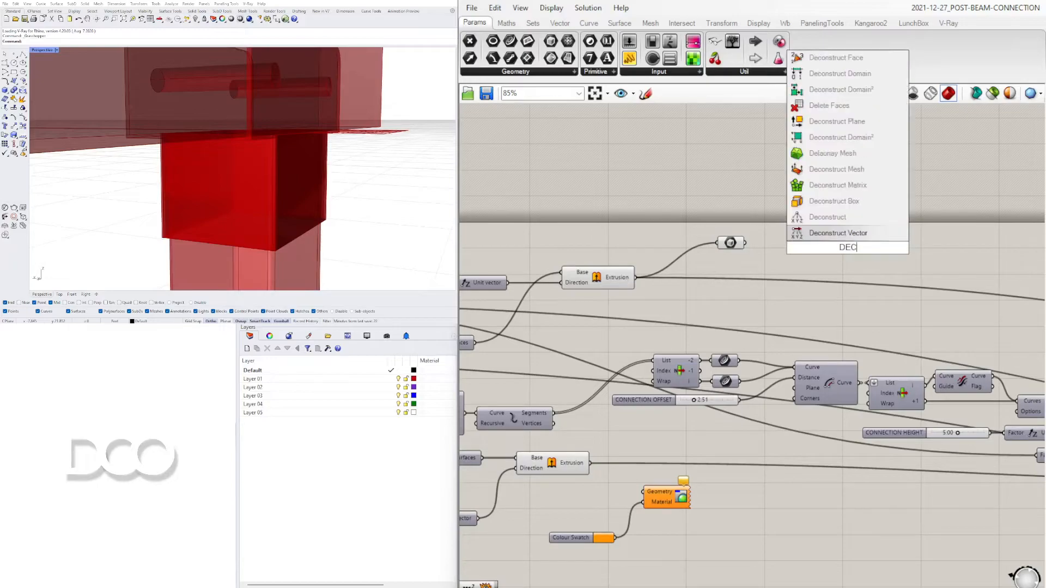
pyautogui.click(836, 138)
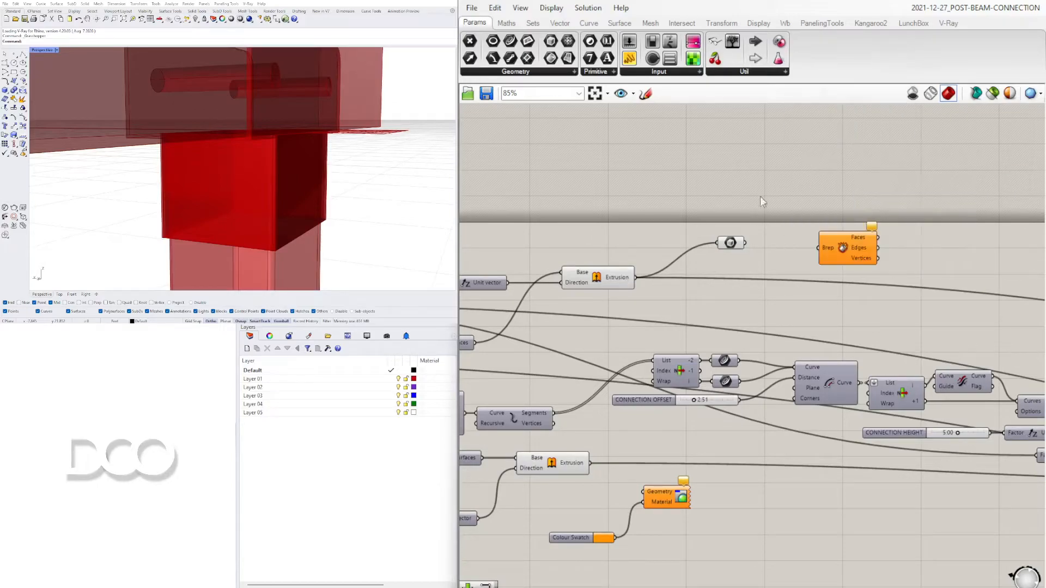
pyautogui.moveTo(744, 243); pyautogui.dragTo(794, 243)
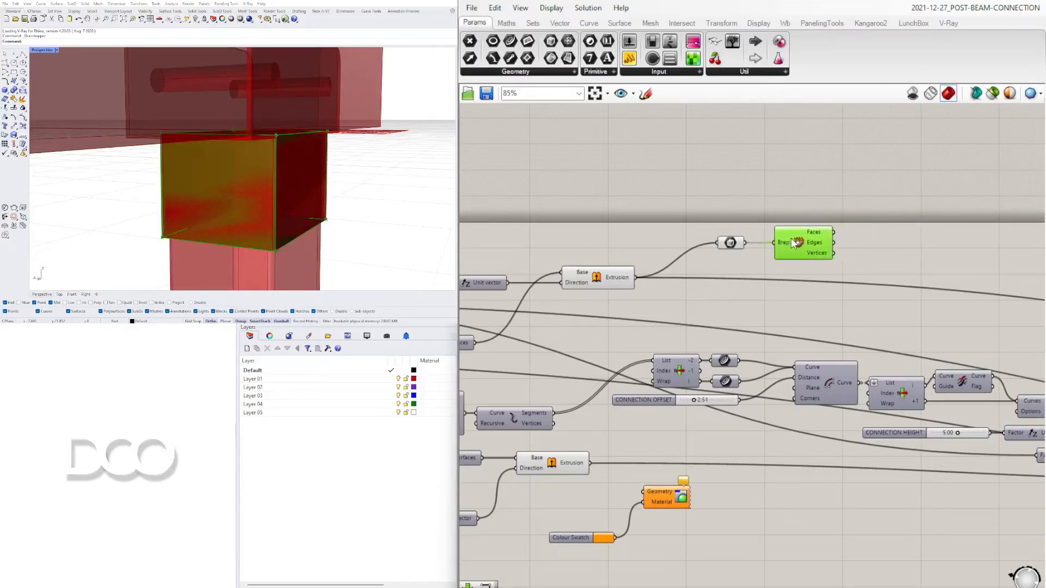
# Hide the preview of the Box parameter and select Deconstruct Brep to examine the sleeve box's edges.
pyautogui.click(730, 243)
pyautogui.rightClick(731, 240)
pyautogui.click(760, 266)
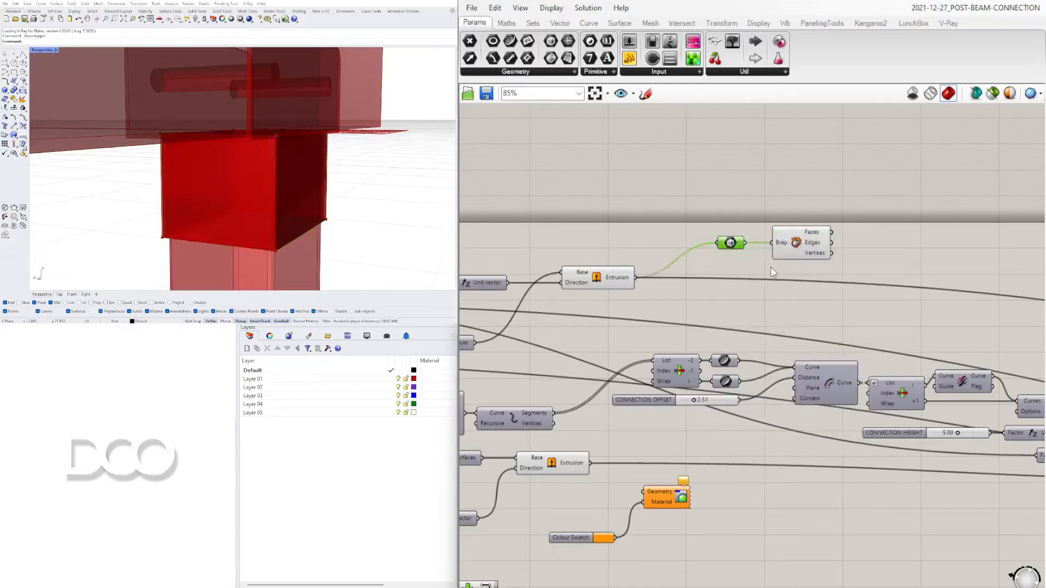
pyautogui.click(796, 239)
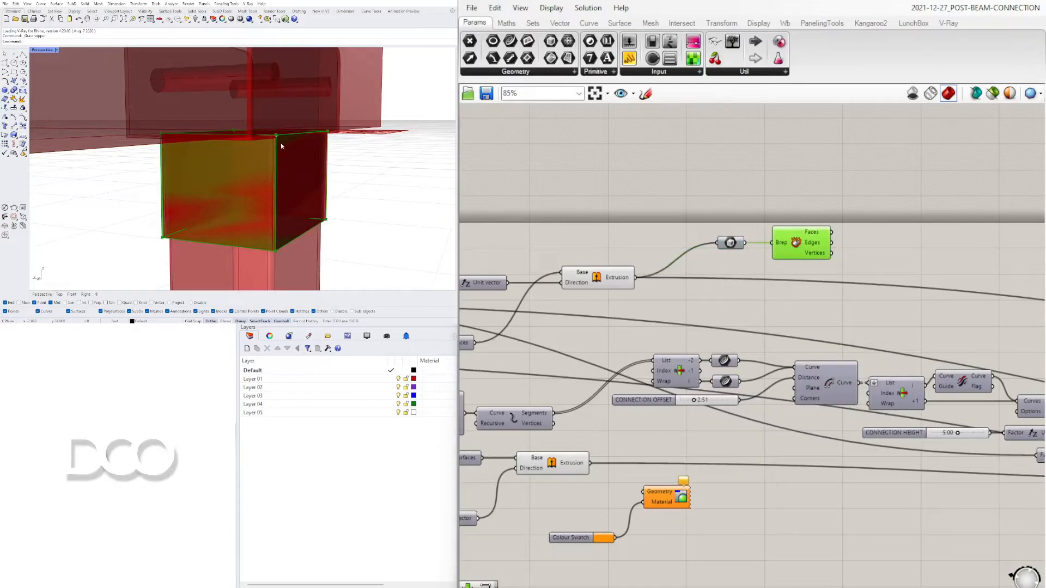
pyautogui.moveTo(324, 138); pyautogui.dragTo(257, 159, button='right')
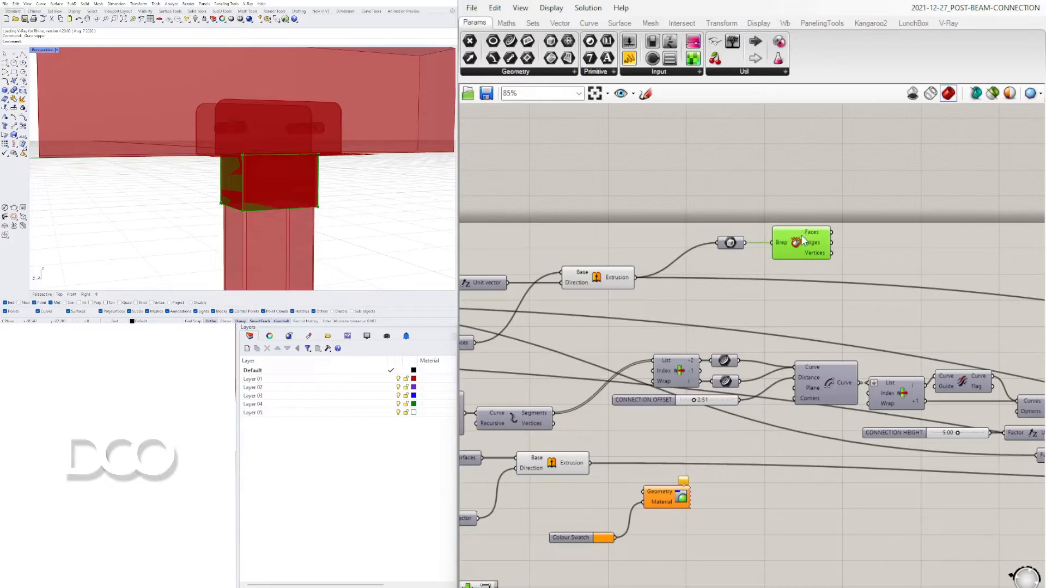
# Add a List Item component beside Deconstruct Brep and feed the Edges output into its List input.
pyautogui.scroll(3, 872, 249)
pyautogui.doubleClick(891, 250)
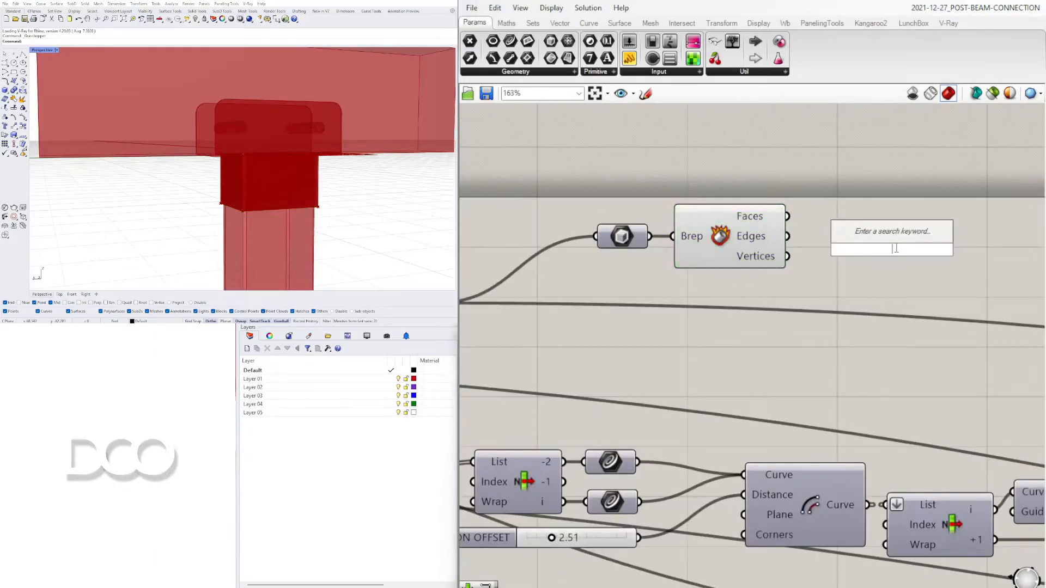
pyautogui.write('ITE')
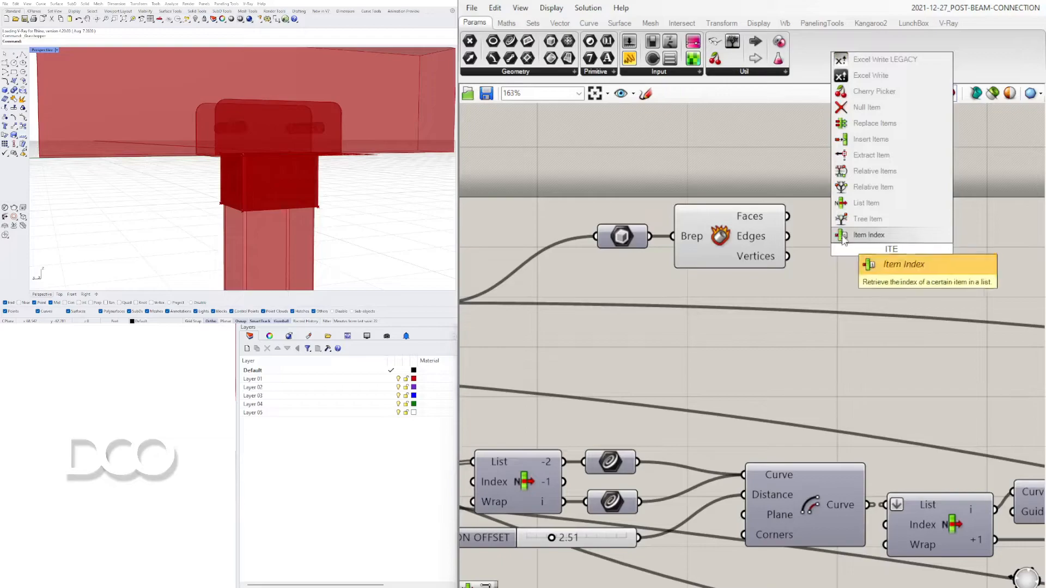
pyautogui.click(867, 203)
pyautogui.moveTo(836, 233); pyautogui.dragTo(838, 232)
pyautogui.moveTo(893, 248); pyautogui.dragTo(941, 267)
pyautogui.moveTo(322, 234); pyautogui.dragTo(402, 214, button='right')
pyautogui.moveTo(943, 243); pyautogui.dragTo(920, 183)
# Add a number slider set to 5 above Deconstruct Brep for the List Item index.
pyautogui.doubleClick(687, 159)
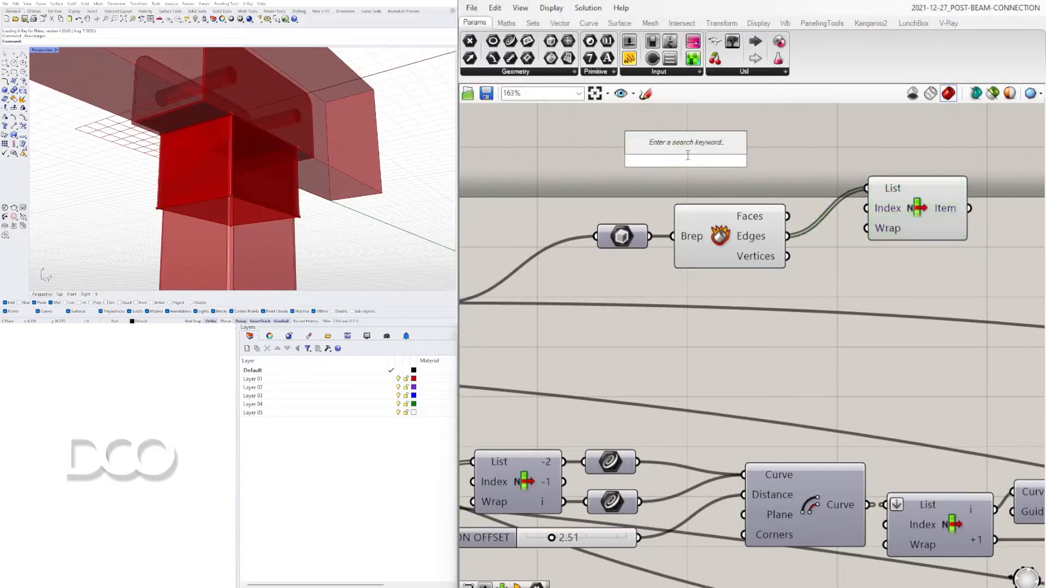
pyautogui.write('5')
pyautogui.press('Return')
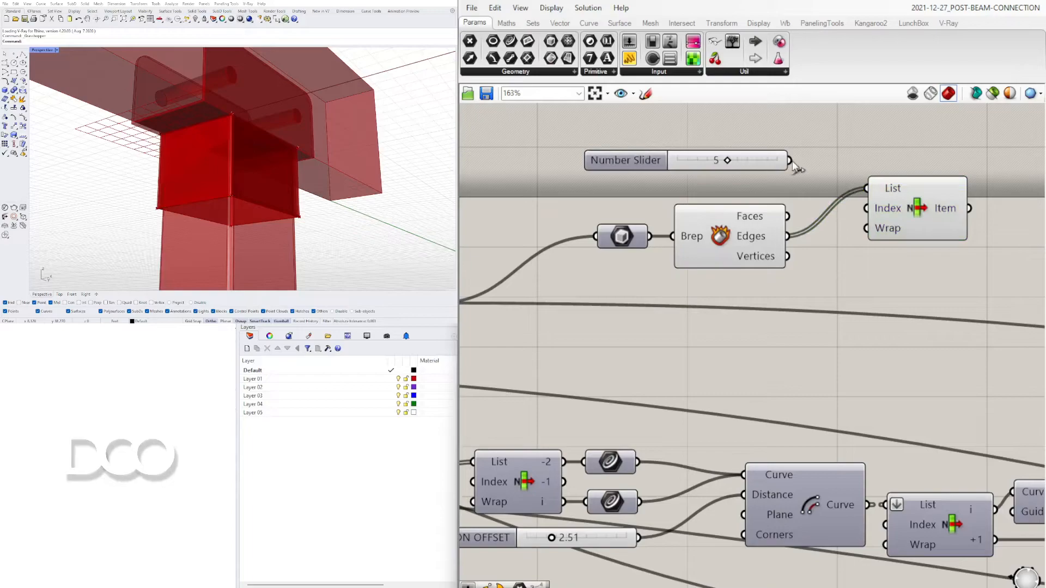
# Connect the number slider to the List Item's Index input and select List Item to highlight the chosen sleeve edge.
pyautogui.moveTo(846, 198); pyautogui.dragTo(866, 208)
pyautogui.click(900, 212)
pyautogui.moveTo(347, 164); pyautogui.dragTo(318, 178, button='right')
pyautogui.moveTo(626, 161); pyautogui.dragTo(618, 178)
pyautogui.moveTo(911, 199); pyautogui.dragTo(910, 214)
pyautogui.moveTo(245, 188); pyautogui.dragTo(243, 164, button='right')
pyautogui.scroll(5, 284, 134)
pyautogui.scroll(-5, 286, 143)
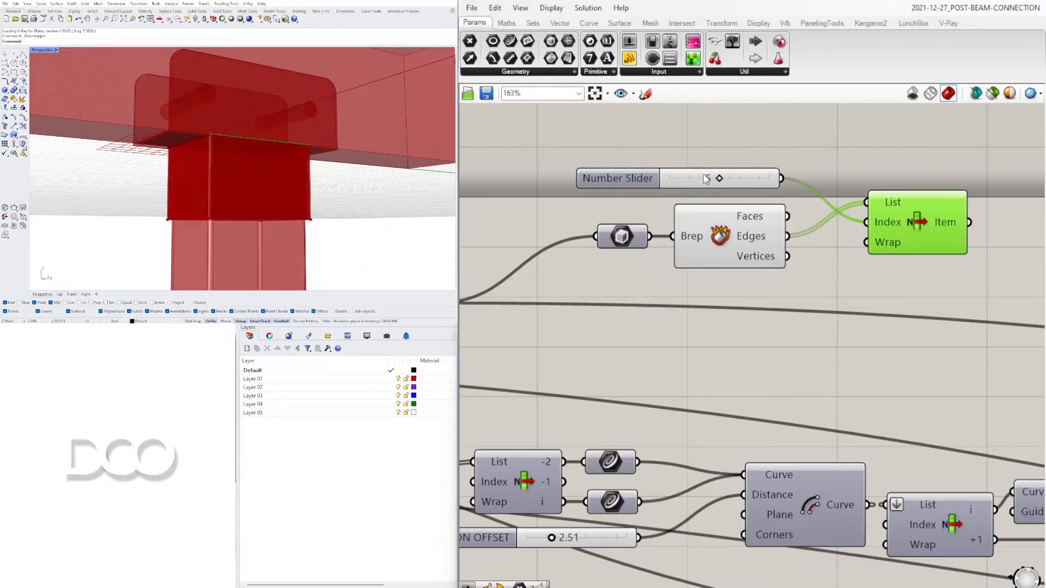
# Set the edge index slider to 1 to pick a bottom edge of the sleeve box, and reposition the List Item.
pyautogui.moveTo(720, 180); pyautogui.dragTo(711, 182)
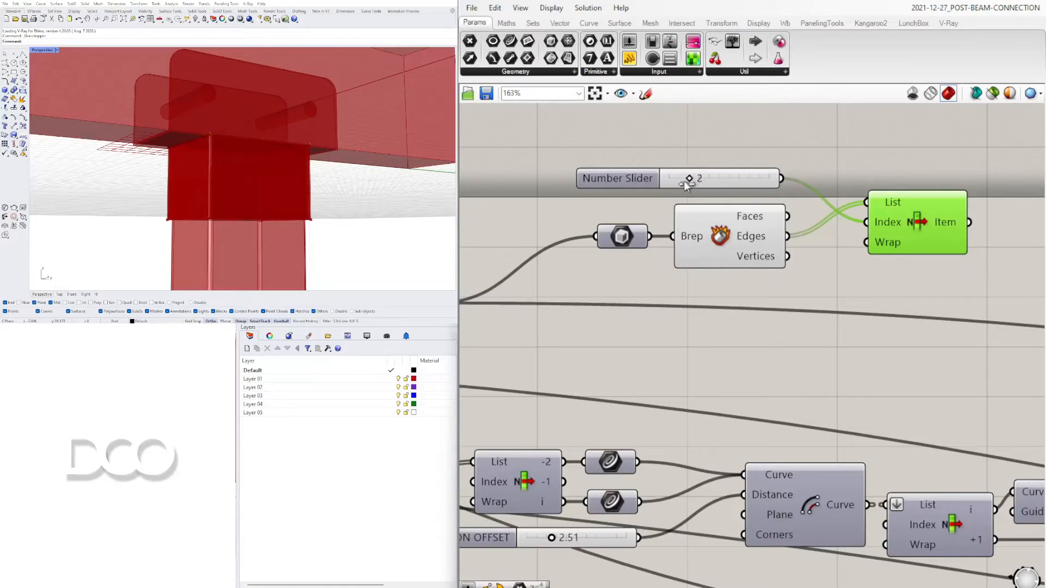
pyautogui.moveTo(227, 194); pyautogui.dragTo(231, 169, button='right')
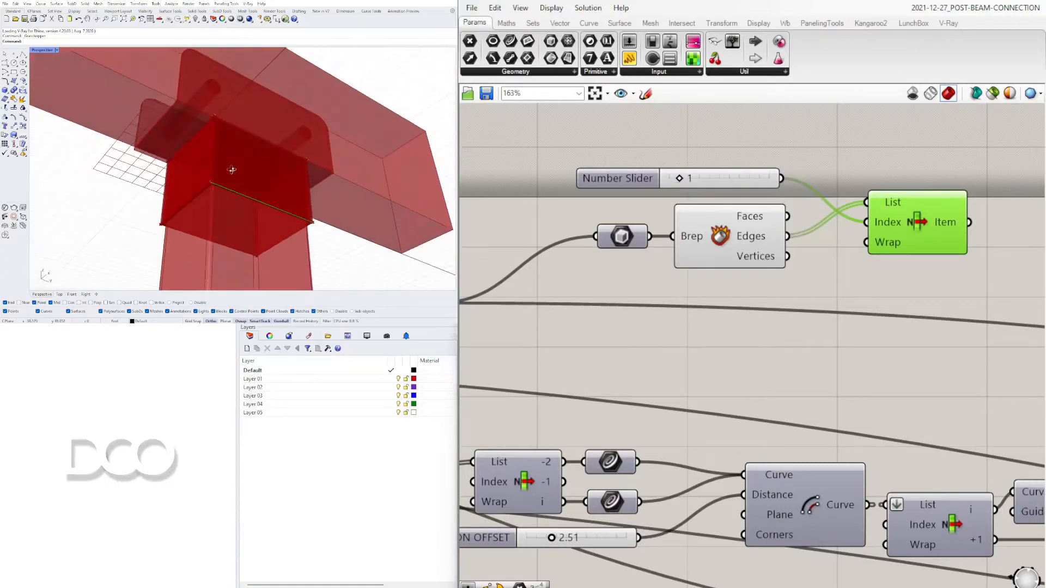
pyautogui.scroll(5, 231, 169)
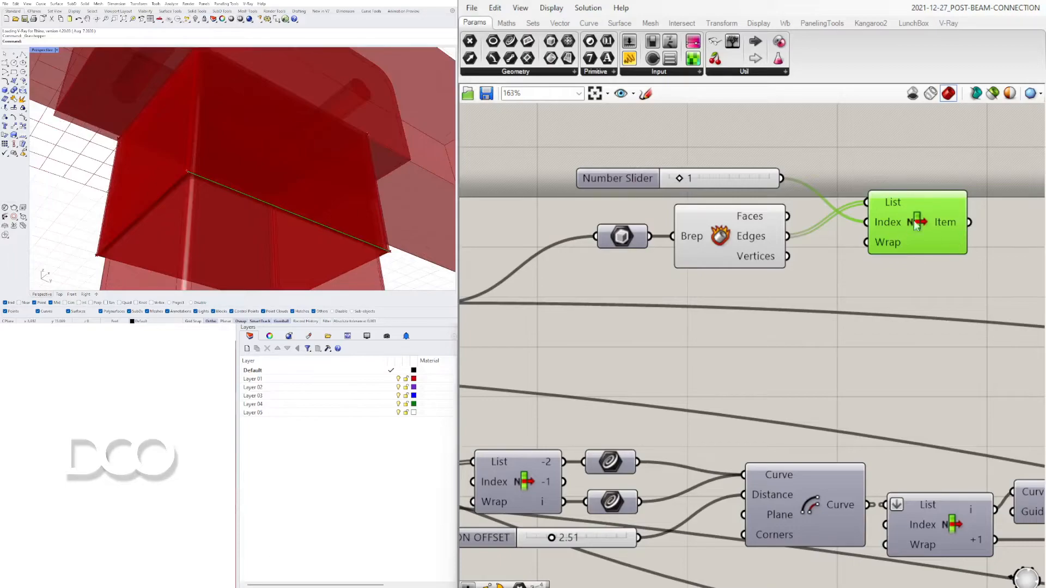
pyautogui.moveTo(923, 217); pyautogui.dragTo(933, 230)
# Hide the preview of the Box parameter and Deconstruct Brep.
pyautogui.moveTo(777, 292); pyautogui.dragTo(606, 218)
pyautogui.middleClick(628, 227)
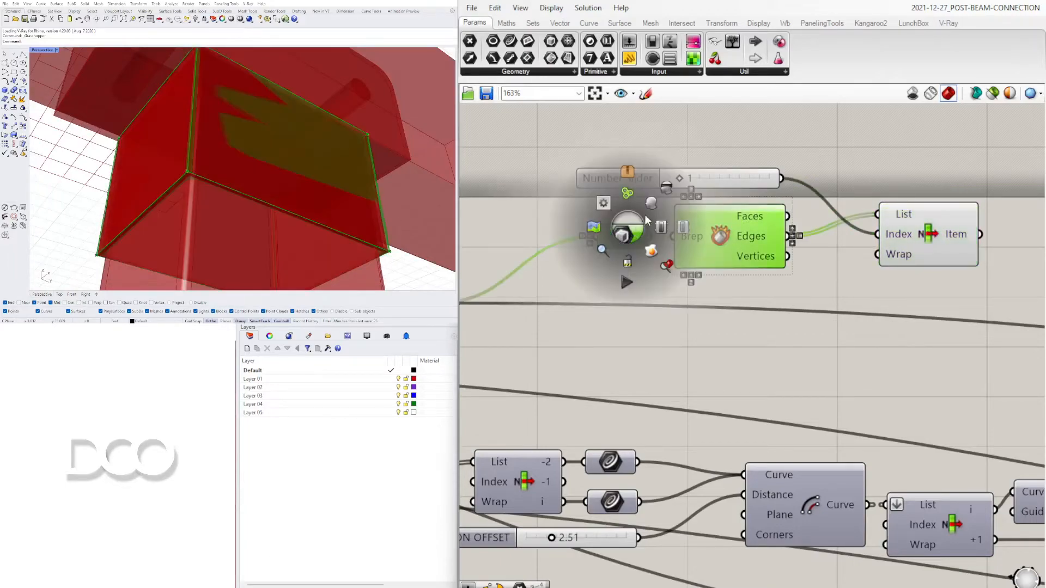
pyautogui.click(667, 186)
pyautogui.scroll(-6, 286, 149)
pyautogui.moveTo(286, 149); pyautogui.dragTo(286, 171, button='right')
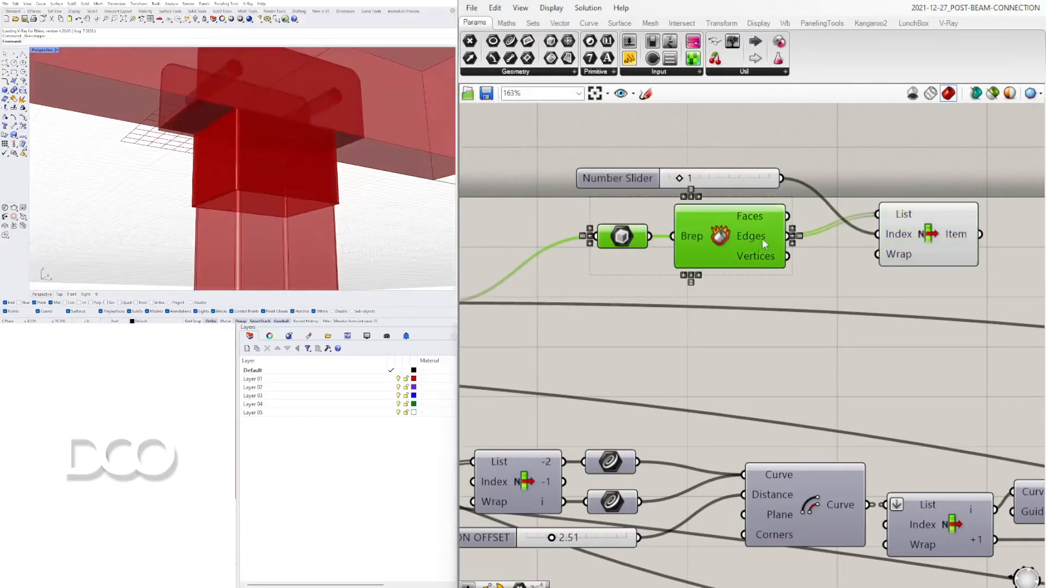
# Add a Curve Middle component beside List Item and connect the Item output to its Curve input.
pyautogui.moveTo(918, 238); pyautogui.dragTo(893, 243)
pyautogui.moveTo(1008, 251); pyautogui.dragTo(763, 220, button='right')
pyautogui.doubleClick(832, 220)
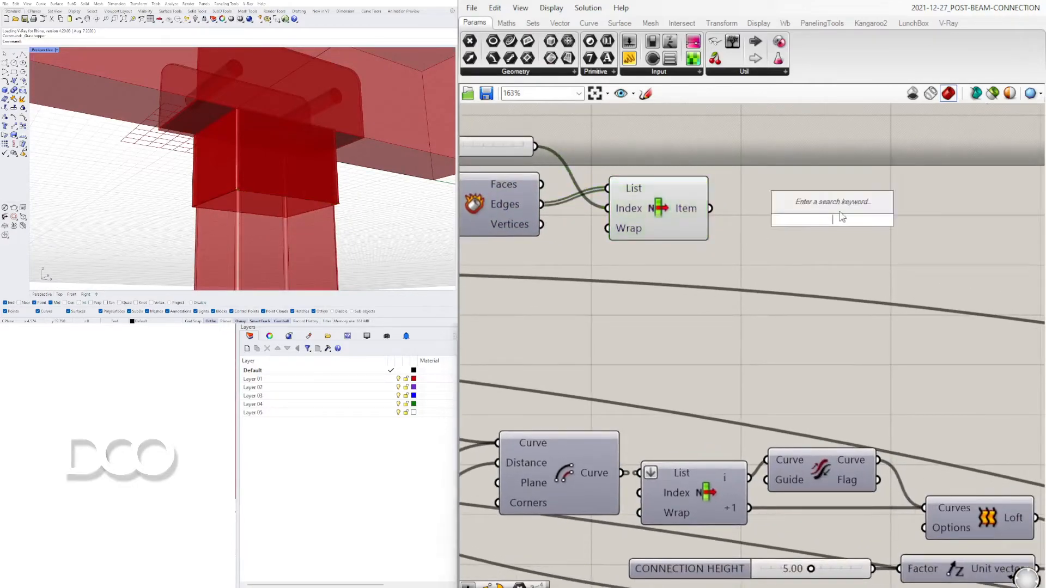
pyautogui.write('mid')
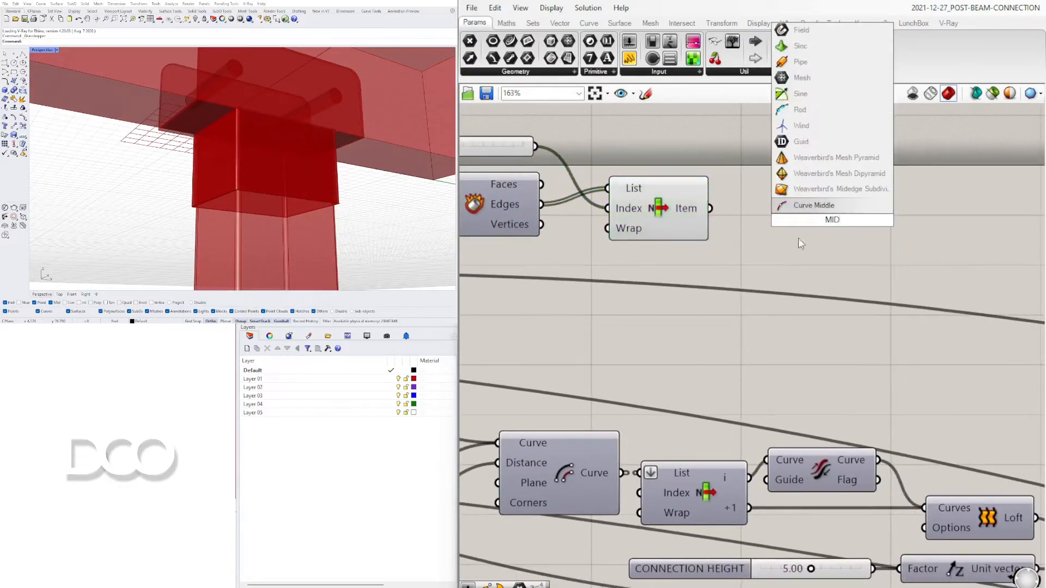
pyautogui.click(794, 205)
pyautogui.moveTo(711, 209); pyautogui.dragTo(788, 212)
pyautogui.scroll(-3, 856, 252)
pyautogui.moveTo(859, 239); pyautogui.dragTo(810, 265, button='right')
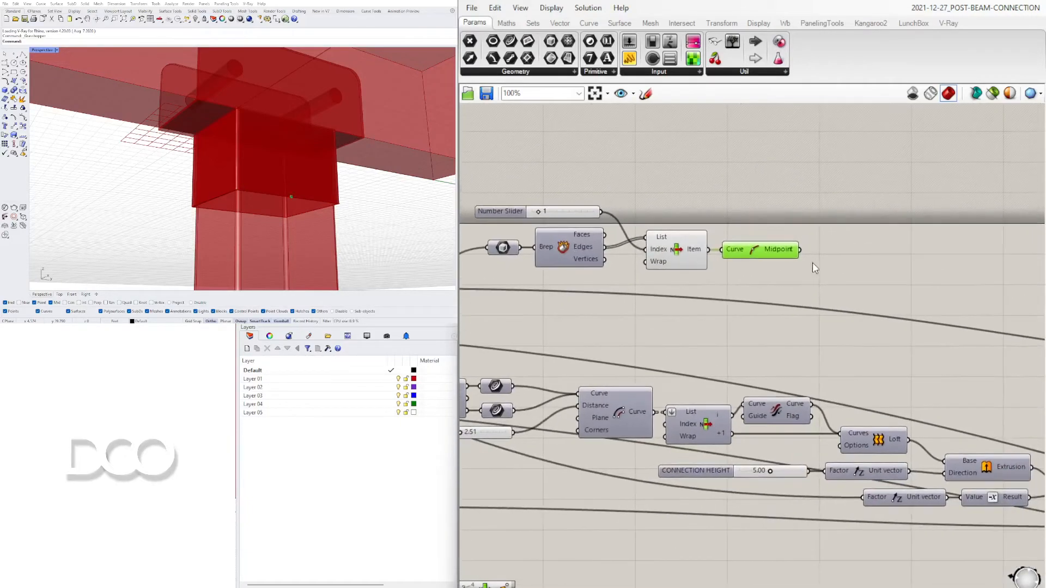
# Move the edge-picking components, from the Box parameter to Curve Middle, below the bolt location definition.
pyautogui.doubleClick(865, 259)
pyautogui.press('Escape')
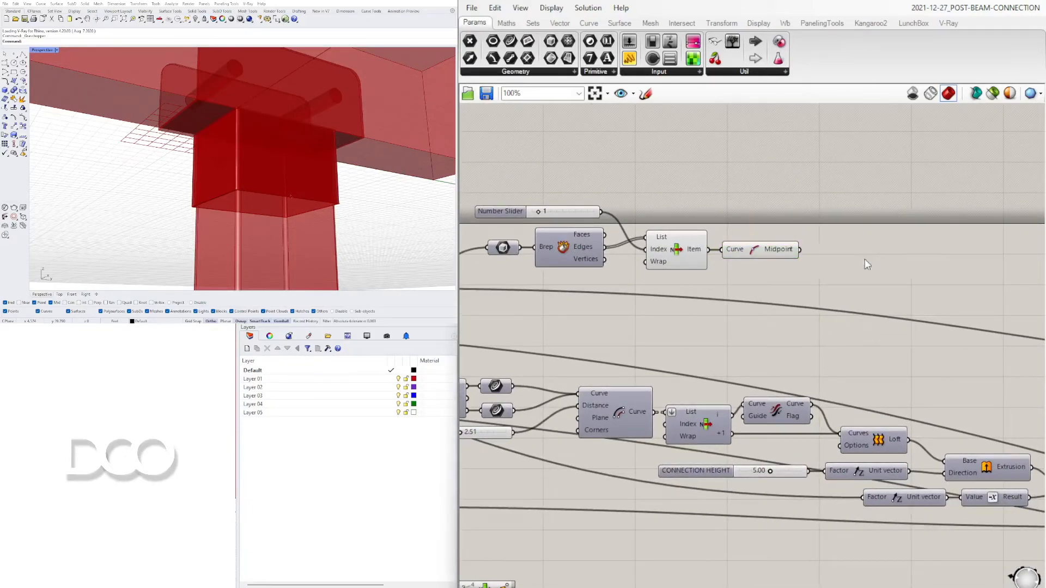
pyautogui.scroll(-4, 842, 263)
pyautogui.moveTo(859, 269); pyautogui.dragTo(753, 353)
pyautogui.scroll(-5, 697, 254)
pyautogui.scroll(-2, 648, 381)
pyautogui.scroll(6, 823, 366)
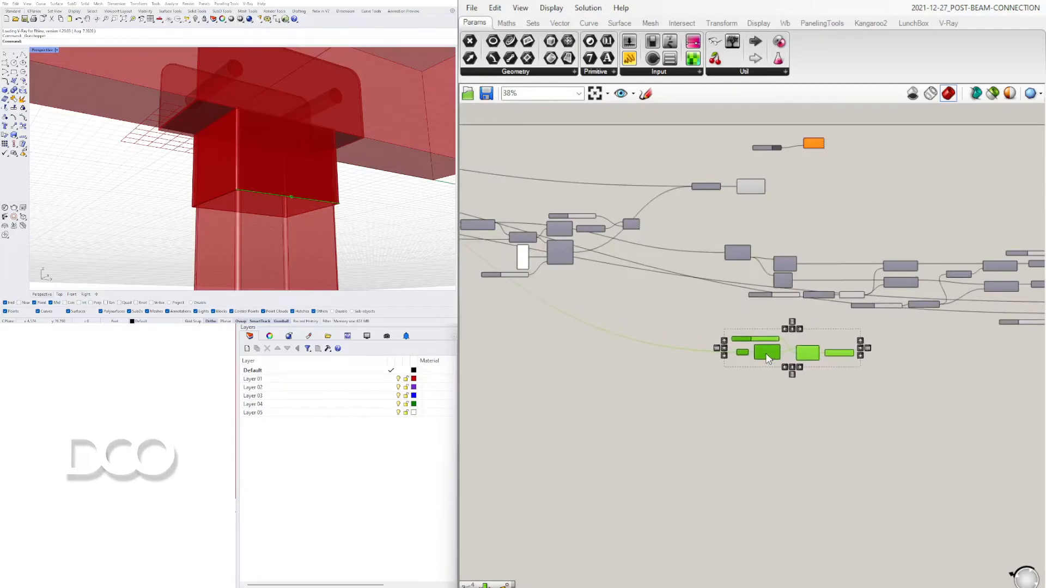
pyautogui.scroll(7, 894, 330)
# Add a Move component next to Curve Middle.
pyautogui.click(719, 378)
pyautogui.moveTo(719, 377); pyautogui.dragTo(812, 389, button='right')
pyautogui.click(817, 362)
pyautogui.moveTo(881, 396); pyautogui.dragTo(823, 398, button='right')
pyautogui.doubleClick(898, 390)
pyautogui.write('move')
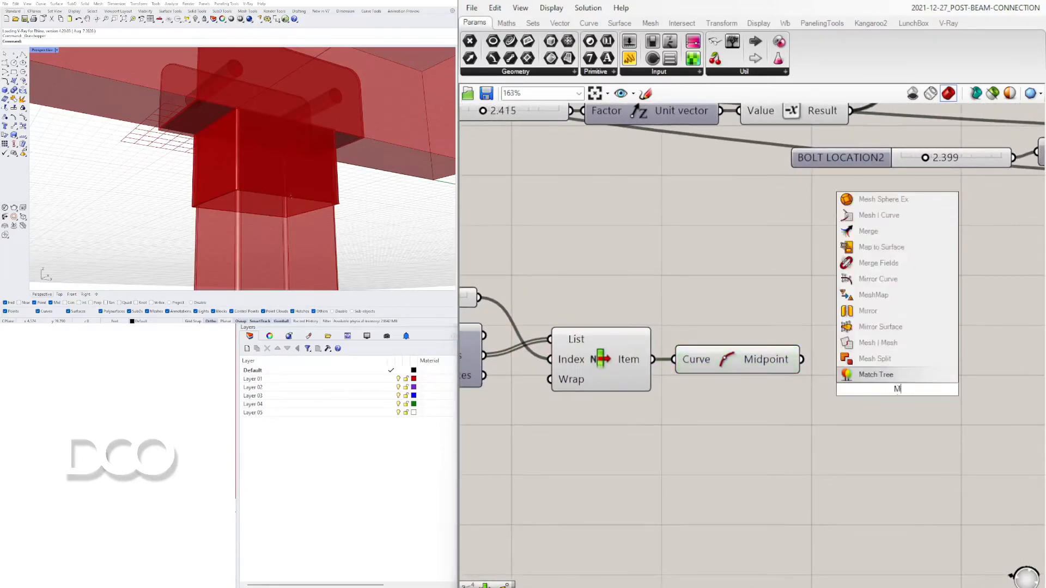
pyautogui.click(874, 374)
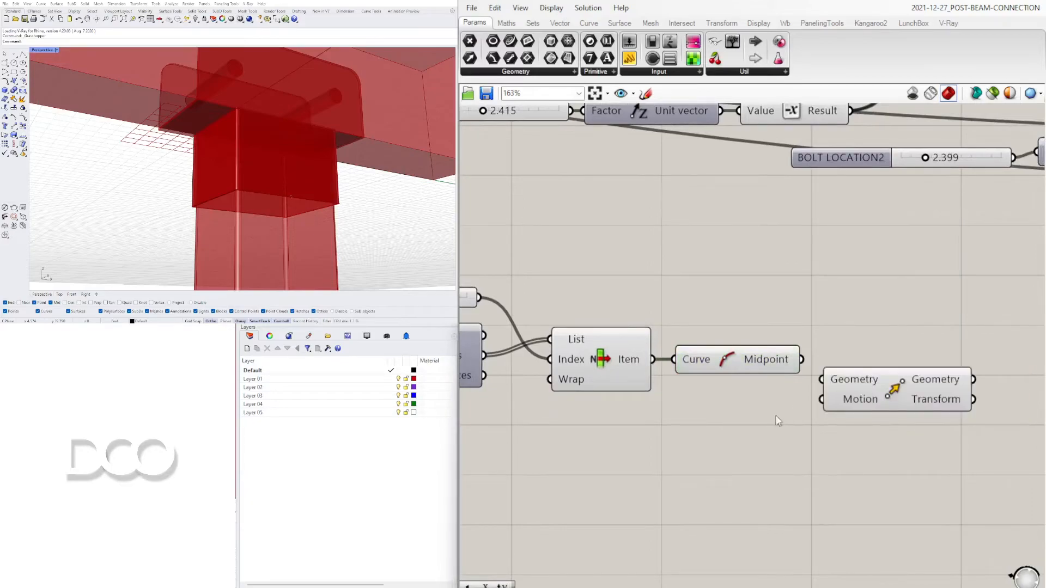
# Add a Unit Z component feeding Move's Motion input and connect the Midpoint output to Move's Geometry input.
pyautogui.doubleClick(745, 415)
pyautogui.write('z')
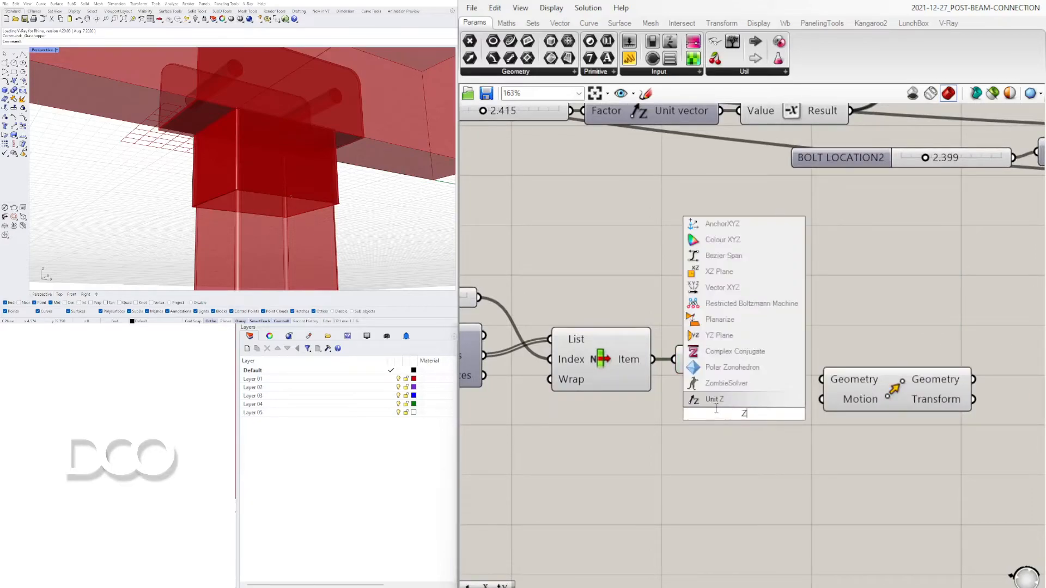
pyautogui.click(721, 406)
pyautogui.moveTo(721, 407); pyautogui.dragTo(696, 416)
pyautogui.moveTo(797, 417); pyautogui.dragTo(823, 399)
pyautogui.moveTo(869, 386); pyautogui.dragTo(889, 382)
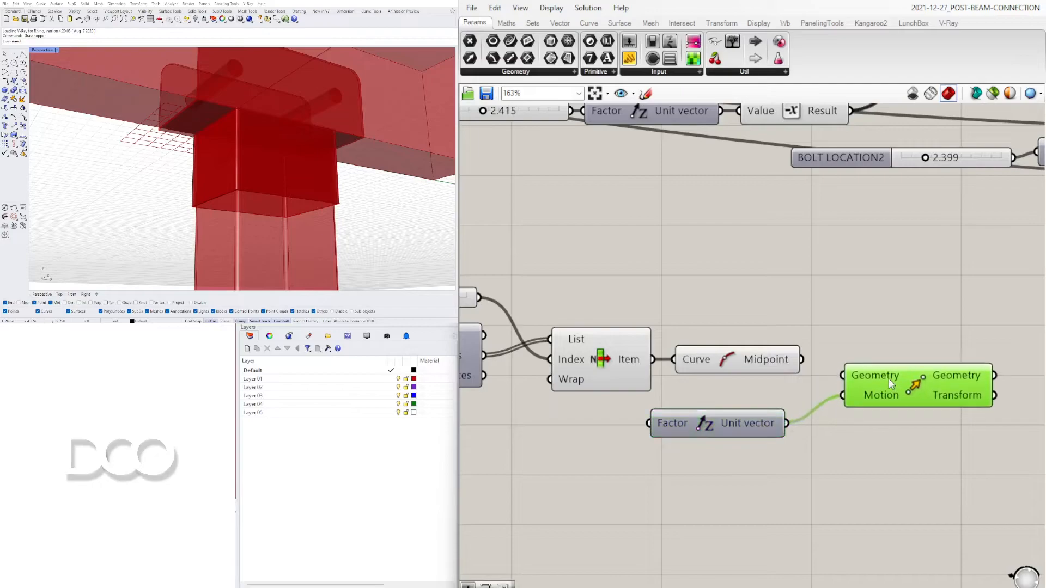
pyautogui.moveTo(834, 364); pyautogui.dragTo(847, 371)
# Hide the preview of List Item and Curve Middle and shift the Move component farther from them.
pyautogui.scroll(-3, 822, 362)
pyautogui.moveTo(855, 299); pyautogui.dragTo(748, 338)
pyautogui.middleClick(752, 343)
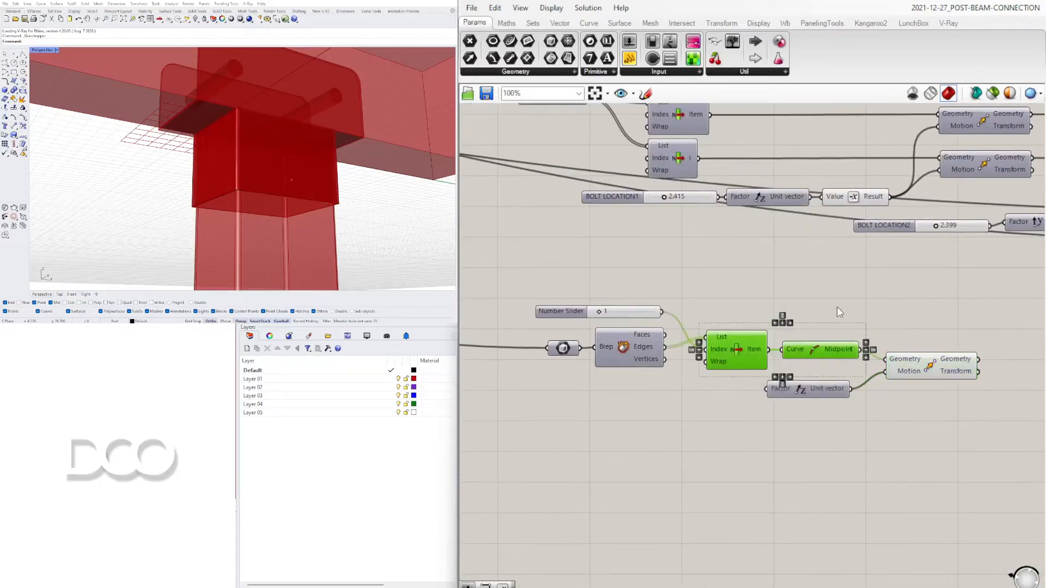
pyautogui.click(933, 369)
pyautogui.moveTo(938, 370); pyautogui.dragTo(959, 371)
pyautogui.click(949, 440)
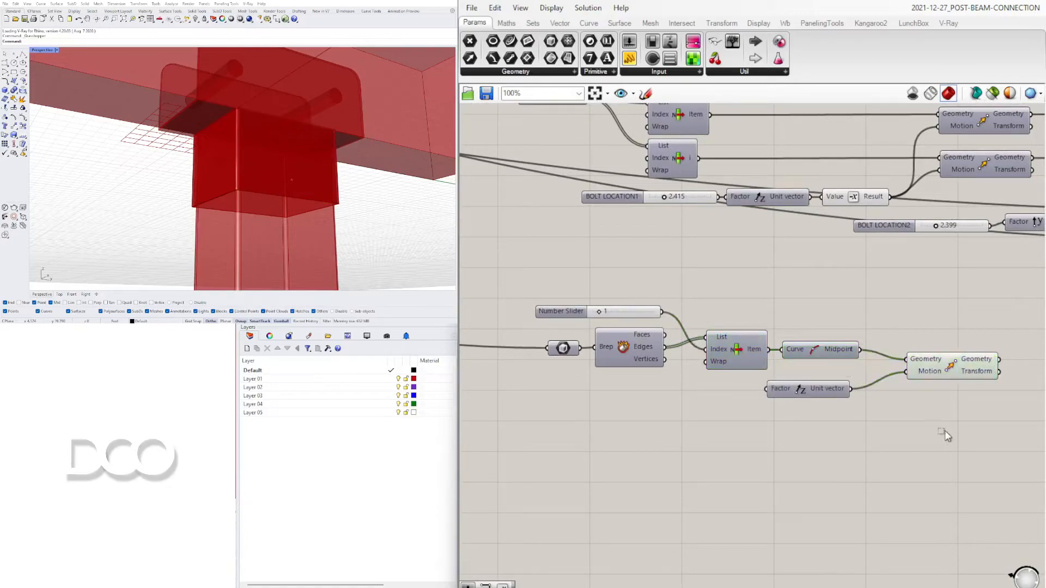
# Copy the BOLT LOCATION1 slider below Deconstruct Brep and connect the copy to the new Unit Z's Factor input.
pyautogui.rightClick(643, 241)
pyautogui.scroll(-2, 609, 235)
pyautogui.click(612, 231)
pyautogui.scroll(4, 616, 208)
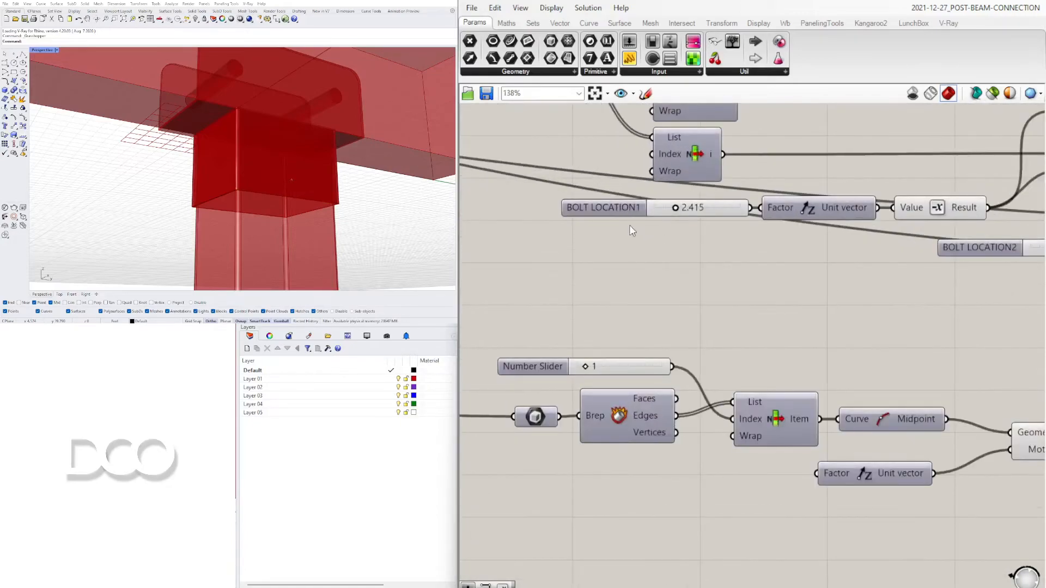
pyautogui.scroll(-2, 636, 222)
pyautogui.moveTo(643, 223); pyautogui.dragTo(619, 221, button='right')
pyautogui.keyDown('alt'); pyautogui.moveTo(585, 211); pyautogui.dragTo(618, 404); pyautogui.keyUp('alt')
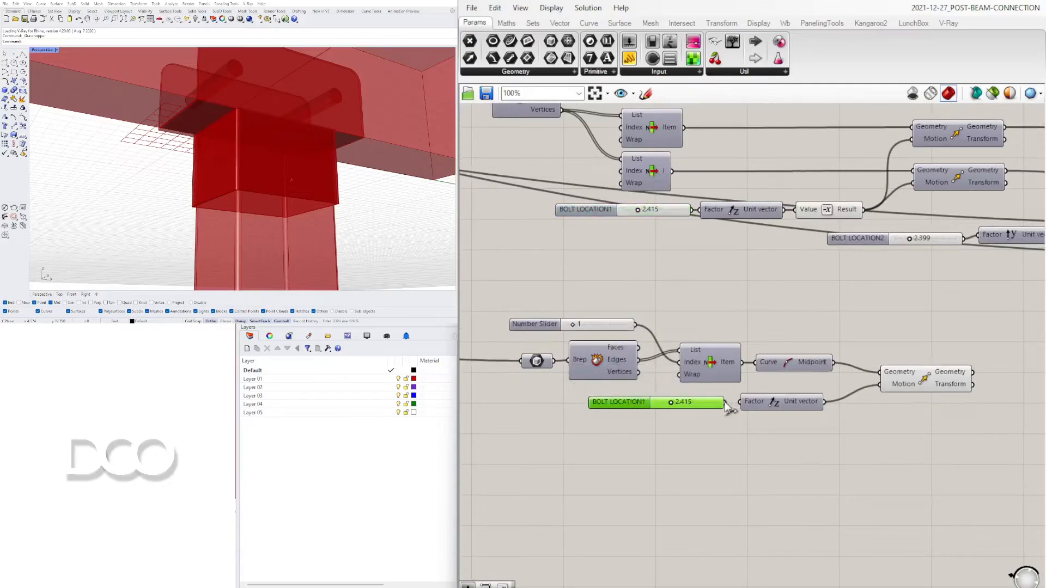
pyautogui.scroll(5, 619, 403)
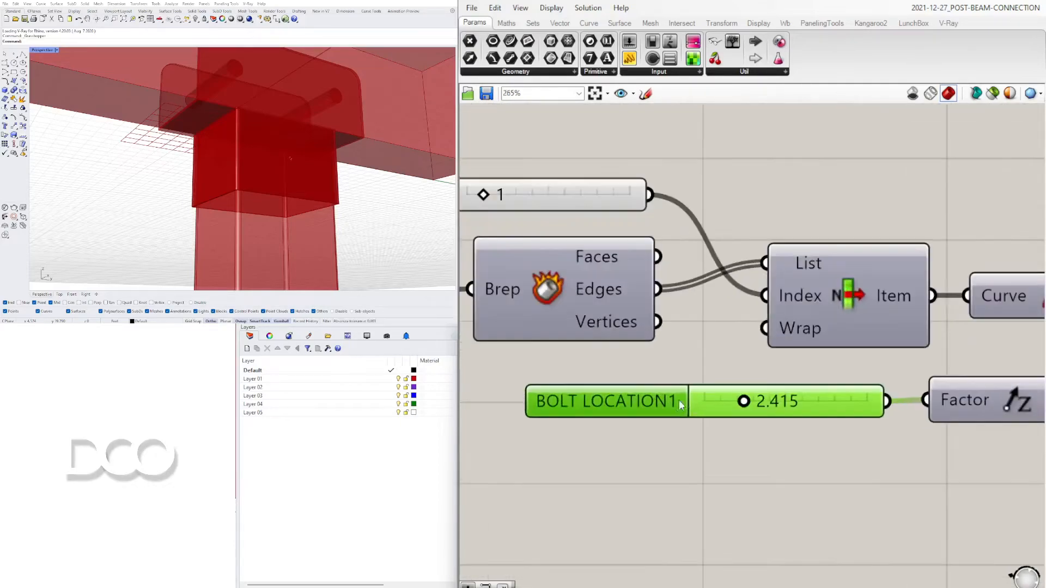
# Set the copied BOLT LOCATION1 slider to 2.717 and check the moved point on the sleeve face.
pyautogui.moveTo(746, 403)
pyautogui.mouseDown()
pyautogui.moveTo(761, 411)
pyautogui.moveTo(752, 415)
pyautogui.mouseUp()
pyautogui.scroll(-7, 338, 169)
pyautogui.moveTo(338, 168); pyautogui.dragTo(322, 154, button='right')
pyautogui.scroll(7, 321, 180)
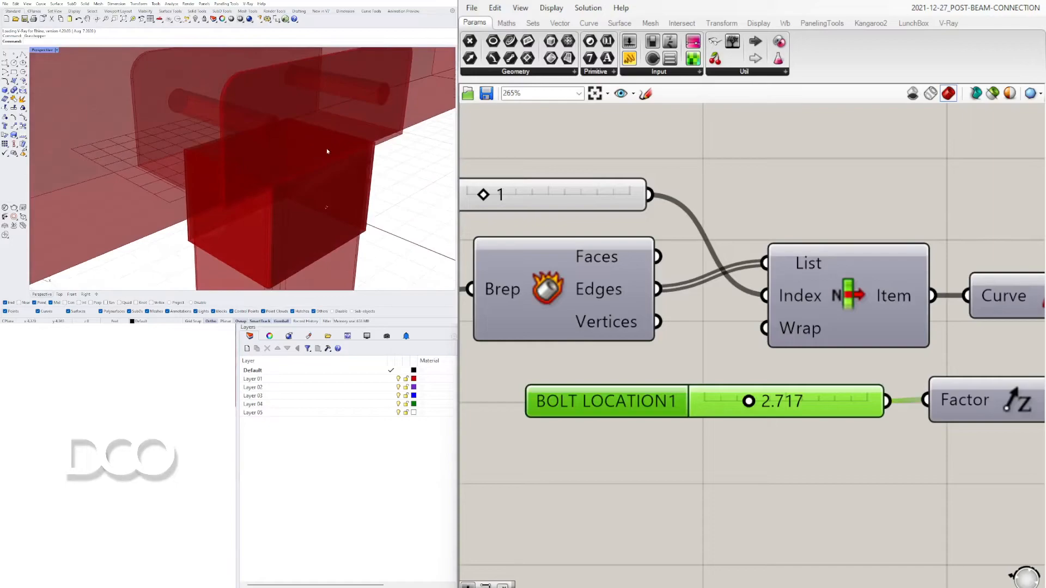
# Try to connect Move's Geometry output directly to the bolt Circle's Plane input alongside the existing planes.
pyautogui.scroll(-5, 829, 261)
pyautogui.moveTo(758, 343); pyautogui.dragTo(660, 431, button='right')
pyautogui.scroll(-2, 823, 414)
pyautogui.moveTo(822, 415); pyautogui.dragTo(573, 371, button='right')
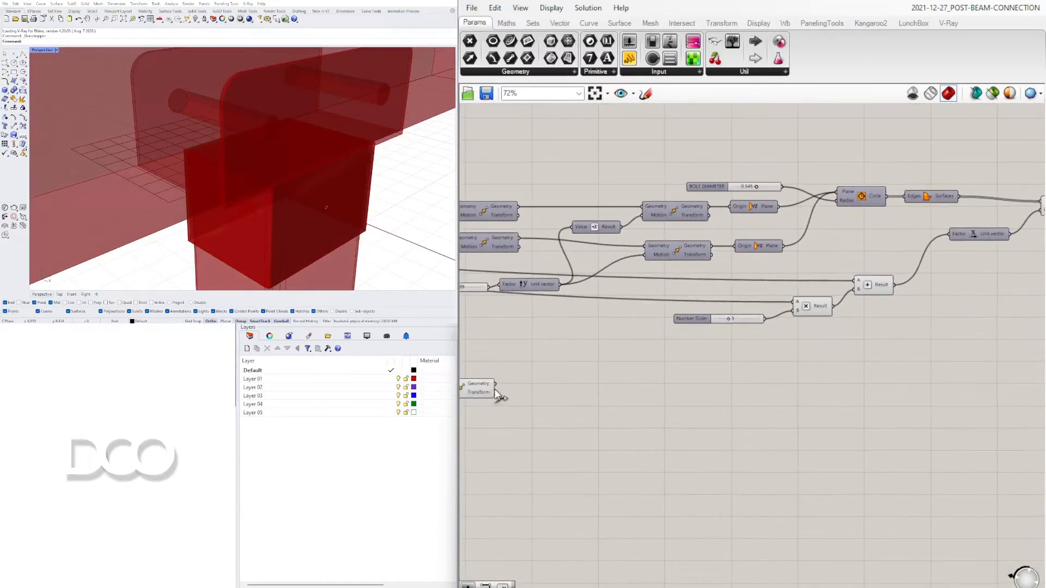
pyautogui.moveTo(482, 389); pyautogui.dragTo(500, 391)
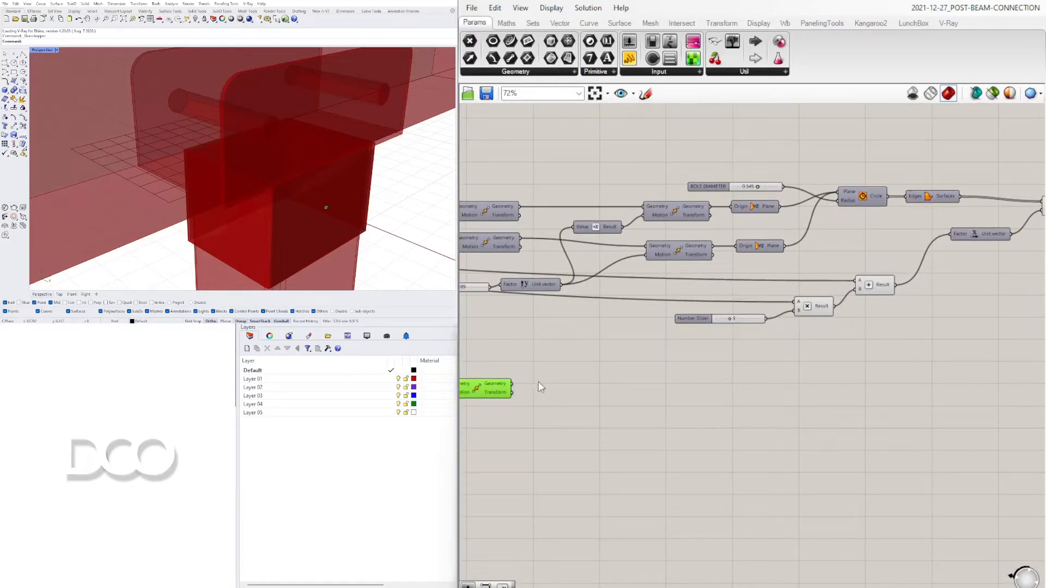
pyautogui.moveTo(514, 388); pyautogui.dragTo(837, 193)
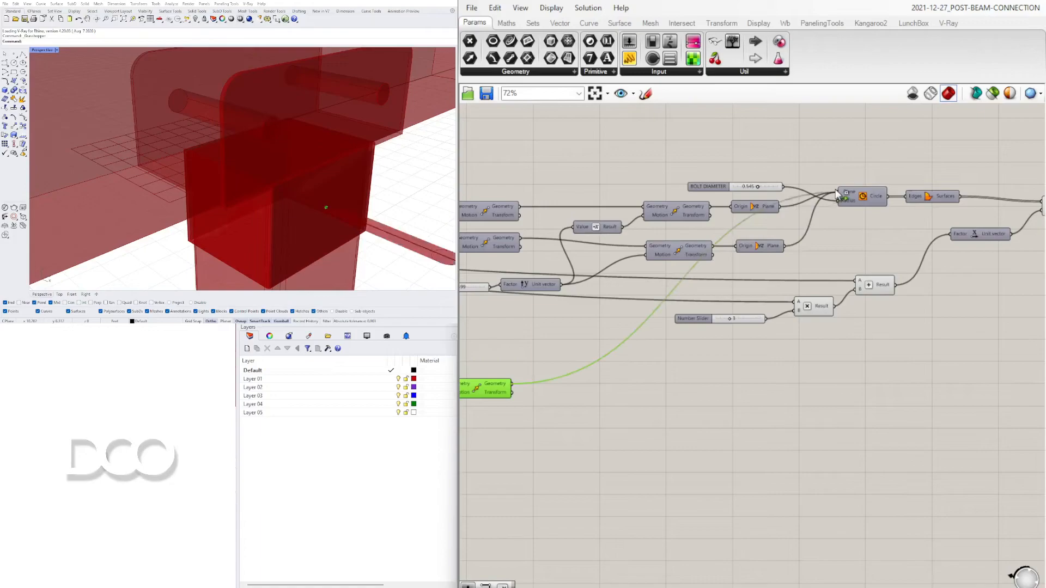
pyautogui.moveTo(305, 191); pyautogui.dragTo(381, 175, button='right')
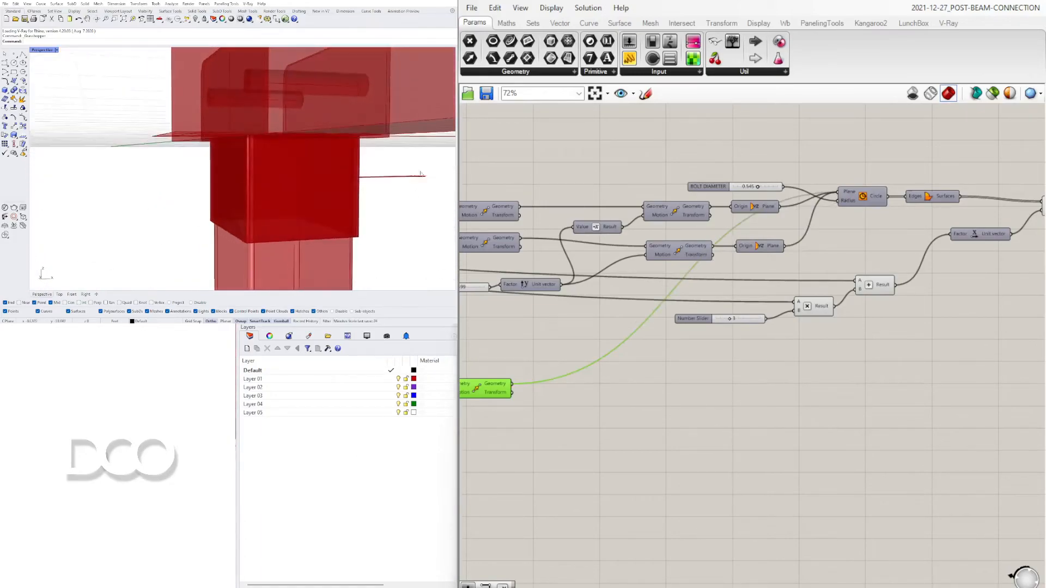
pyautogui.moveTo(586, 343); pyautogui.dragTo(675, 349, button='right')
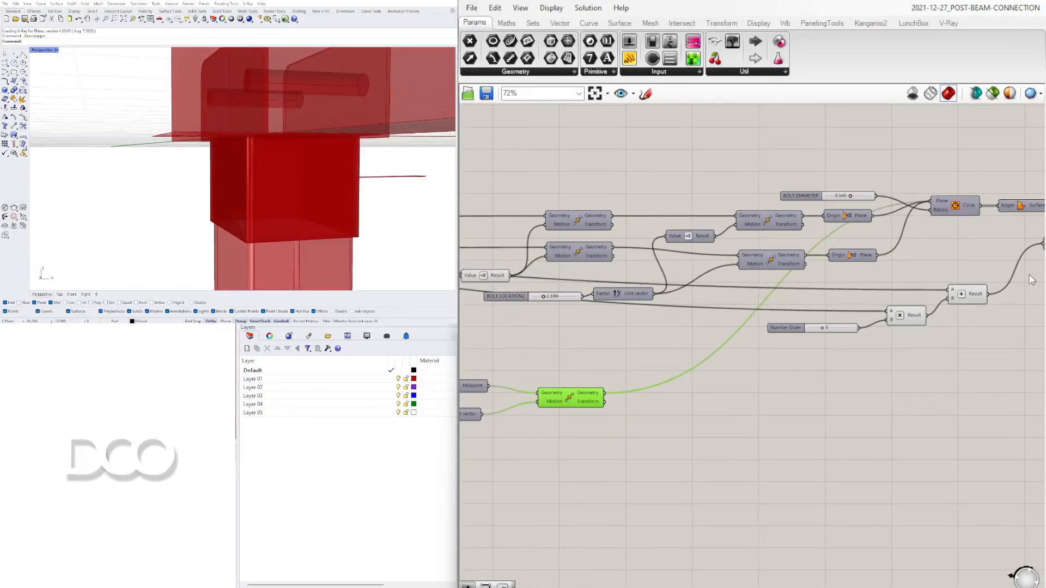
pyautogui.moveTo(327, 231); pyautogui.dragTo(414, 223, button='right')
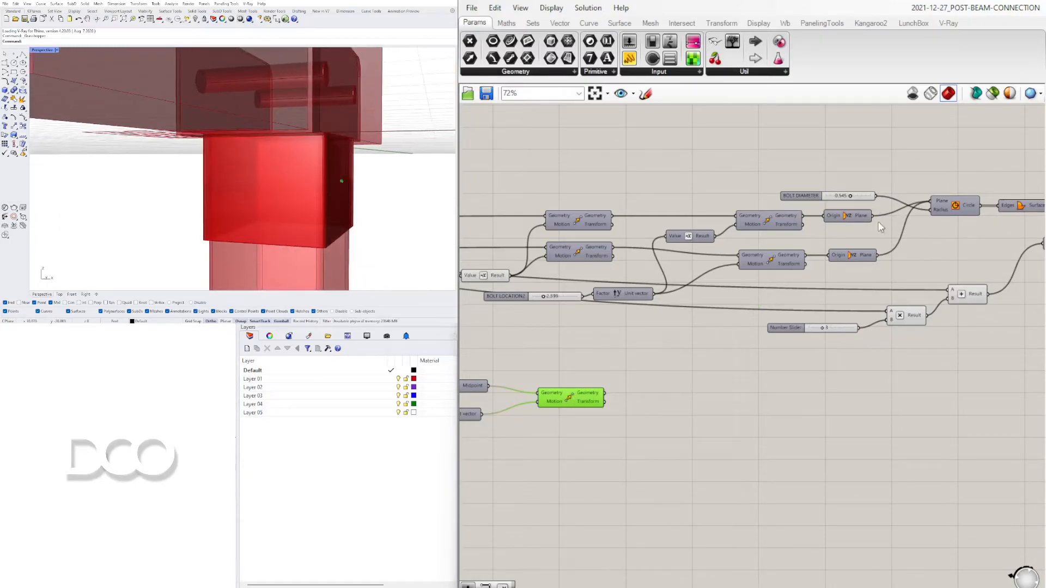
# Try an XY Plane component with the moved midpoint as its Origin, and delete it.
pyautogui.moveTo(583, 367); pyautogui.dragTo(689, 367, button='right')
pyautogui.moveTo(674, 406); pyautogui.dragTo(669, 404)
pyautogui.doubleClick(807, 405)
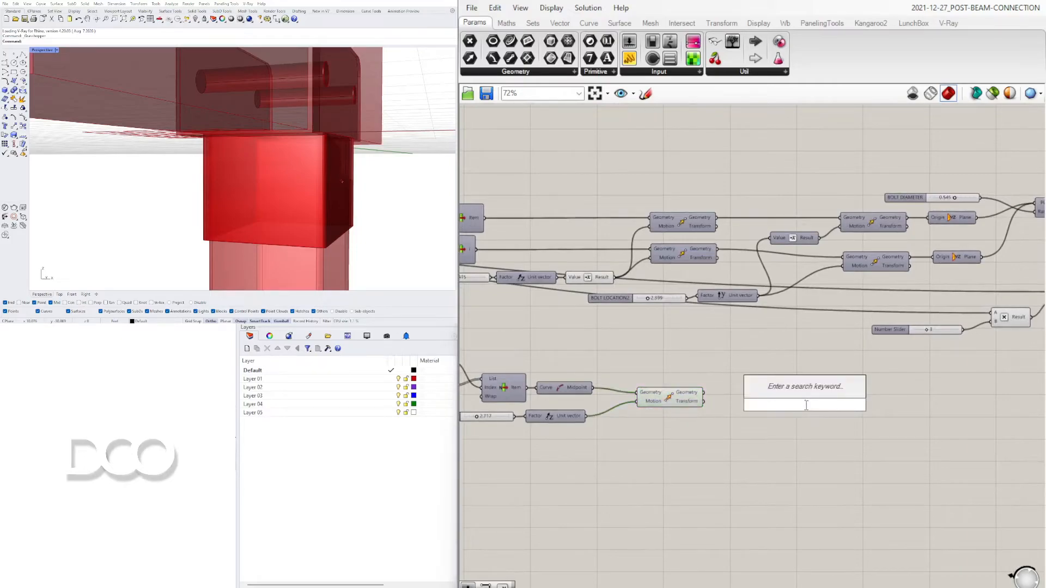
pyautogui.write('xy')
pyautogui.click(778, 394)
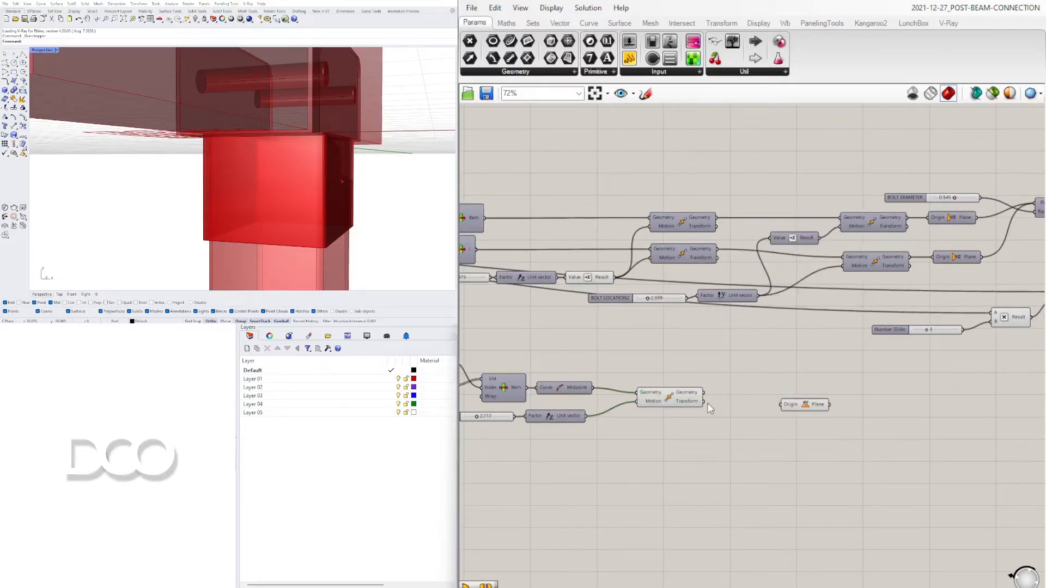
pyautogui.moveTo(786, 407); pyautogui.dragTo(742, 398)
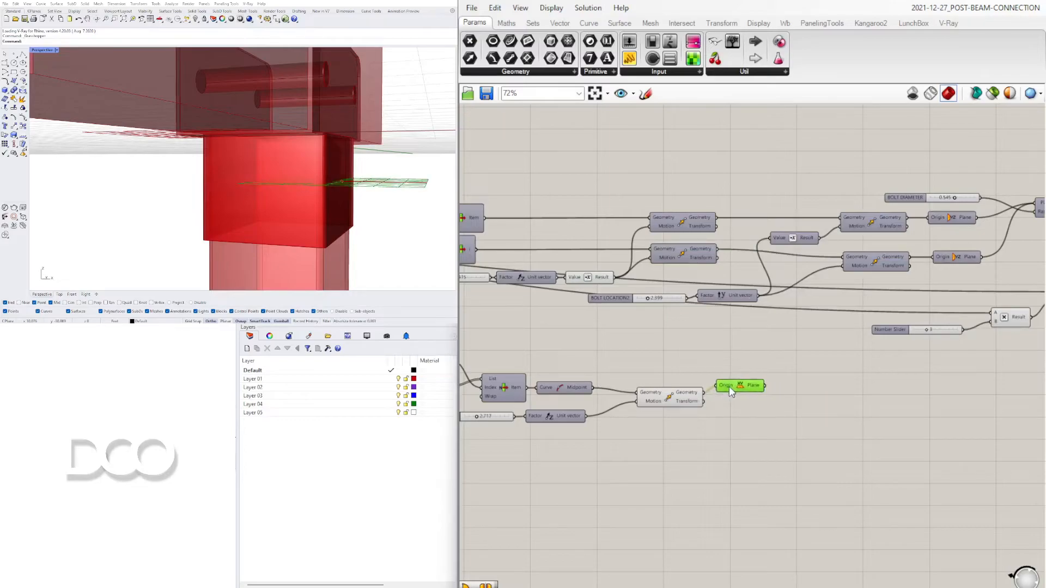
pyautogui.press('Delete')
# Add a YZ Plane component and connect Move's Geometry output to its Origin input.
pyautogui.doubleClick(749, 399)
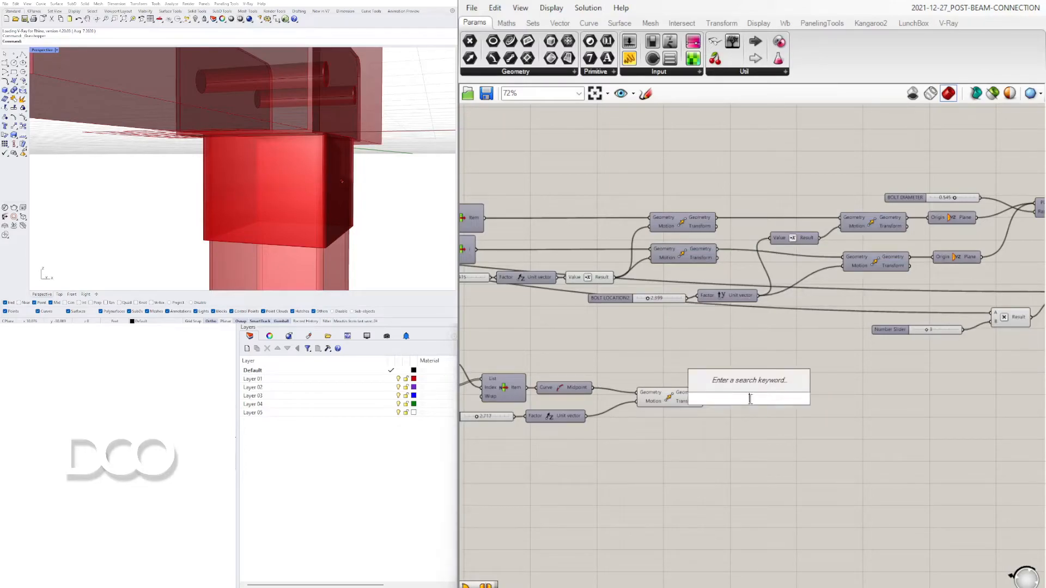
pyautogui.write('yz plane')
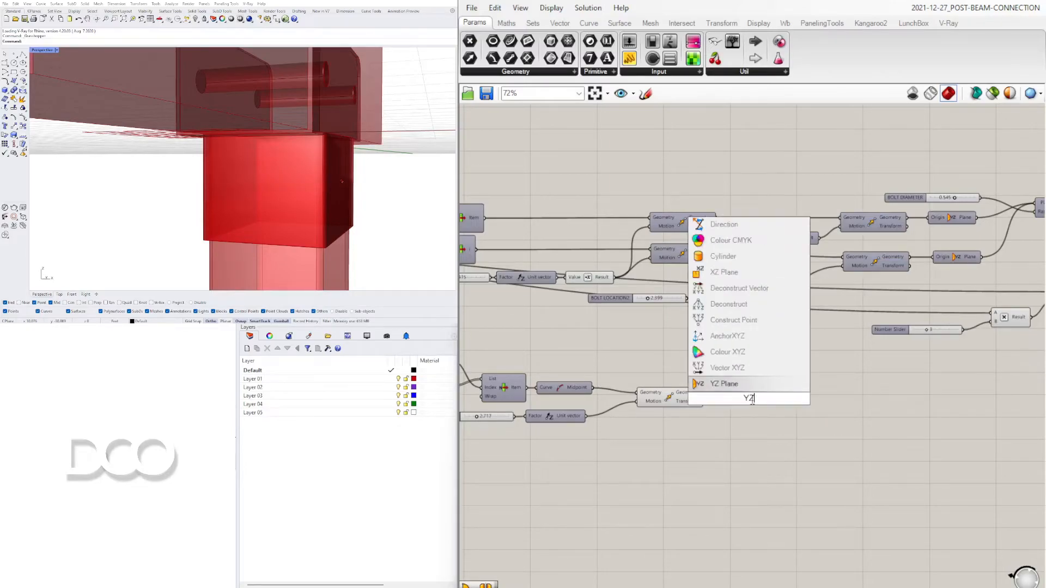
pyautogui.press('Return')
pyautogui.moveTo(705, 392); pyautogui.dragTo(730, 391)
# Add the YZ Plane output to the bolt Circle's Plane input, keeping the existing connections, and examine the new bolt.
pyautogui.moveTo(752, 400); pyautogui.dragTo(637, 408, button='right')
pyautogui.moveTo(808, 278); pyautogui.dragTo(919, 210)
pyautogui.scroll(-5, 258, 237)
pyautogui.scroll(5, 276, 200)
pyautogui.moveTo(258, 237); pyautogui.dragTo(249, 192, button='right')
pyautogui.moveTo(356, 136)
pyautogui.mouseDown(button='right')
pyautogui.moveTo(363, 150)
pyautogui.moveTo(349, 144)
pyautogui.mouseUp(button='right')
# Set the List Item index slider for the sleeve edge to 3, checking the bolt's position on the sleeve.
pyautogui.moveTo(625, 372); pyautogui.dragTo(898, 387, button='right')
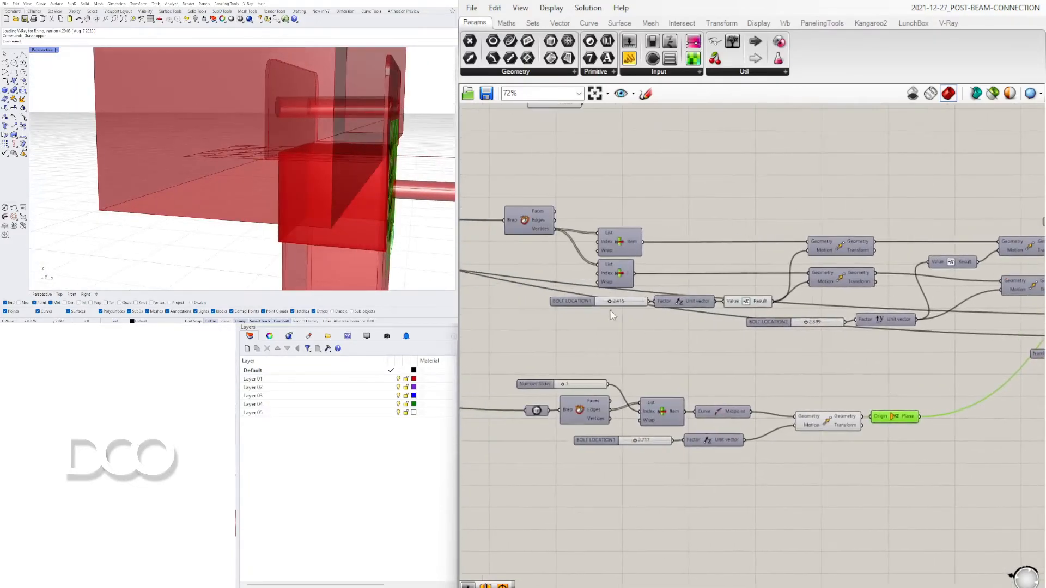
pyautogui.moveTo(346, 180); pyautogui.dragTo(353, 174, button='right')
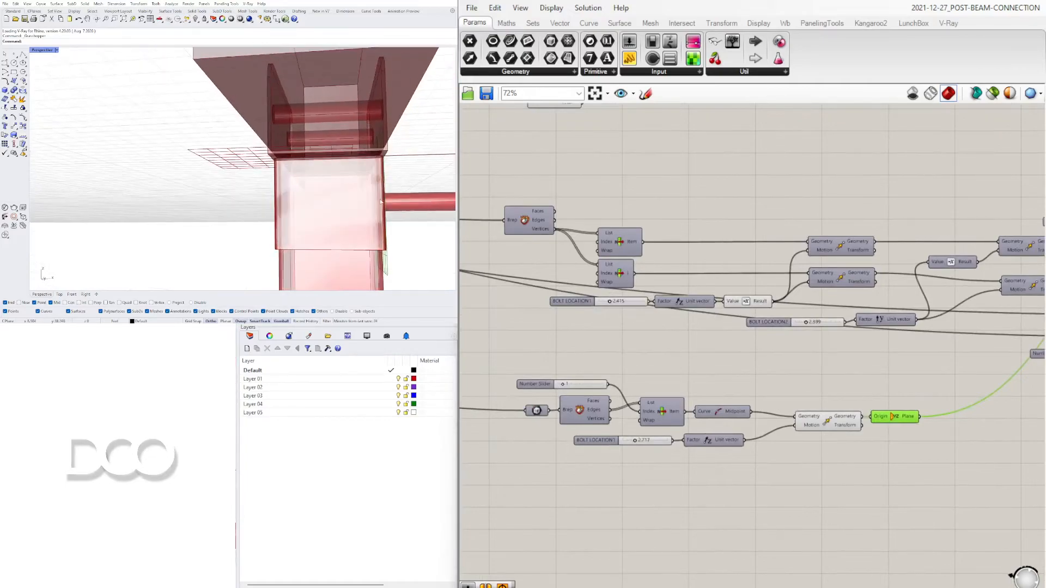
pyautogui.scroll(10, 681, 391)
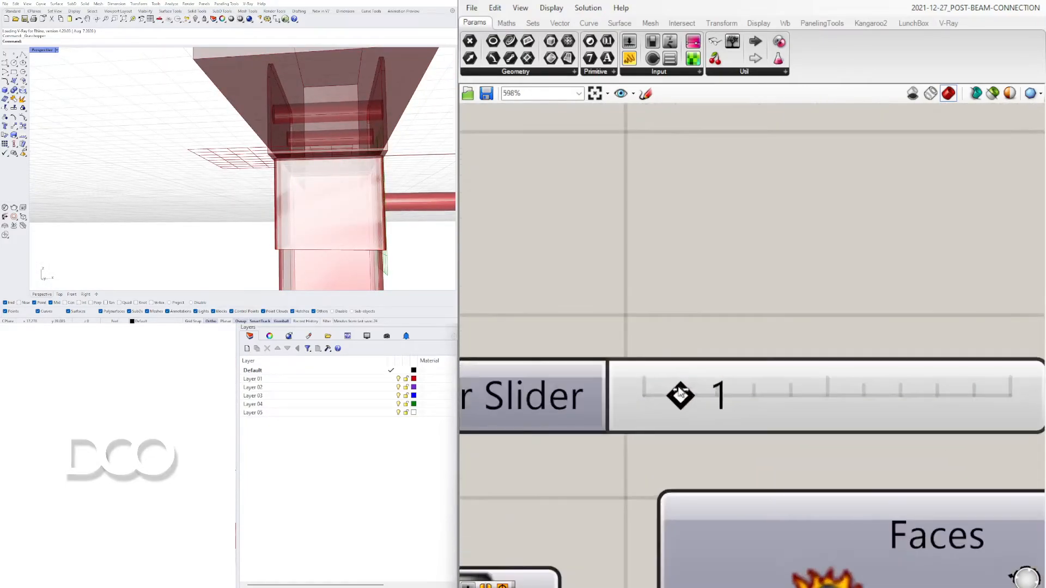
pyautogui.moveTo(698, 396); pyautogui.dragTo(754, 395)
pyautogui.moveTo(316, 188); pyautogui.dragTo(411, 212, button='right')
pyautogui.scroll(-6, 813, 347)
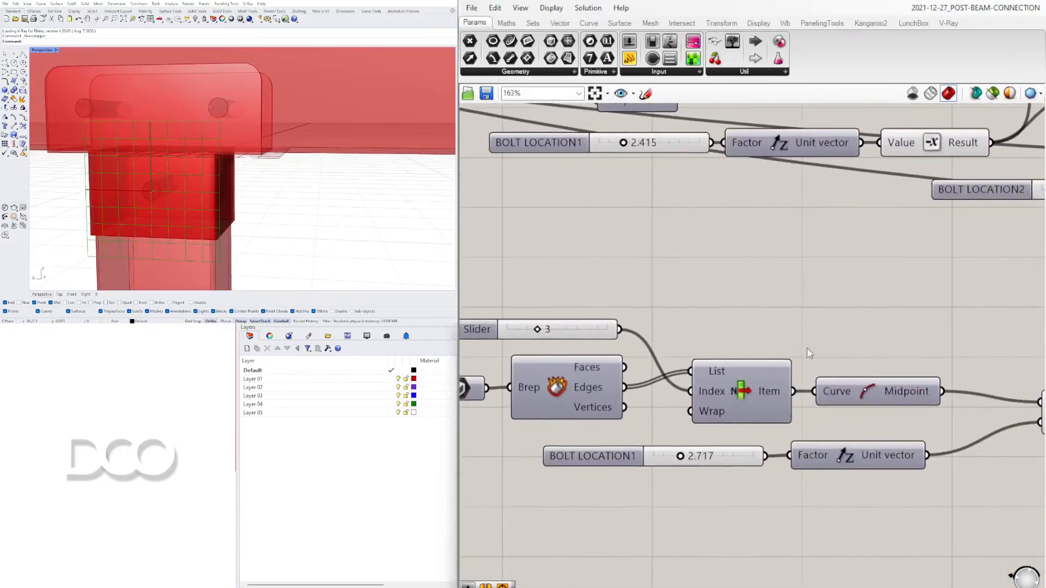
# Turn off the preview of the List Item that picks the indexed sleeve edge.
pyautogui.click(752, 389)
pyautogui.moveTo(294, 174); pyautogui.dragTo(374, 182, button='right')
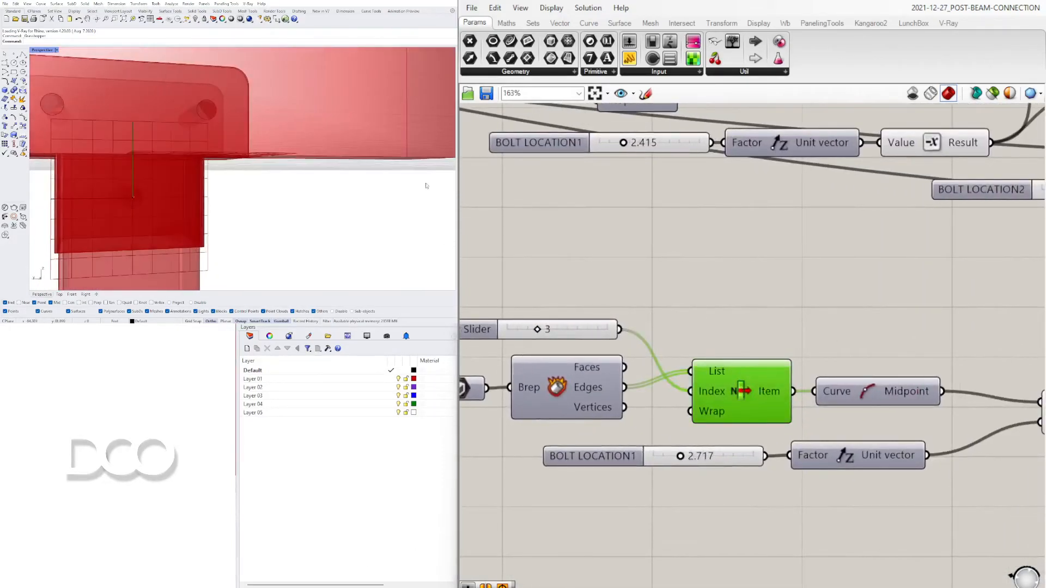
pyautogui.rightClick(740, 394)
pyautogui.click(756, 415)
pyautogui.moveTo(158, 177); pyautogui.dragTo(233, 176, button='right')
pyautogui.scroll(4, 228, 187)
pyautogui.scroll(-10, 210, 186)
pyautogui.click(785, 248)
pyautogui.moveTo(813, 299); pyautogui.dragTo(744, 417)
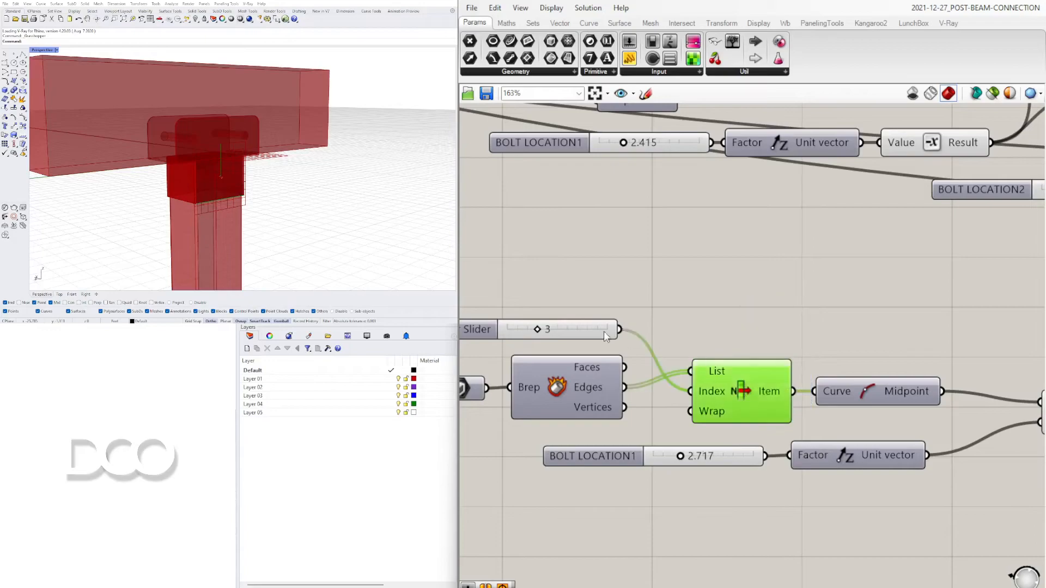
# Select the bolt Extrusion and examine how its bolts pass through the plates and sleeve.
pyautogui.moveTo(603, 331); pyautogui.dragTo(782, 338, button='right')
pyautogui.middleClick(904, 337)
pyautogui.click(635, 337)
pyautogui.click(859, 285)
pyautogui.scroll(-7, 771, 320)
pyautogui.scroll(3, 974, 293)
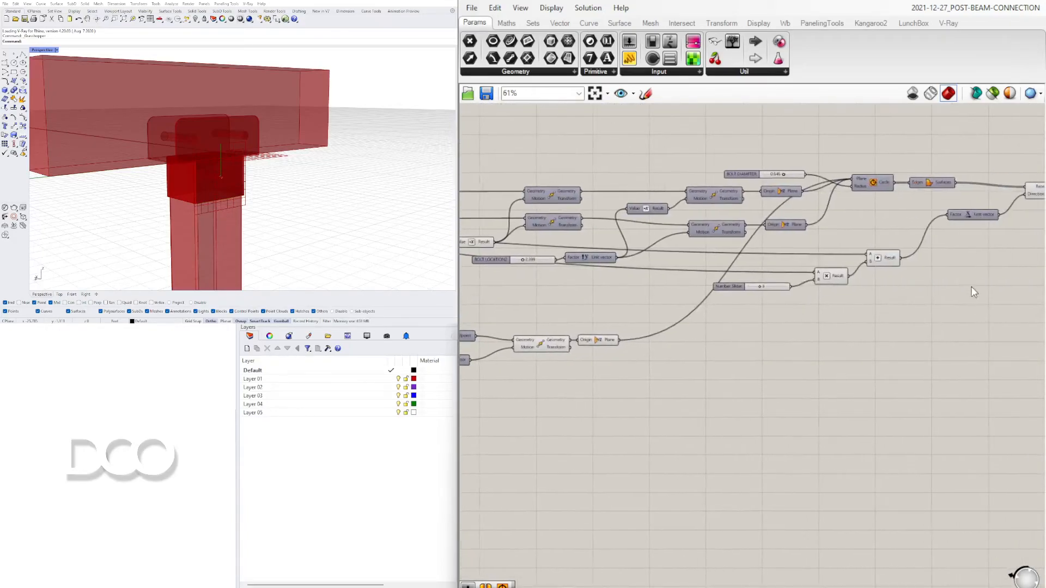
pyautogui.moveTo(974, 293); pyautogui.dragTo(738, 358, button='right')
pyautogui.scroll(3, 799, 282)
pyautogui.click(793, 254)
pyautogui.moveTo(357, 197); pyautogui.dragTo(143, 174, button='right')
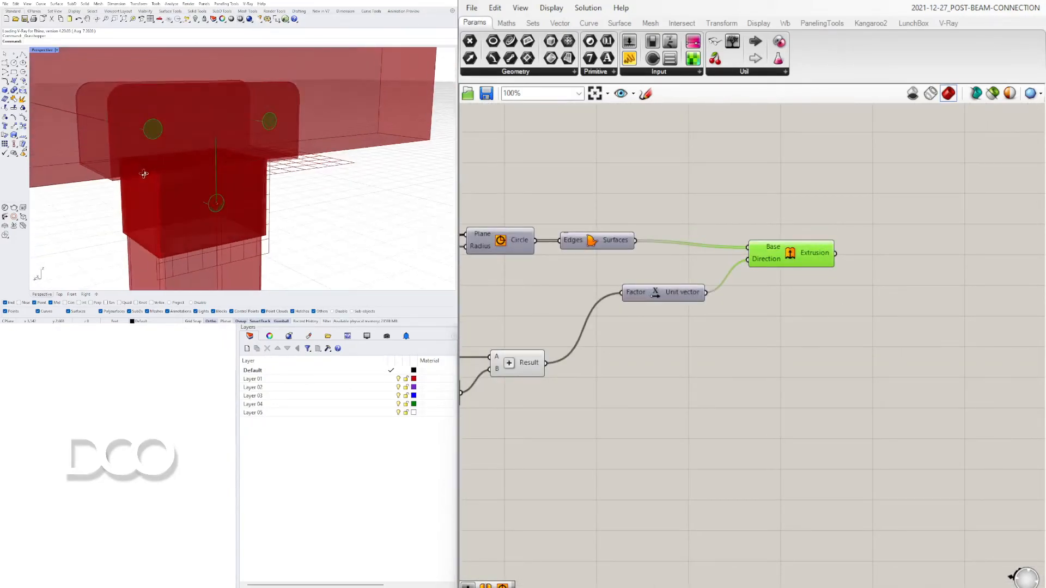
# Shift the Merge Faces component to the right, farther from the Solid Union.
pyautogui.scroll(-5, 712, 342)
pyautogui.moveTo(712, 342); pyautogui.dragTo(938, 332, button='right')
pyautogui.moveTo(518, 245); pyautogui.dragTo(788, 320, button='right')
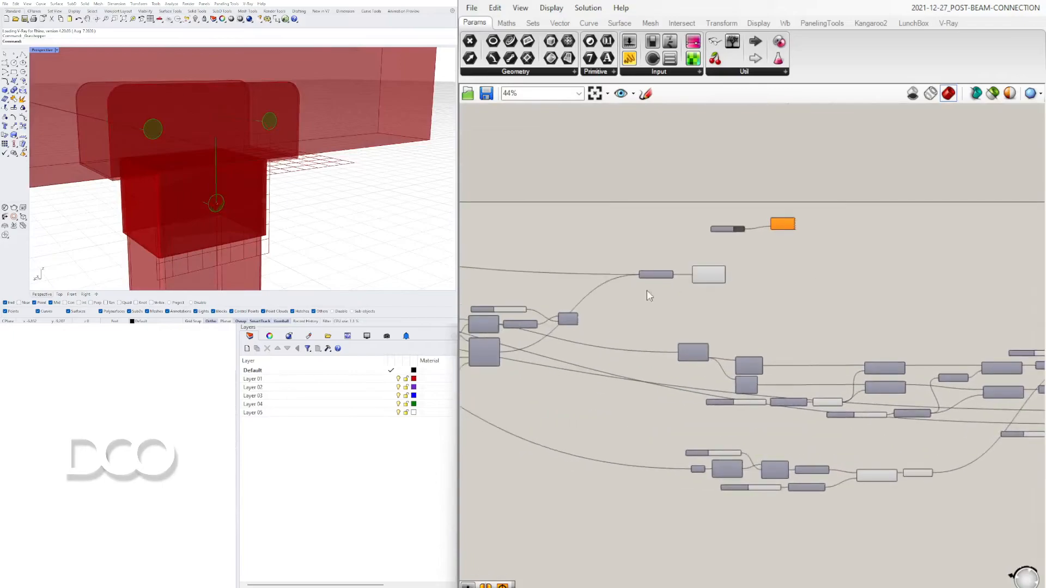
pyautogui.scroll(5, 692, 288)
pyautogui.moveTo(731, 254); pyautogui.dragTo(757, 253)
# Add a Solid Difference component above and beyond the bolt Extrusion.
pyautogui.scroll(-5, 939, 296)
pyautogui.moveTo(991, 295); pyautogui.dragTo(480, 254, button='right')
pyautogui.scroll(4, 782, 275)
pyautogui.doubleClick(764, 290)
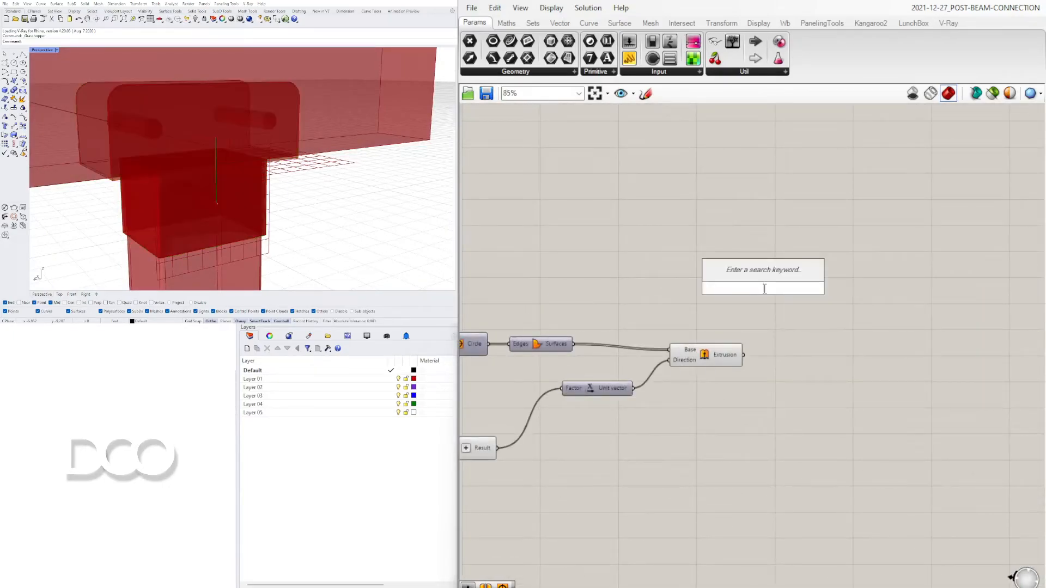
pyautogui.write('DIF')
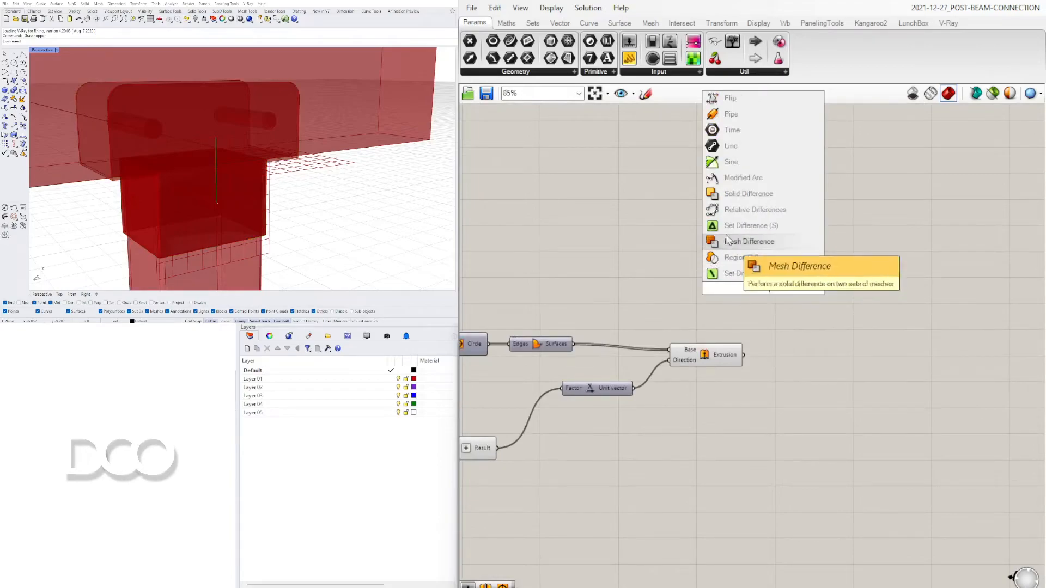
pyautogui.click(736, 194)
pyautogui.moveTo(788, 288); pyautogui.dragTo(822, 256)
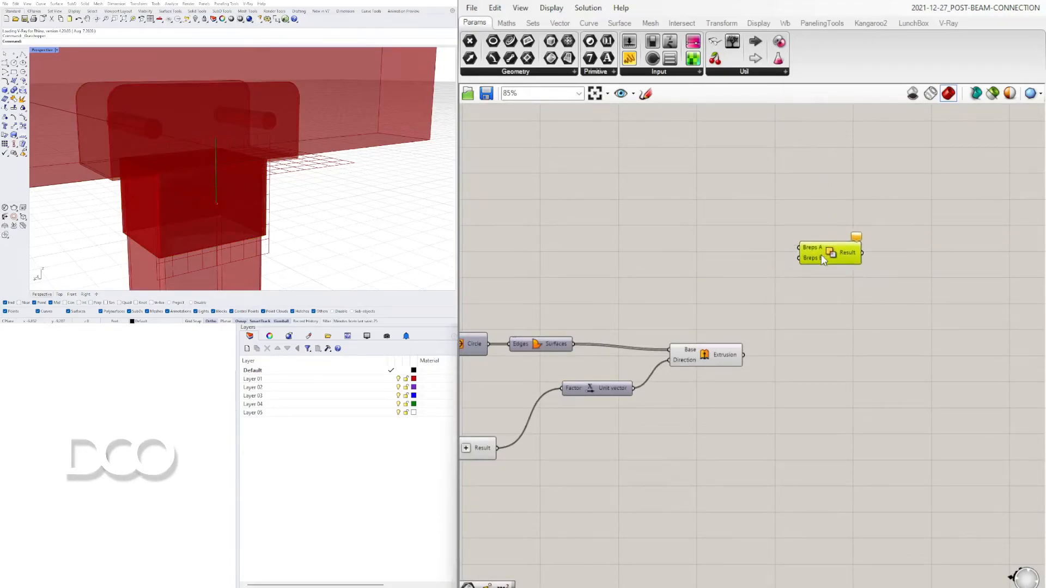
# Connect the bolt Extrusion output to Solid Difference's Breps B input and turn off the Extrusion's preview.
pyautogui.click(716, 352)
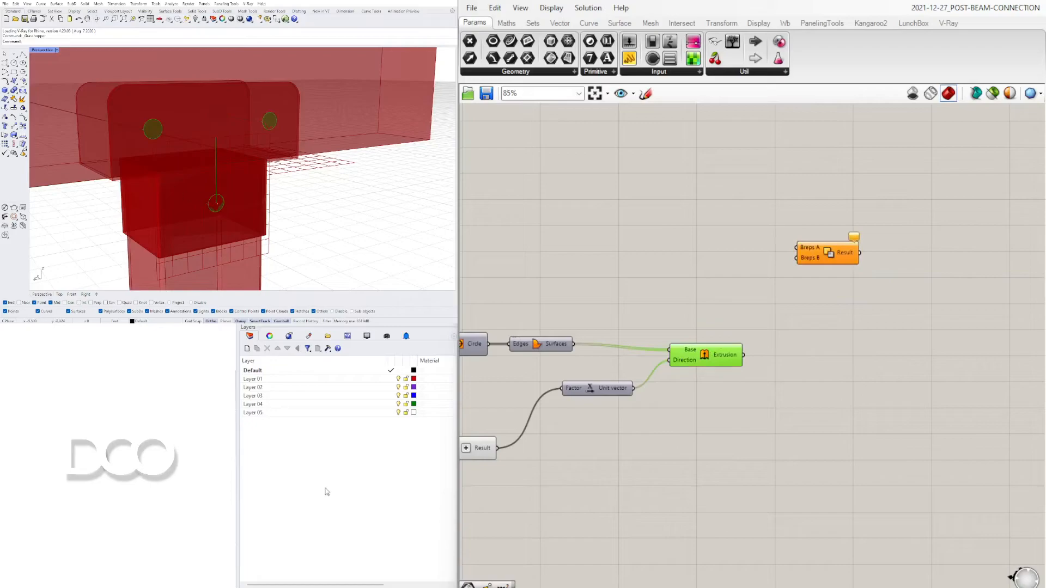
pyautogui.moveTo(746, 356); pyautogui.dragTo(817, 302)
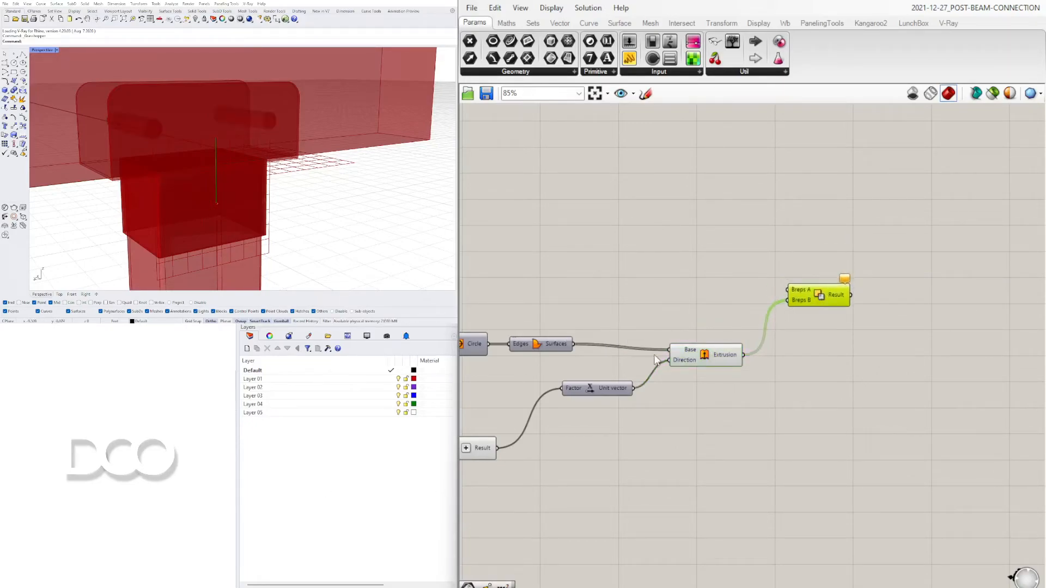
pyautogui.rightClick(702, 353)
pyautogui.click(700, 353)
pyautogui.rightClick(700, 353)
pyautogui.click(719, 374)
# Connect the Merge Faces Breps output to Solid Difference's Breps A input.
pyautogui.moveTo(597, 430); pyautogui.dragTo(789, 407, button='right')
pyautogui.scroll(-2, 767, 441)
pyautogui.moveTo(479, 322); pyautogui.dragTo(811, 307, button='right')
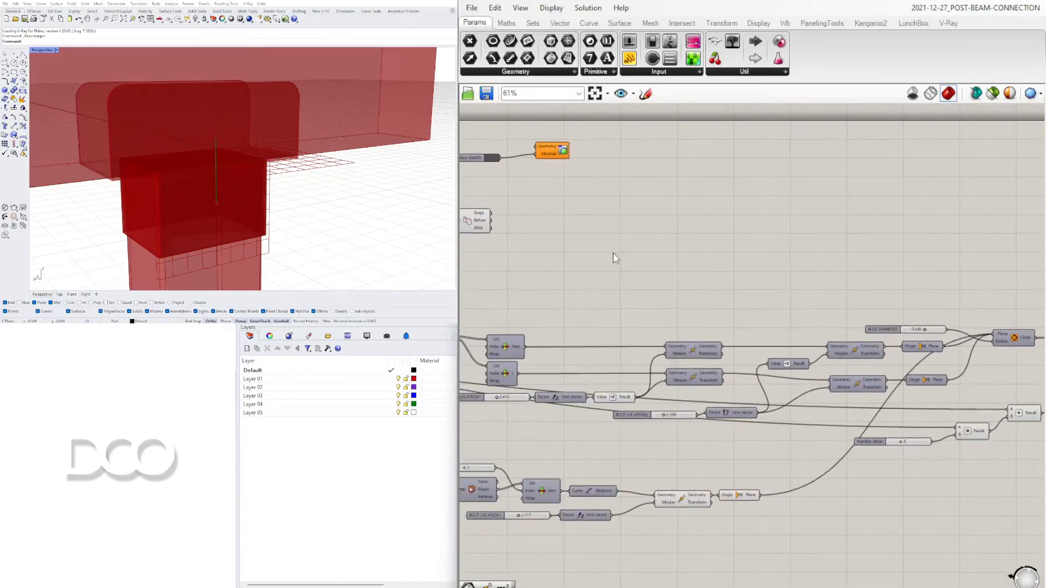
pyautogui.moveTo(549, 256); pyautogui.dragTo(672, 257, button='right')
pyautogui.click(592, 221)
pyautogui.moveTo(612, 214); pyautogui.dragTo(873, 349)
pyautogui.scroll(4, 818, 218)
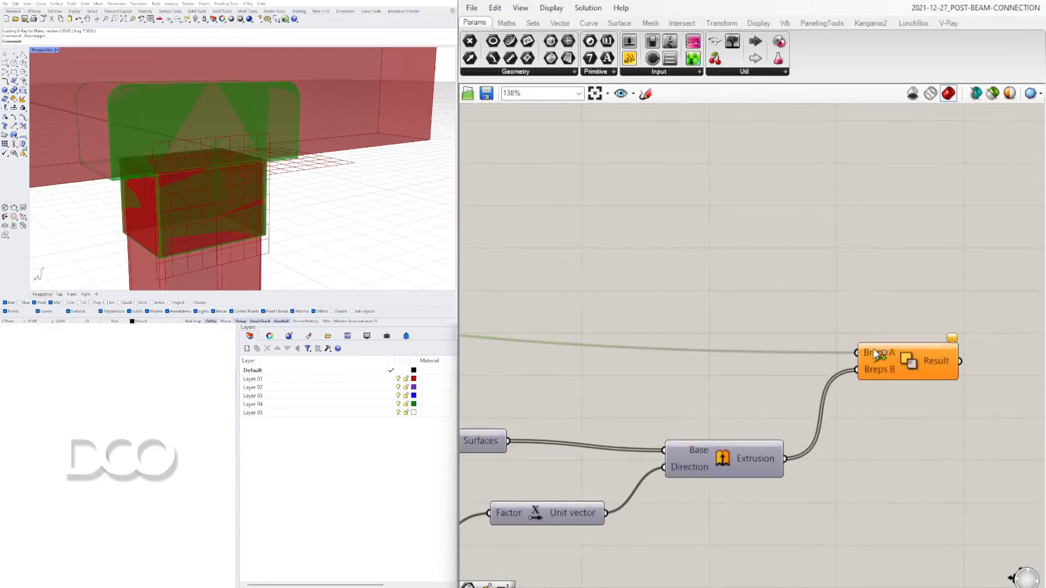
pyautogui.click(921, 367)
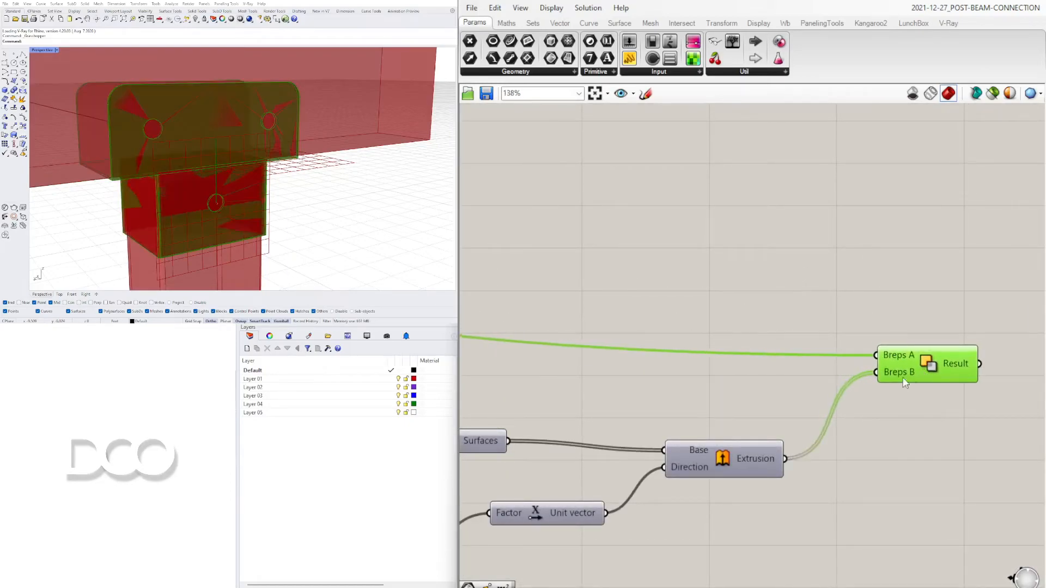
# Turn off the previews of the bolt definition's components, keeping the Solid Difference preview on.
pyautogui.scroll(-5, 883, 387)
pyautogui.scroll(-4, 872, 425)
pyautogui.moveTo(898, 502); pyautogui.dragTo(586, 368)
pyautogui.middleClick(587, 367)
pyautogui.click(610, 343)
pyautogui.scroll(5, 622, 338)
pyautogui.click(729, 308)
pyautogui.rightClick(729, 309)
pyautogui.click(742, 336)
pyautogui.moveTo(229, 180); pyautogui.dragTo(175, 161, button='right')
# Select the upstream post, beam and sleeve components and examine which geometry they preview.
pyautogui.scroll(-5, 657, 346)
pyautogui.moveTo(621, 419); pyautogui.dragTo(916, 409, button='right')
pyautogui.scroll(5, 573, 332)
pyautogui.moveTo(573, 331); pyautogui.dragTo(720, 312, button='right')
pyautogui.scroll(-4, 750, 327)
pyautogui.moveTo(954, 438); pyautogui.dragTo(634, 284)
pyautogui.middleClick(649, 283)
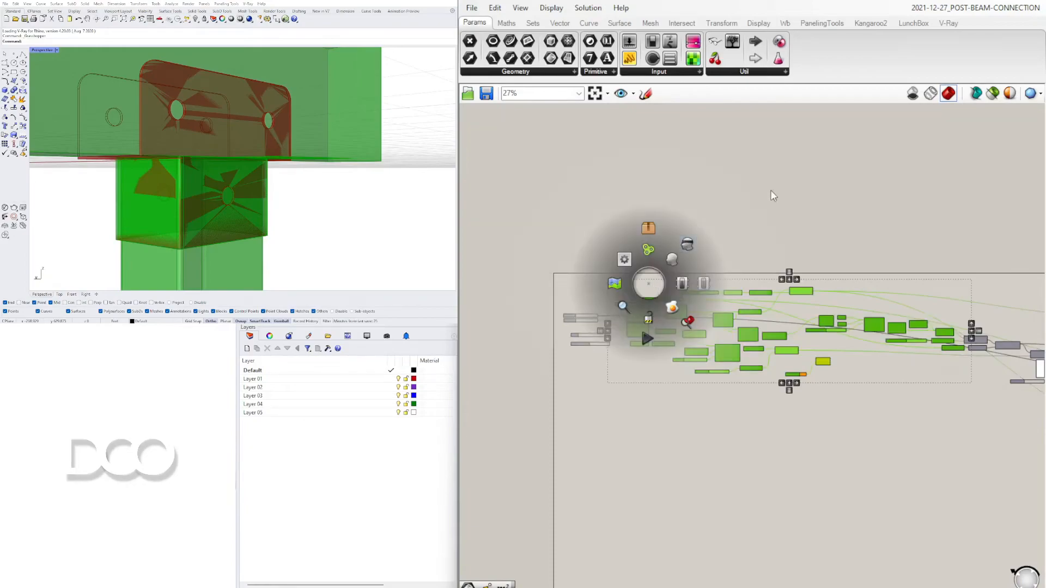
pyautogui.scroll(8, 737, 302)
pyautogui.scroll(-2, 616, 340)
pyautogui.click(612, 339)
# Check the upstream Extrusions and turn off the preview of the sleeve Extrusion.
pyautogui.click(578, 422)
pyautogui.rightClick(580, 426)
pyautogui.click(765, 377)
pyautogui.moveTo(765, 378); pyautogui.dragTo(558, 330, button='right')
pyautogui.click(650, 421)
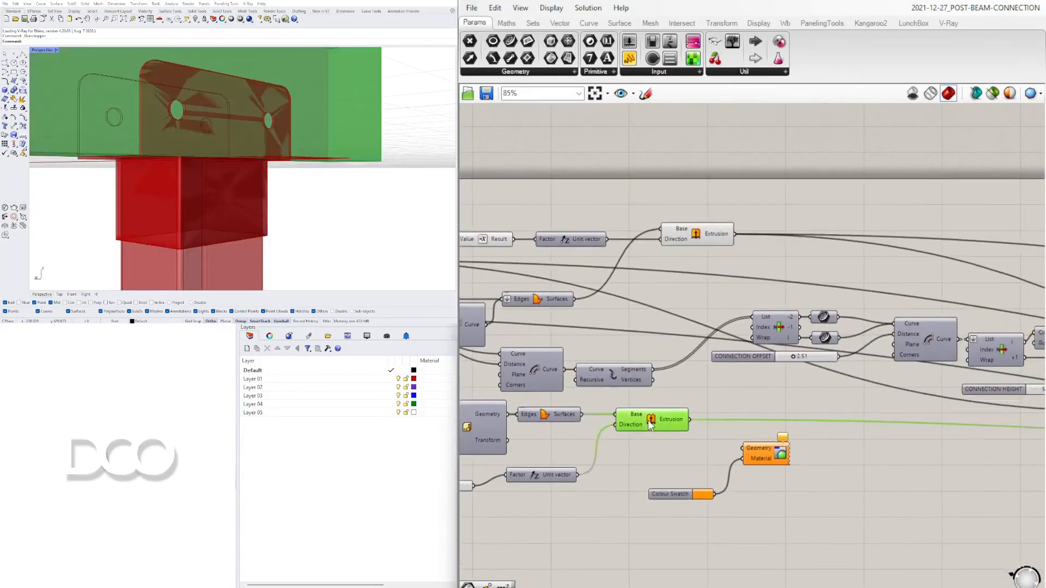
pyautogui.rightClick(651, 424)
pyautogui.click(697, 234)
pyautogui.rightClick(696, 236)
pyautogui.click(717, 258)
pyautogui.moveTo(283, 188)
pyautogui.mouseDown(button='right')
pyautogui.moveTo(232, 199)
pyautogui.moveTo(237, 173)
pyautogui.moveTo(285, 201)
pyautogui.mouseUp(button='right')
# Set the BOLT DIAMETER slider to 0.406.
pyautogui.scroll(-6, 777, 224)
pyautogui.moveTo(906, 293); pyautogui.dragTo(532, 331, button='right')
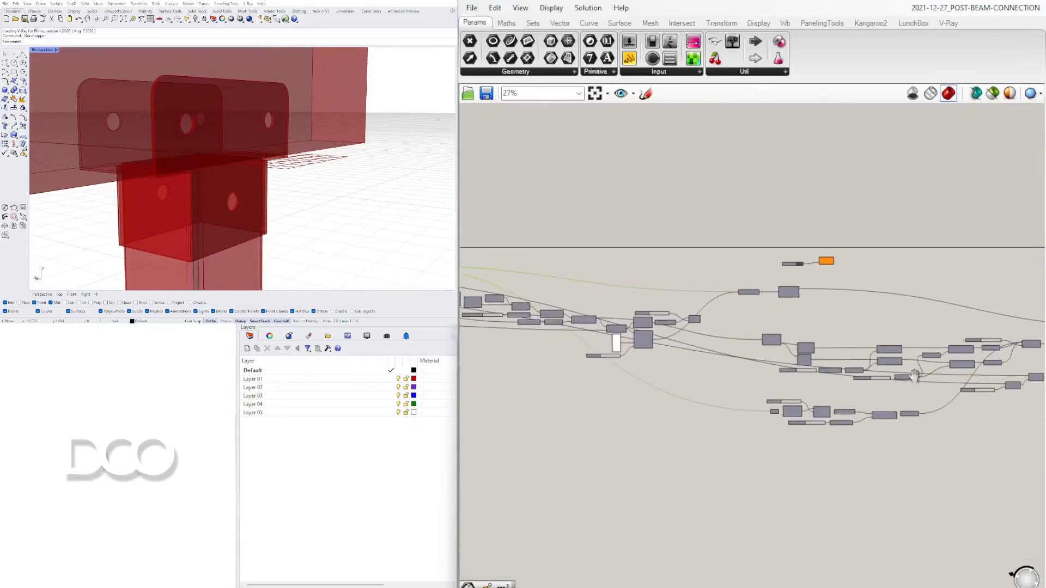
pyautogui.scroll(7, 923, 381)
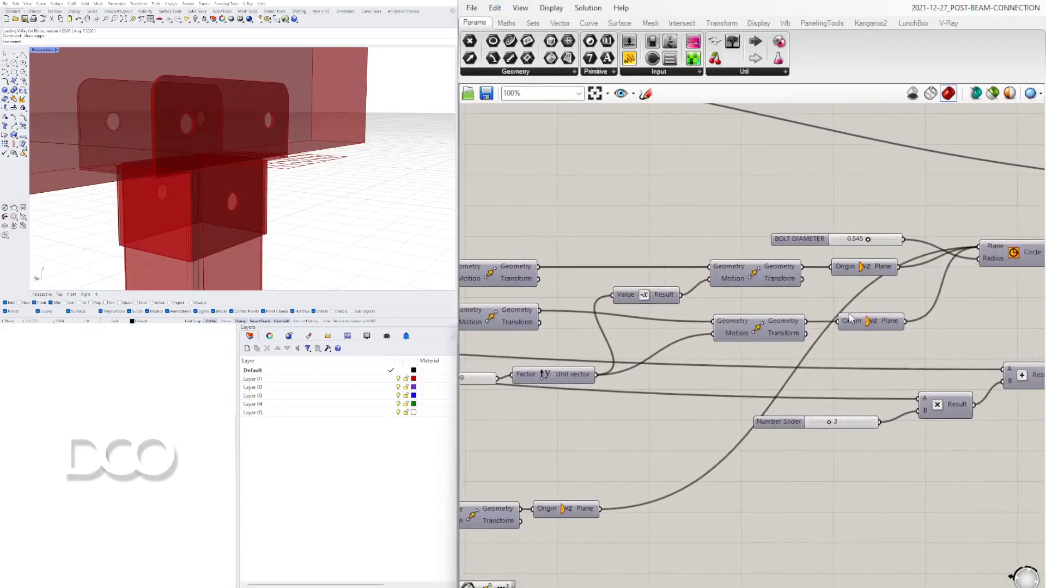
pyautogui.moveTo(853, 225); pyautogui.dragTo(740, 279, button='right')
pyautogui.scroll(8, 739, 284)
pyautogui.moveTo(783, 312)
pyautogui.mouseDown()
pyautogui.moveTo(712, 311)
pyautogui.moveTo(775, 311)
pyautogui.mouseUp()
# Examine the bolt holes in the plates and sleeve from several angles and distances.
pyautogui.moveTo(195, 174); pyautogui.dragTo(314, 166, button='right')
pyautogui.scroll(-7, 290, 150)
pyautogui.scroll(3, 313, 172)
pyautogui.scroll(-5, 288, 220)
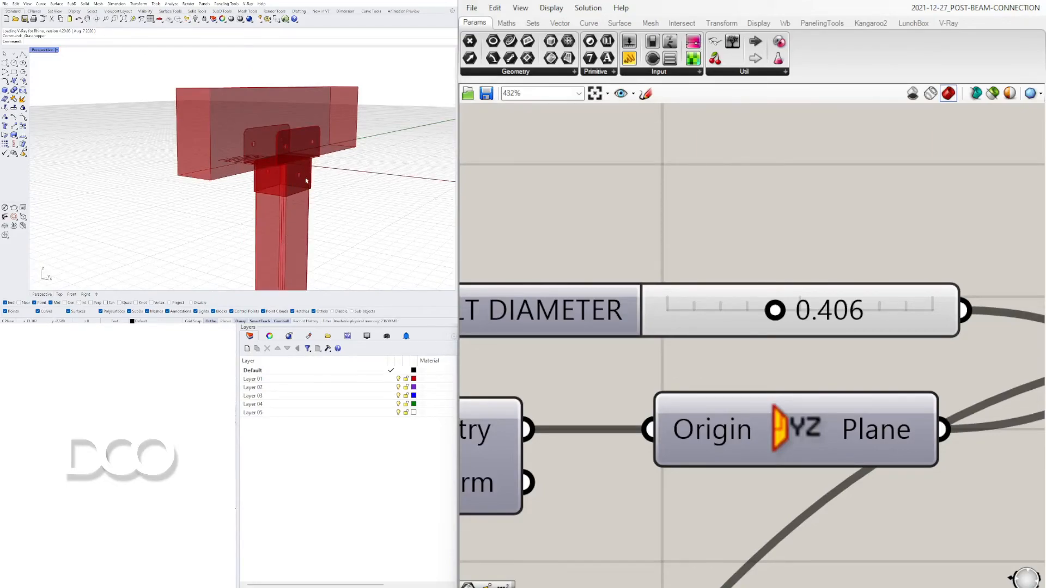
pyautogui.scroll(5, 305, 173)
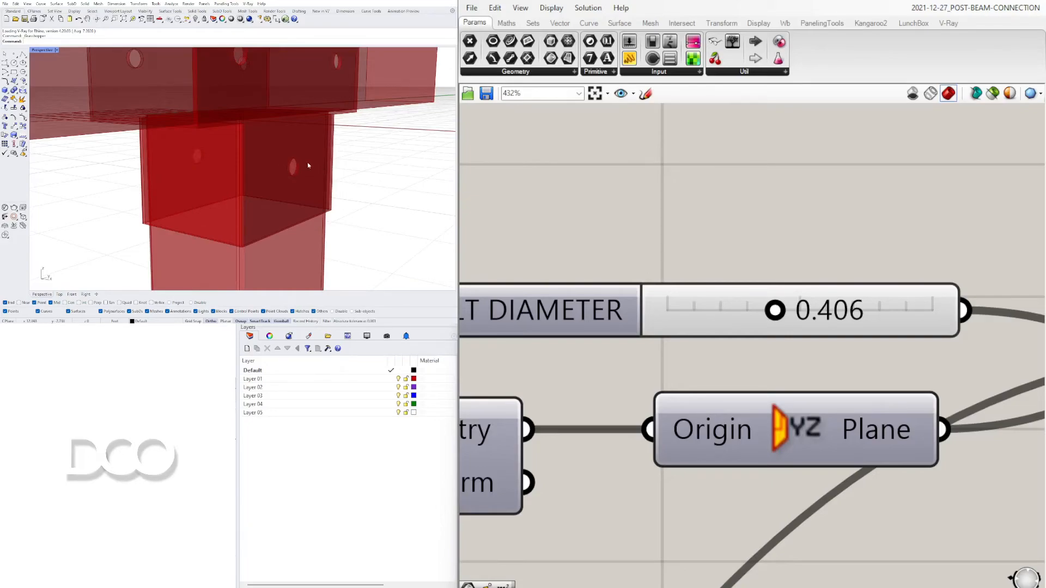
pyautogui.scroll(-8, 281, 163)
pyautogui.moveTo(283, 164); pyautogui.dragTo(239, 146, button='right')
pyautogui.scroll(3, 290, 164)
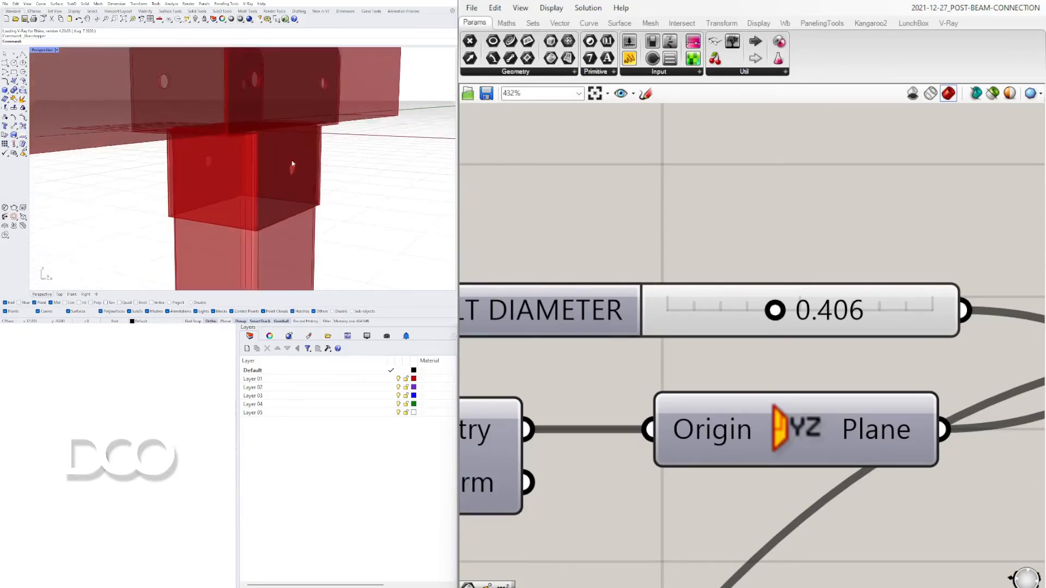
pyautogui.scroll(-4, 217, 166)
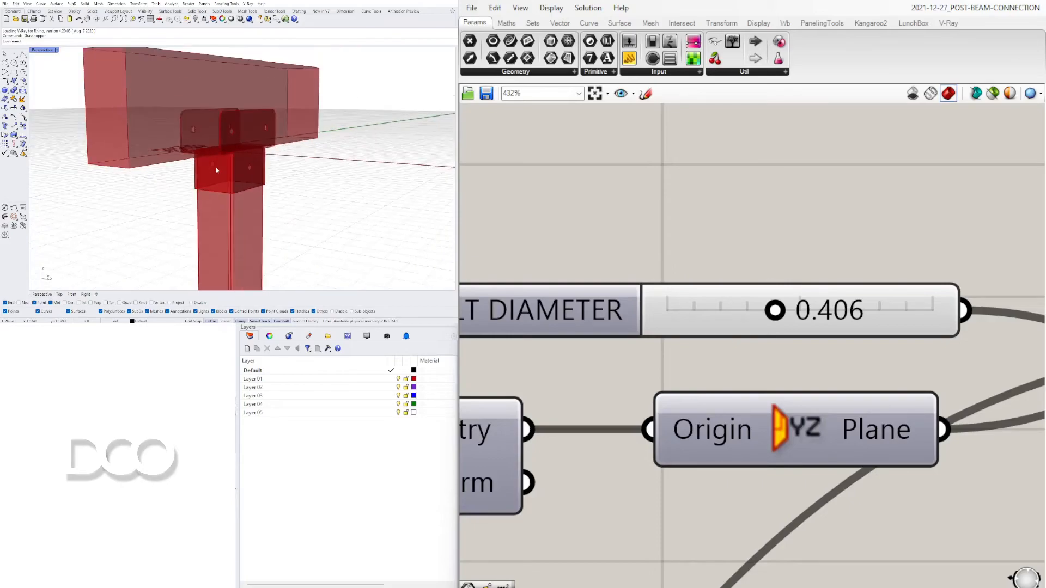
pyautogui.scroll(2, 217, 171)
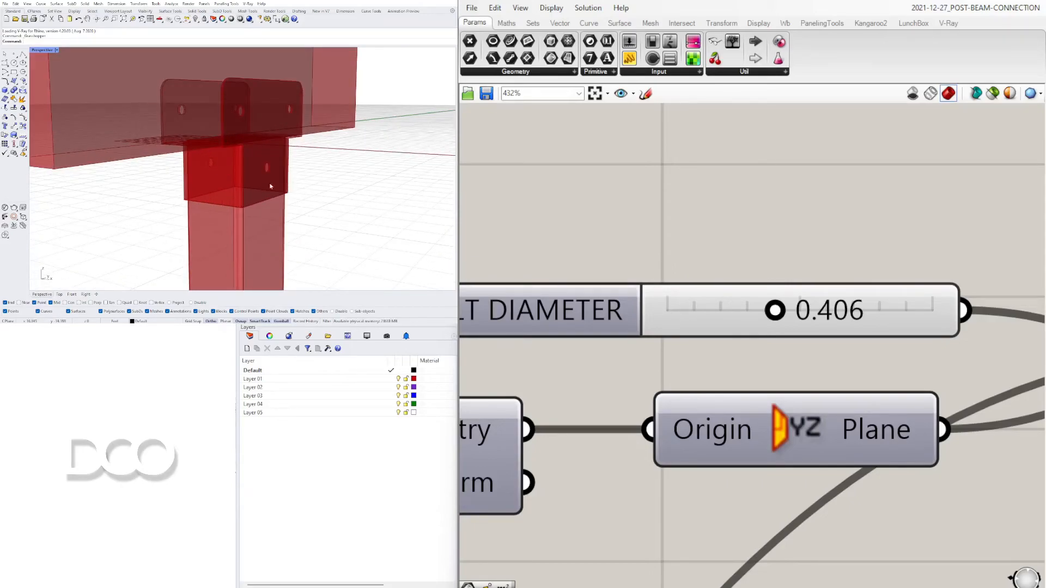
pyautogui.scroll(-3, 238, 151)
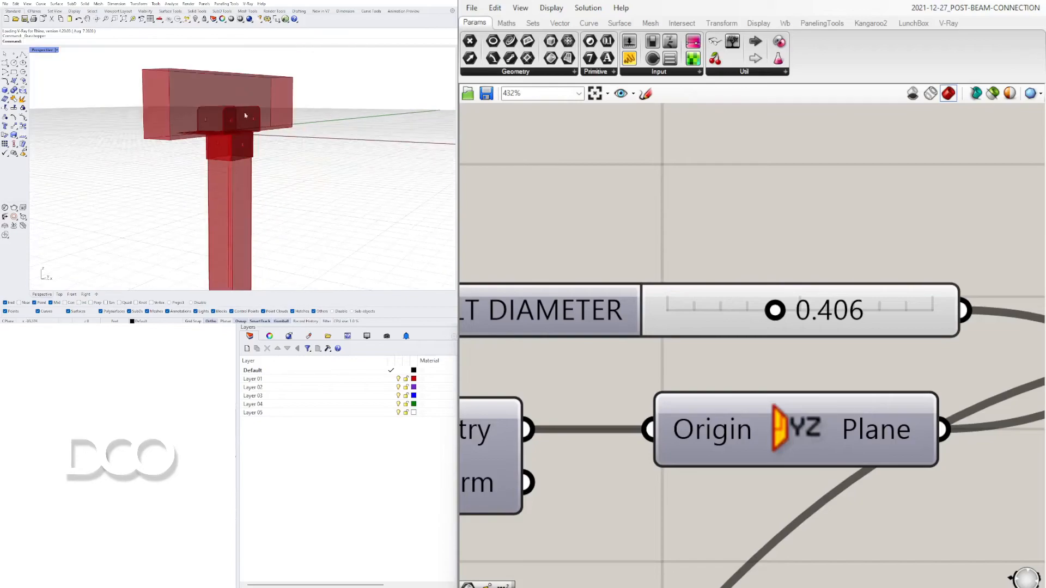
pyautogui.moveTo(289, 167); pyautogui.dragTo(261, 139, button='right')
pyautogui.scroll(5, 230, 84)
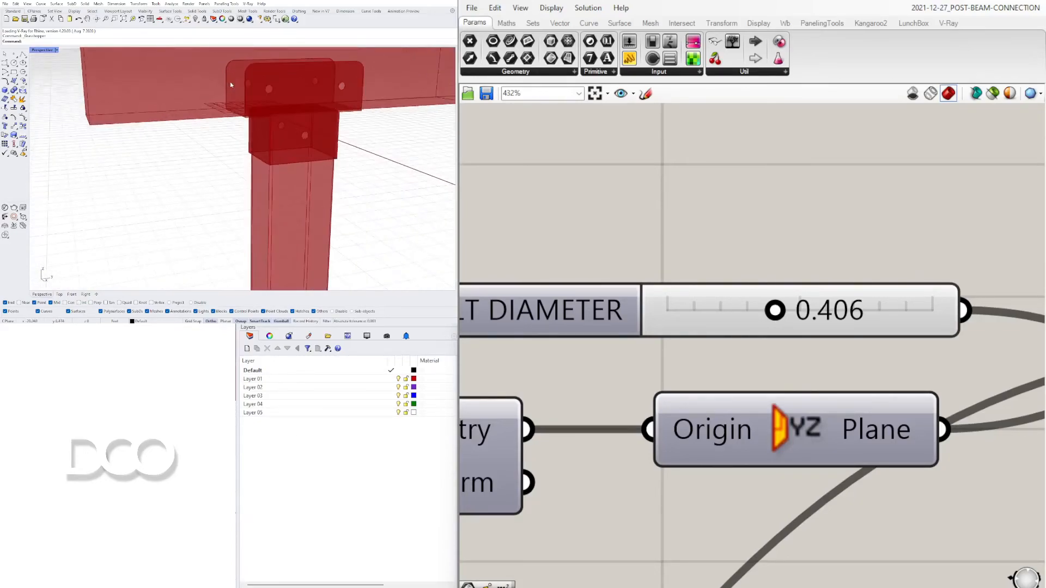
# Set the BOLT LOCATION2 slider to 1.950 to widen the spacing between the plate bolts.
pyautogui.scroll(-8, 657, 184)
pyautogui.scroll(3, 670, 334)
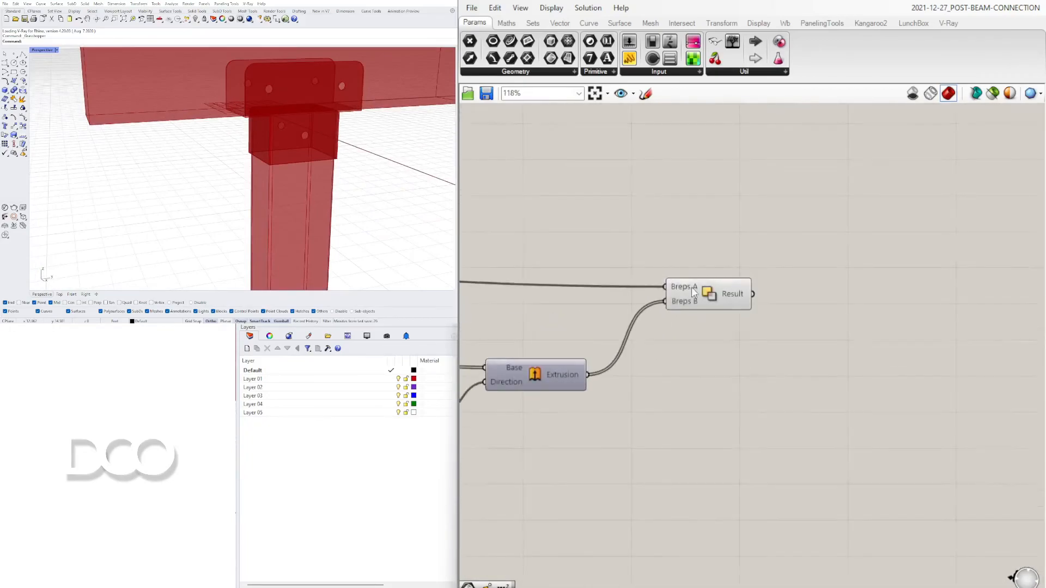
pyautogui.click(691, 305)
pyautogui.moveTo(691, 303); pyautogui.dragTo(684, 304)
pyautogui.click(686, 346)
pyautogui.moveTo(528, 428); pyautogui.dragTo(920, 358, button='right')
pyautogui.moveTo(652, 390); pyautogui.dragTo(1009, 336, button='right')
pyautogui.moveTo(711, 418); pyautogui.dragTo(831, 400, button='right')
pyautogui.scroll(4, 831, 400)
pyautogui.scroll(-7, 824, 430)
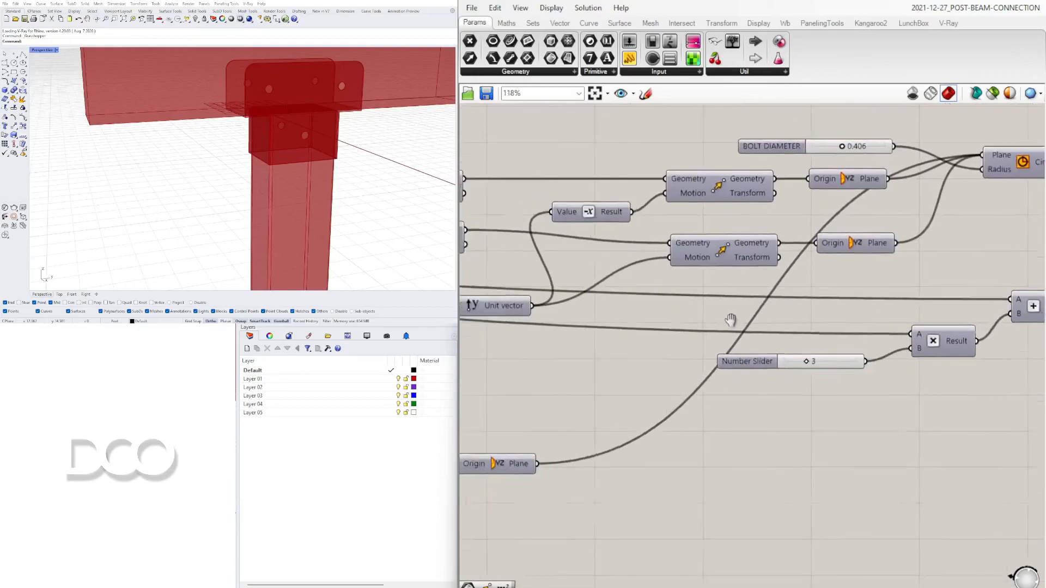
pyautogui.click(785, 323)
pyautogui.scroll(8, 764, 348)
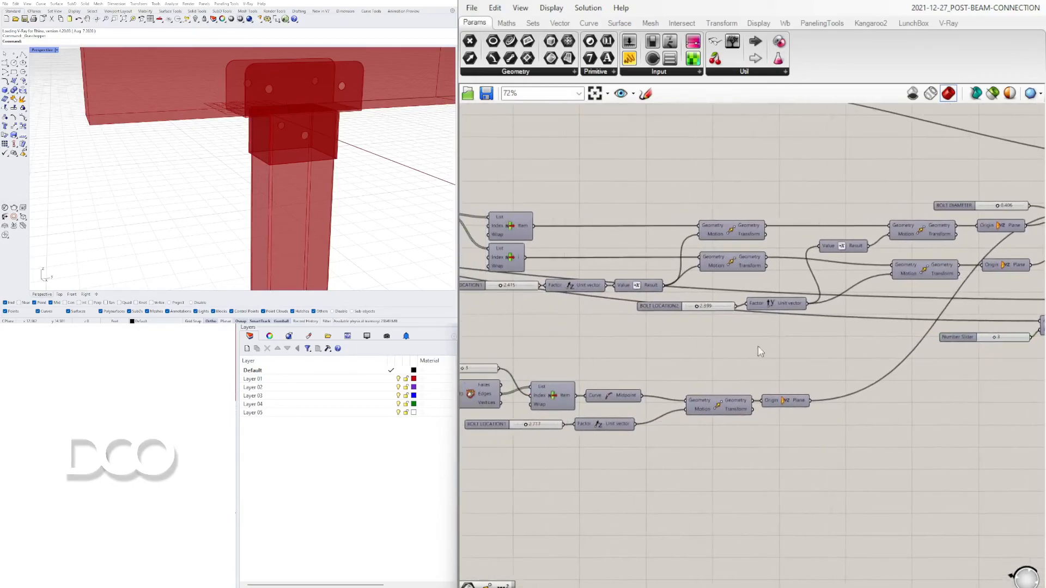
pyautogui.click(785, 320)
pyautogui.moveTo(784, 321)
pyautogui.mouseDown()
pyautogui.moveTo(794, 319)
pyautogui.moveTo(779, 312)
pyautogui.moveTo(814, 315)
pyautogui.moveTo(765, 320)
pyautogui.mouseUp()
pyautogui.scroll(-7, 763, 319)
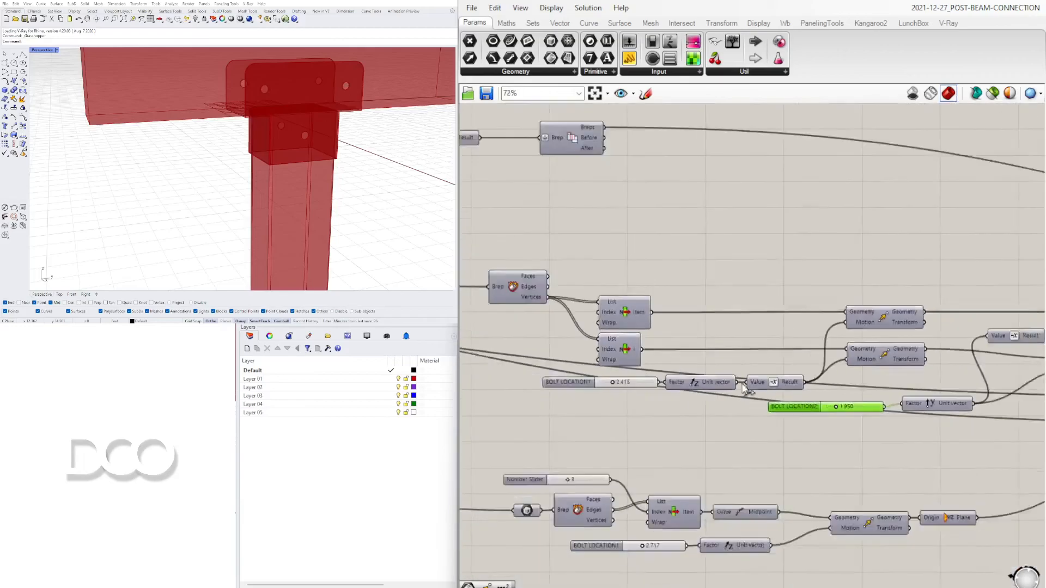
pyautogui.scroll(6, 916, 319)
pyautogui.moveTo(953, 299); pyautogui.dragTo(920, 301)
# Lower the BOLT LOCATION1 slider of the plate bolts to move their holes up the plates.
pyautogui.scroll(-4, 923, 319)
pyautogui.moveTo(971, 446); pyautogui.dragTo(727, 304, button='right')
pyautogui.scroll(3, 694, 371)
pyautogui.scroll(-5, 573, 344)
pyautogui.moveTo(545, 349); pyautogui.dragTo(823, 333, button='right')
pyautogui.moveTo(640, 328); pyautogui.dragTo(745, 330, button='right')
pyautogui.scroll(8, 714, 335)
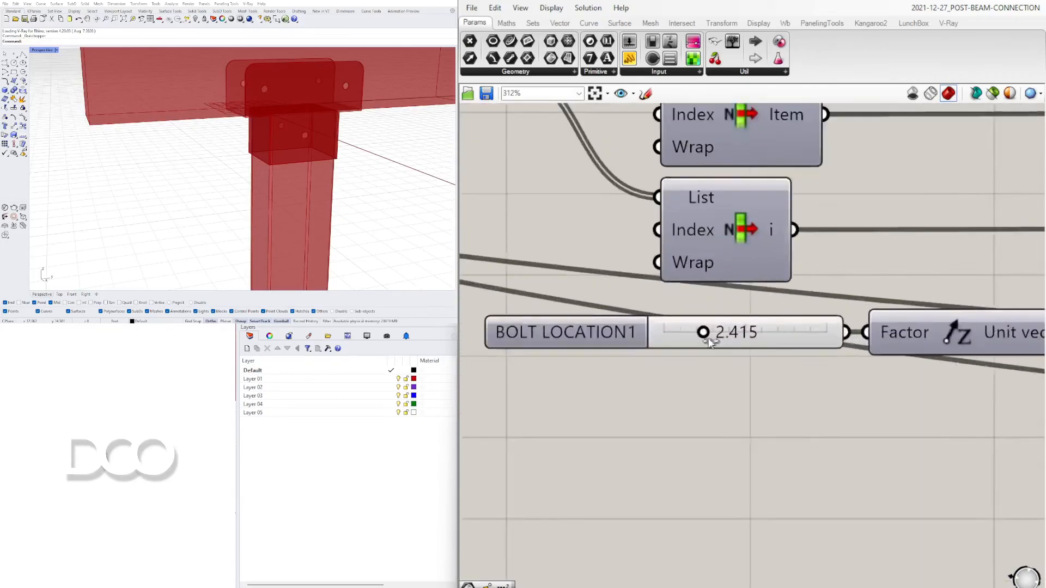
pyautogui.moveTo(699, 333)
pyautogui.mouseDown()
pyautogui.moveTo(724, 331)
pyautogui.moveTo(690, 333)
pyautogui.mouseUp()
# Follow the definition from the bolt location sliders to the Circle component that generates the bolt holes.
pyautogui.scroll(-3, 716, 430)
pyautogui.moveTo(754, 472); pyautogui.dragTo(741, 255, button='right')
pyautogui.scroll(-4, 689, 283)
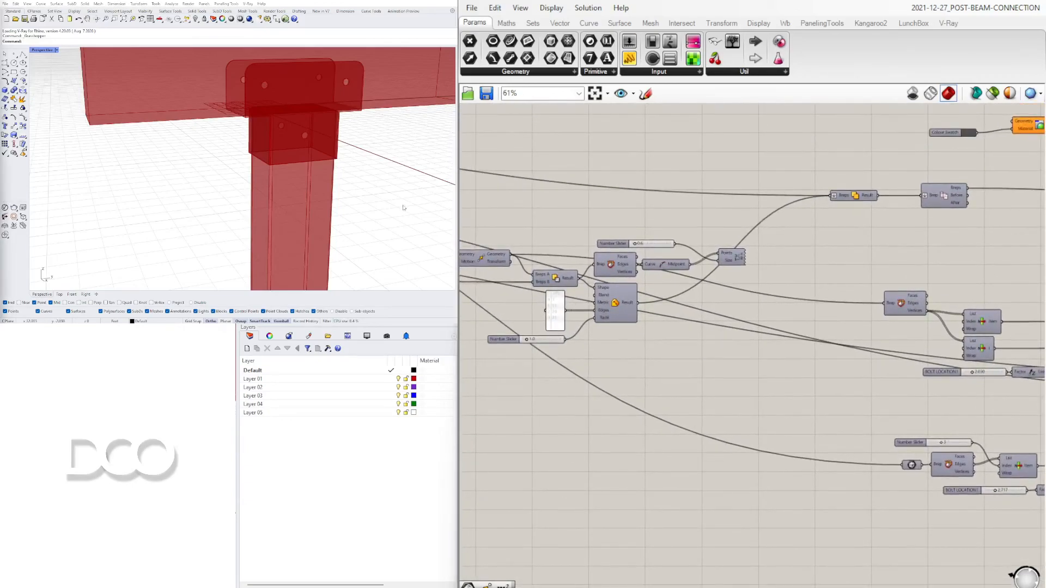
pyautogui.scroll(-6, 926, 196)
pyautogui.moveTo(954, 196); pyautogui.dragTo(553, 224, button='right')
pyautogui.scroll(6, 686, 229)
pyautogui.moveTo(684, 228); pyautogui.dragTo(953, 258, button='right')
pyautogui.moveTo(595, 182); pyautogui.dragTo(841, 211, button='right')
pyautogui.scroll(4, 841, 211)
pyautogui.scroll(-4, 800, 240)
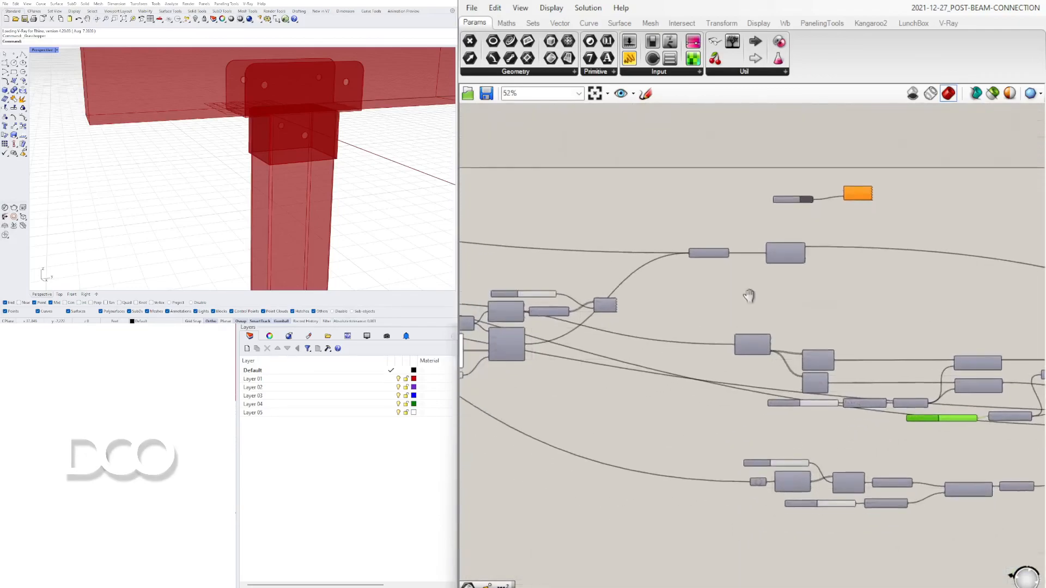
pyautogui.scroll(7, 694, 336)
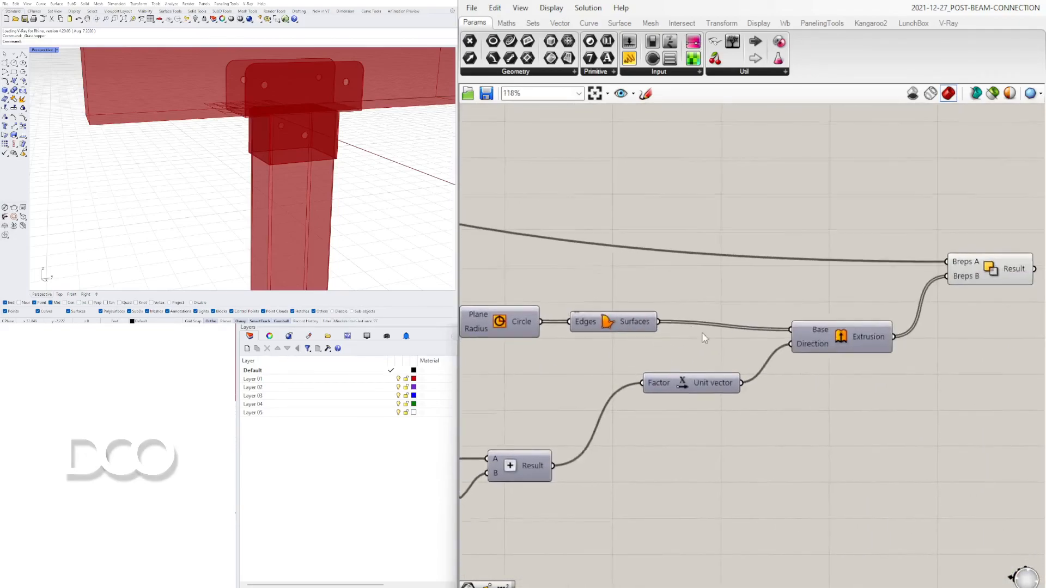
pyautogui.rightClick(642, 327)
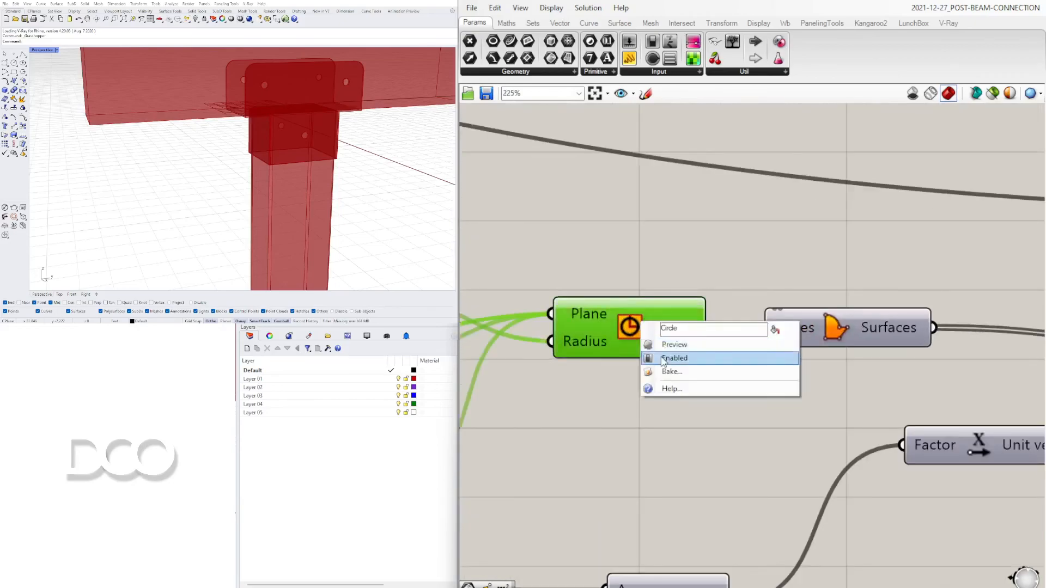
pyautogui.click(668, 363)
pyautogui.rightClick(641, 334)
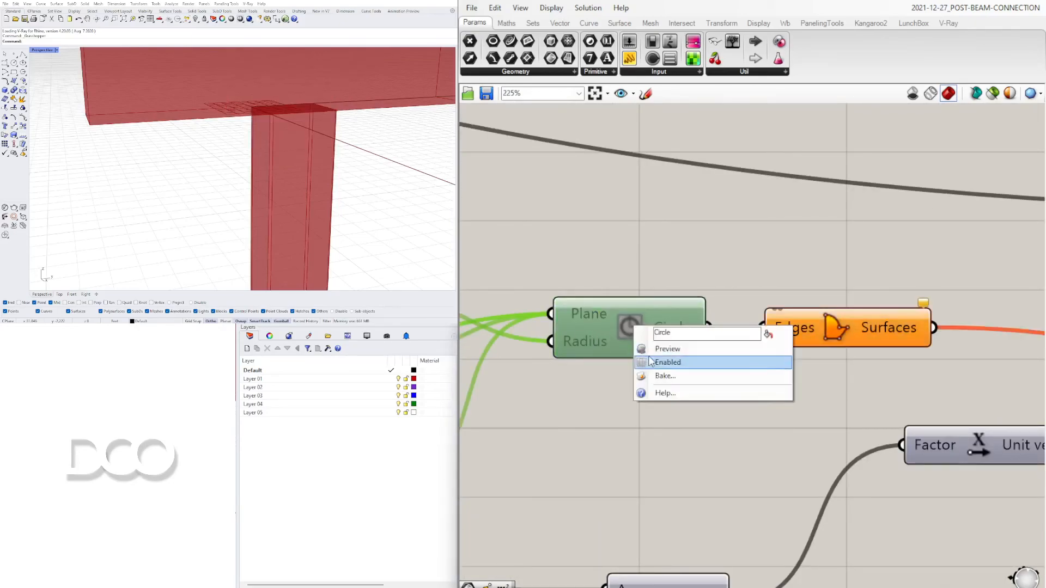
pyautogui.click(666, 363)
# Turn on the preview of the Circle component that outlines the bolt holes.
pyautogui.moveTo(676, 257); pyautogui.dragTo(1037, 240, button='right')
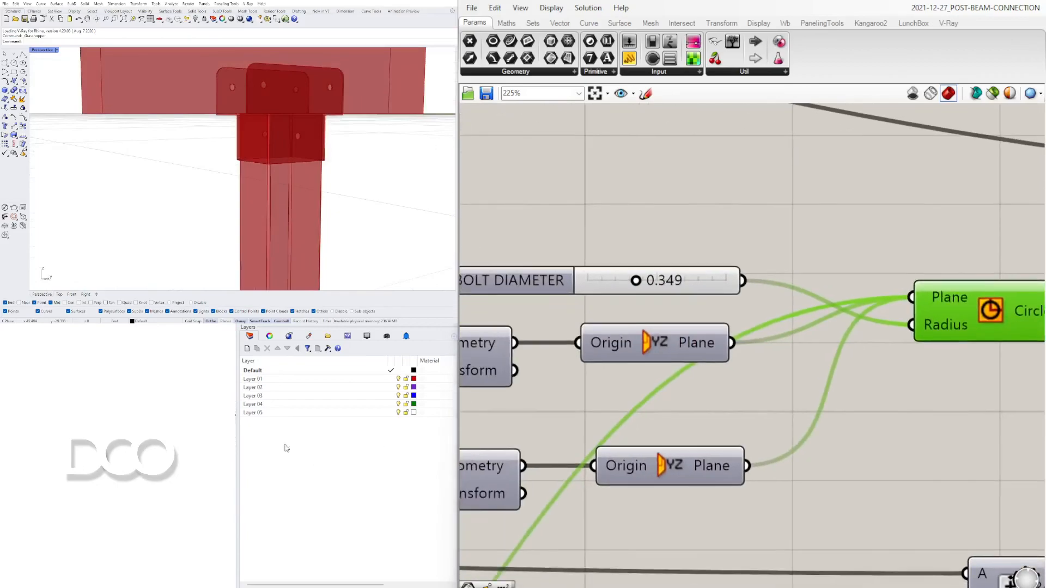
pyautogui.moveTo(726, 256); pyautogui.dragTo(442, 246, button='right')
pyautogui.rightClick(696, 300)
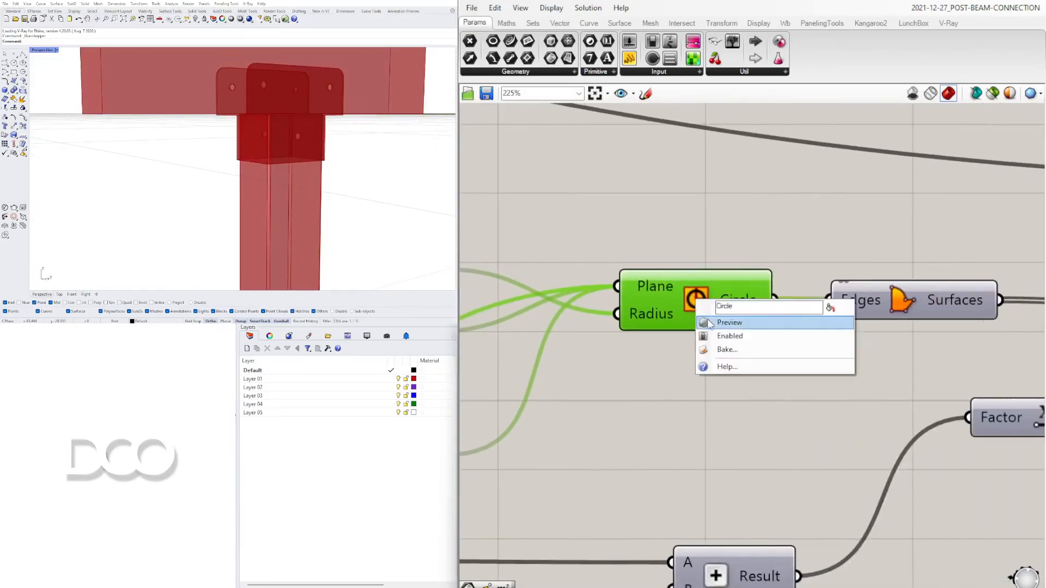
pyautogui.click(708, 323)
# Examine the bolt circles against the holes in the plates and sleeve from several angles and distances.
pyautogui.scroll(5, 258, 110)
pyautogui.scroll(-7, 257, 110)
pyautogui.moveTo(257, 110)
pyautogui.mouseDown(button='right')
pyautogui.moveTo(362, 108)
pyautogui.moveTo(306, 100)
pyautogui.moveTo(210, 122)
pyautogui.moveTo(242, 115)
pyautogui.mouseUp(button='right')
pyautogui.scroll(2, 242, 116)
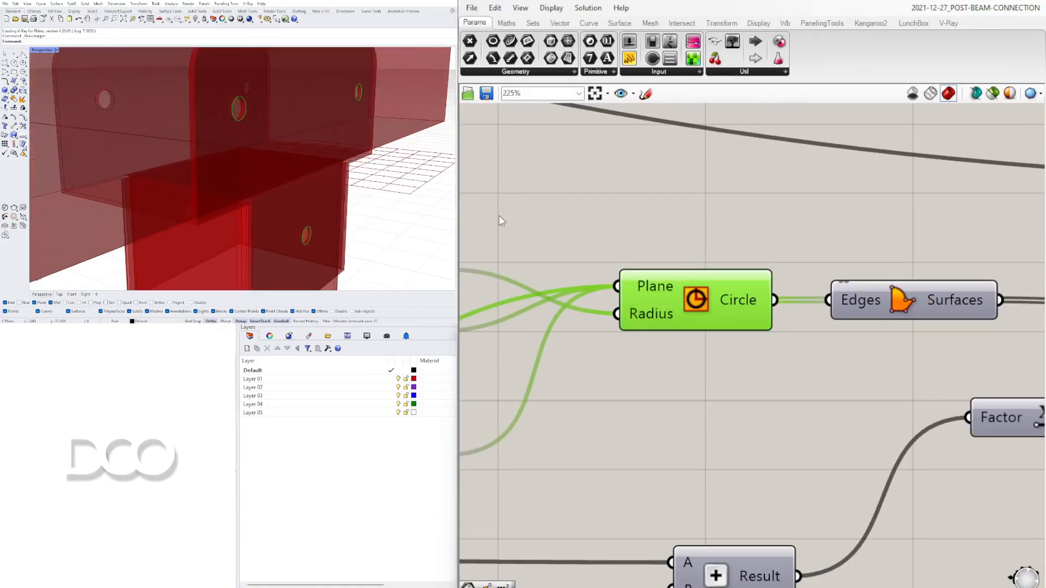
pyautogui.scroll(-1, 742, 253)
pyautogui.scroll(-5, 439, 157)
pyautogui.moveTo(440, 157); pyautogui.dragTo(318, 162, button='right')
pyautogui.scroll(6, 332, 109)
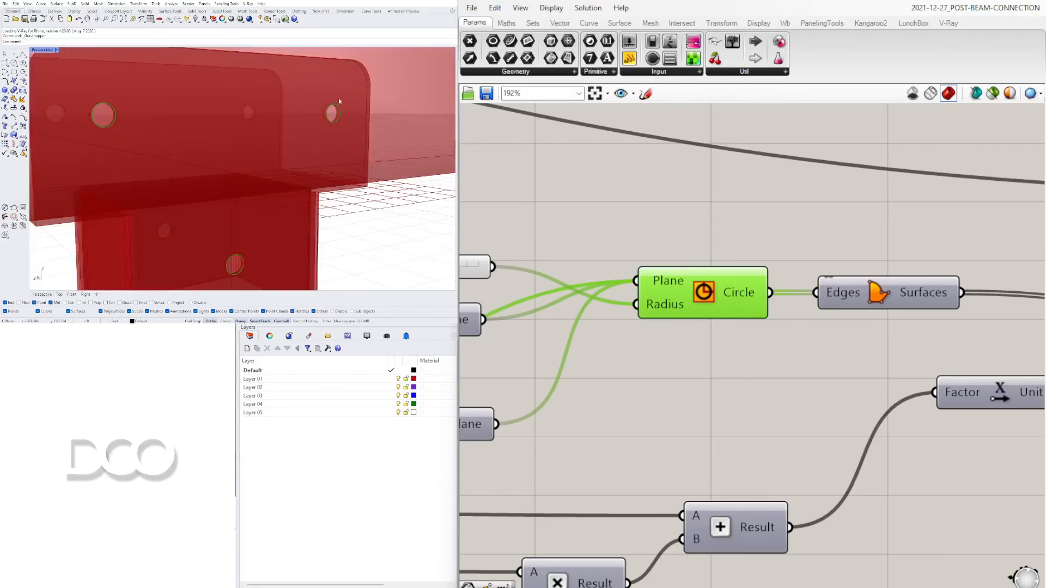
pyautogui.scroll(-5, 328, 107)
pyautogui.moveTo(331, 135); pyautogui.dragTo(297, 128, button='right')
pyautogui.scroll(3, 329, 141)
pyautogui.scroll(-3, 305, 151)
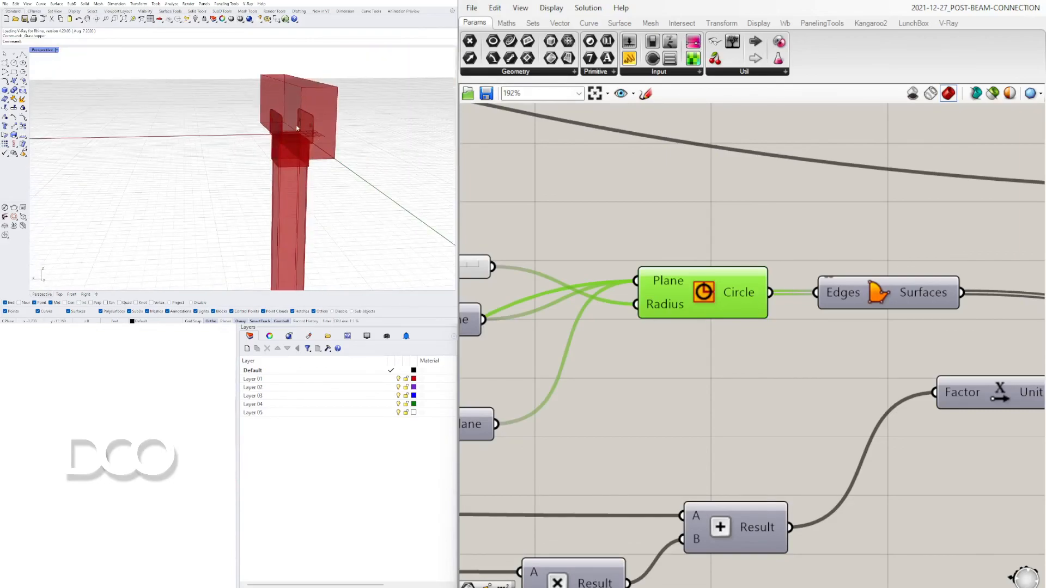
pyautogui.scroll(5, 297, 127)
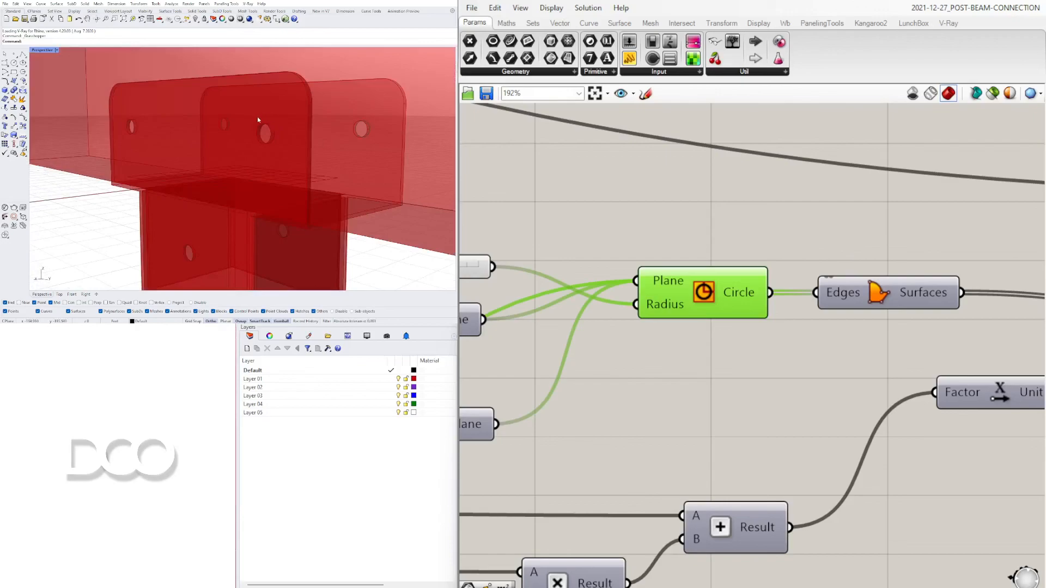
pyautogui.scroll(-6, 272, 133)
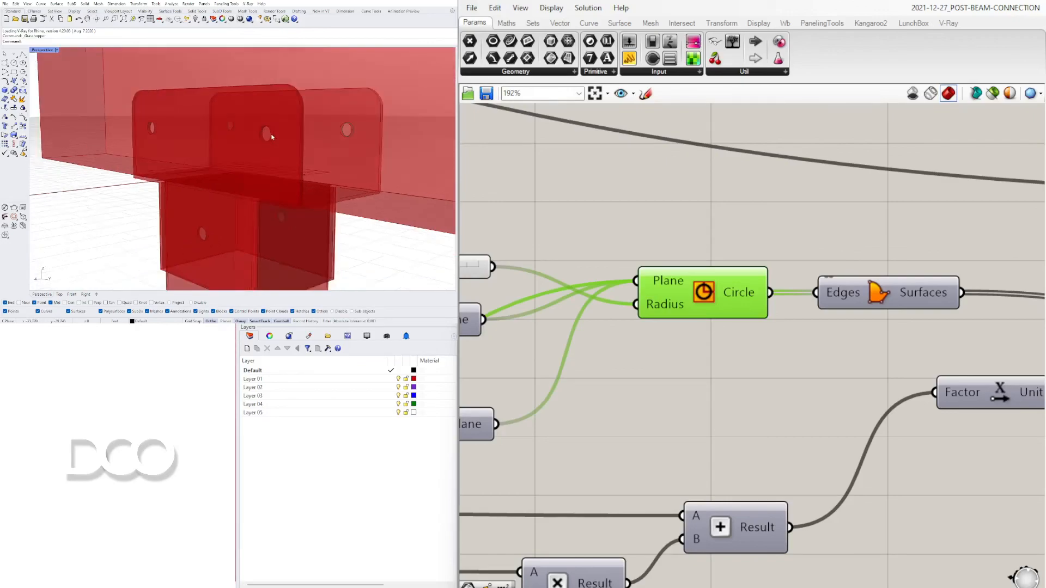
pyautogui.moveTo(276, 154); pyautogui.dragTo(211, 143, button='right')
# Deselect the Circle component and look over the complete post-beam connection definition.
pyautogui.click(727, 167)
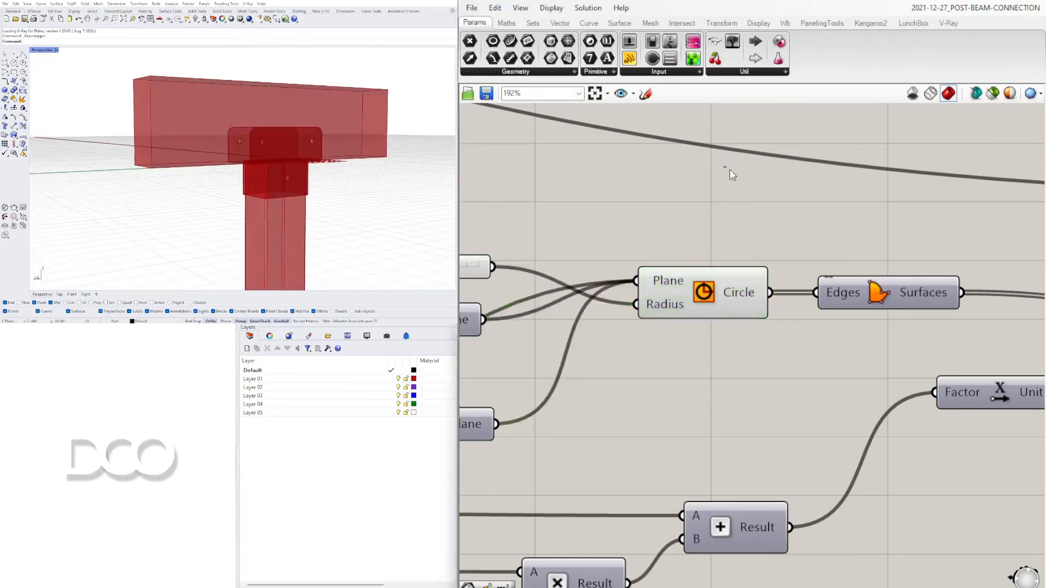
pyautogui.scroll(-8, 727, 168)
pyautogui.scroll(-1, 825, 379)
pyautogui.moveTo(724, 404); pyautogui.dragTo(798, 366, button='right')
pyautogui.scroll(-2, 785, 371)
pyautogui.moveTo(730, 380); pyautogui.dragTo(850, 341, button='right')
pyautogui.scroll(-1, 822, 351)
pyautogui.moveTo(742, 365); pyautogui.dragTo(727, 344, button='right')
pyautogui.scroll(-1, 768, 367)
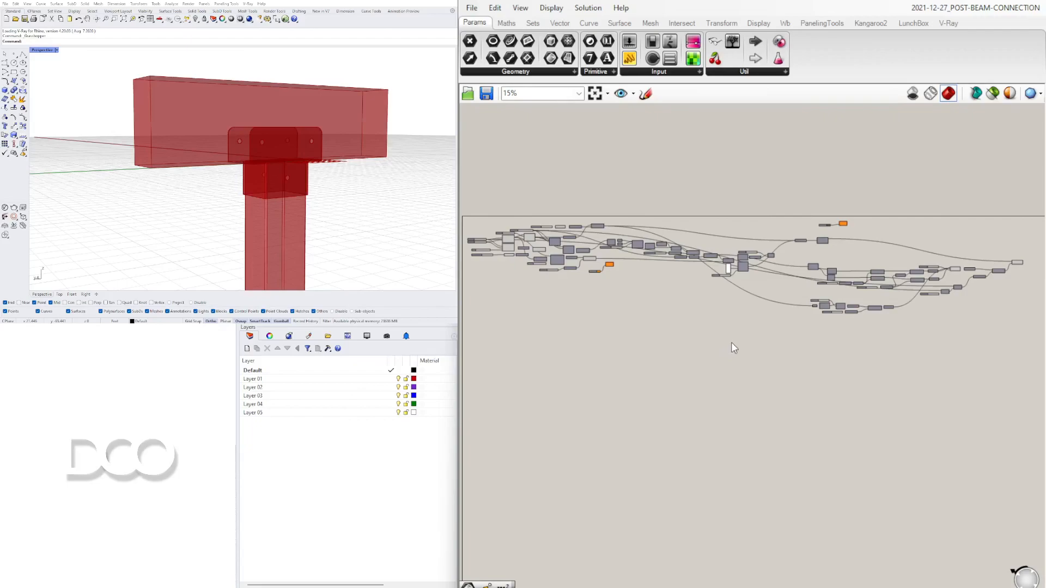